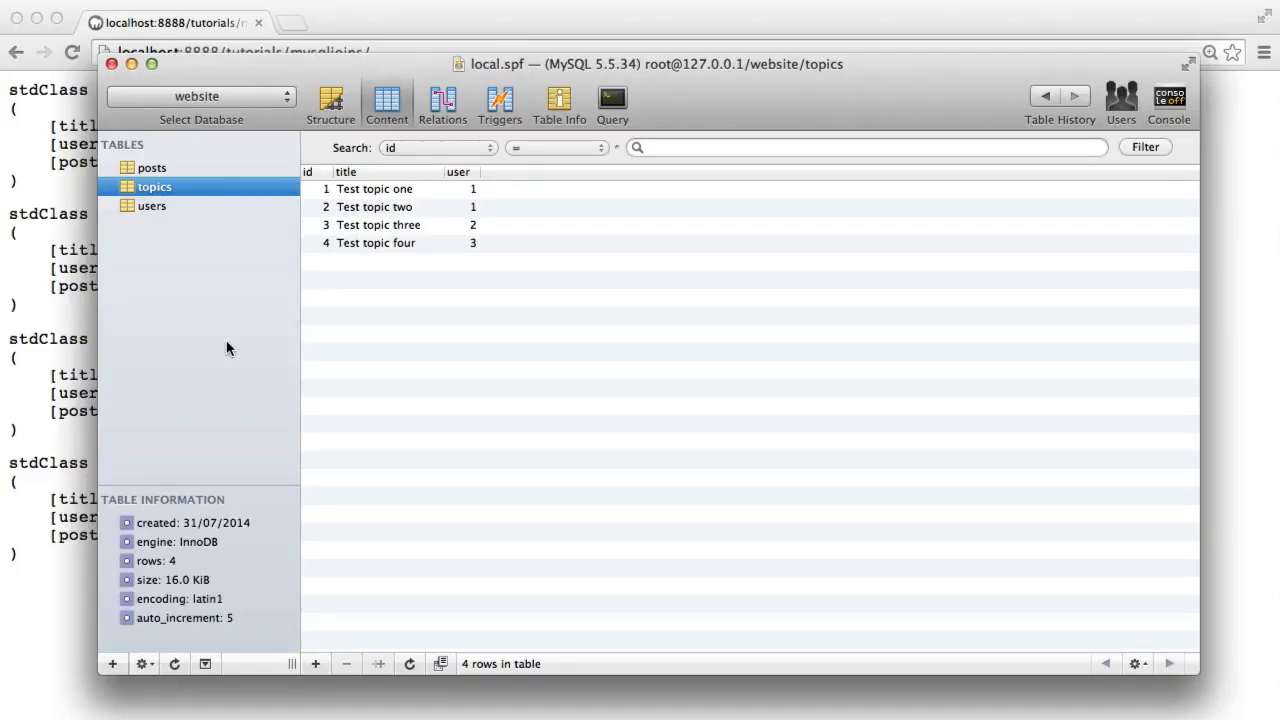
Step: Browse the posts, users and topics tables' rows from the TABLES sidebar, ending on posts
left_click(186, 167)
left_click(165, 203)
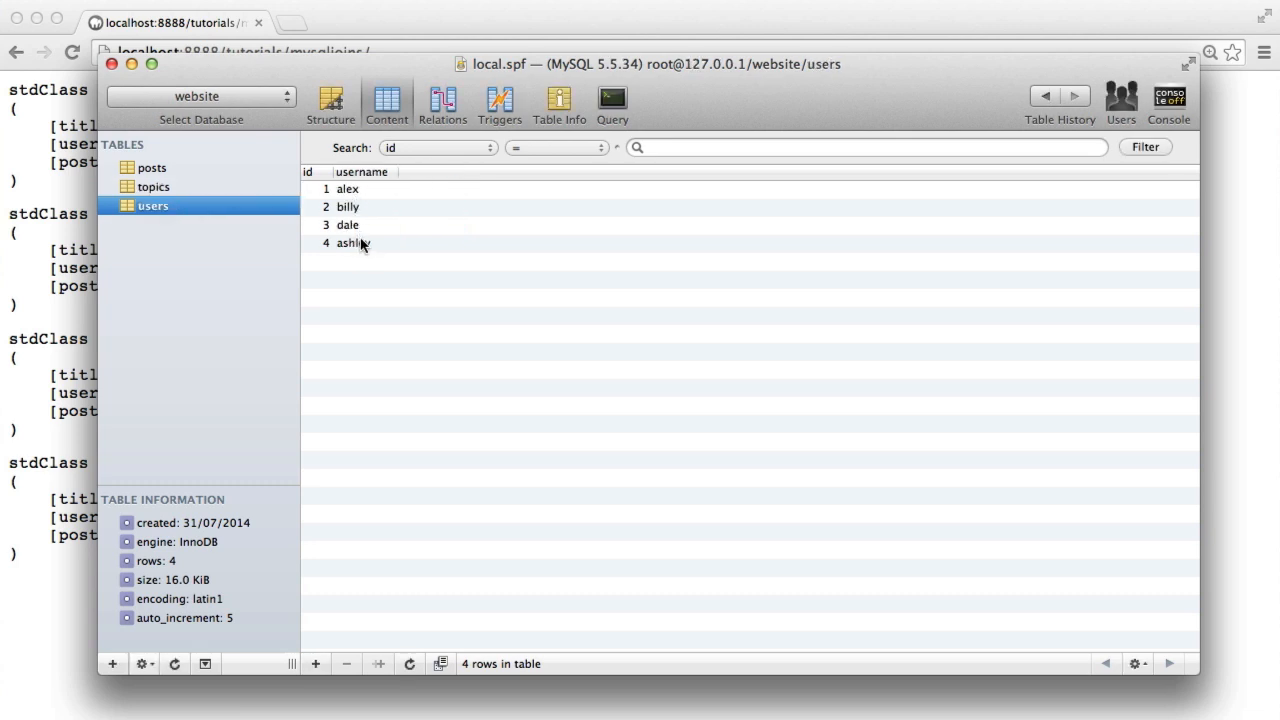
left_click(172, 192)
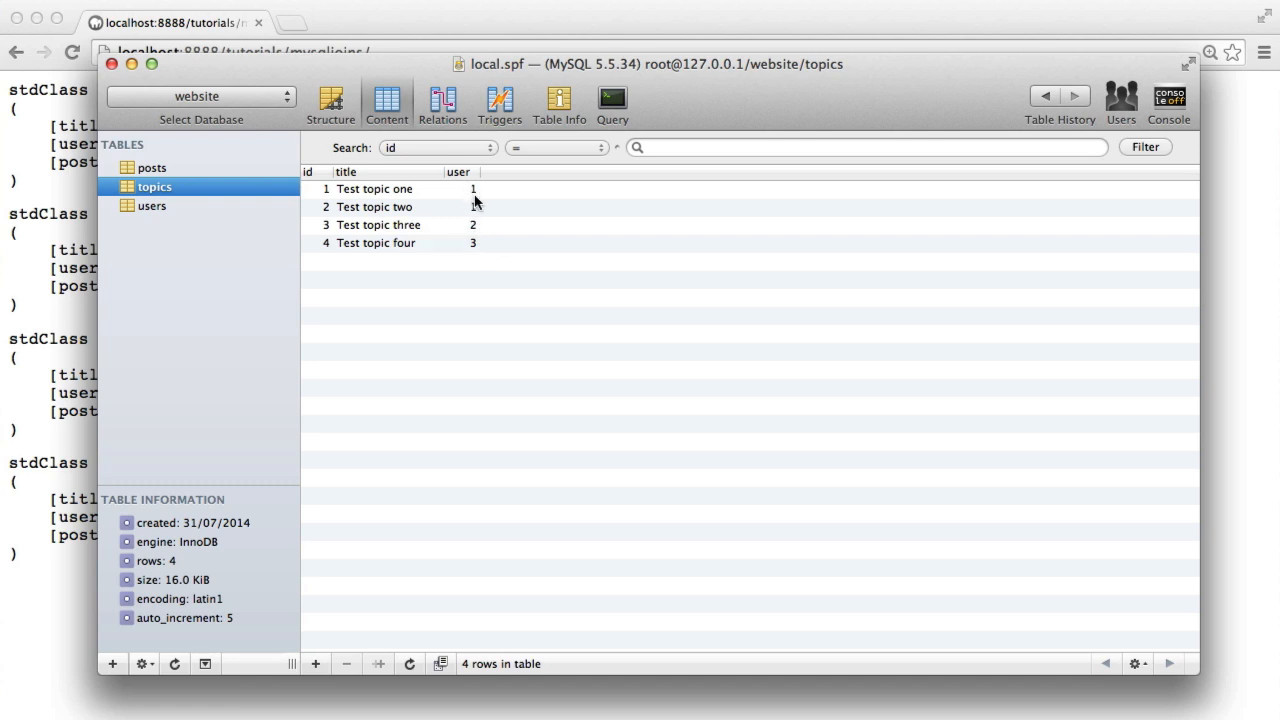
left_click(175, 206)
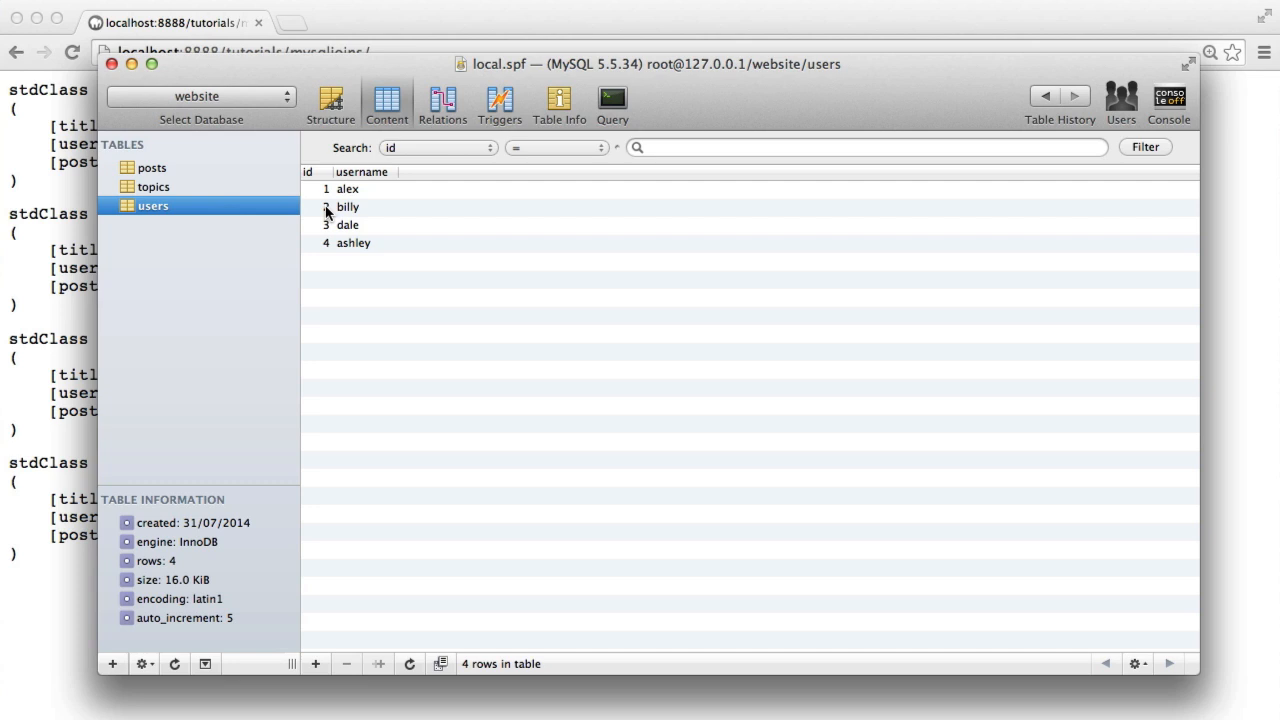
left_click(196, 187)
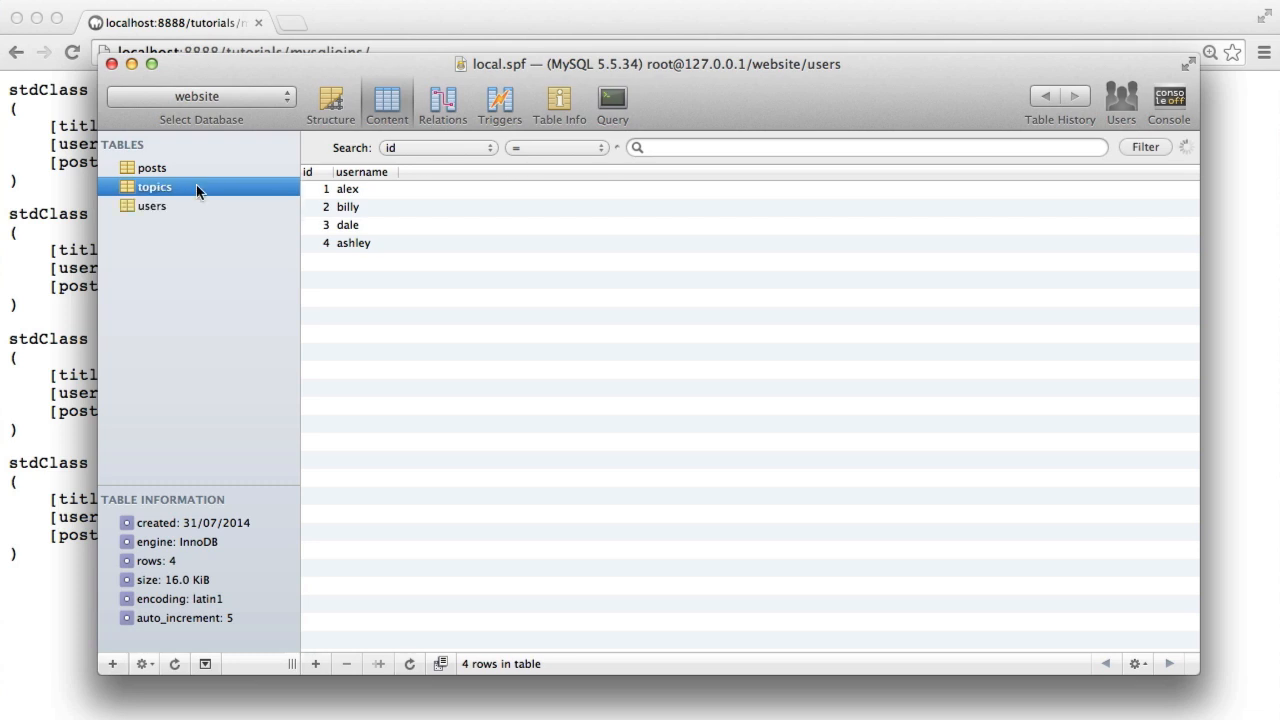
left_click(185, 172)
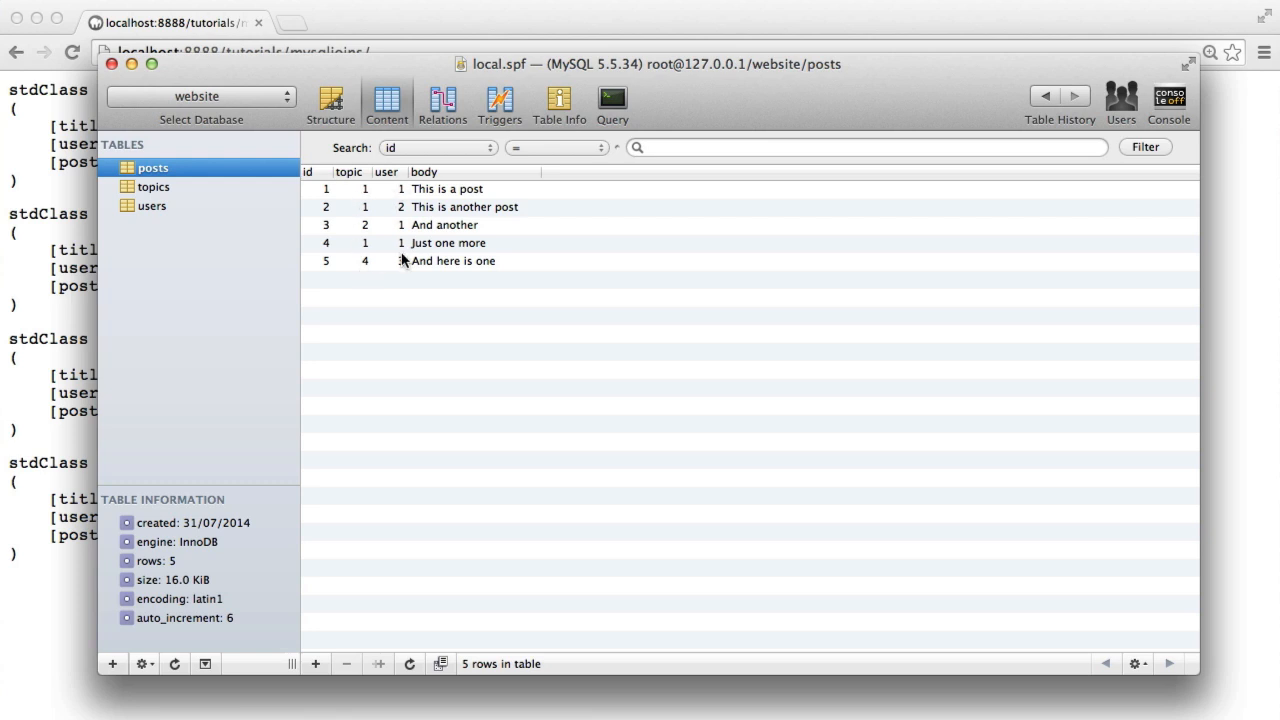
Step: Highlight the full stdClass output, the first topic's block and its title line in Chrome
left_click(83, 284)
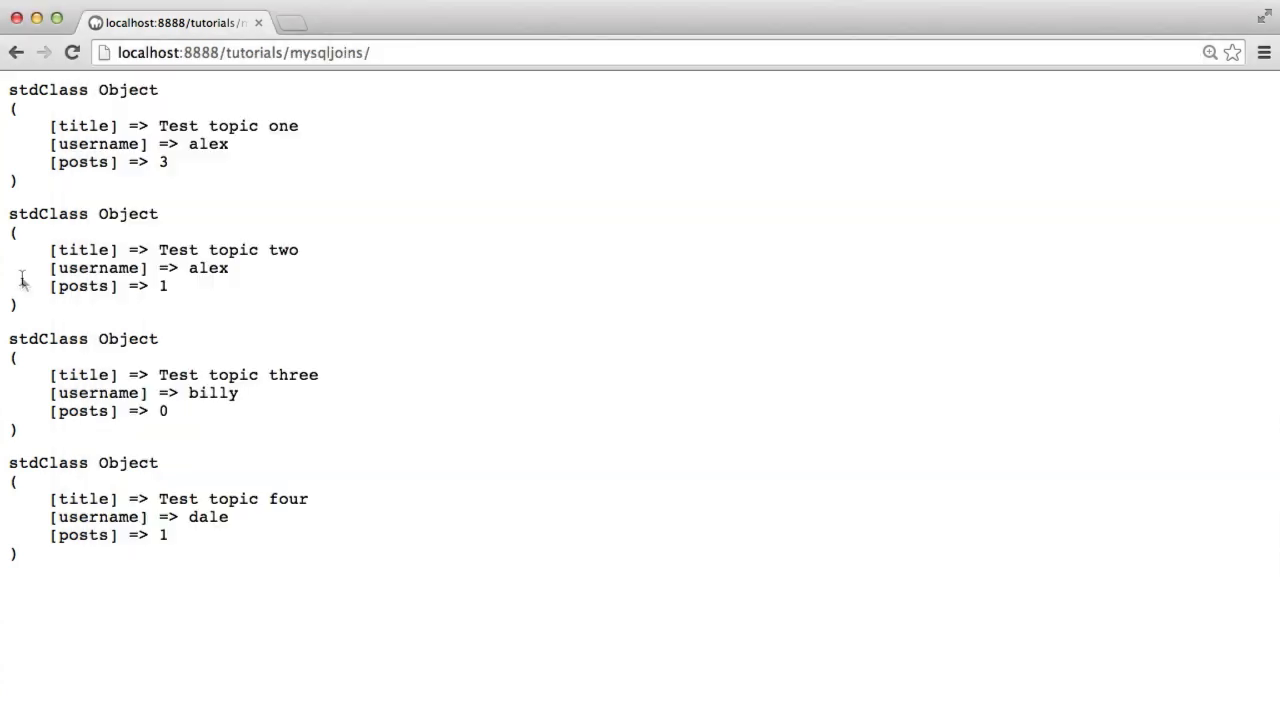
left_click_drag(9, 88, 137, 568)
left_click(287, 570)
left_click_drag(4, 86, 75, 193)
left_click(264, 206)
left_click_drag(58, 125, 300, 126)
left_click(361, 129)
Step: Highlight the first block's username alex and its posts line to point out the joined values
double_click(127, 146)
left_click(457, 228)
left_click_drag(45, 129, 194, 167)
left_click(195, 169)
double_click(86, 146)
left_click(59, 146)
left_click_drag(59, 146, 234, 150)
left_click(143, 171)
left_click_drag(59, 162, 116, 166)
left_click(148, 166)
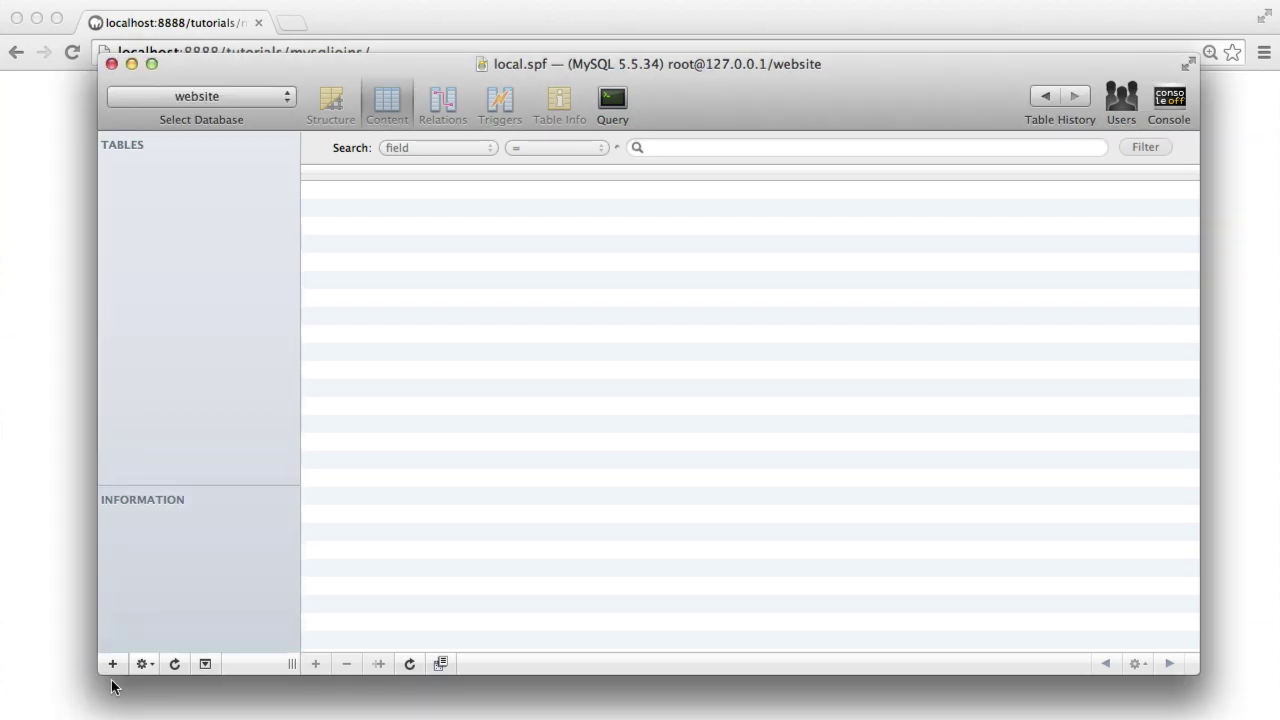
Step: Add a new table named users and inspect its id primary key field
left_click(112, 663)
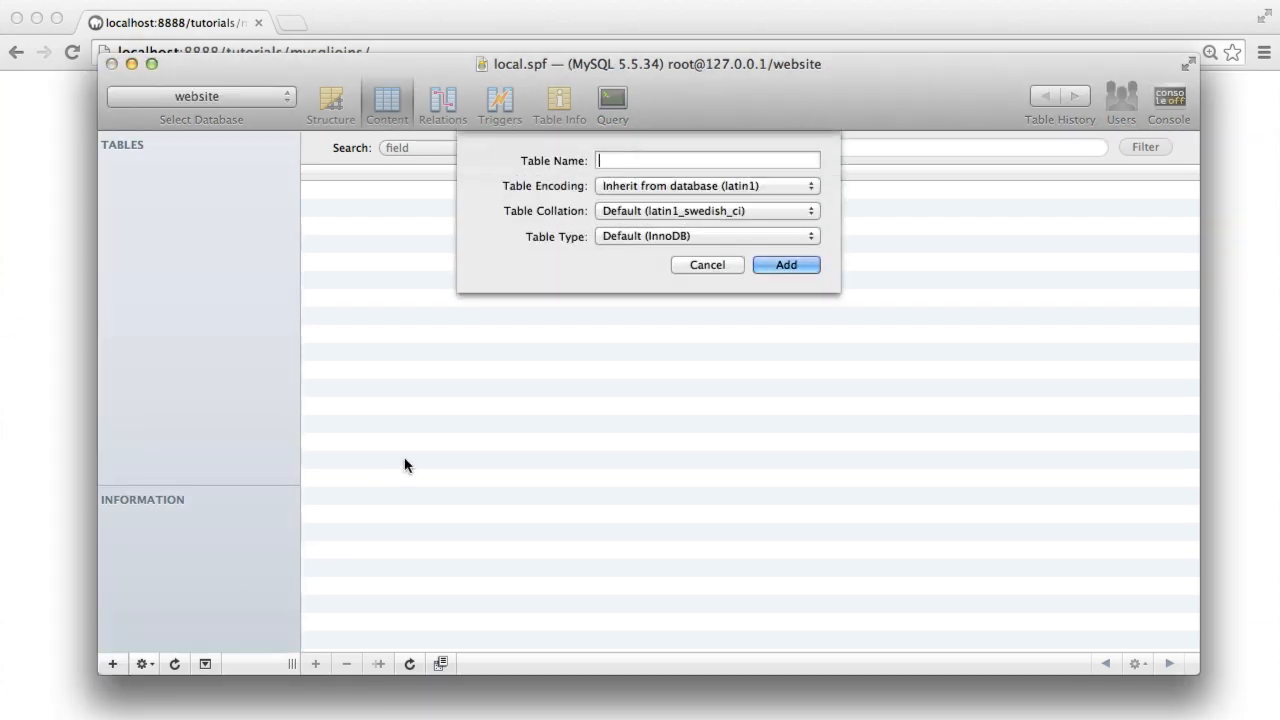
type("users")
key("Return")
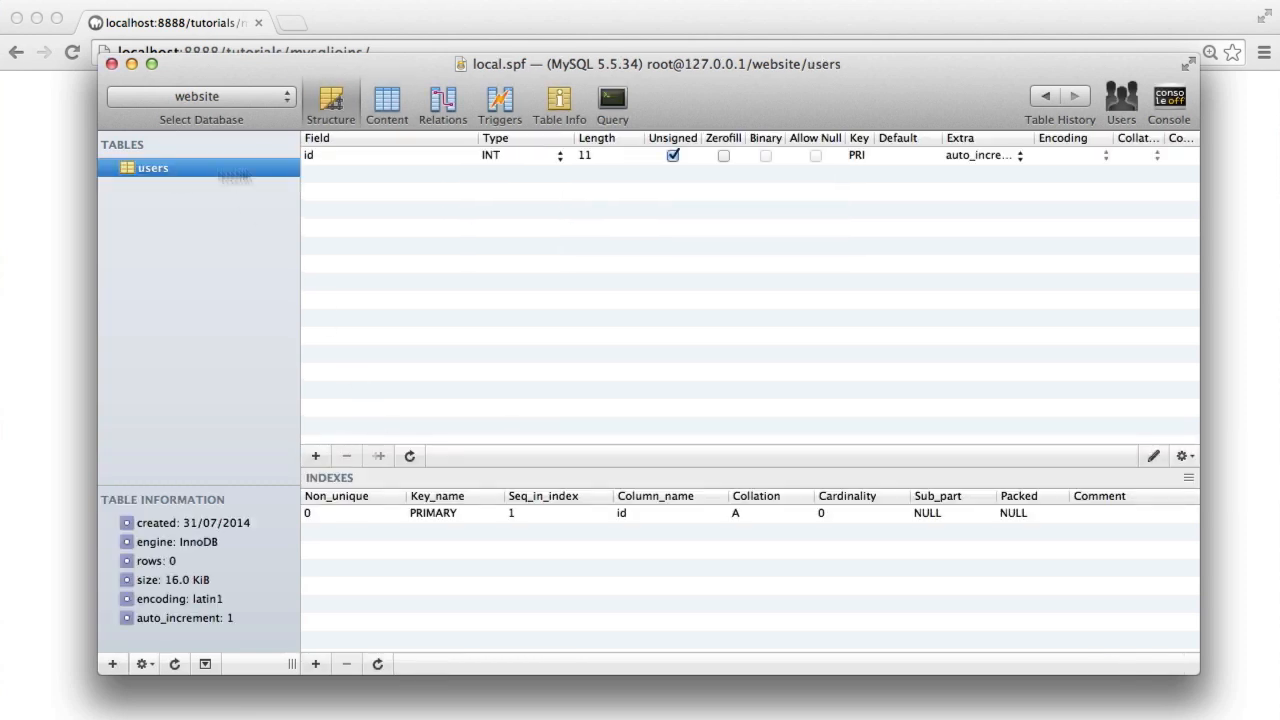
left_click_drag(378, 72, 371, 70)
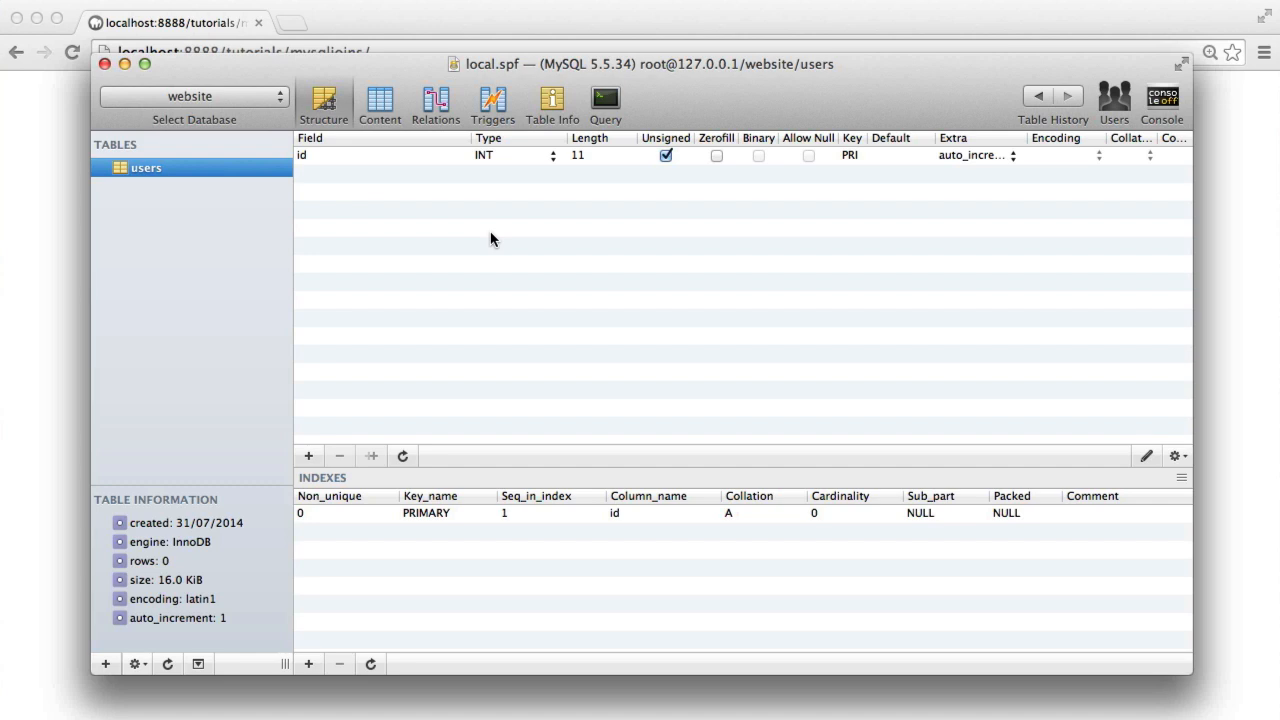
left_click(300, 160)
left_click(361, 189)
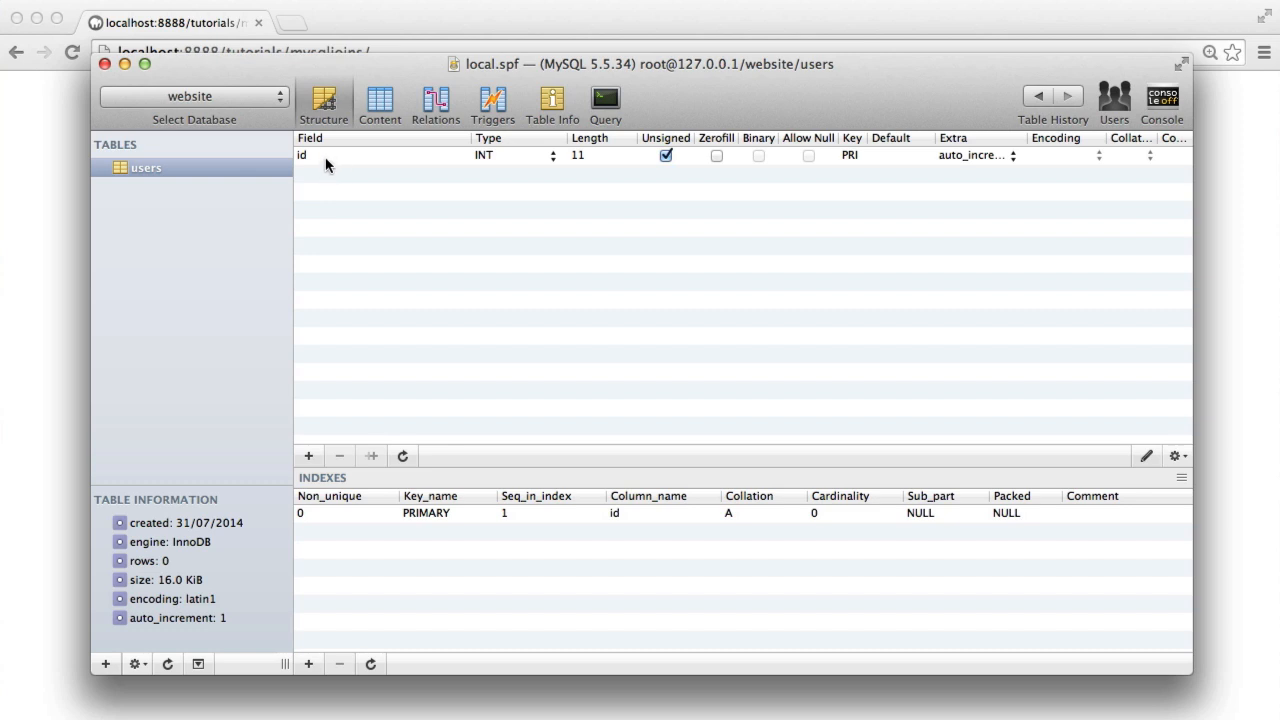
left_click(322, 162)
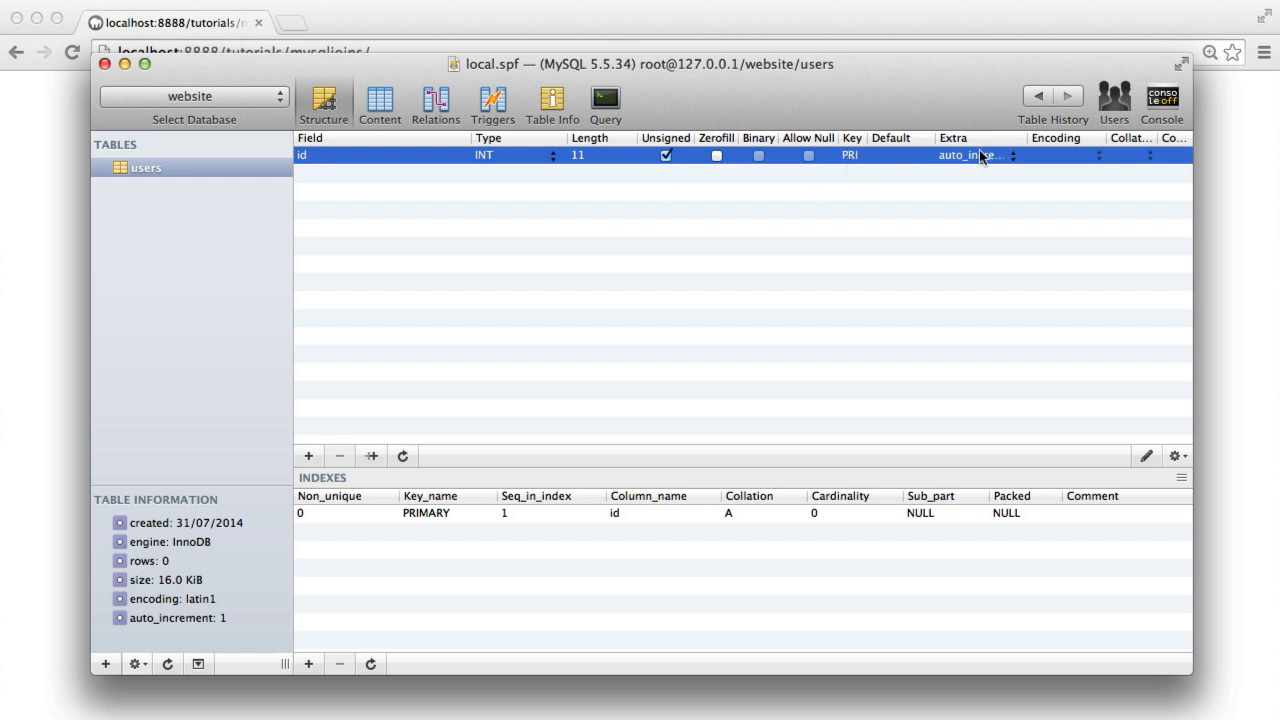
left_click(542, 241)
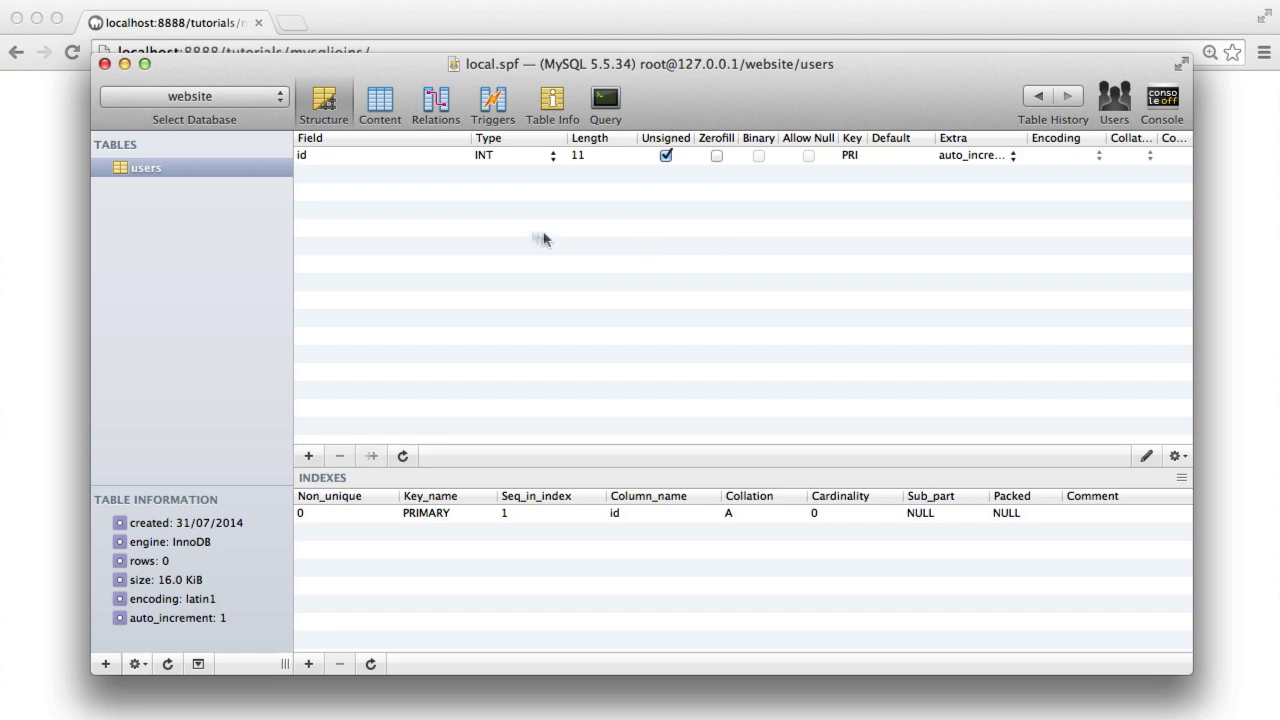
Step: Add a username field of type VARCHAR with length 20 in Structure
double_click(327, 181)
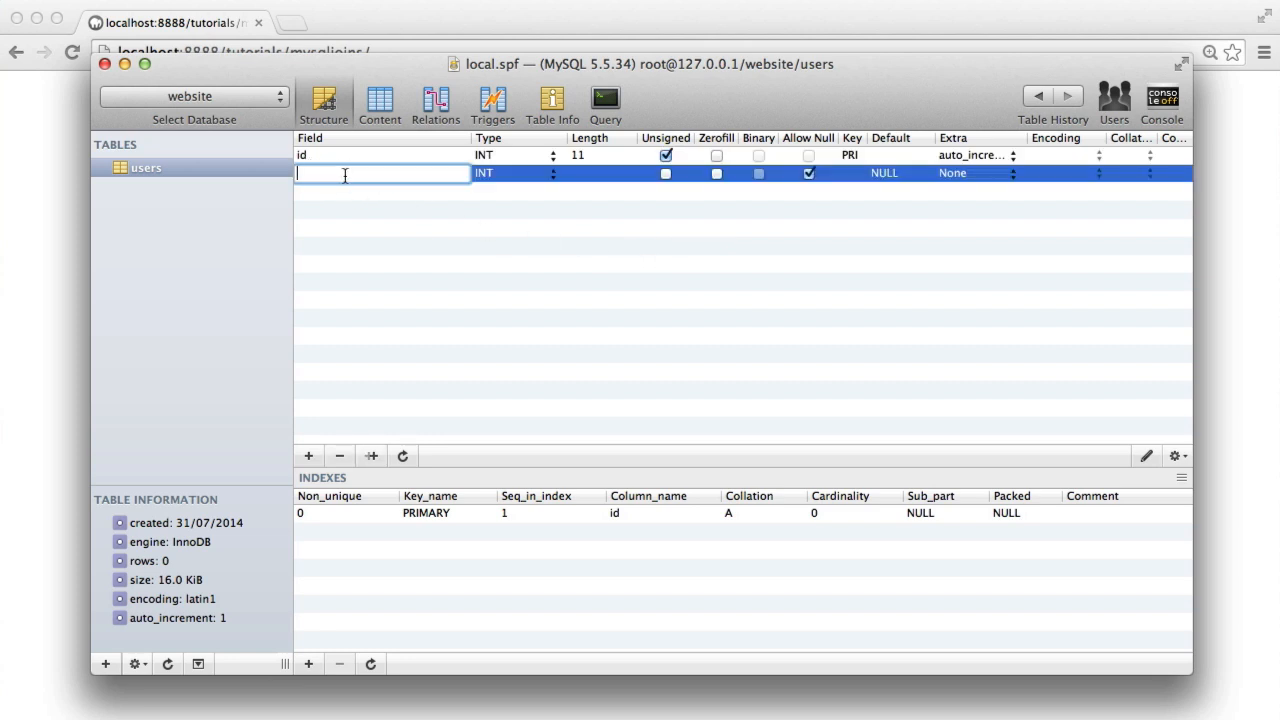
type("username")
key("Return")
double_click(490, 176)
type("VARCHAR")
key("Tab")
type("20")
key("Return")
left_click(491, 290)
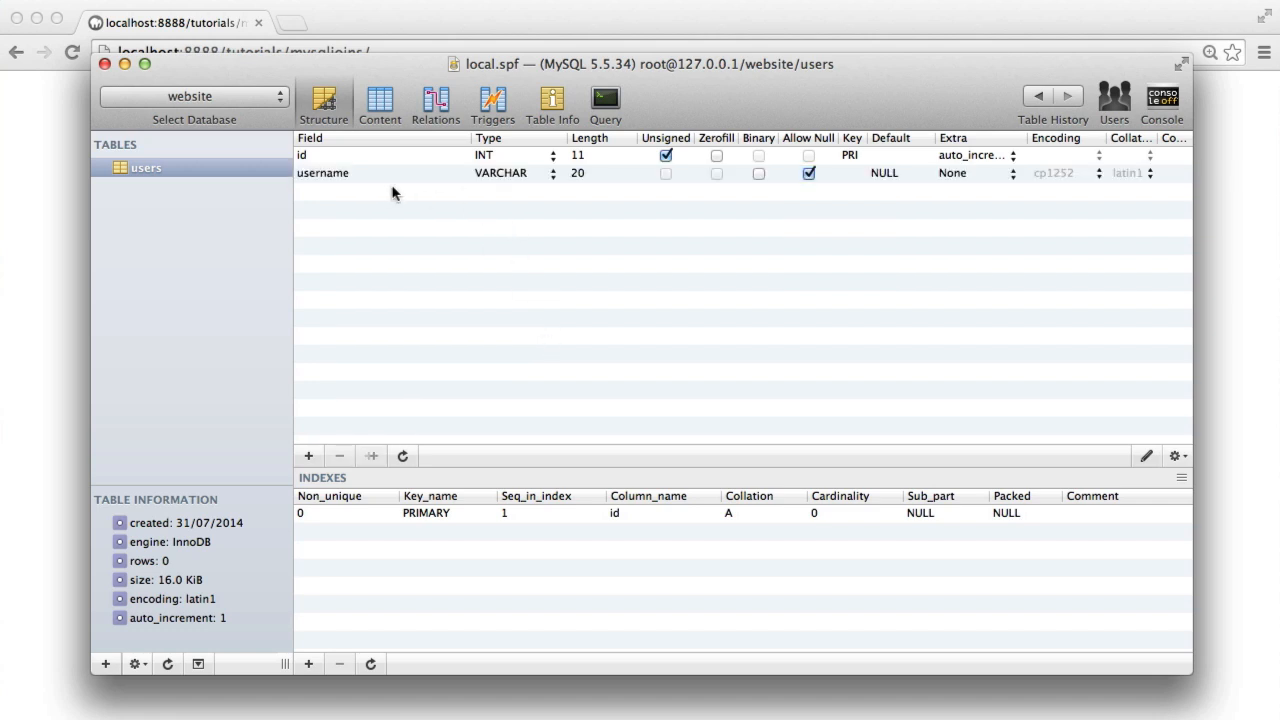
Step: Enter four rows in Content with usernames alex, billy, dale and ashley
left_click(379, 116)
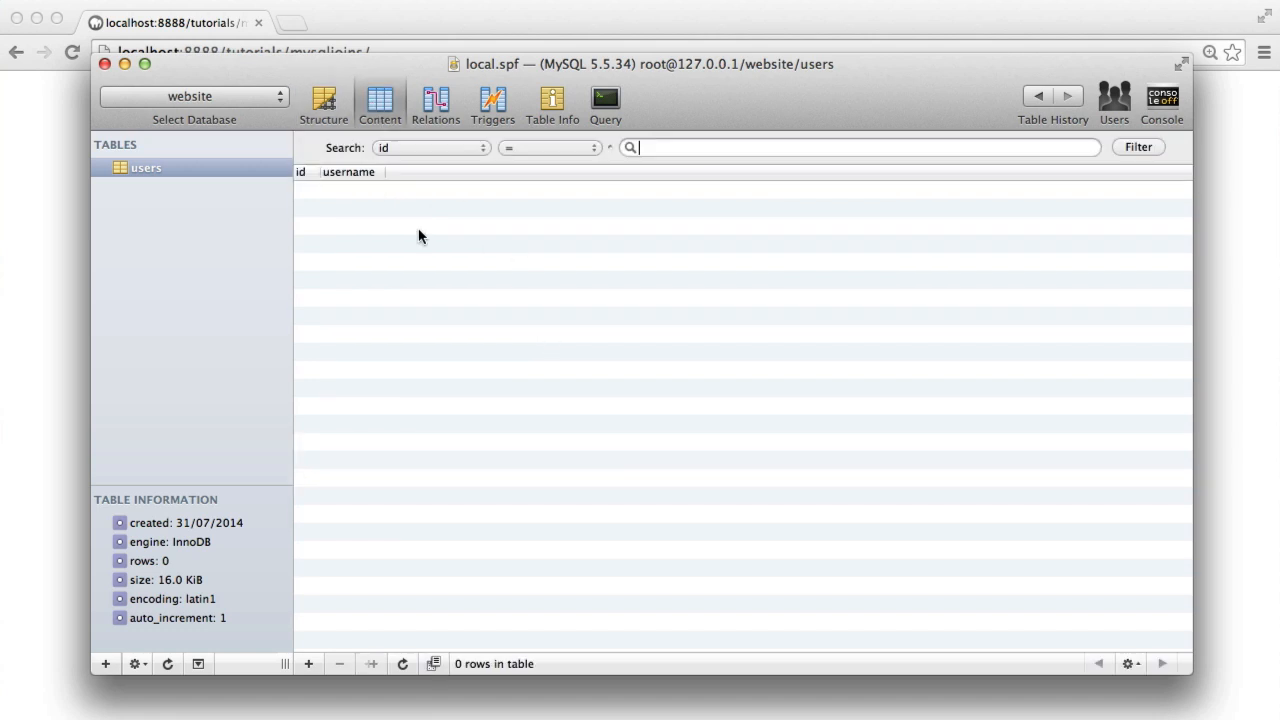
double_click(354, 190)
double_click(349, 190)
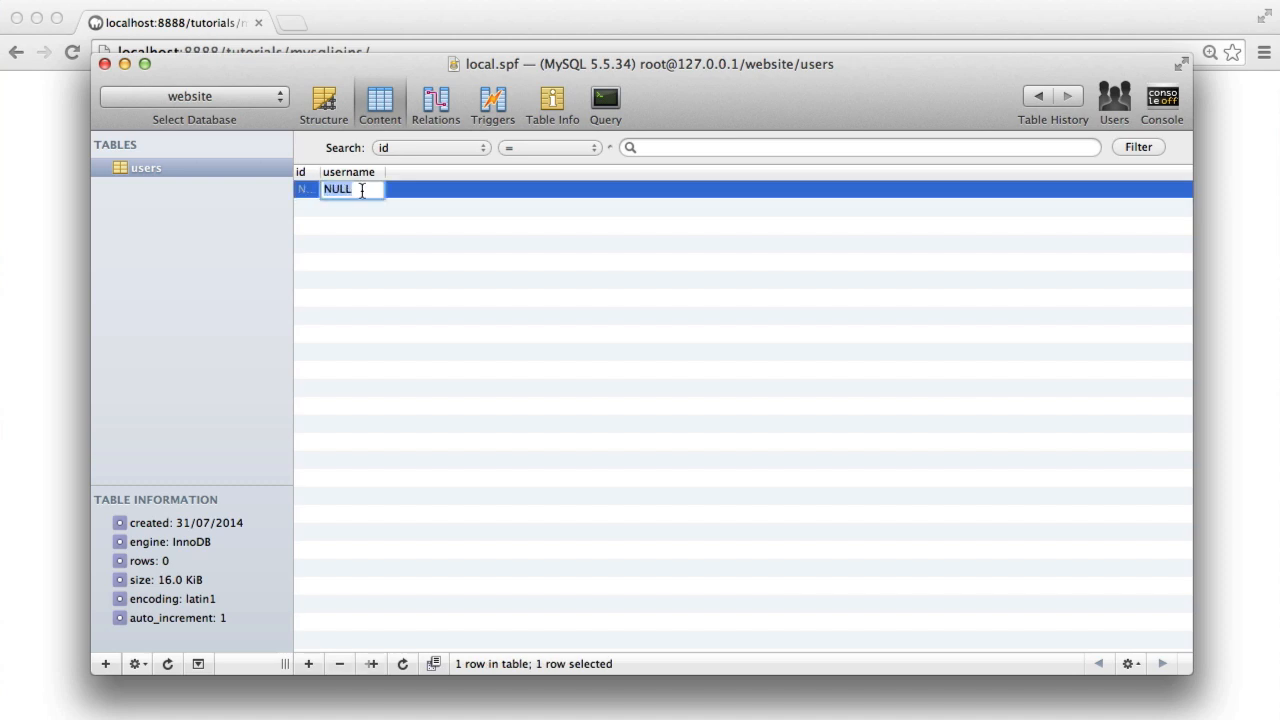
type("alex")
key("Return")
left_click(343, 209)
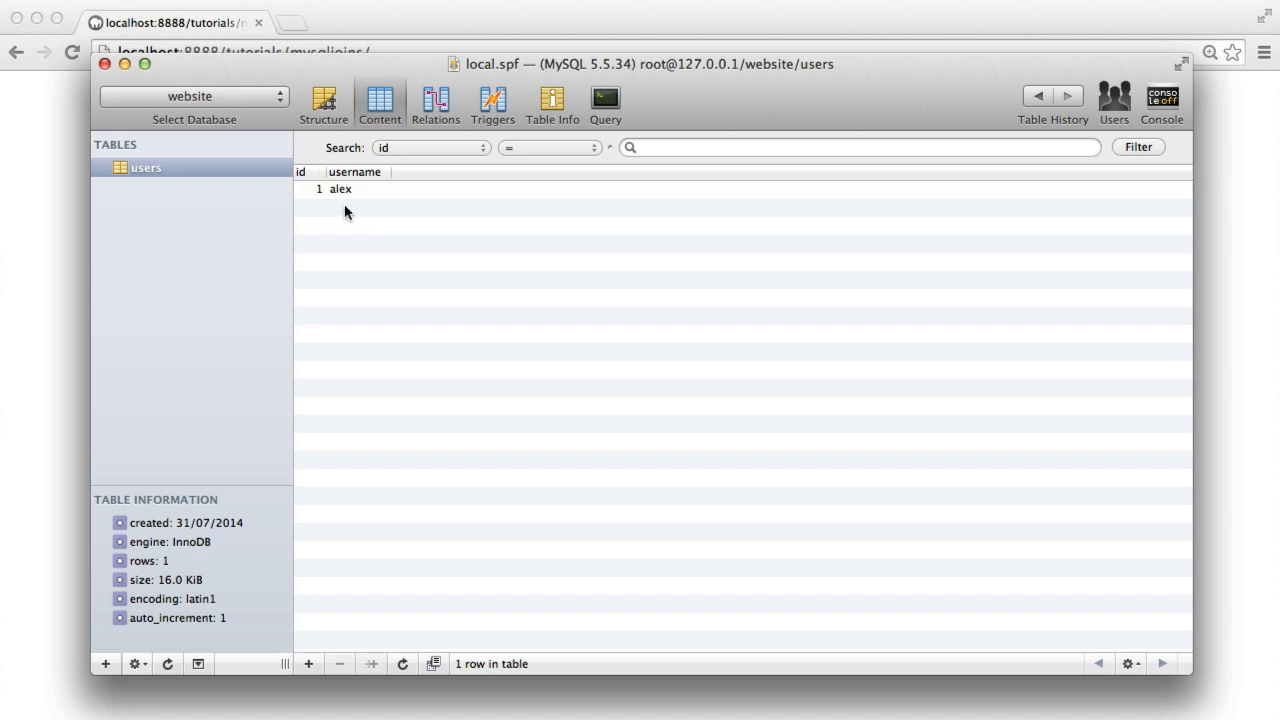
double_click(350, 207)
type("billy")
key("Return")
left_click(349, 234)
double_click(349, 229)
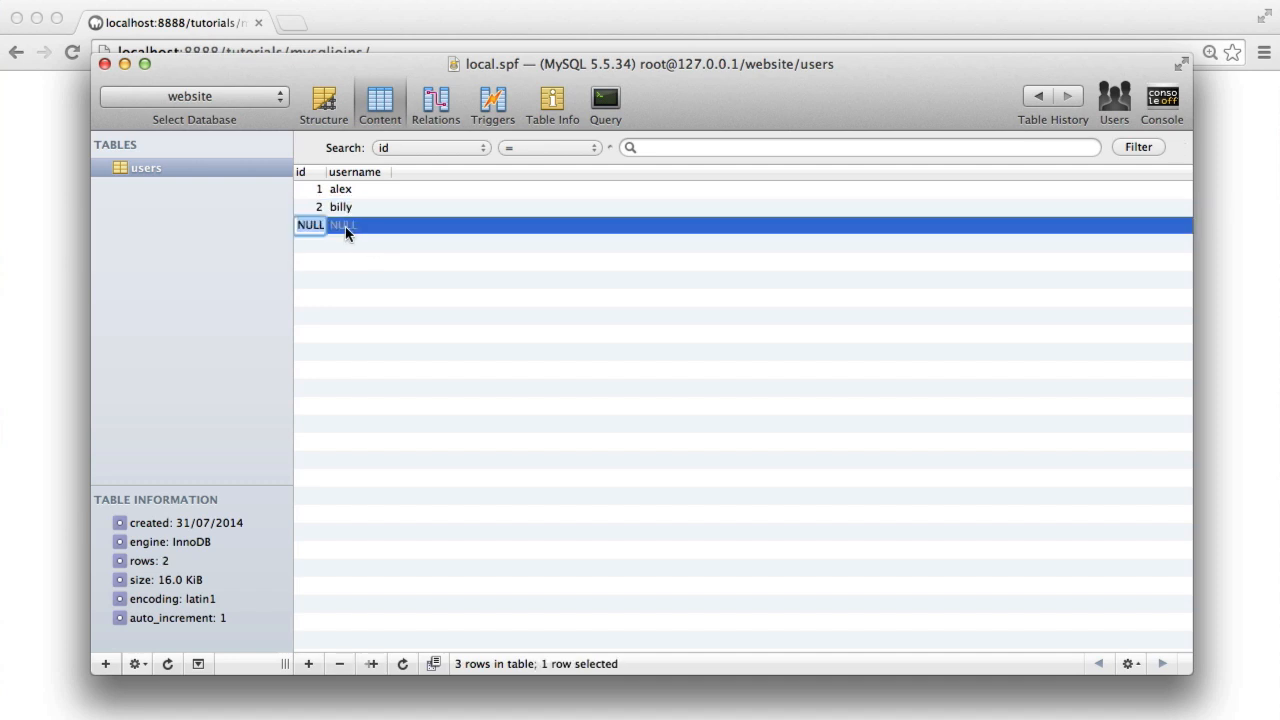
double_click(351, 229)
type("dale")
key("Return")
left_click(340, 246)
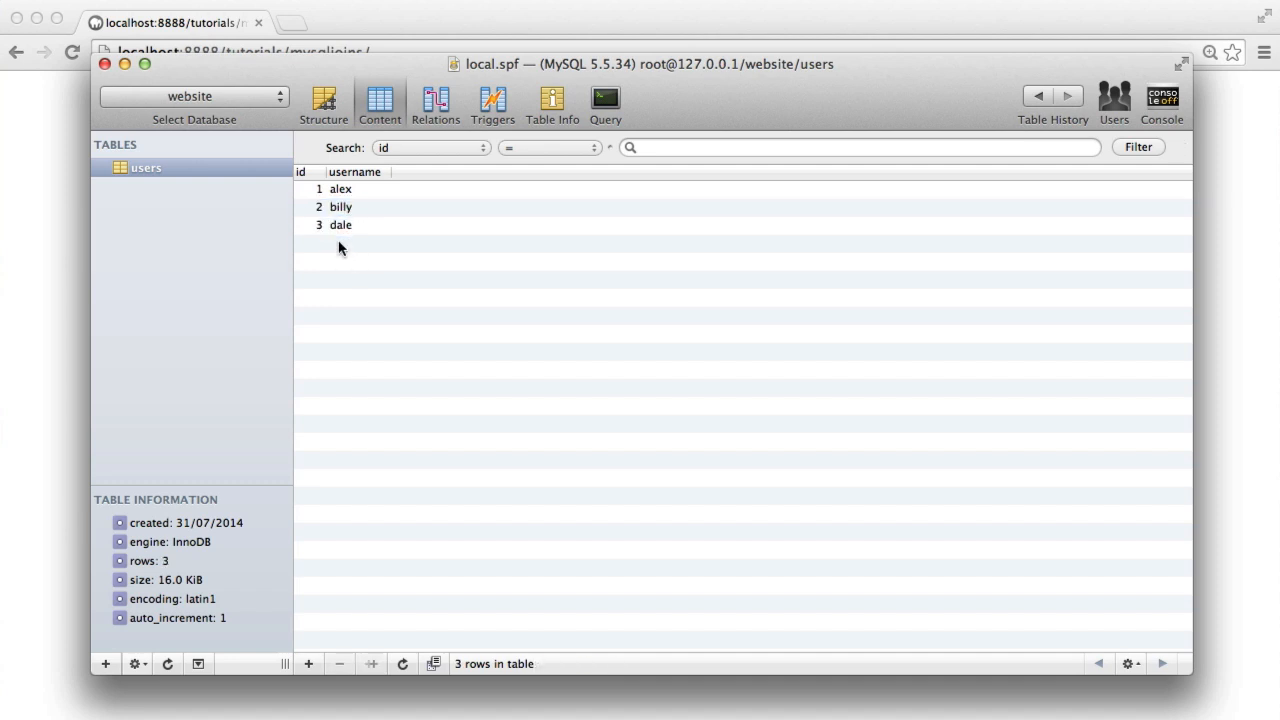
double_click(348, 245)
type("ashley")
key("Return")
left_click(443, 329)
Step: Add a new table named topics with fields title and user
left_click(105, 664)
type("topics")
key("Return")
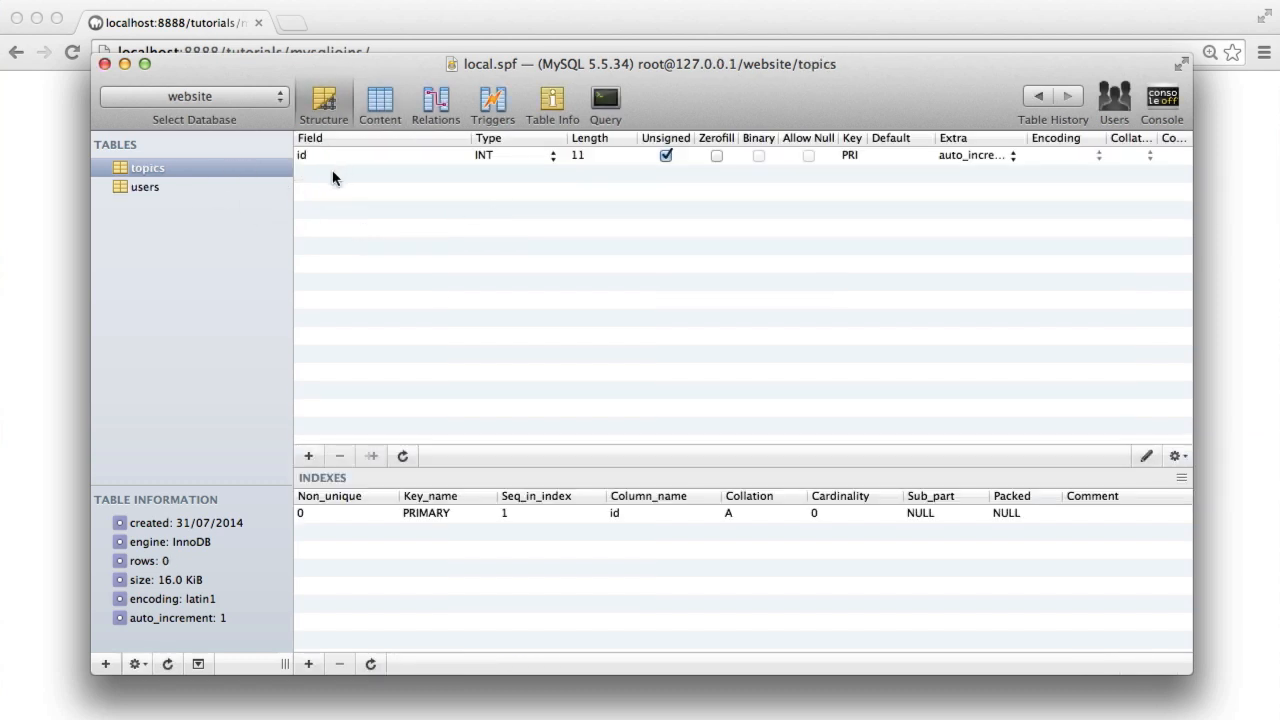
double_click(339, 172)
type("title")
key("Return")
double_click(331, 192)
type("user")
key("Return")
left_click(487, 247)
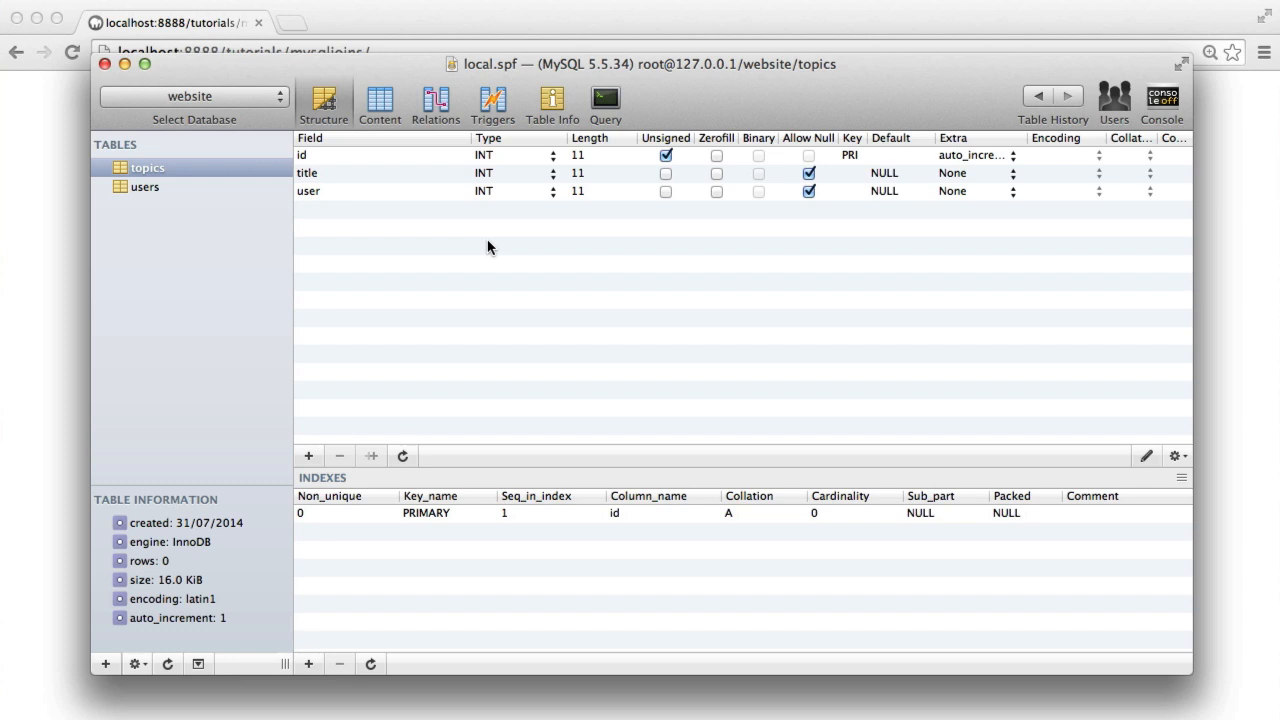
Step: Set the title field to VARCHAR length 200, leaving user as INT
double_click(490, 180)
type("VARCHAR")
key("Tab")
type("200")
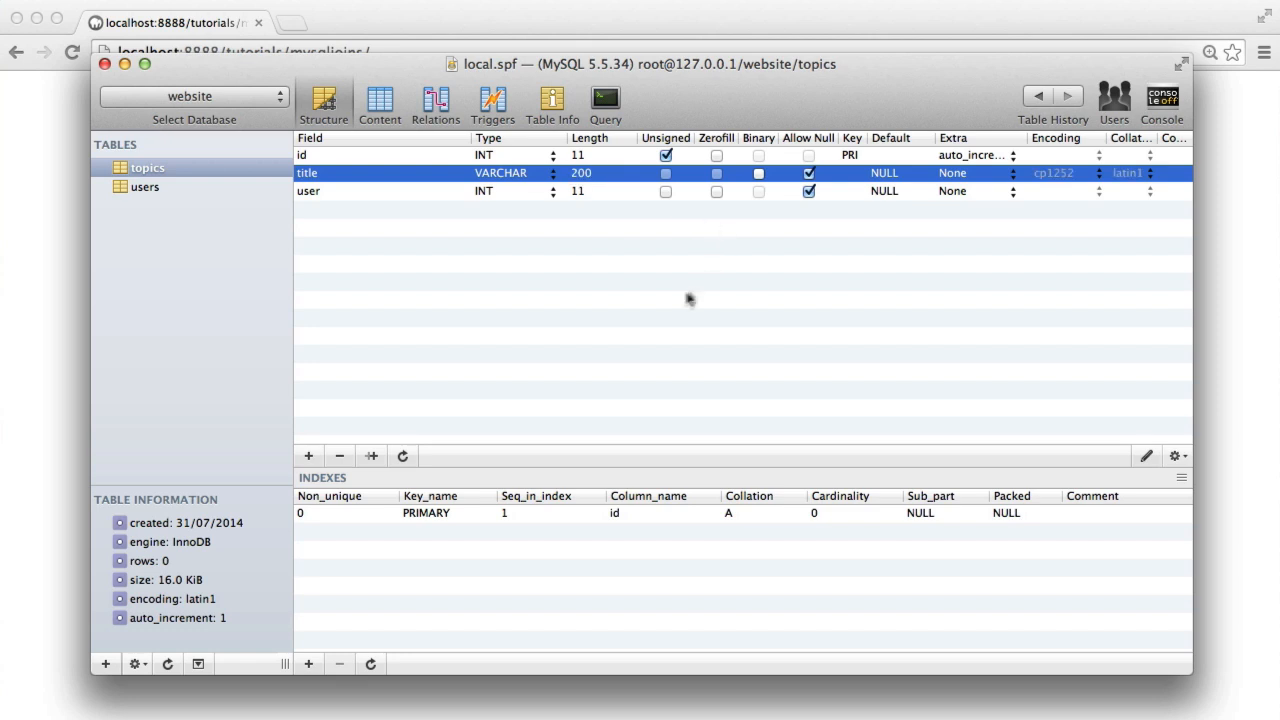
left_click(678, 302)
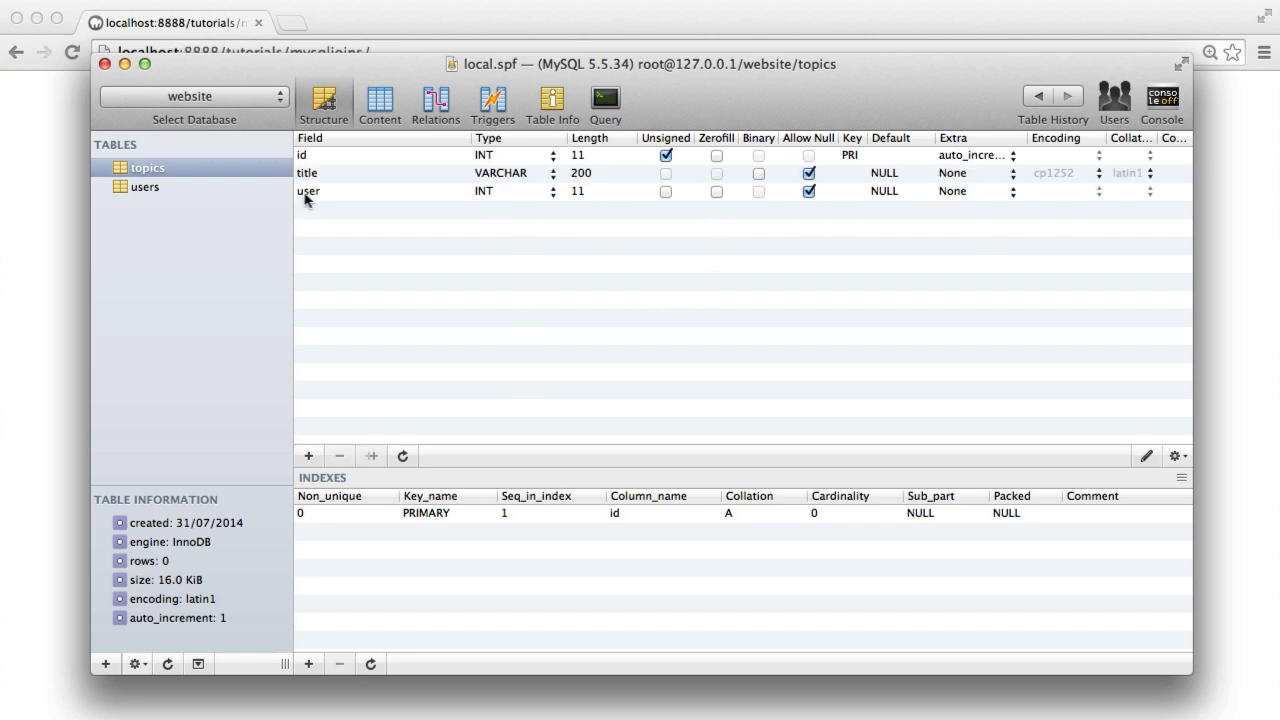
left_click(580, 191)
Step: Add rows 'Test topic one' with user 1 and 'Test topic two' with user 2
left_click(377, 105)
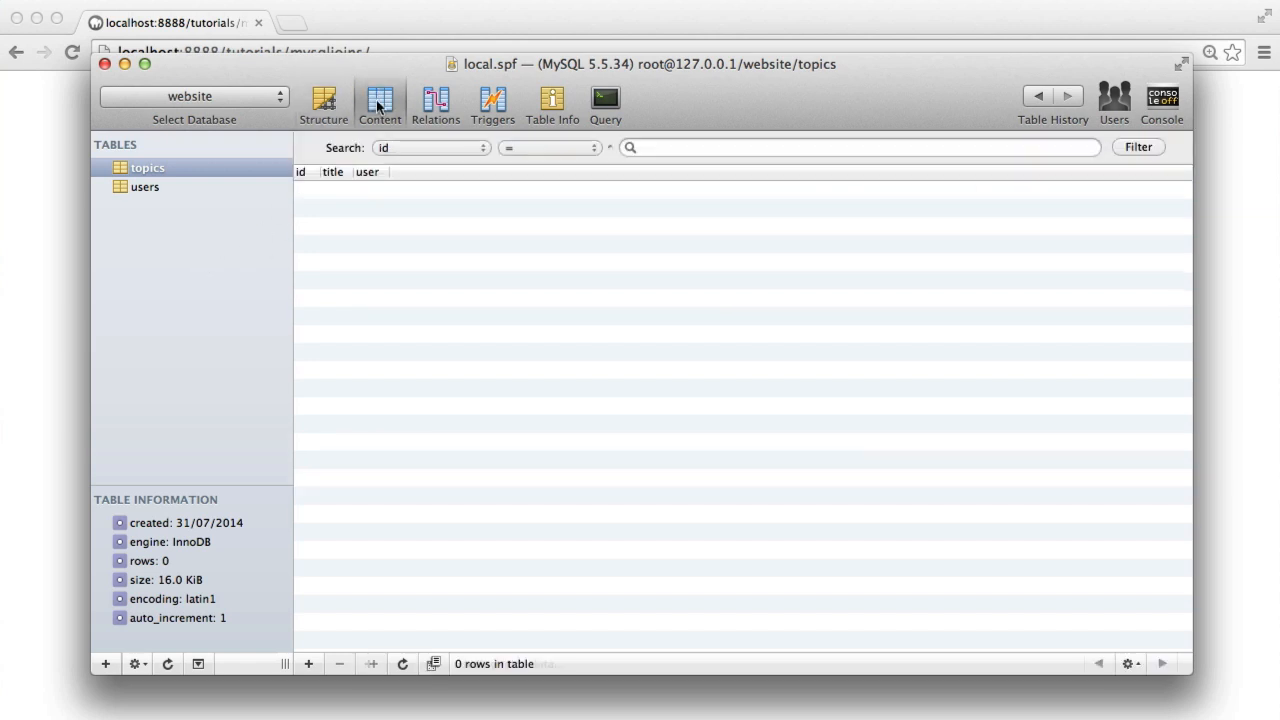
key("super+alt+a")
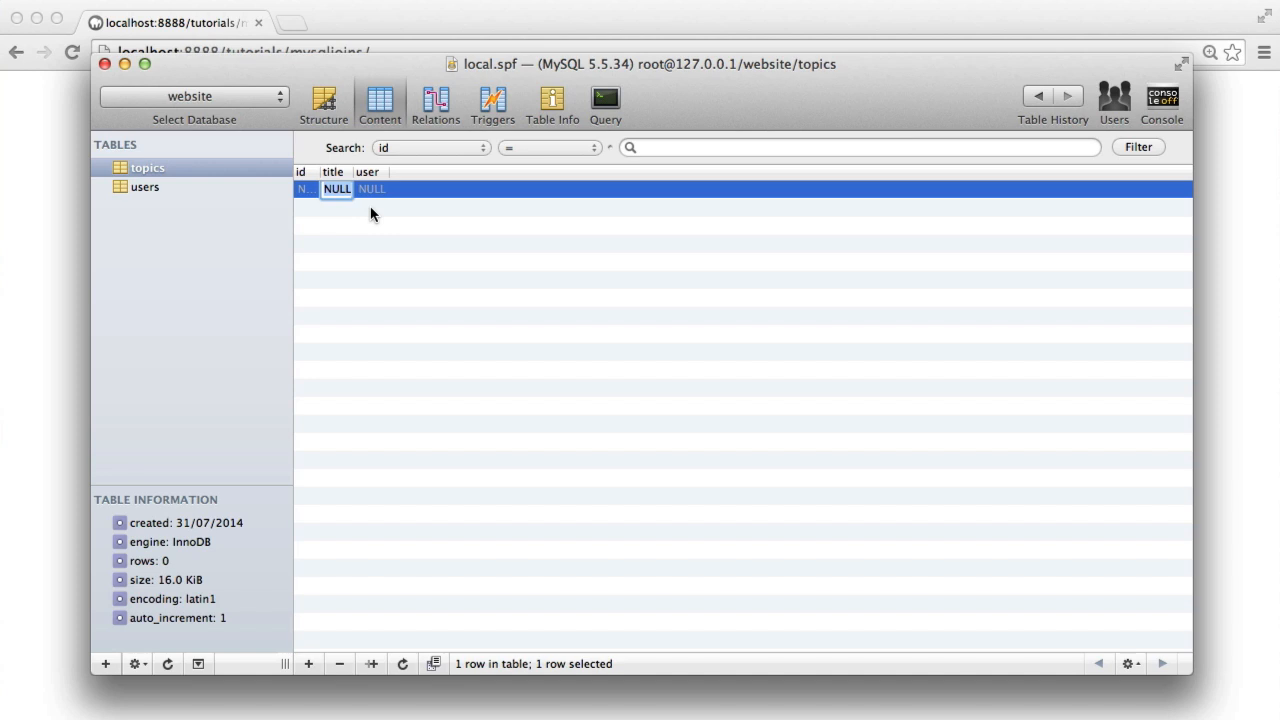
type("Te topic one")
key("Return")
left_click(450, 260)
double_click(462, 189)
type("1")
left_click(414, 209)
double_click(355, 207)
type("Twe")
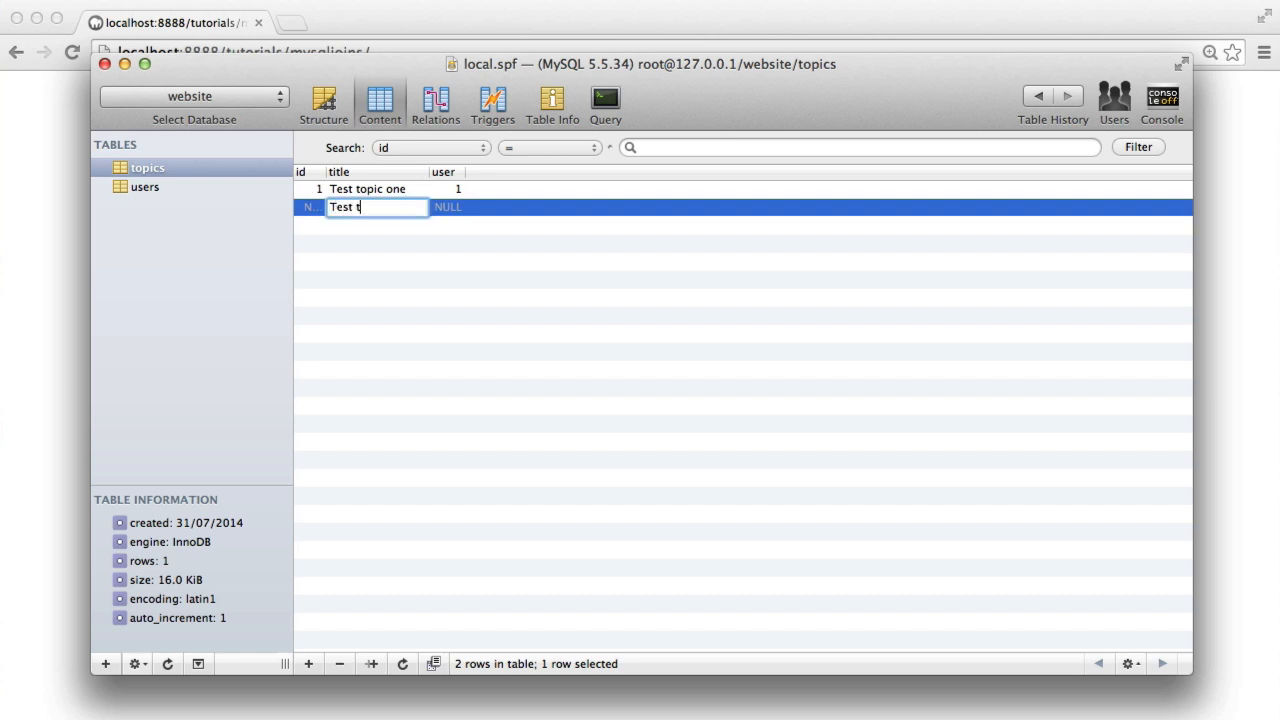
type("opic two")
key("Return")
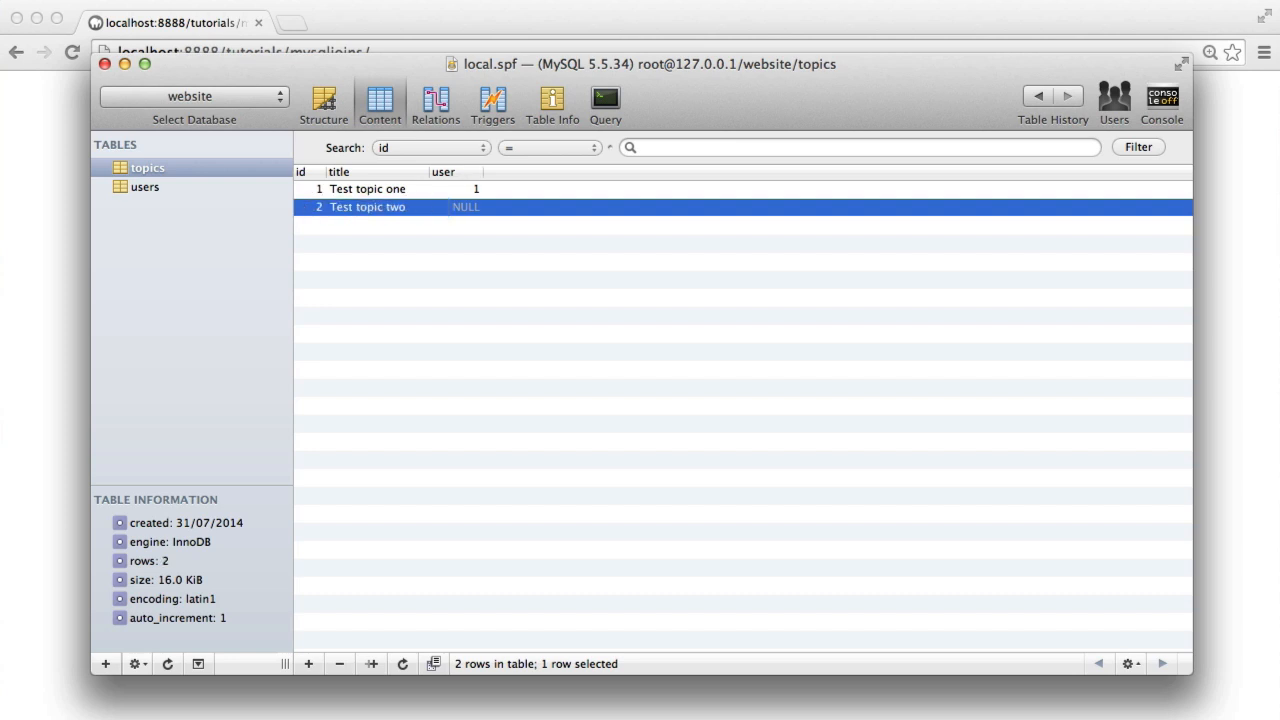
double_click(460, 207)
type("2")
key("Return")
Step: Add rows 'Test topic three' with user 1 and 'Test topic four' with user 3
double_click(360, 226)
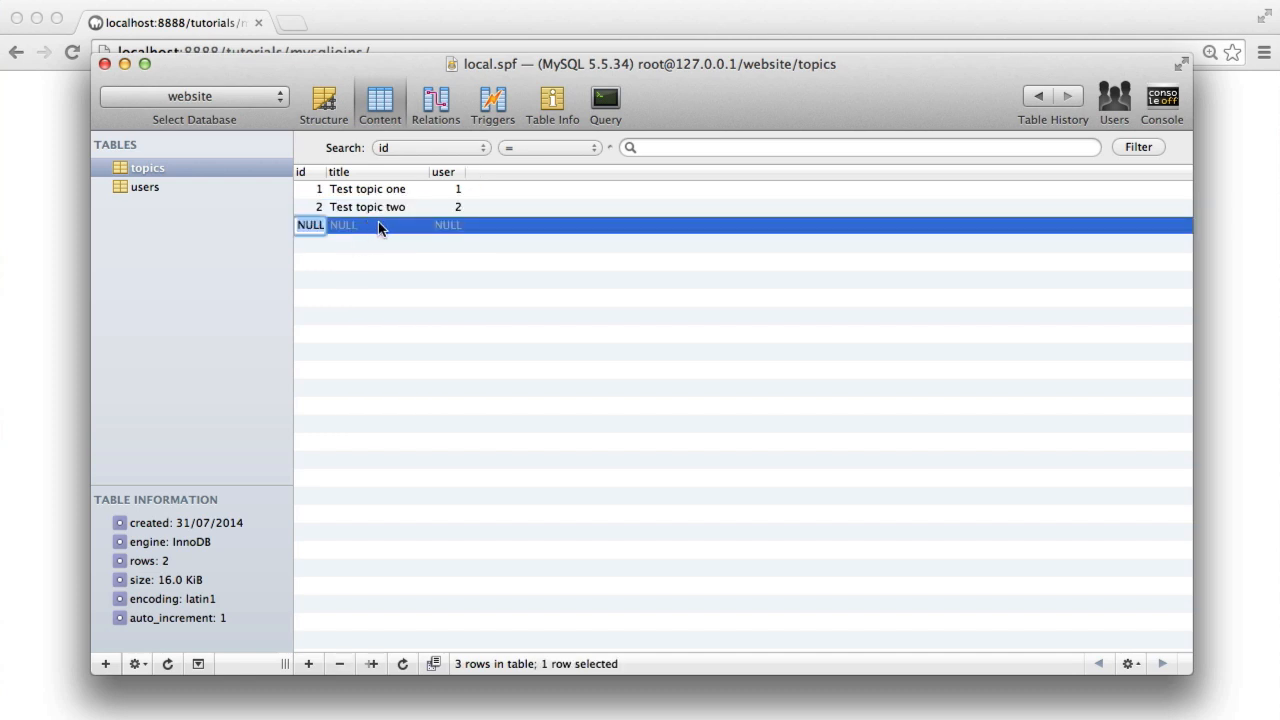
key("Tab")
type("Test")
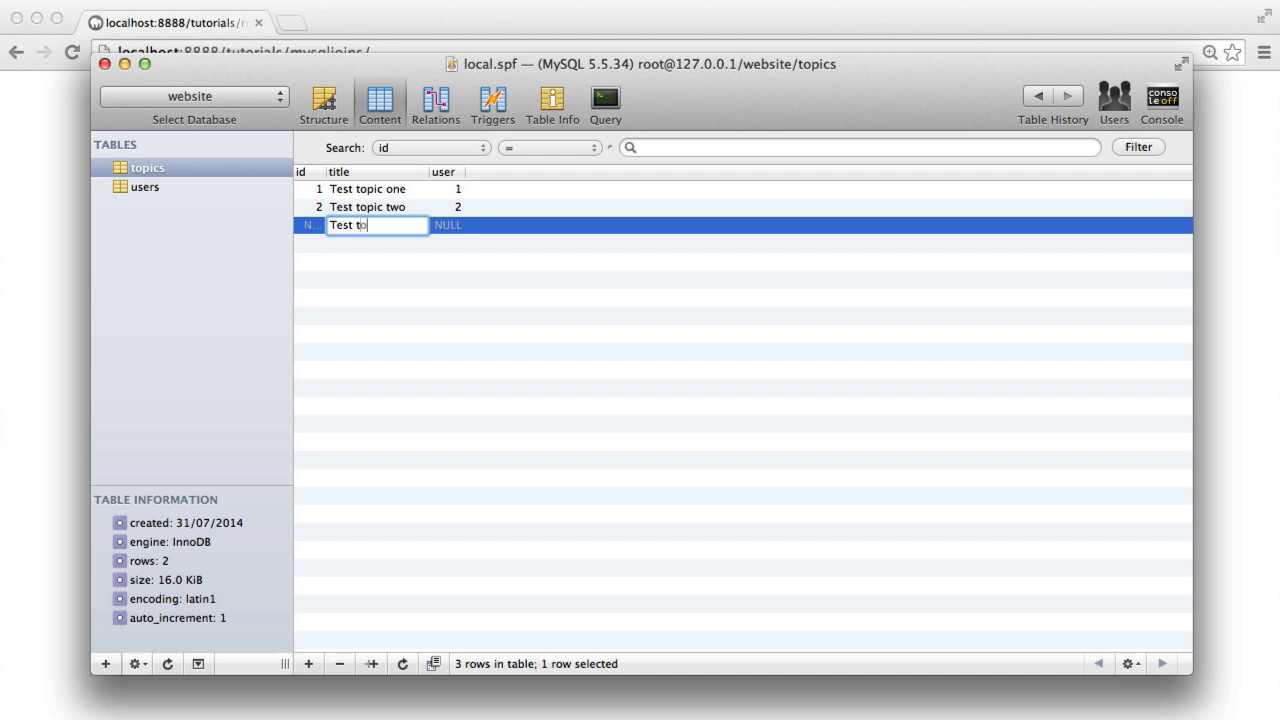
type("ee")
key("Tab")
type("1")
key("Return")
left_click(446, 279)
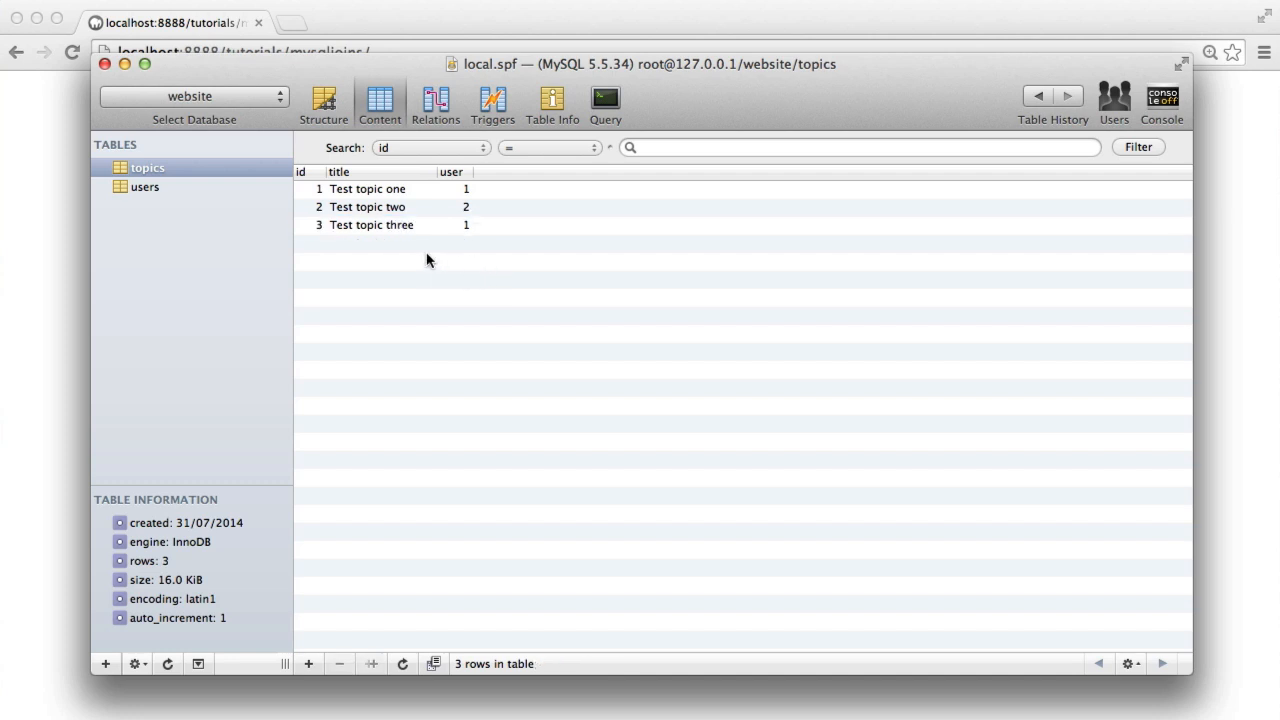
double_click(371, 247)
key("Tab")
type("T")
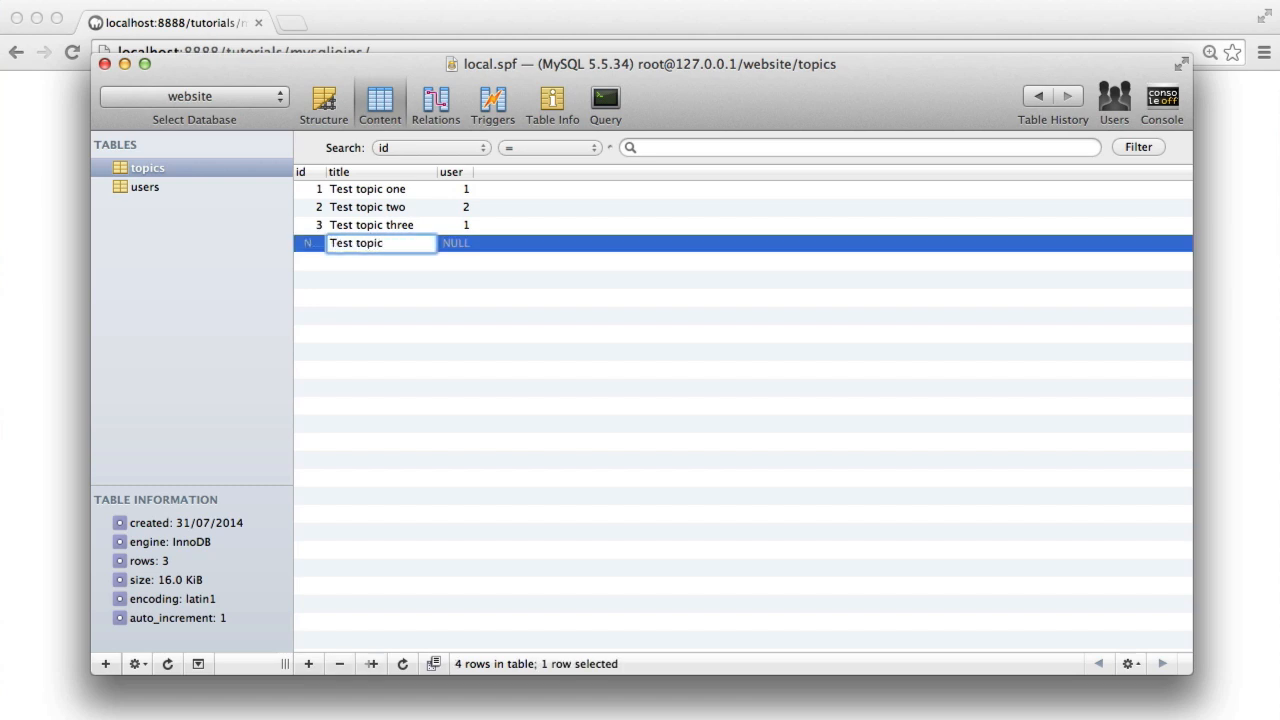
type(" four")
key("Return")
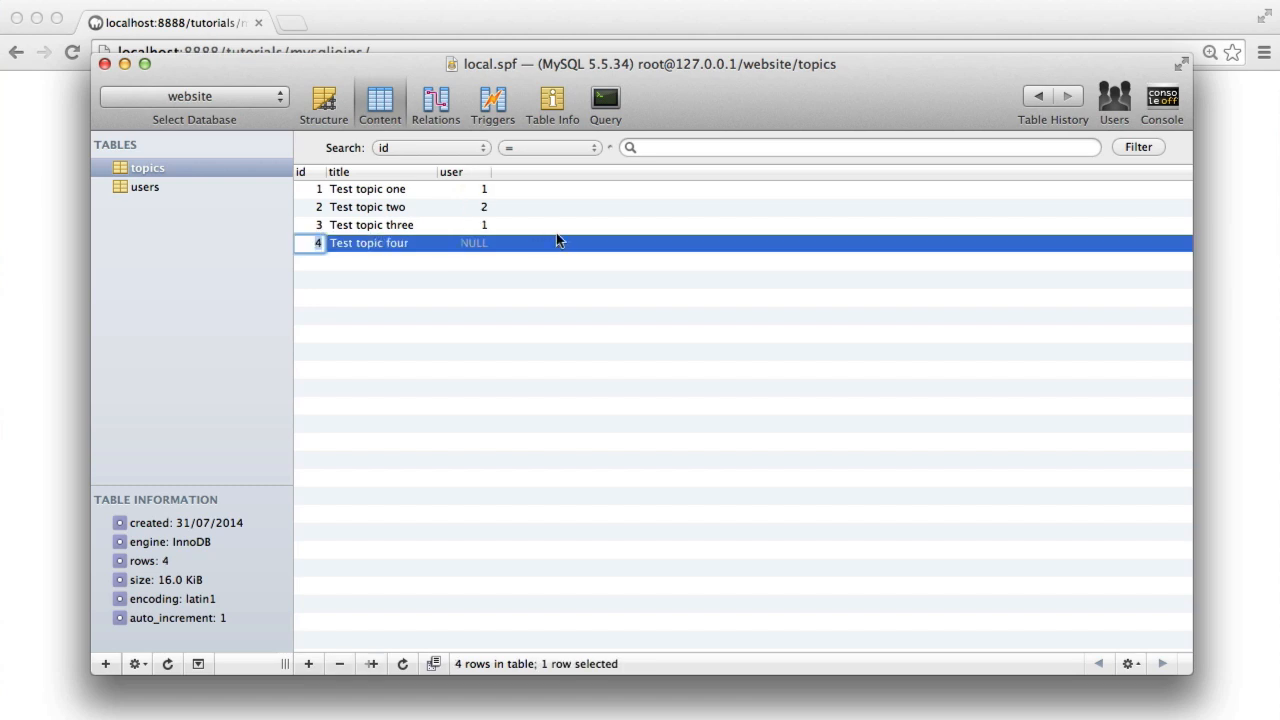
double_click(470, 243)
type("3")
key("Return")
left_click(410, 268)
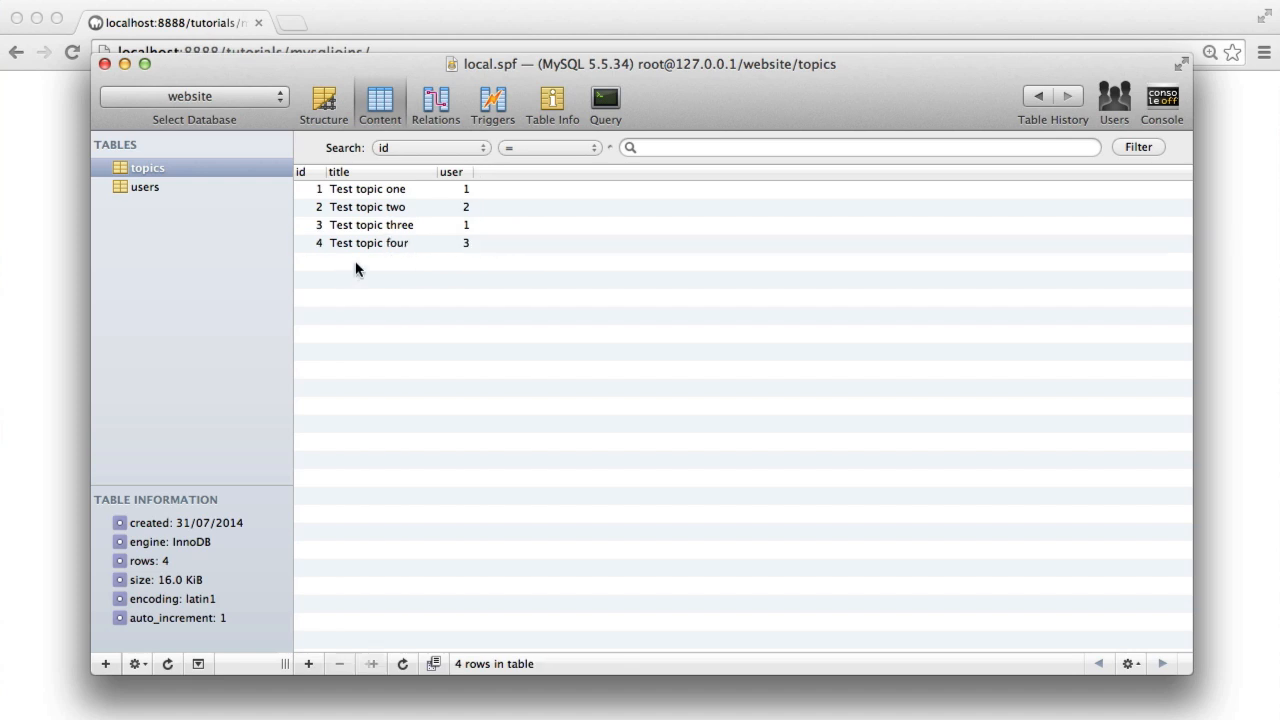
Step: Add 'Test topic five' with user 4, then glance at the users table and return to topics
double_click(368, 265)
key("Tab")
type("Te")
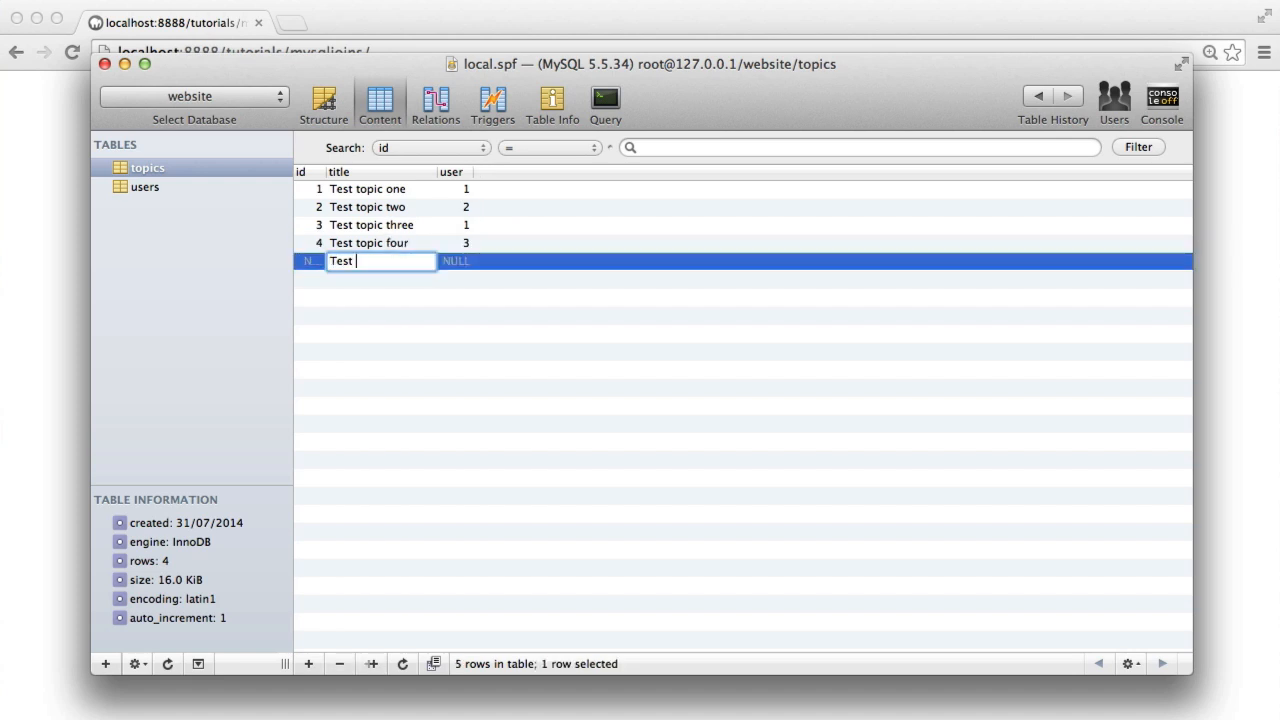
type("topic five")
key("Return")
double_click(470, 261)
type("4")
key("Return")
left_click(543, 300)
left_click(145, 187)
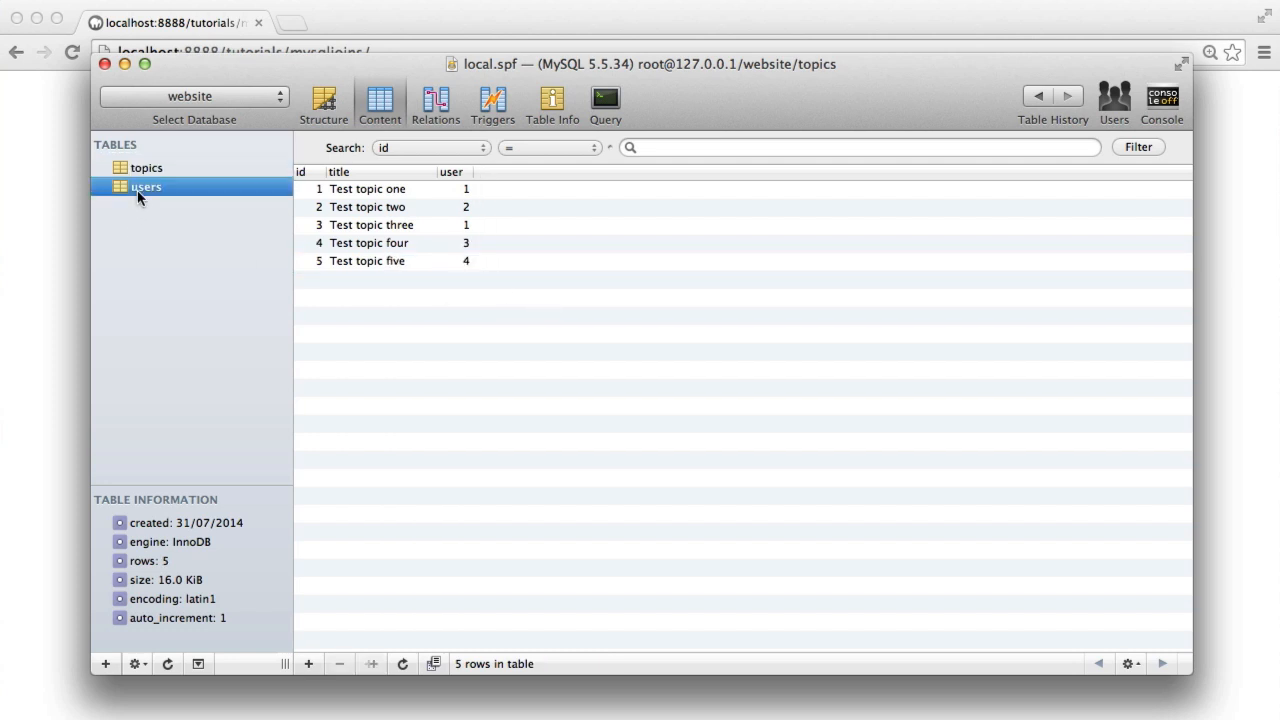
left_click(210, 170)
left_click(485, 342)
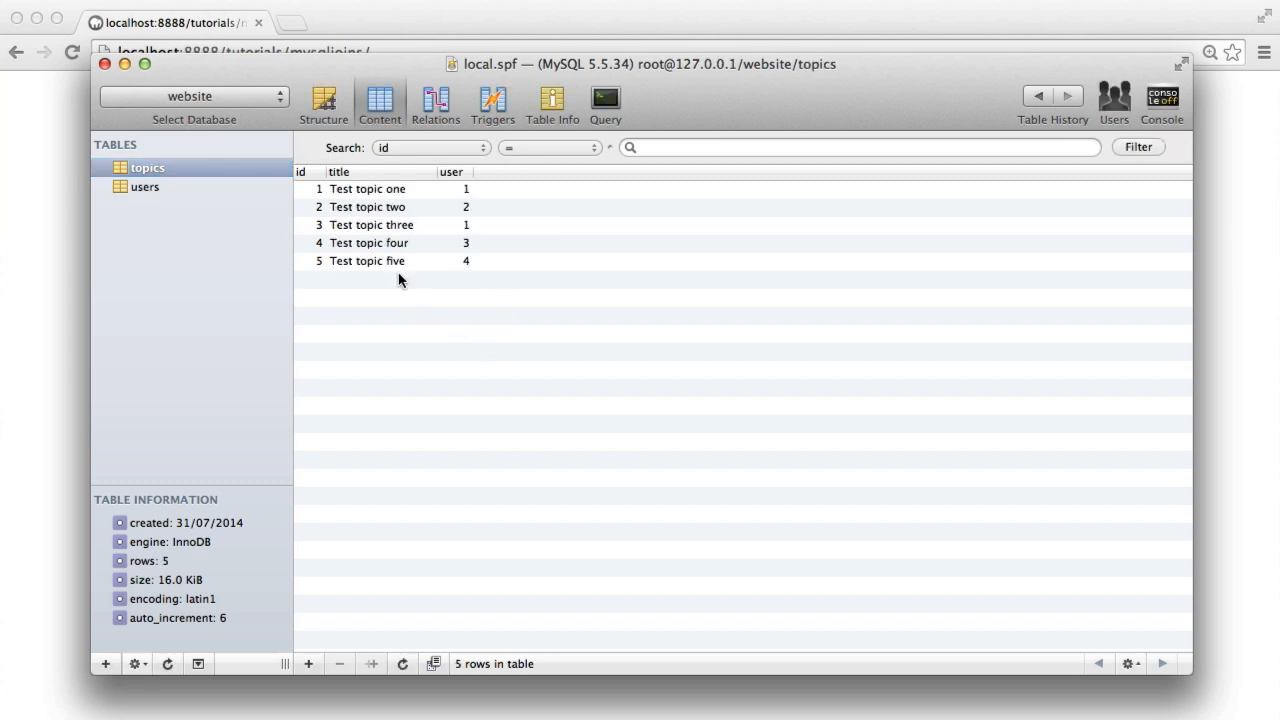
Step: Add a new table named posts with a topic field
left_click(105, 664)
type("post")
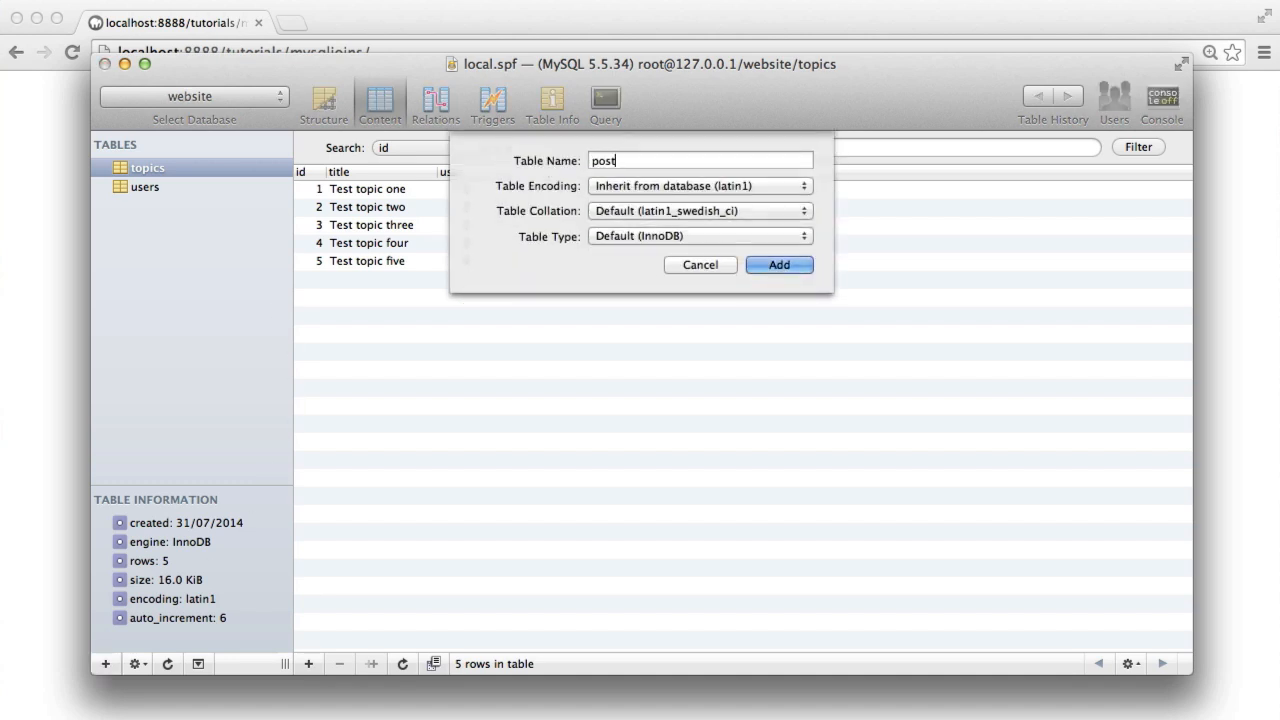
type("s")
key("Return")
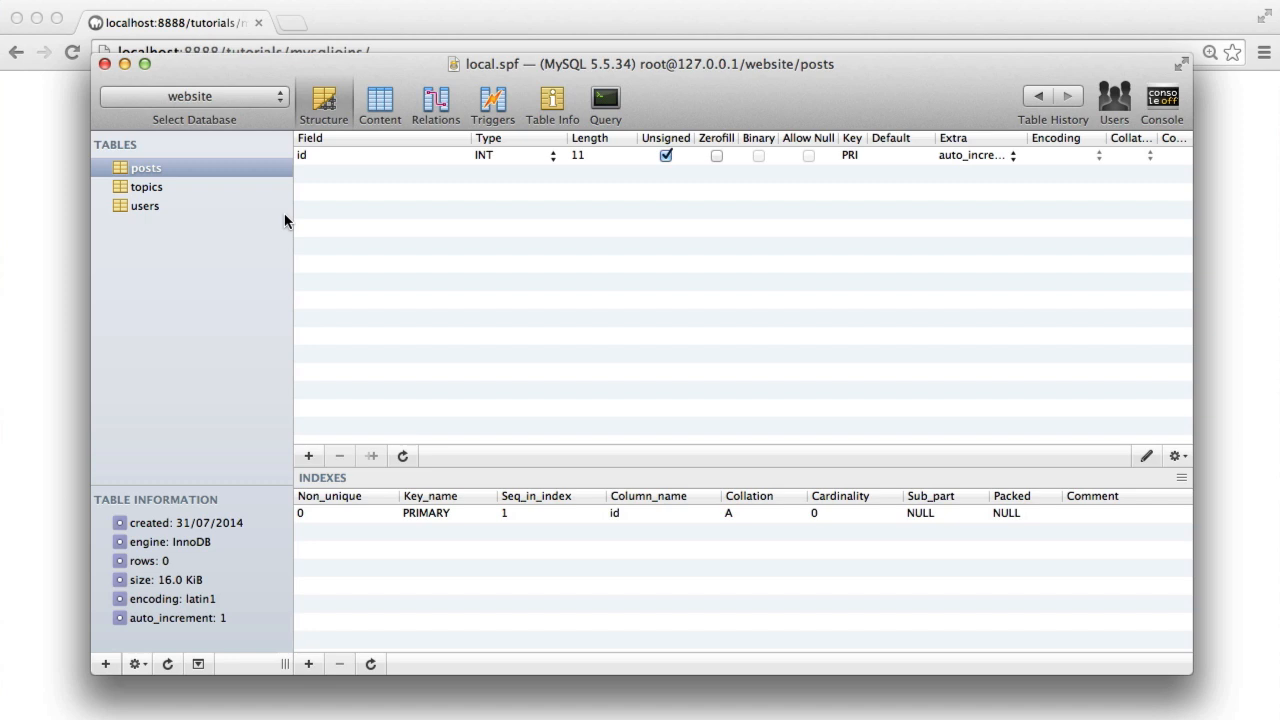
double_click(334, 176)
type("topic")
key("Return")
Step: Add a user field, dismissing the blank-field error and correcting its misspelt name
double_click(334, 194)
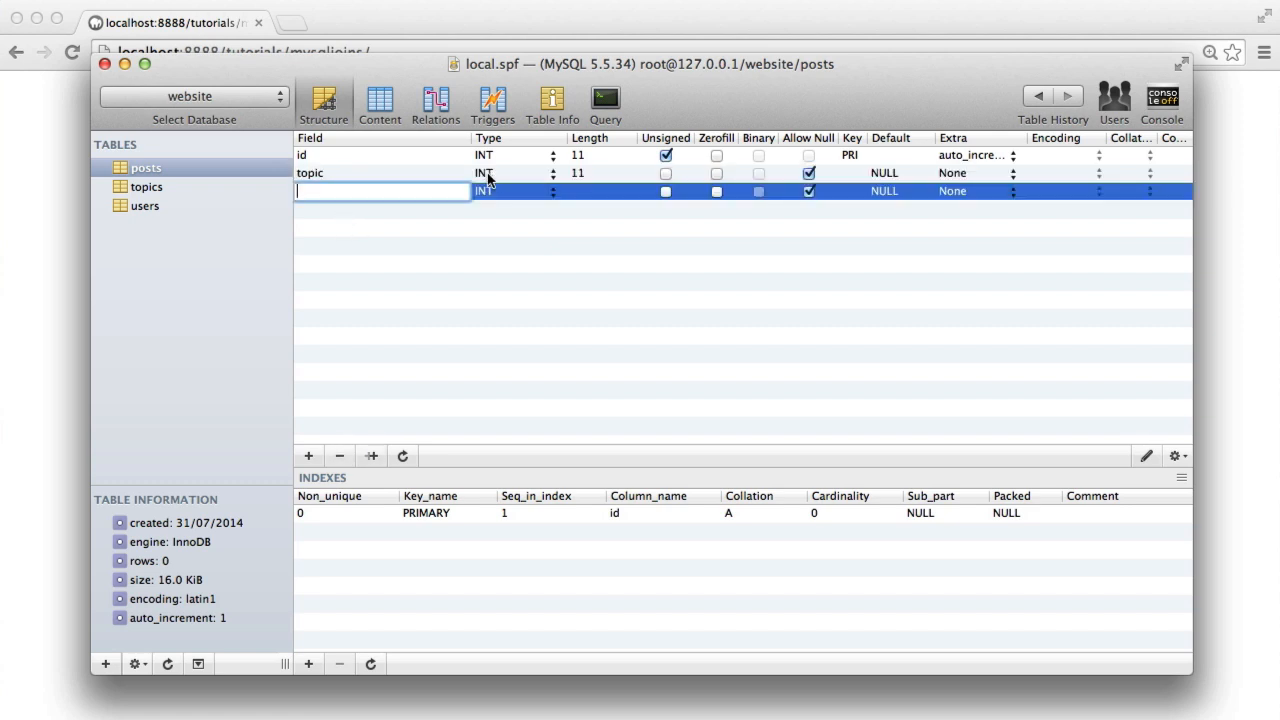
left_click(178, 203)
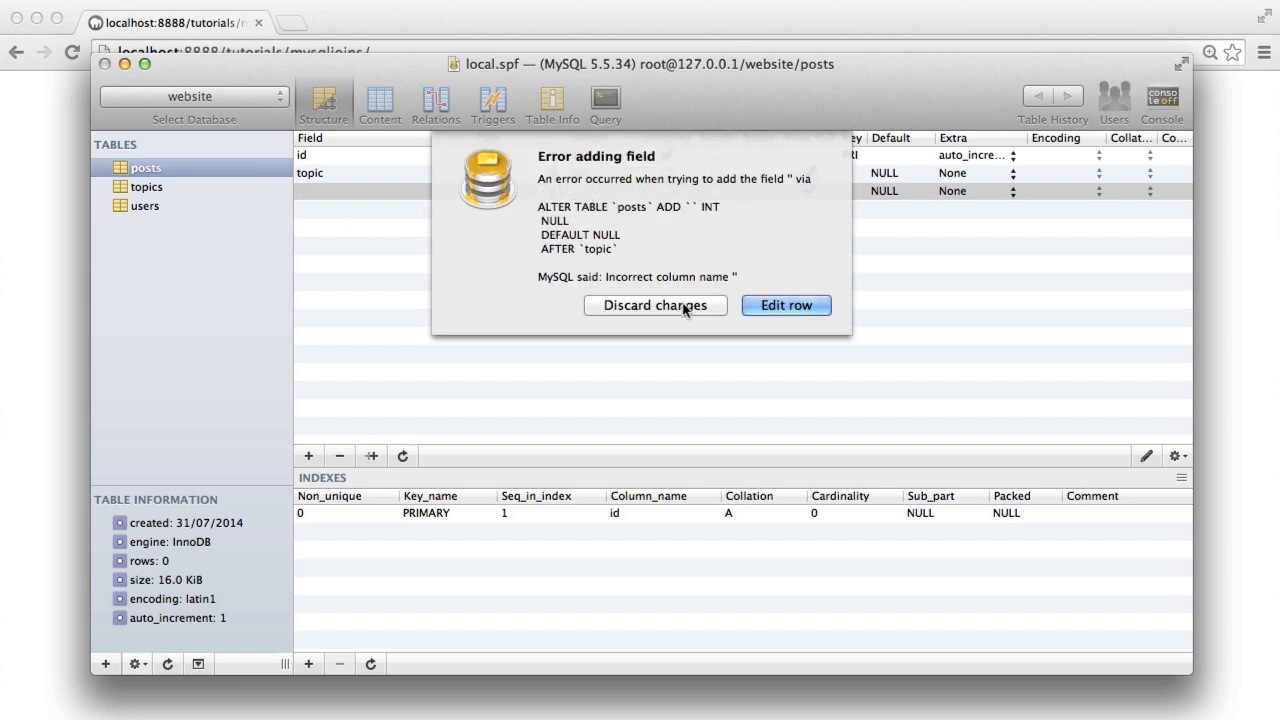
left_click(780, 306)
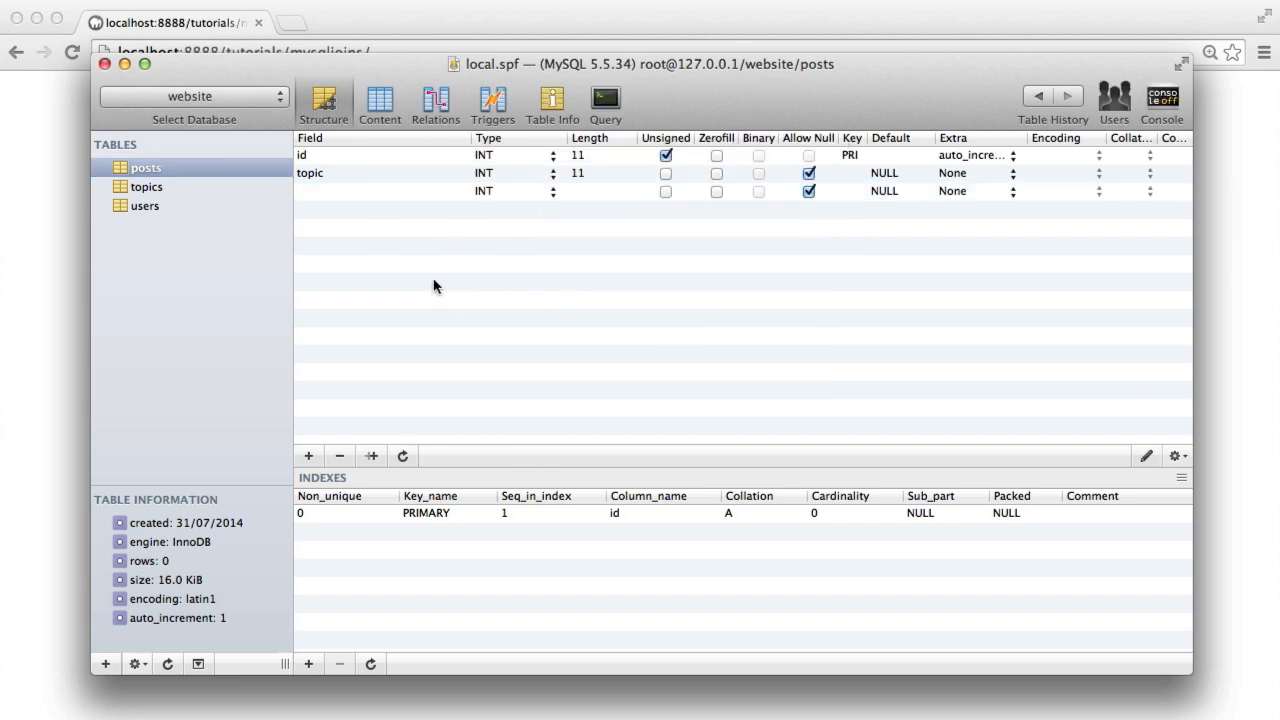
left_click(178, 203)
left_click(780, 306)
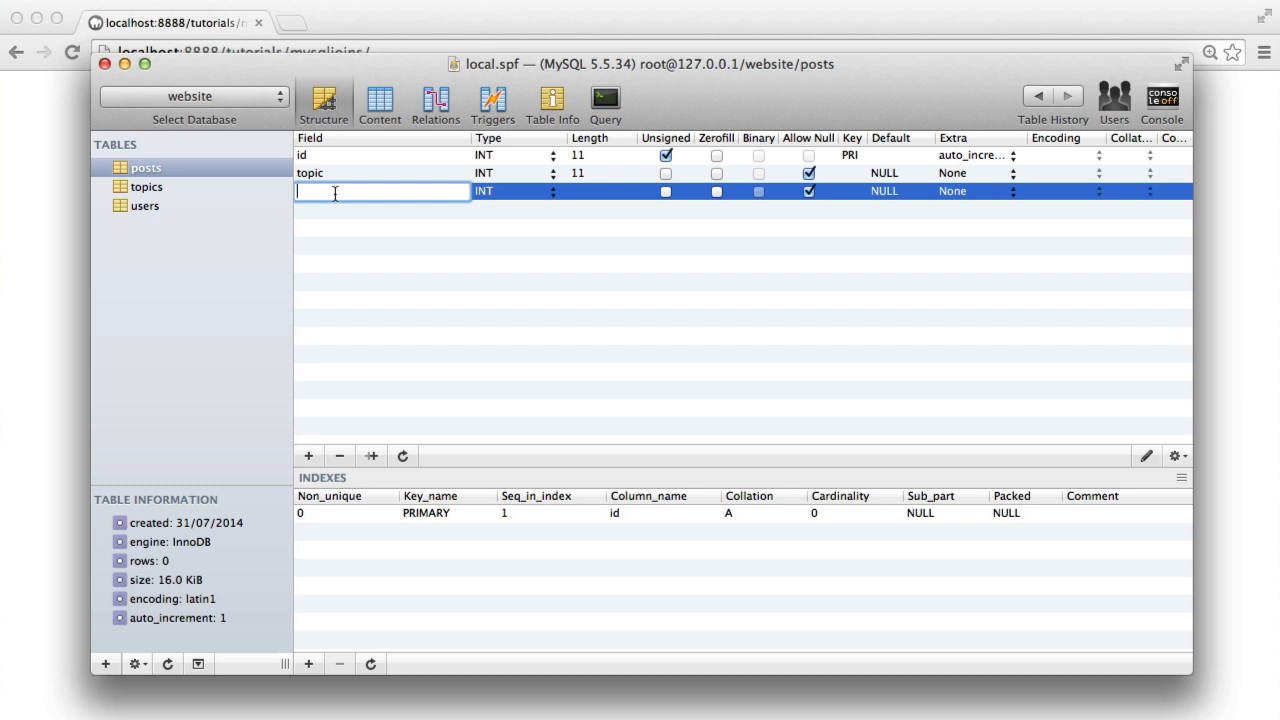
type("userr")
key("Return")
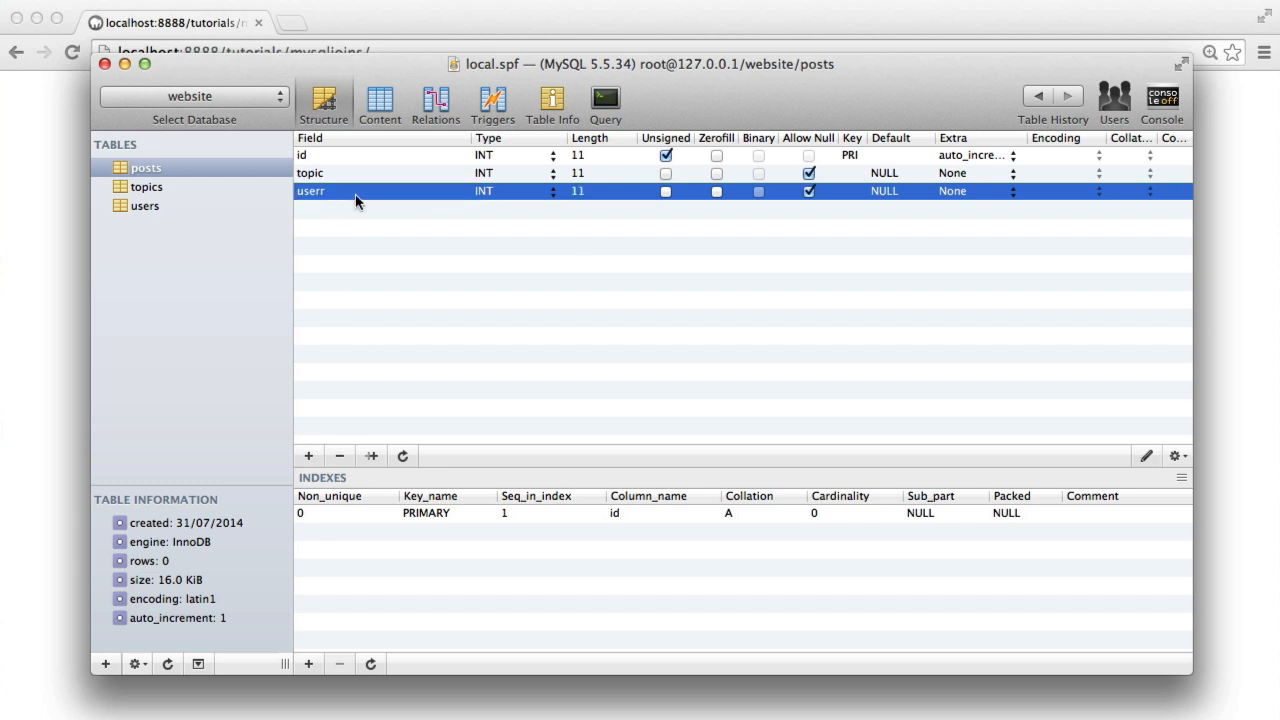
double_click(340, 194)
key("BackSpace")
key("Return")
Step: Add a body field and set its data type to TEXT
key("super+alt+a")
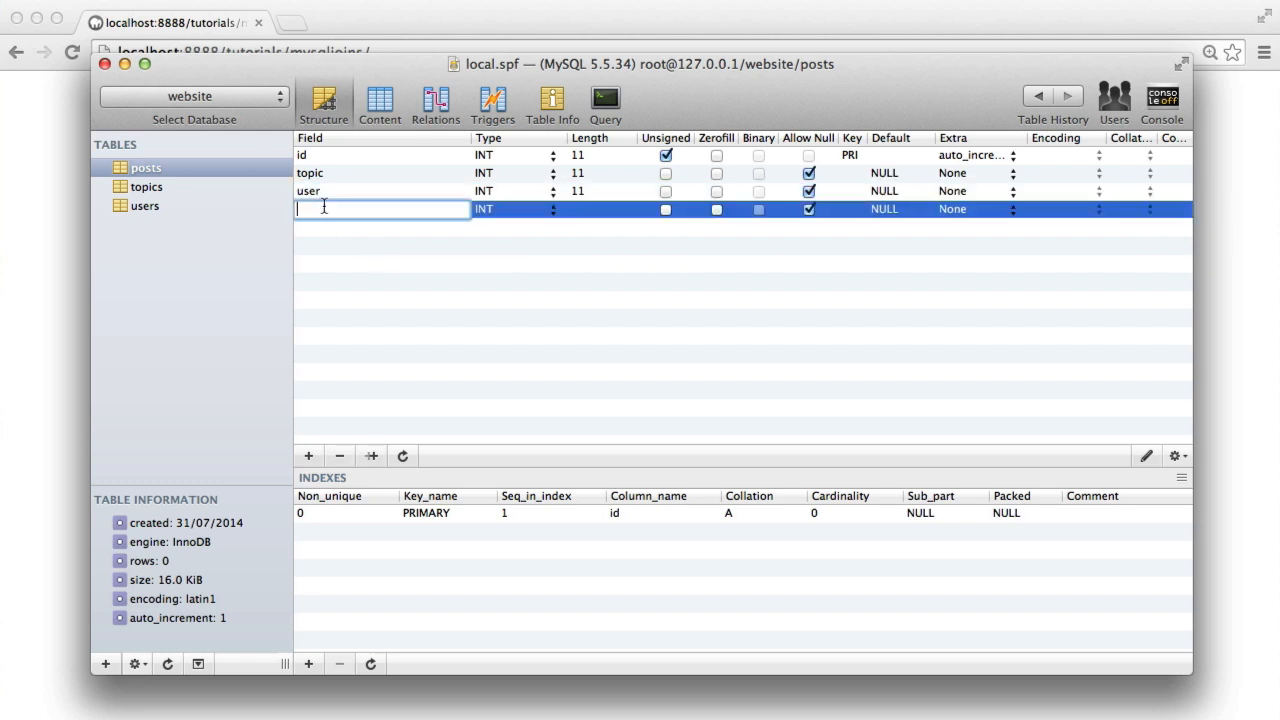
type("body")
key("Return")
double_click(490, 210)
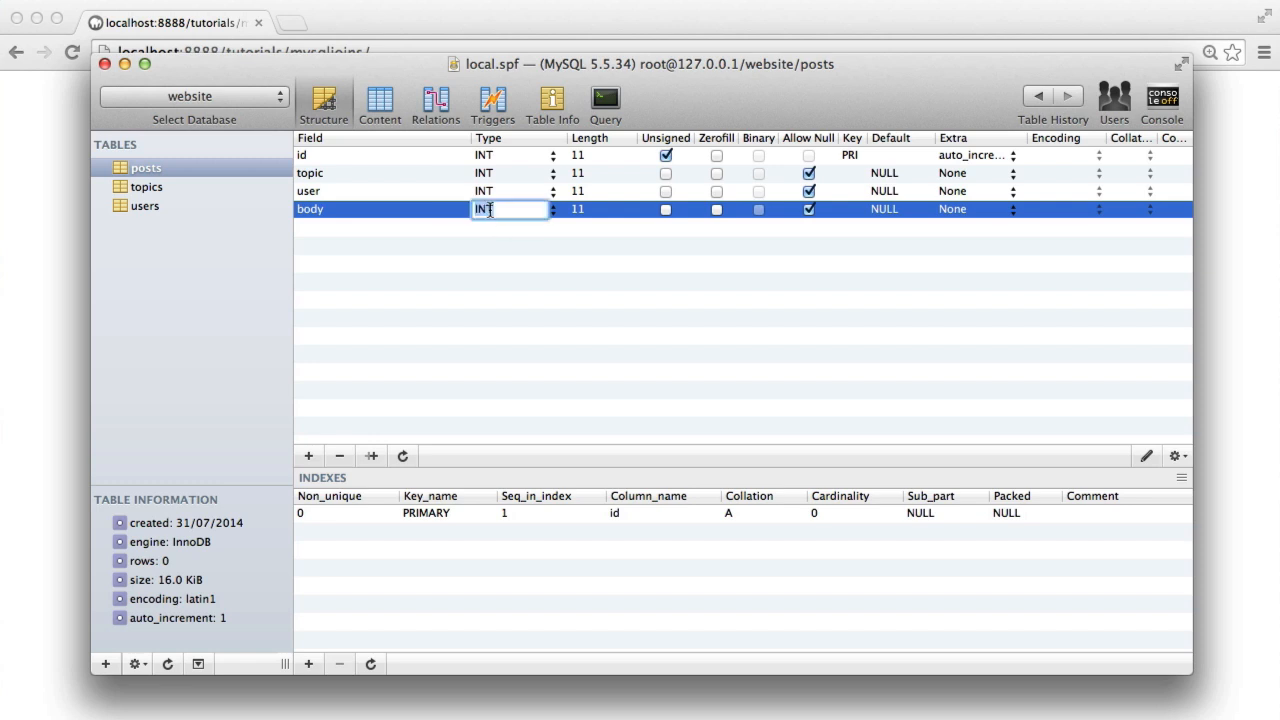
type("TEXT")
left_click(500, 272)
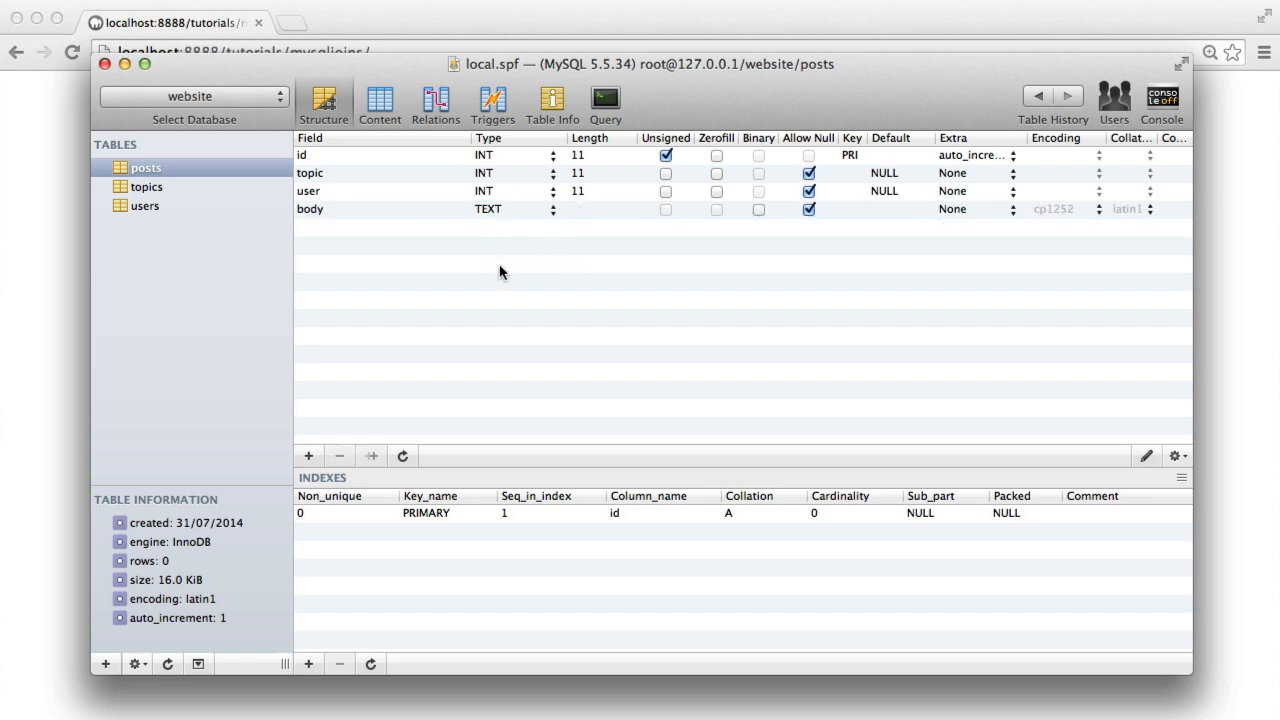
Step: Commit the first post's topic value and save its body text This is a test
left_click(380, 105)
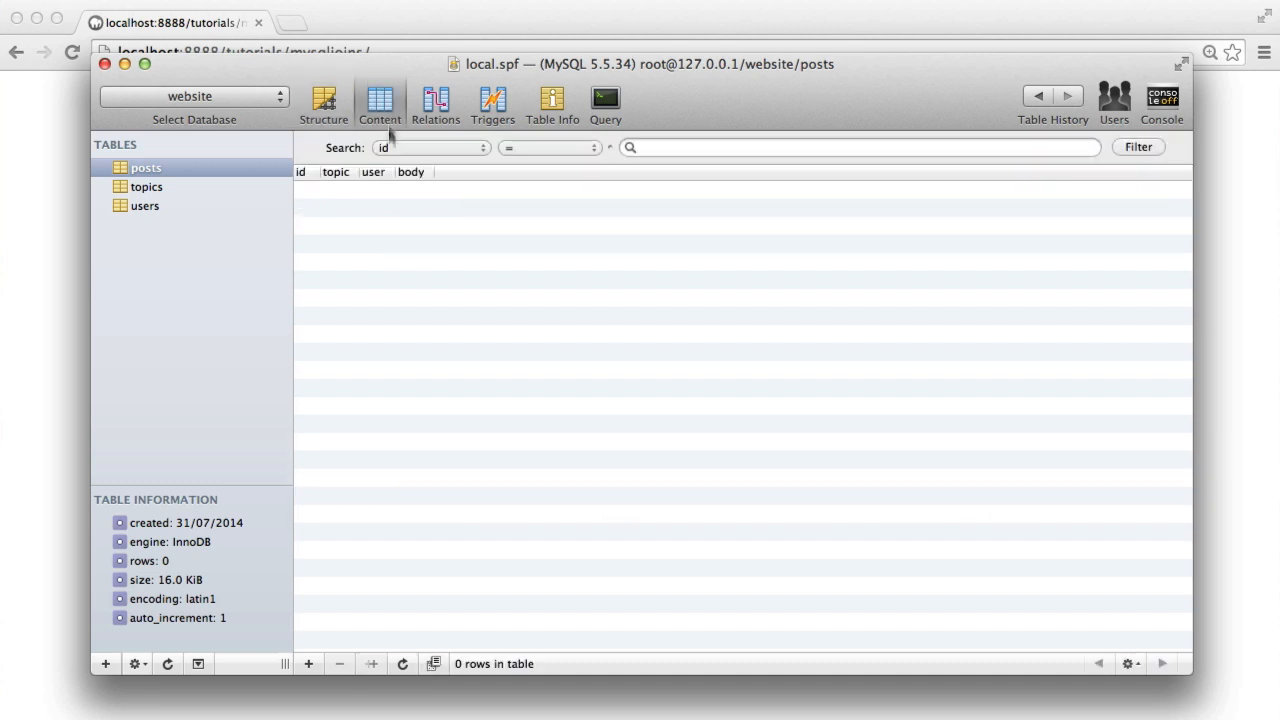
double_click(349, 192)
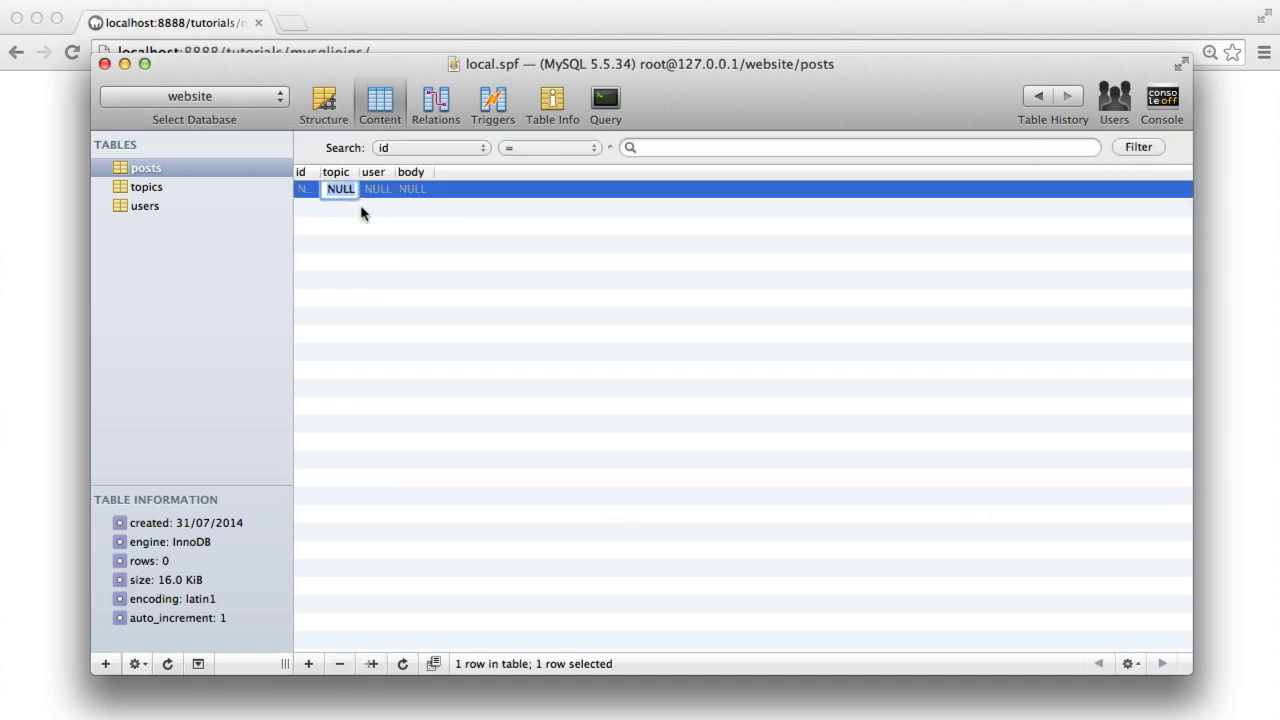
key("Tab")
type("1")
double_click(421, 193)
key("super+s")
key("Escape")
key("Escape")
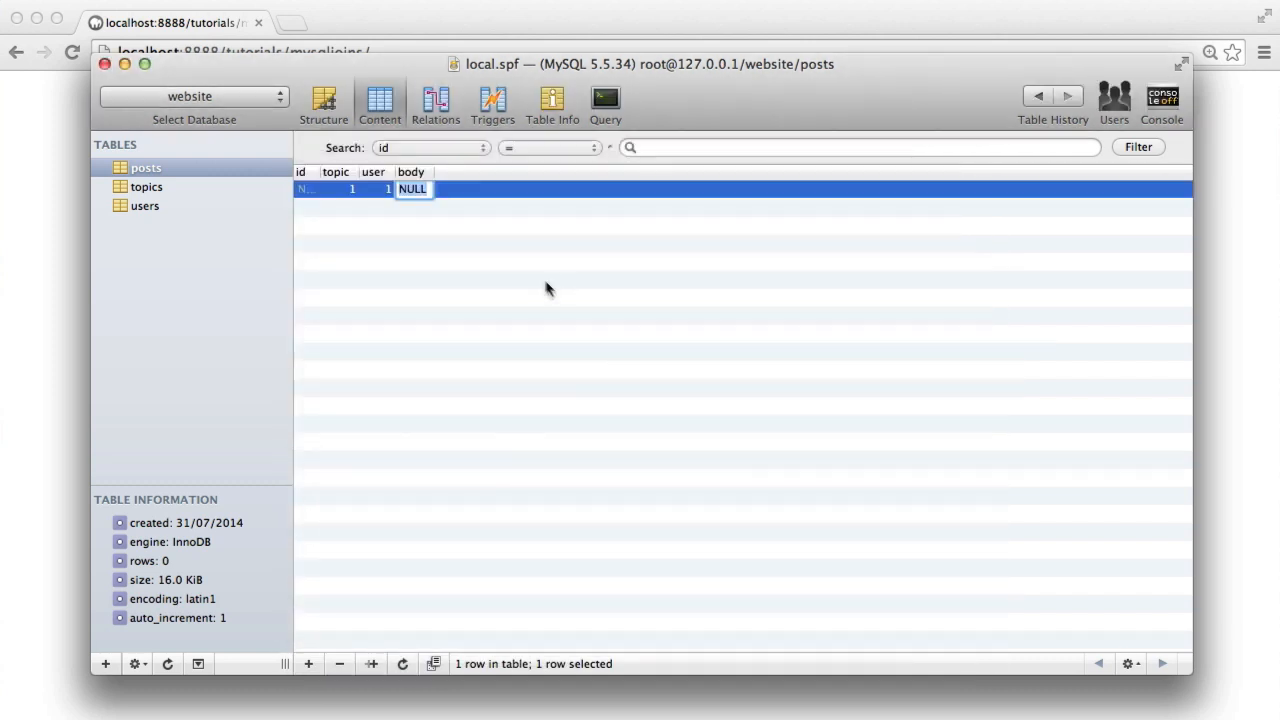
double_click(469, 194)
type("This")
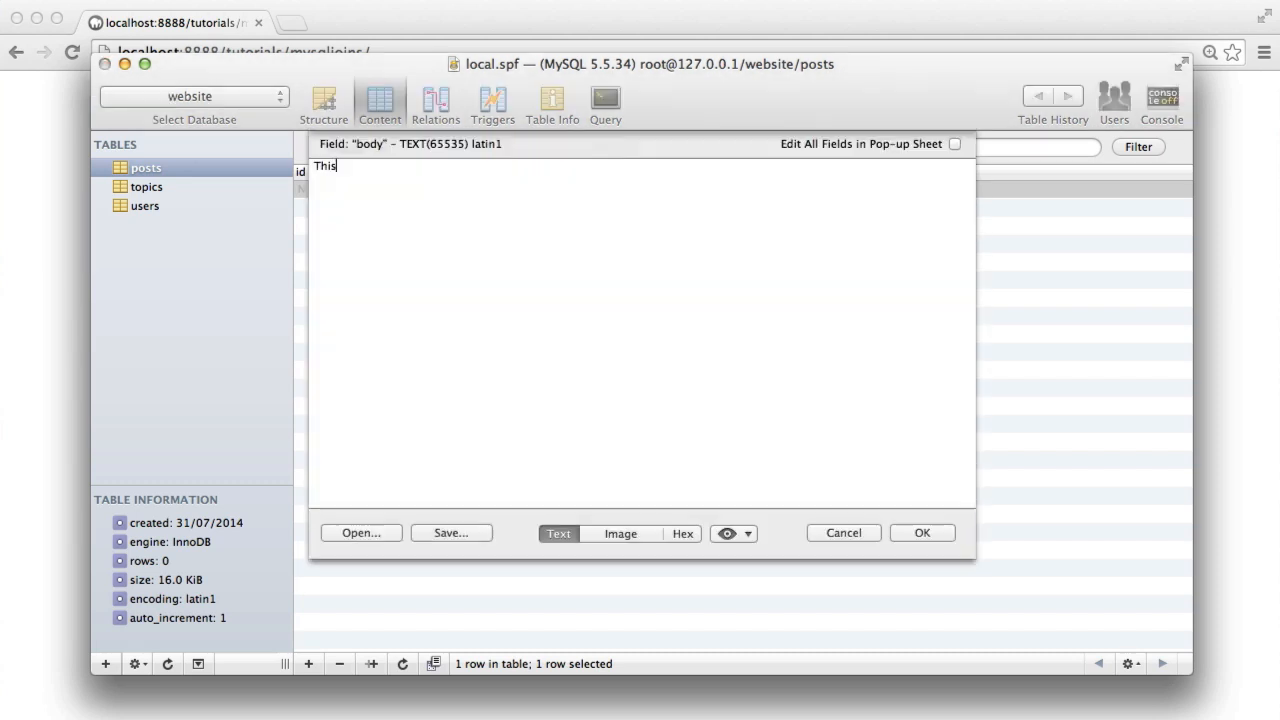
type(" is a test")
key("super+a")
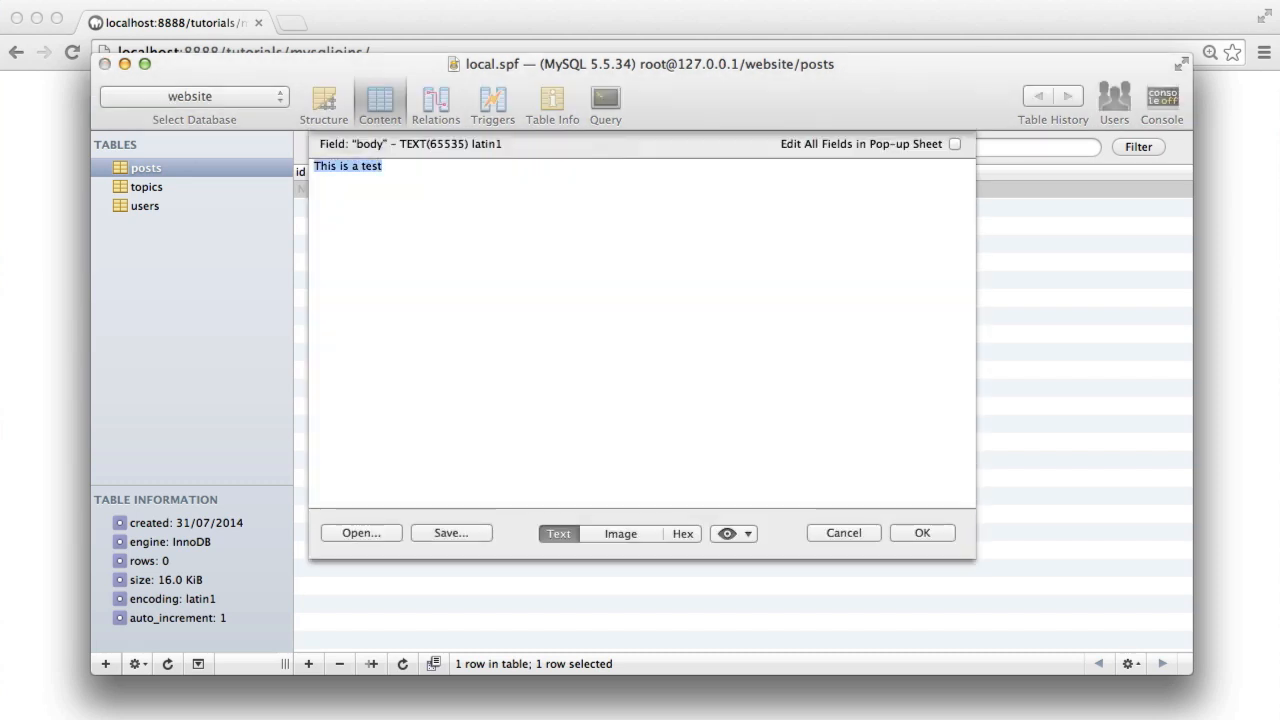
left_click(912, 537)
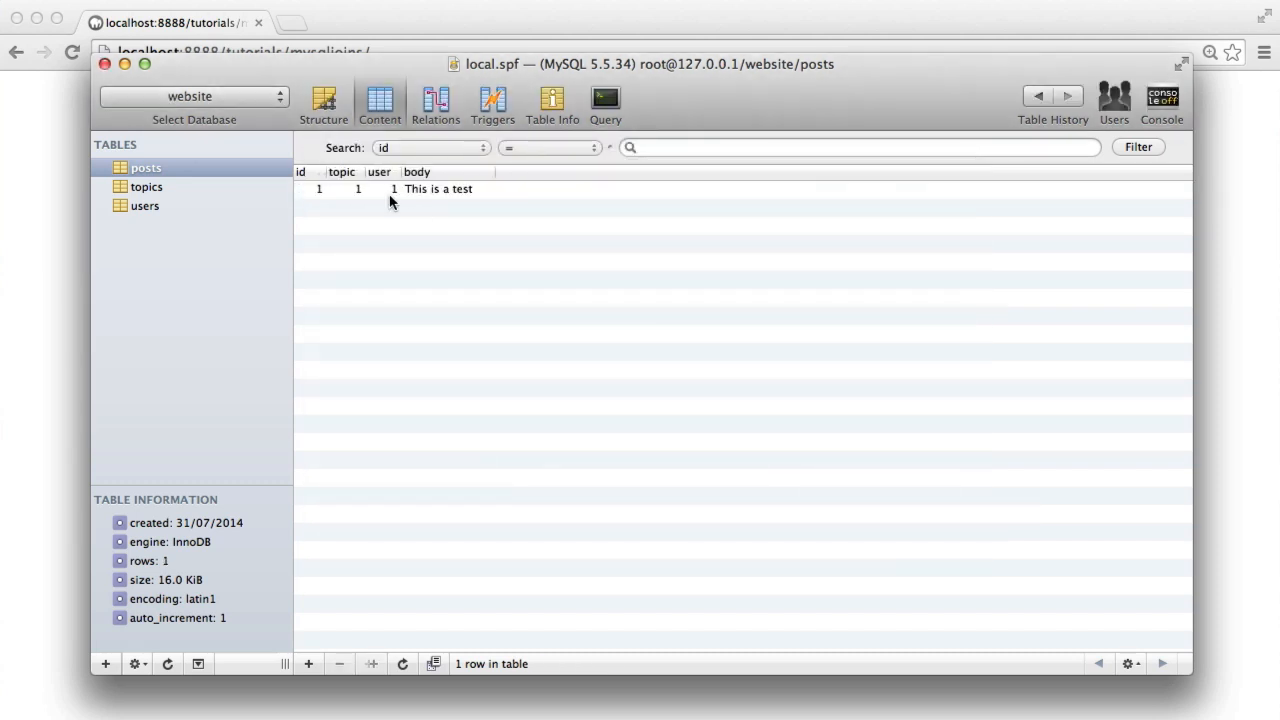
Step: Add post 2 for topic 1 by user 2 with body This is a test
key("super+alt+a")
key("Tab")
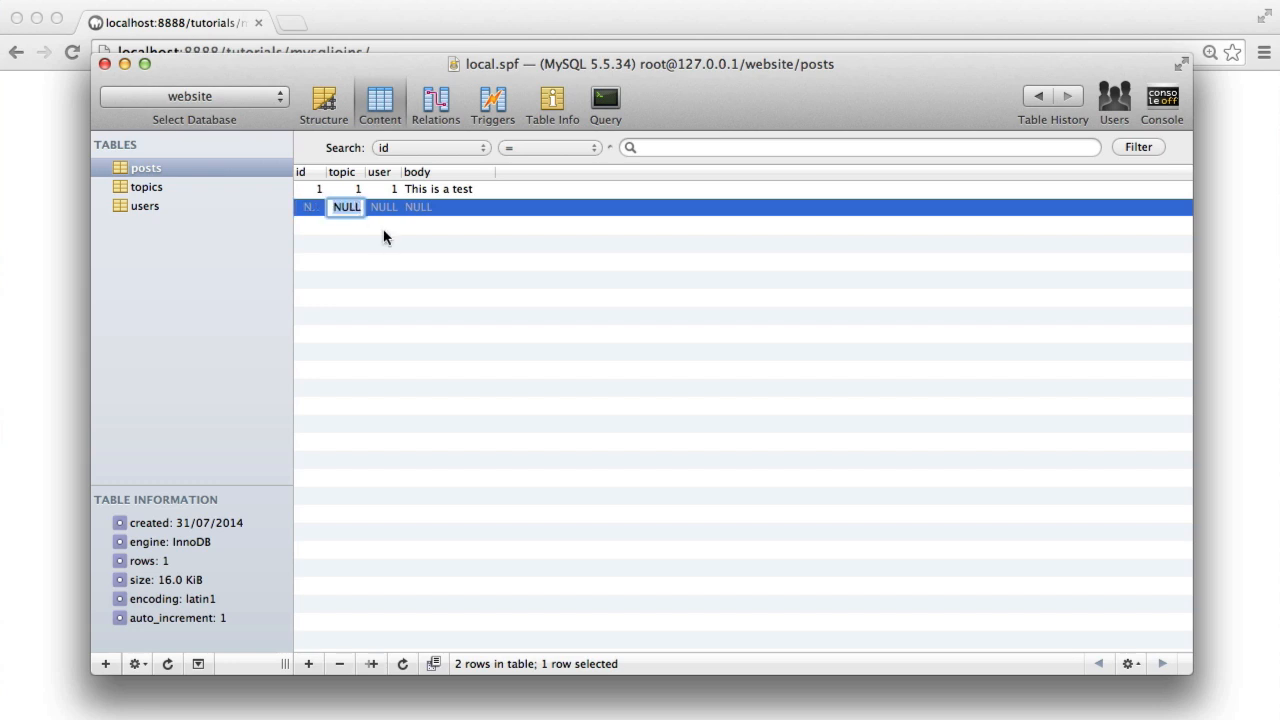
key("Tab")
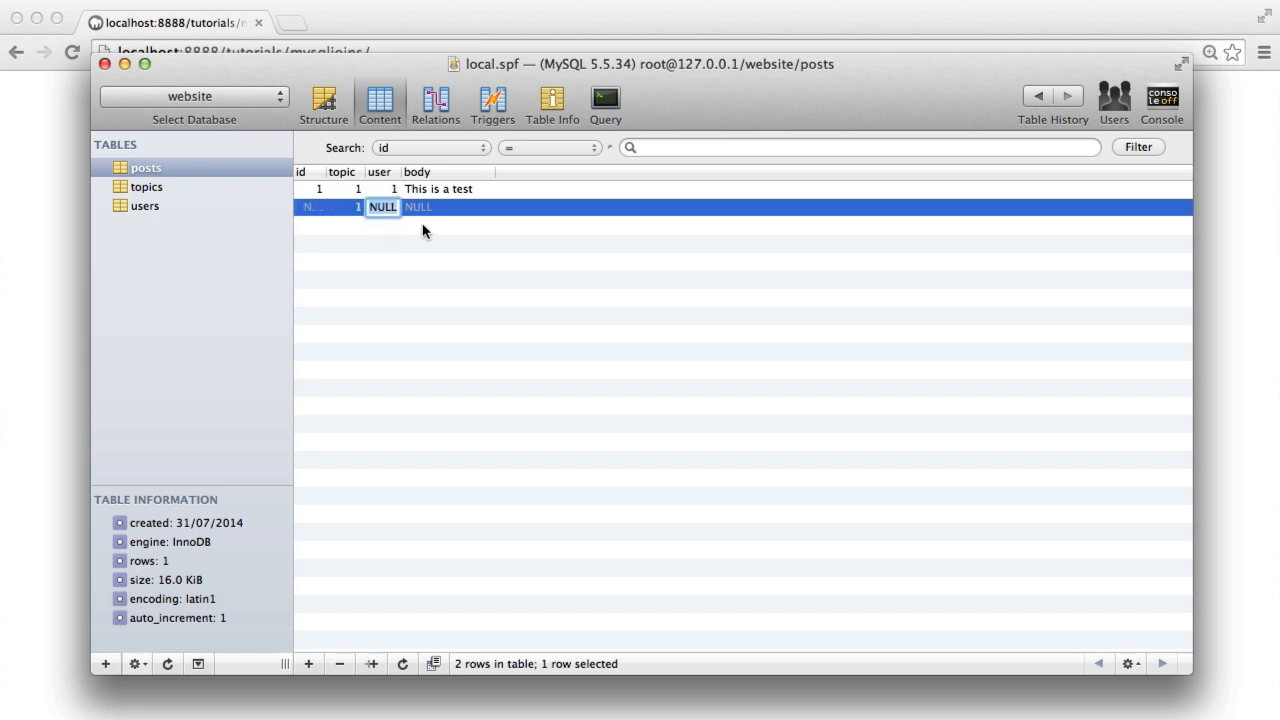
type("2")
key("Return")
double_click(419, 207)
type("This is a test")
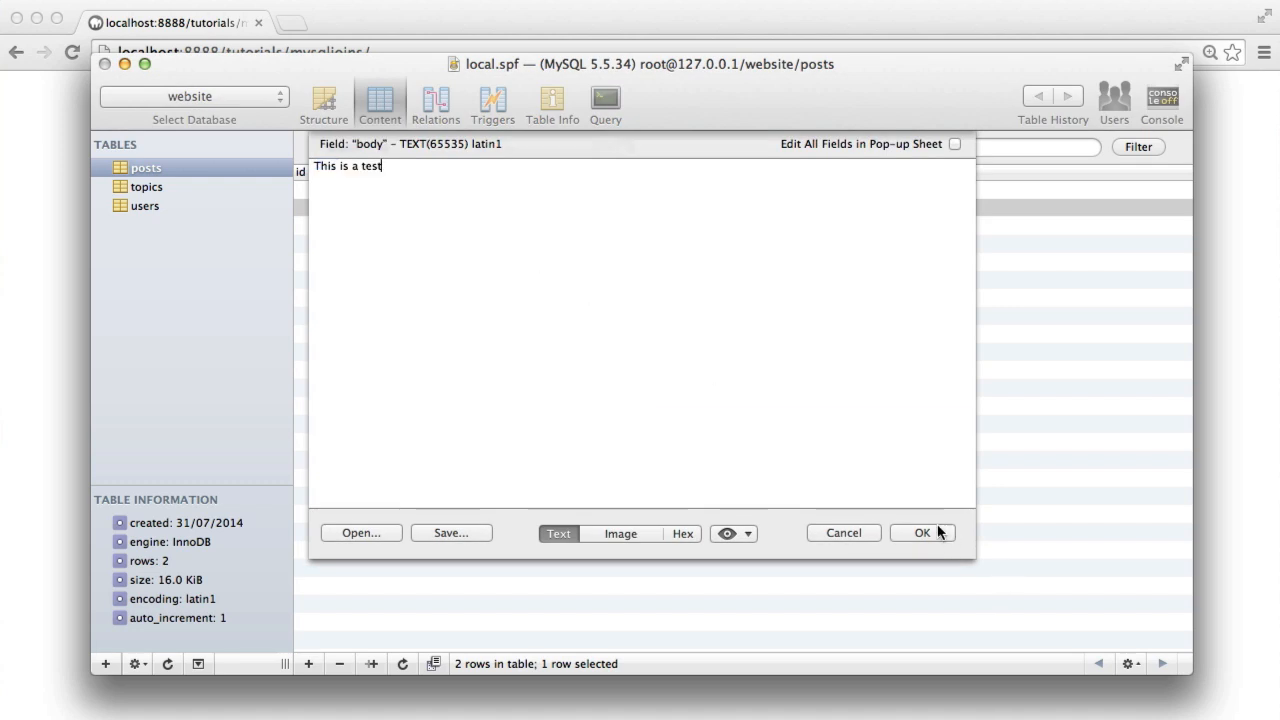
left_click(932, 533)
Step: Add post 3 for topic 2 with body This is a test
double_click(354, 227)
key("Tab")
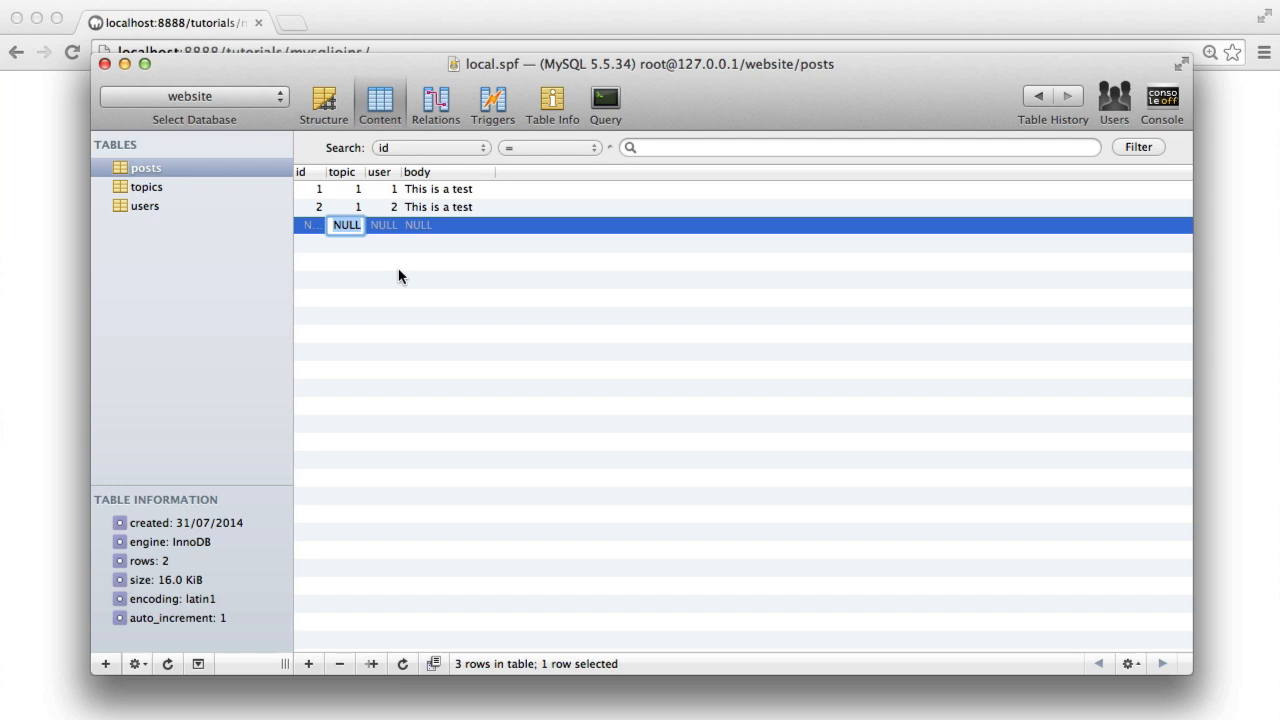
type("2")
key("Tab")
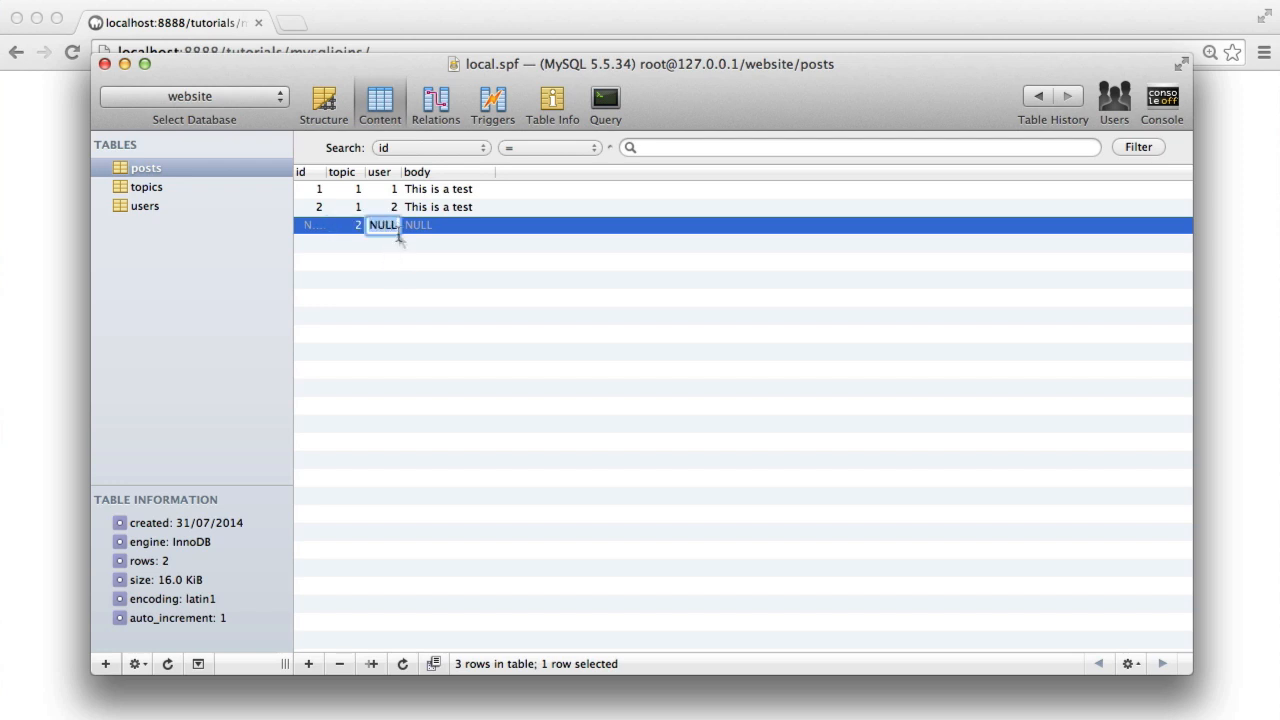
type("3")
left_click(403, 244)
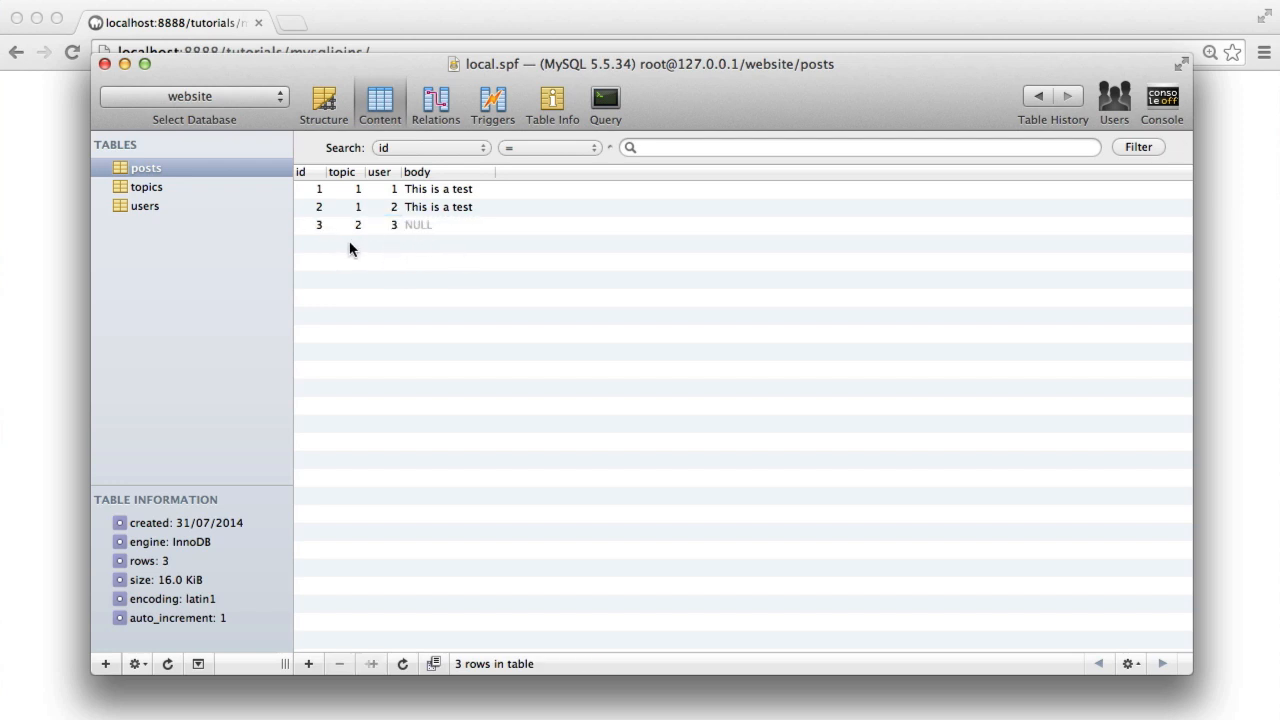
double_click(430, 226)
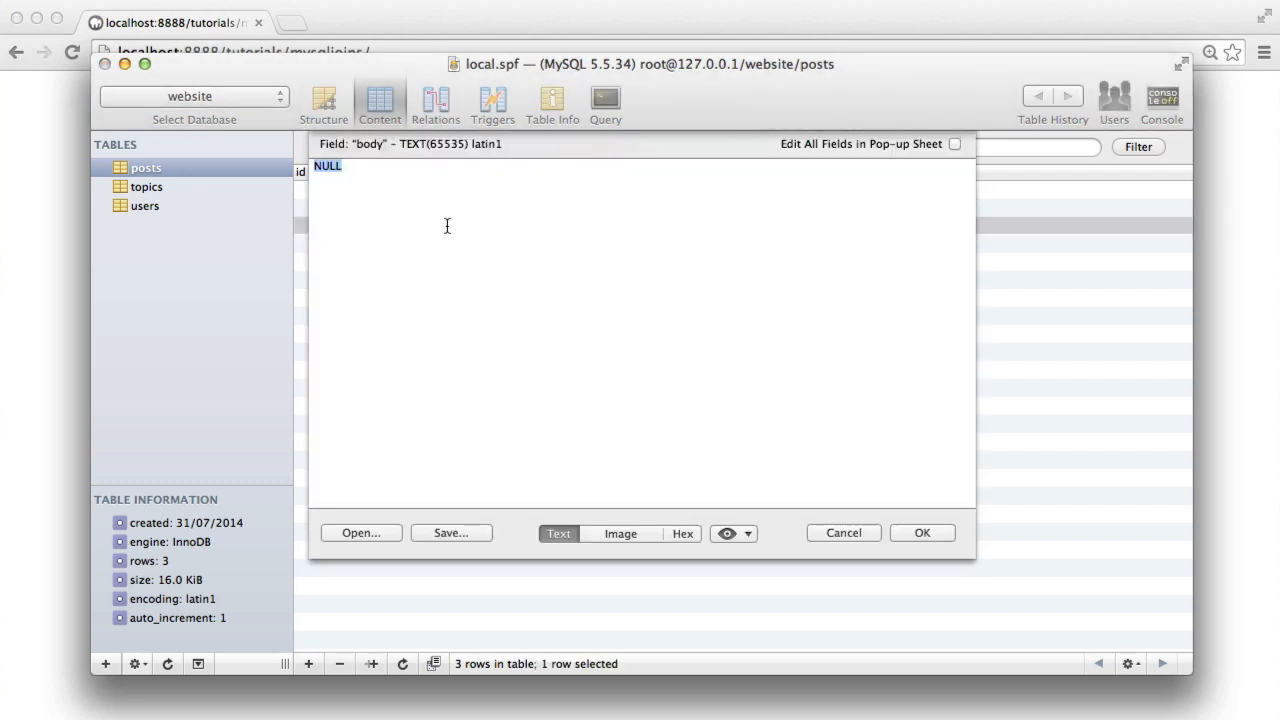
type("This is a test")
left_click(918, 532)
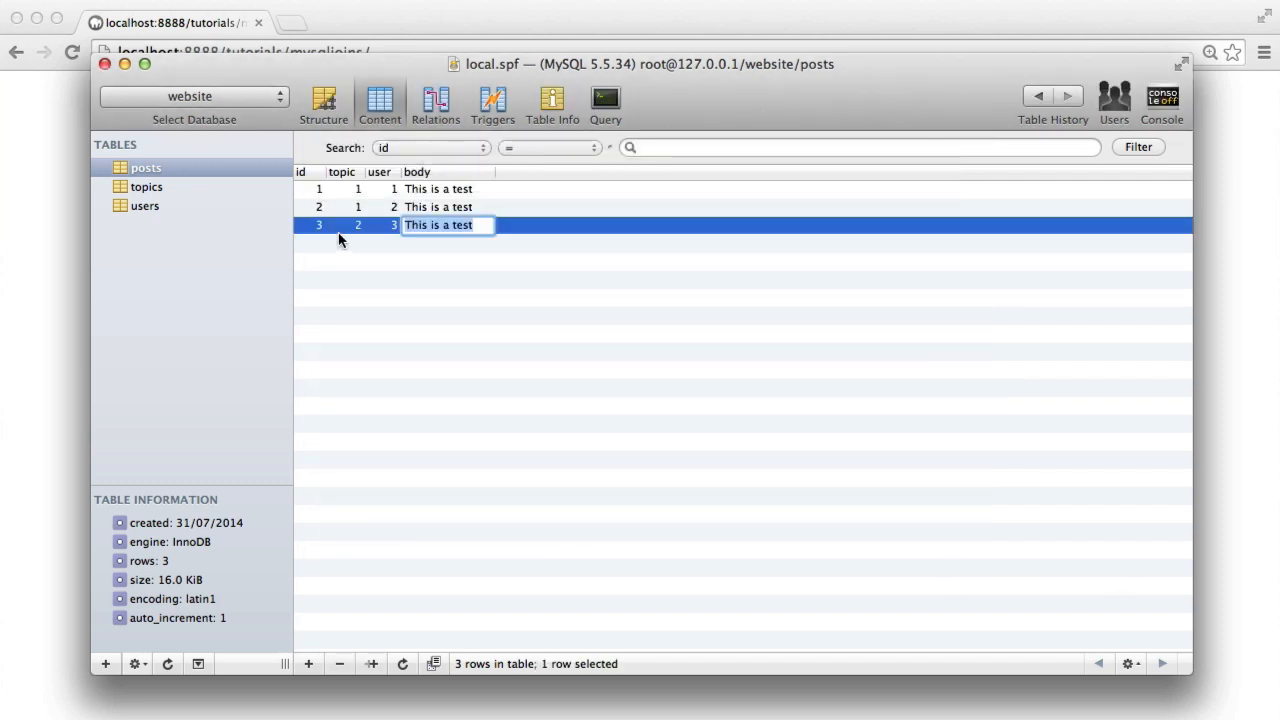
left_click(340, 238)
Step: Add post rows 4 and 5 with their topic and user values (user 1 for row 4)
key("super+alt+a")
type("4")
key("Tab")
type("3")
key("Tab")
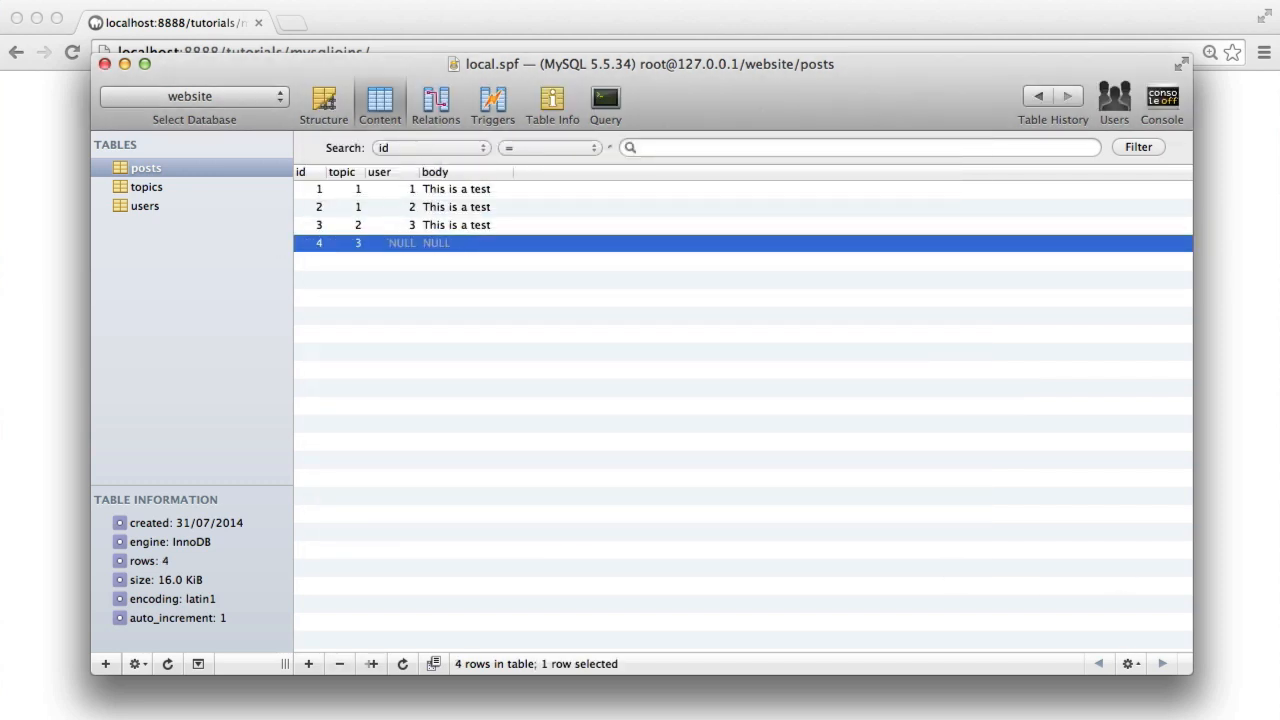
type("1")
key("Return")
key("super+alt+a")
key("Tab")
type("3")
key("Tab")
type("1")
left_click(435, 274)
Step: Fill posts 4 and 5 with the body This is a test, pasting over the NULL placeholder
double_click(431, 247)
type("This is a test")
left_click(925, 535)
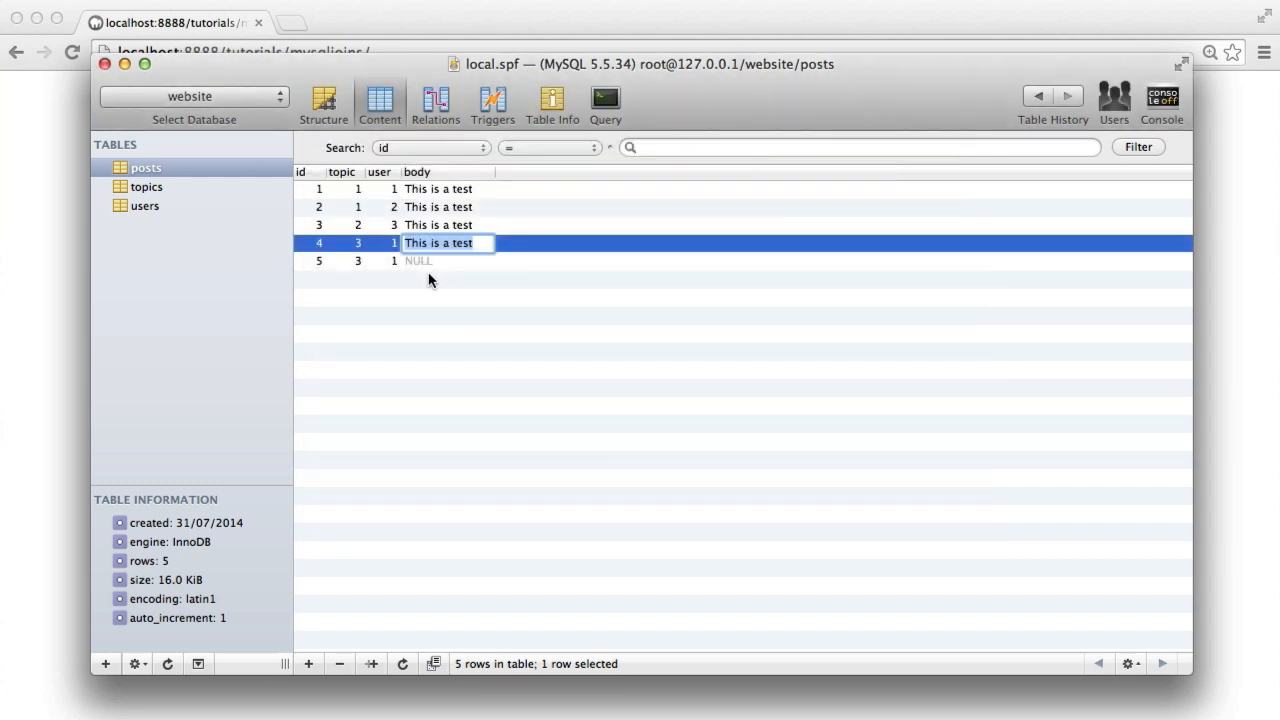
double_click(428, 261)
key("super+a")
type("This is a test")
left_click(922, 533)
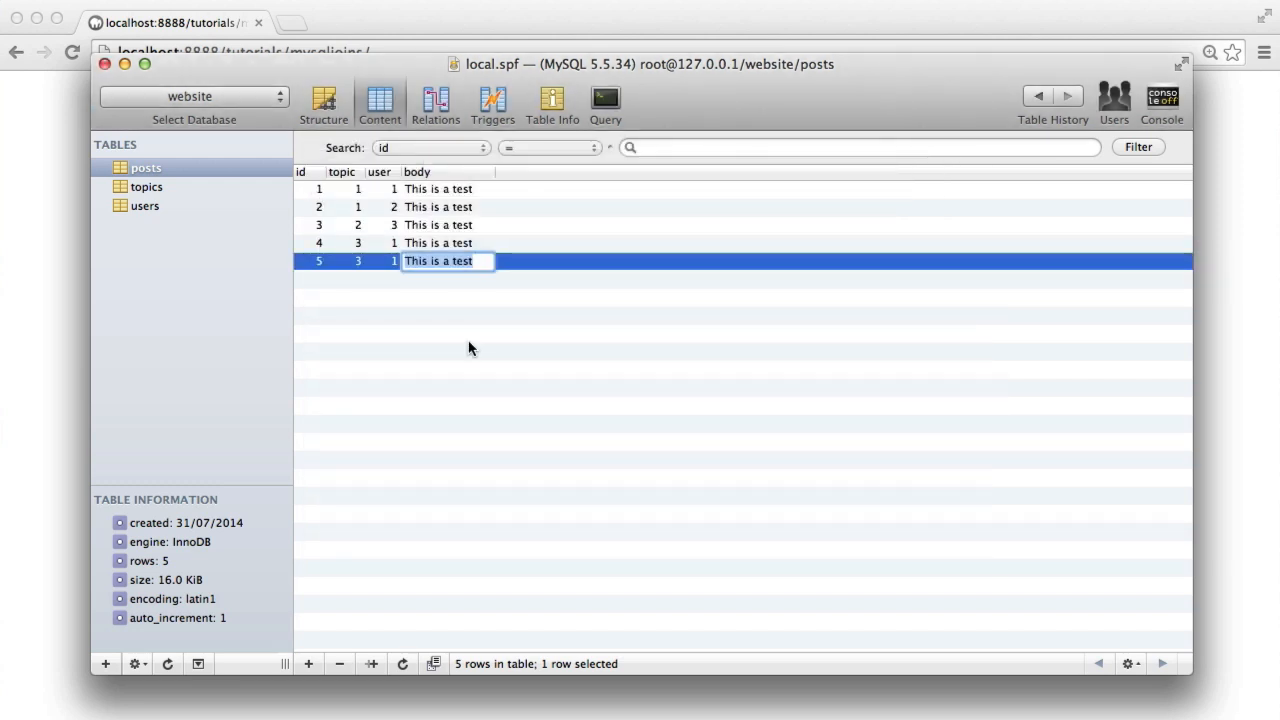
left_click(475, 348)
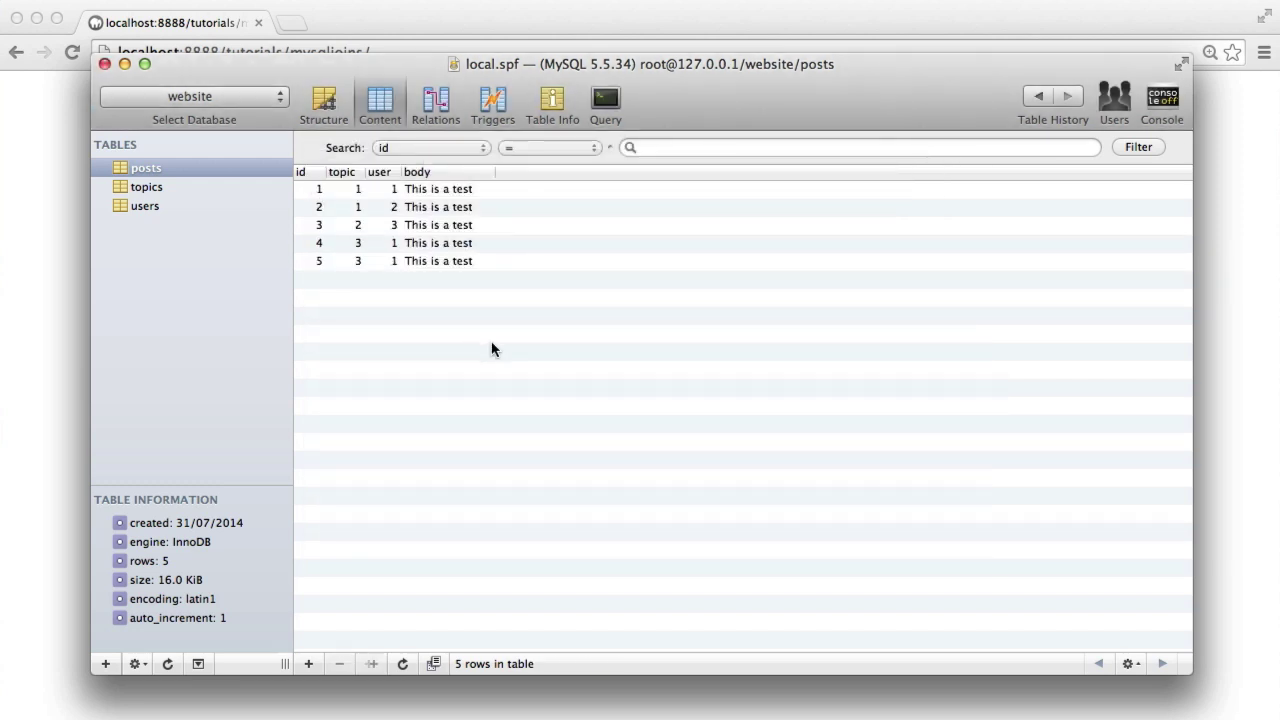
Step: Add post 6 for topic 5 by user 4 with body This is a test, checking the topics table
double_click(352, 283)
left_click(168, 188)
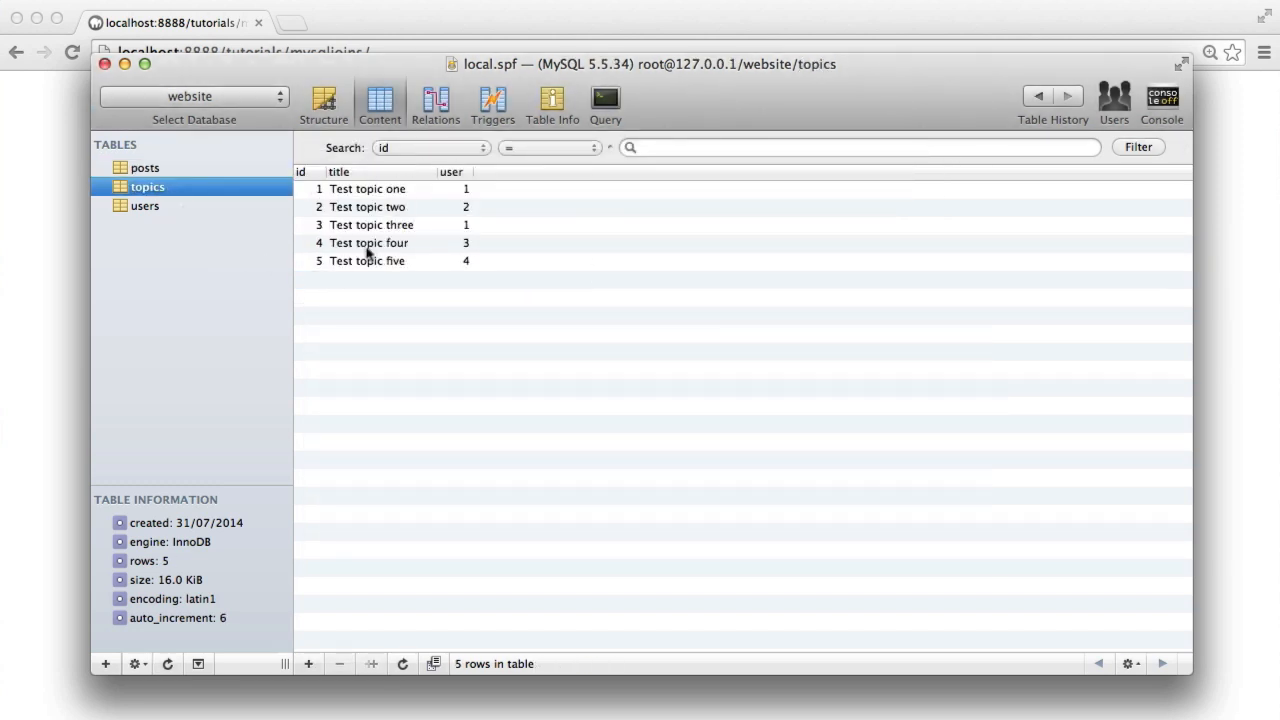
left_click(146, 168)
double_click(368, 278)
type("5")
key("Return")
double_click(401, 279)
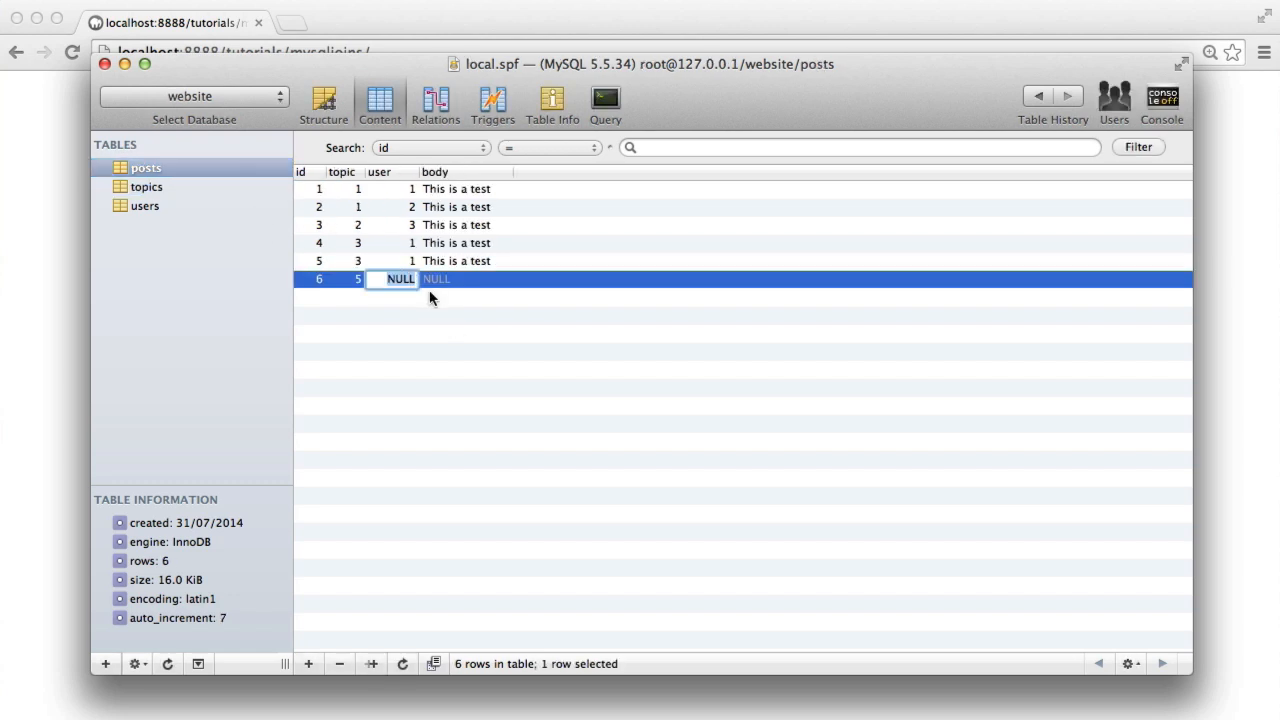
type("4")
key("Return")
double_click(437, 284)
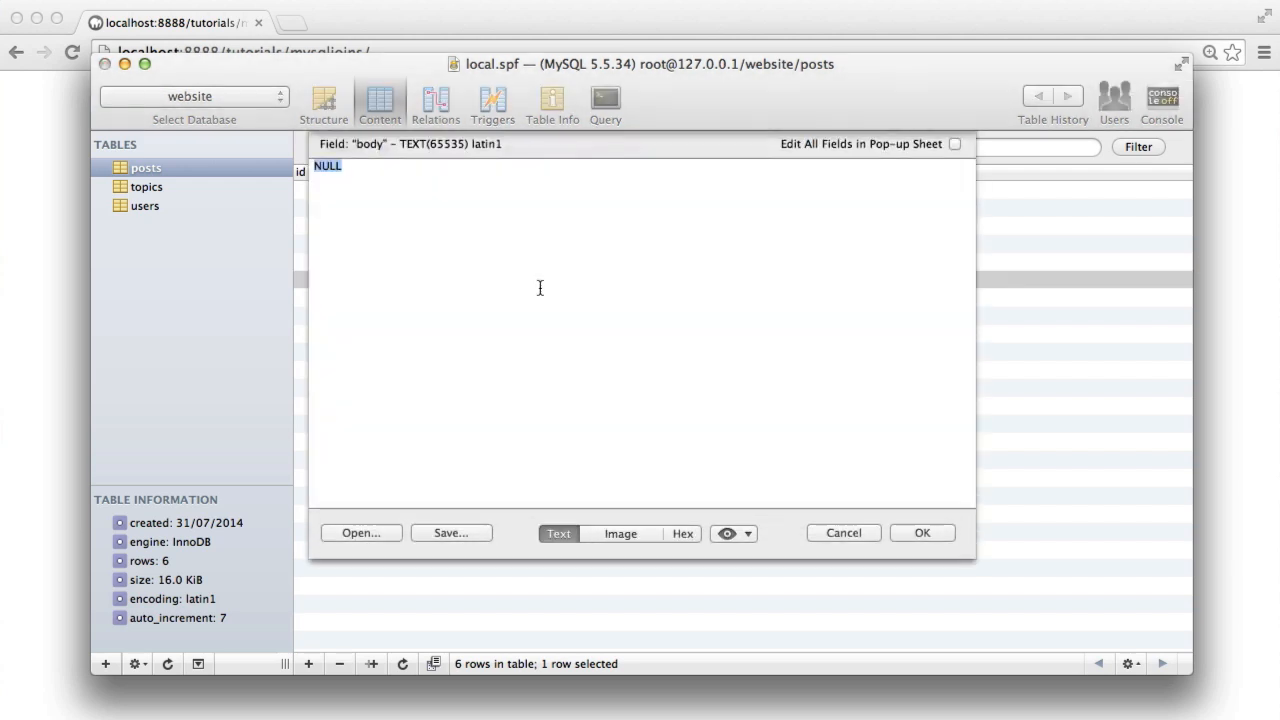
type("This is a test")
left_click(922, 533)
left_click(417, 383)
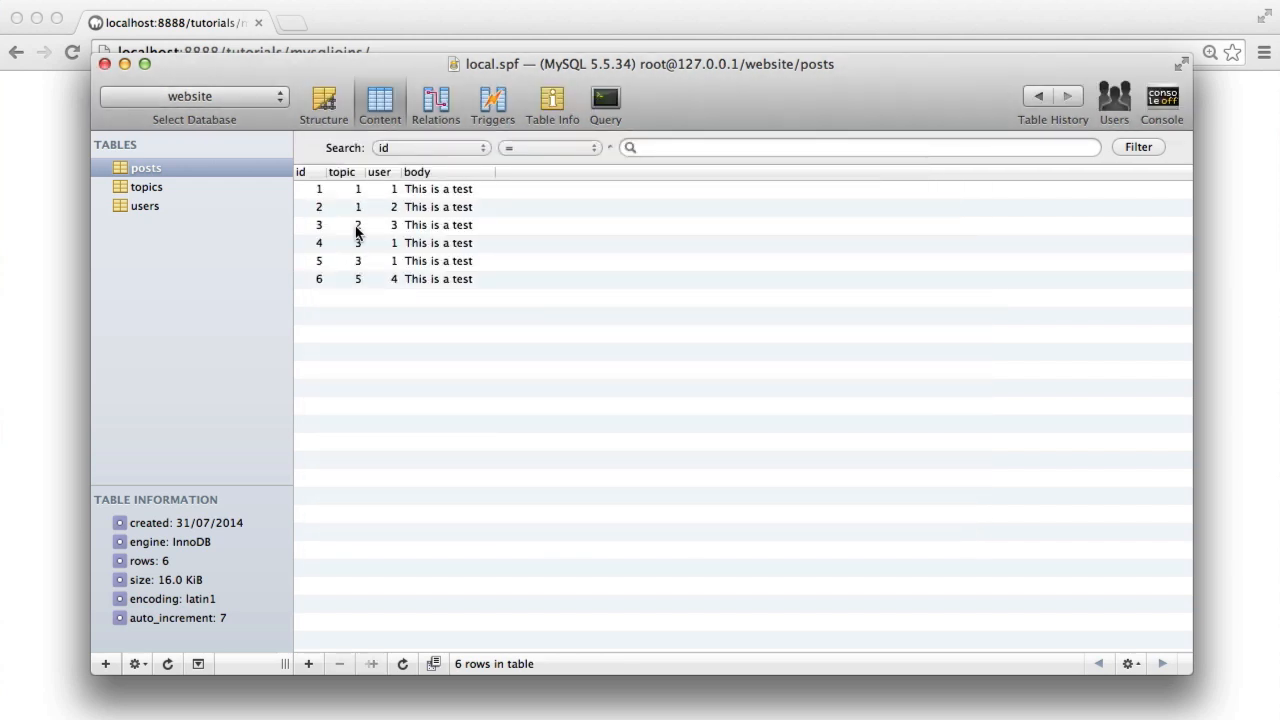
left_click(180, 187)
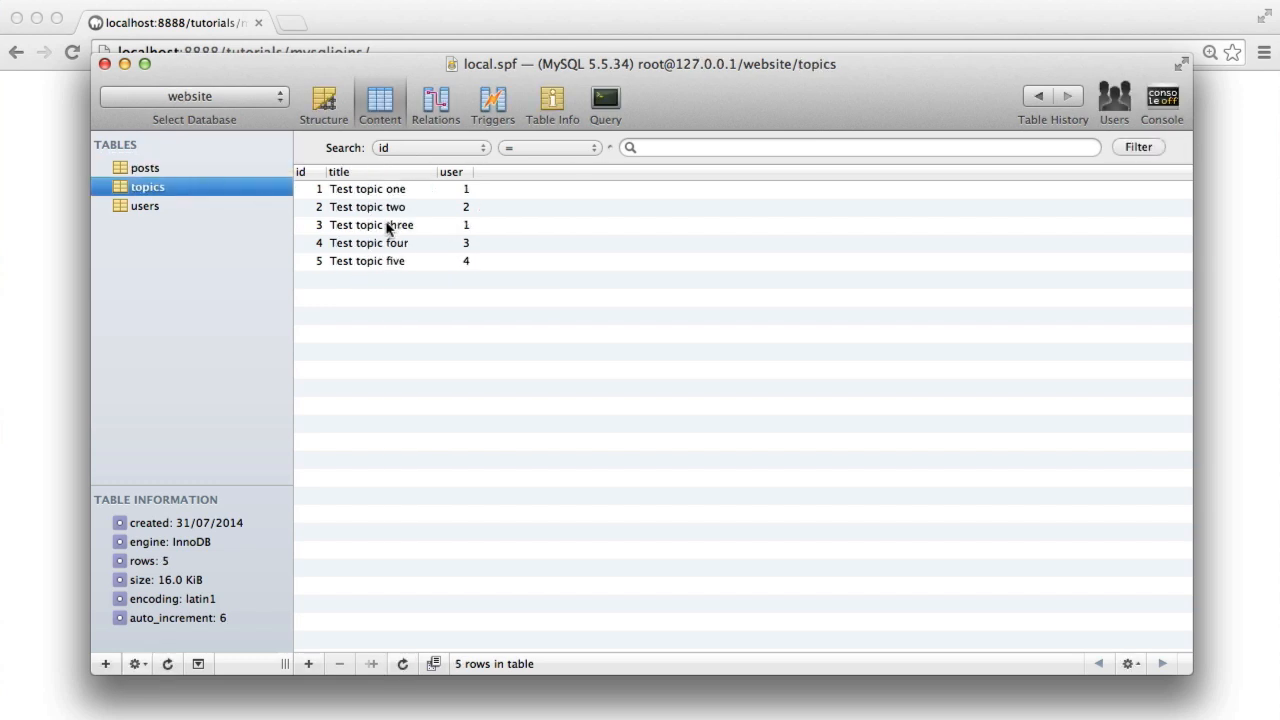
Step: Review the posts, topics and users tables in the sidebar
left_click(145, 168)
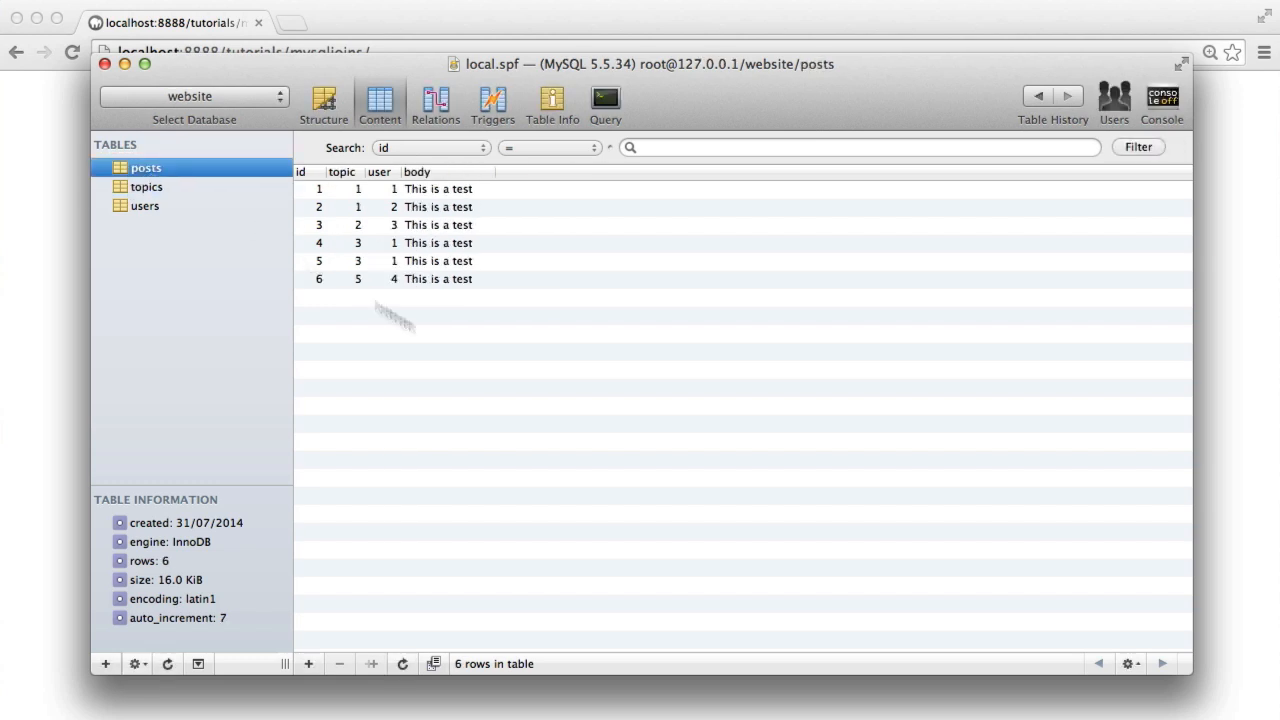
left_click(488, 362)
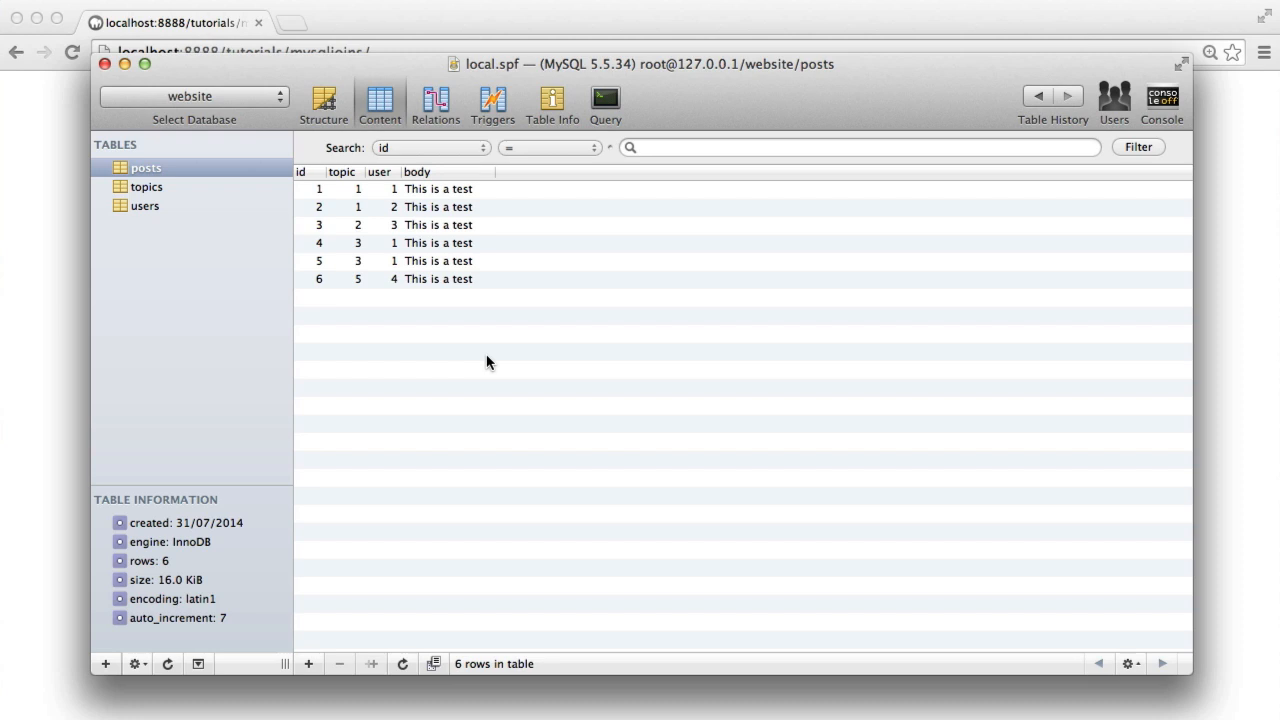
left_click(167, 189)
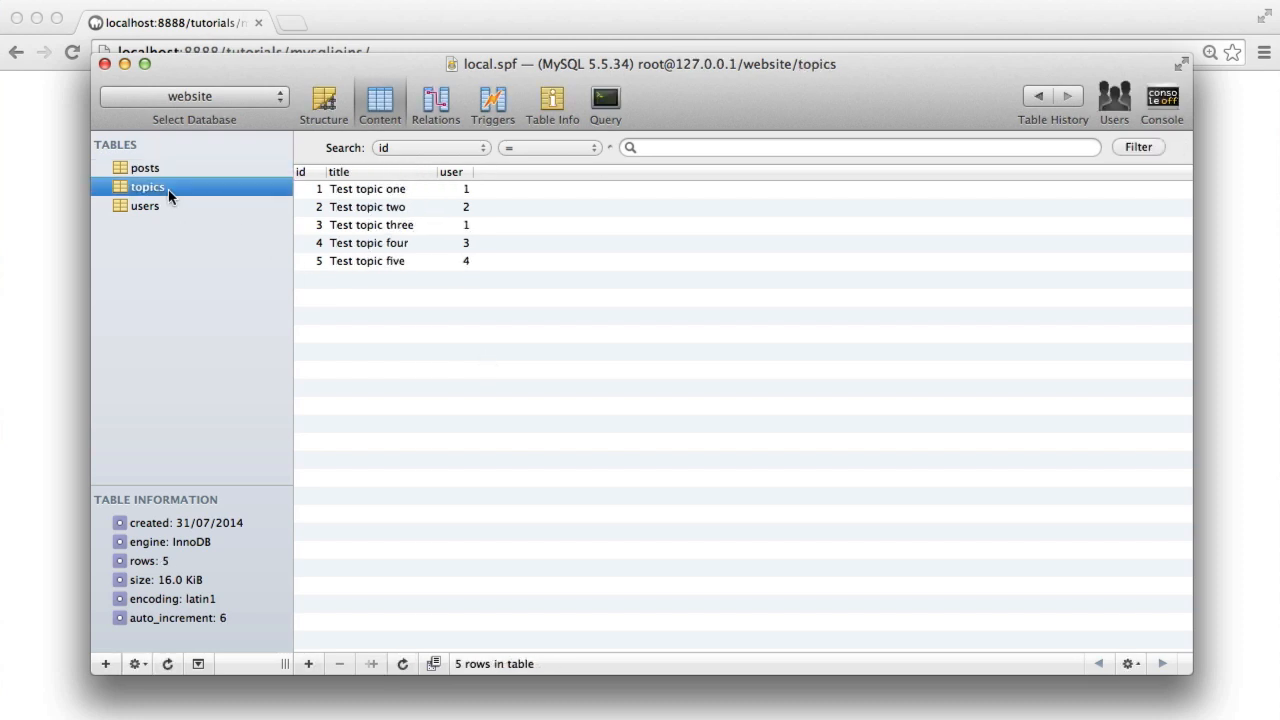
left_click(170, 200)
left_click(159, 207)
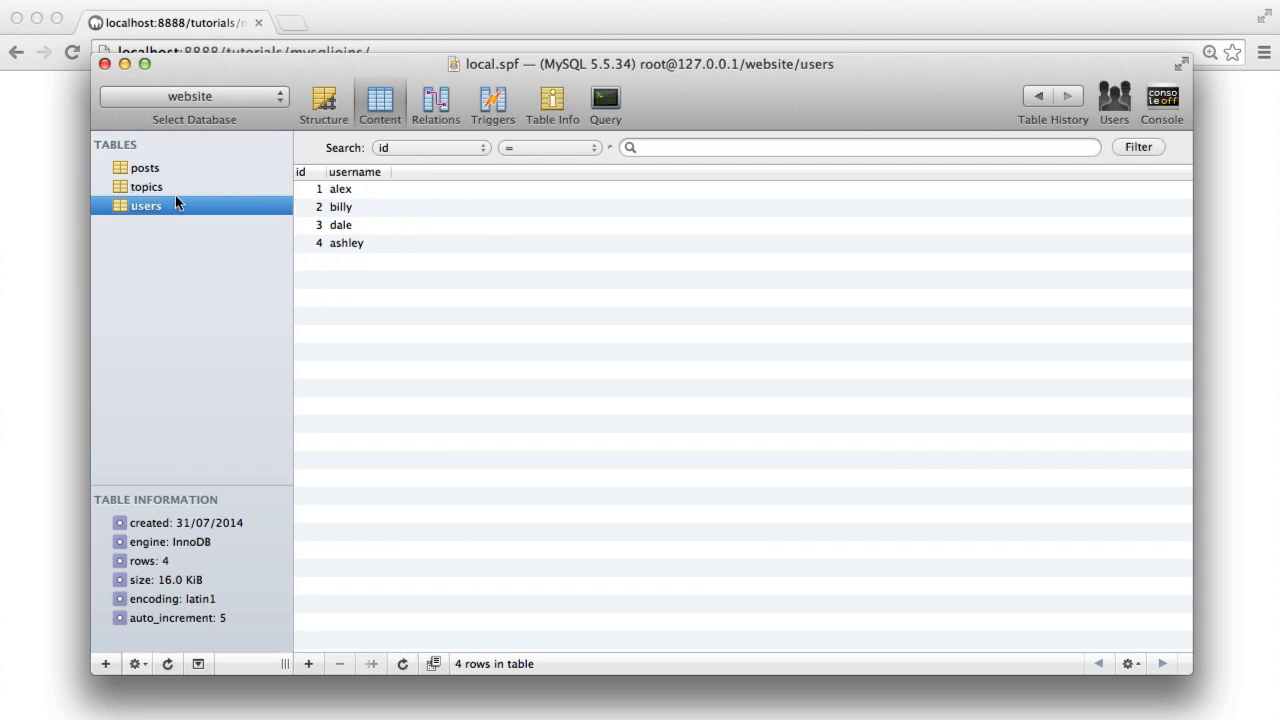
Step: Compare topics and users once more, hide Sequel Pro and switch to index.php in Sublime Text
left_click(177, 190)
left_click(169, 192)
left_click(169, 190)
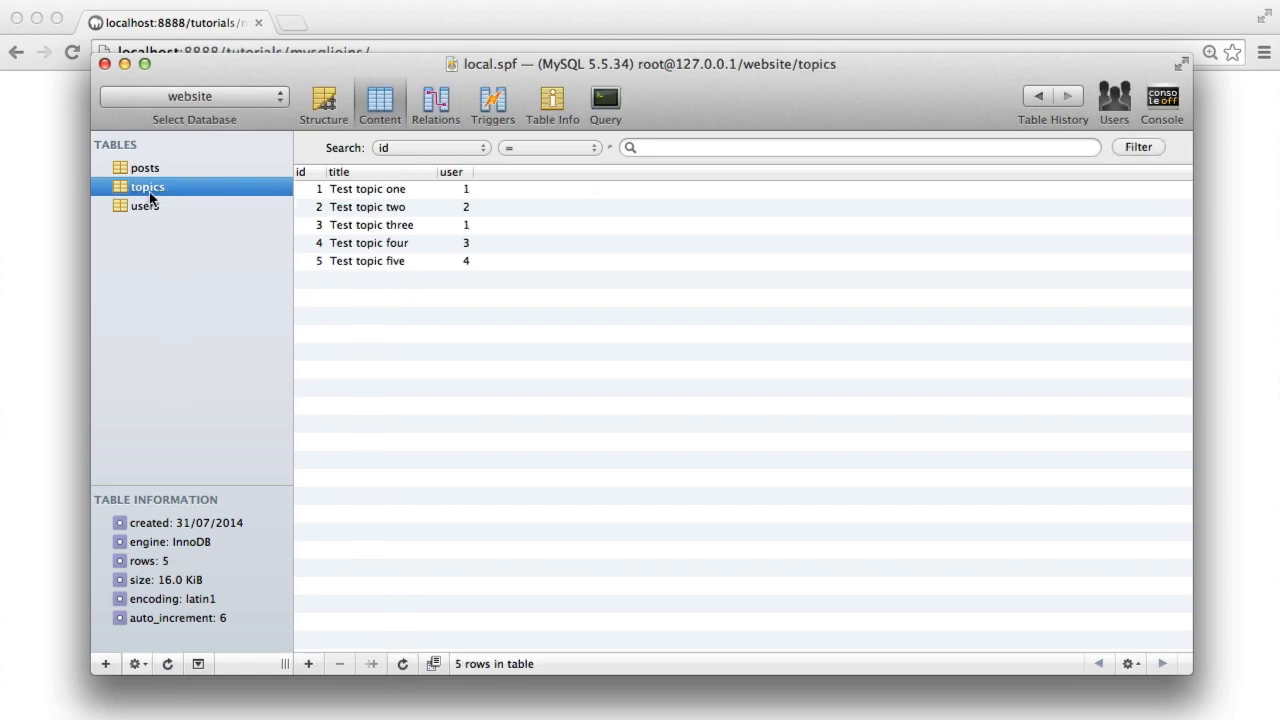
left_click(160, 204)
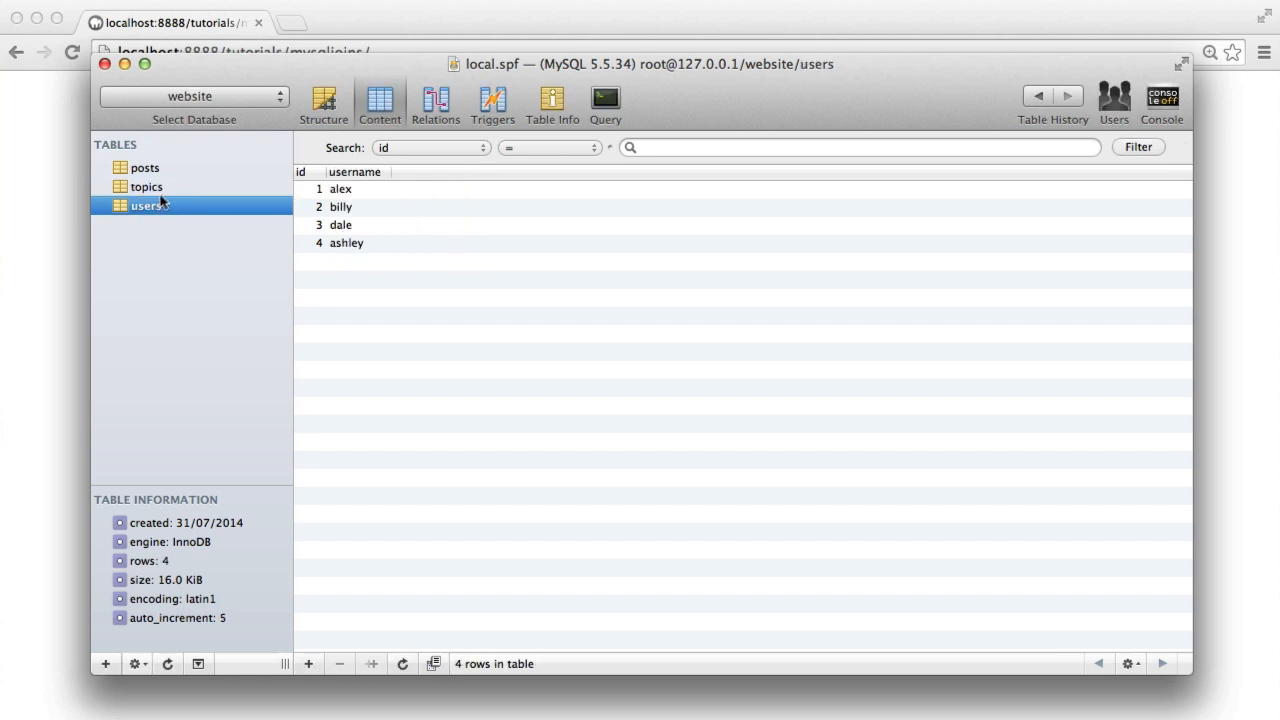
left_click(168, 190)
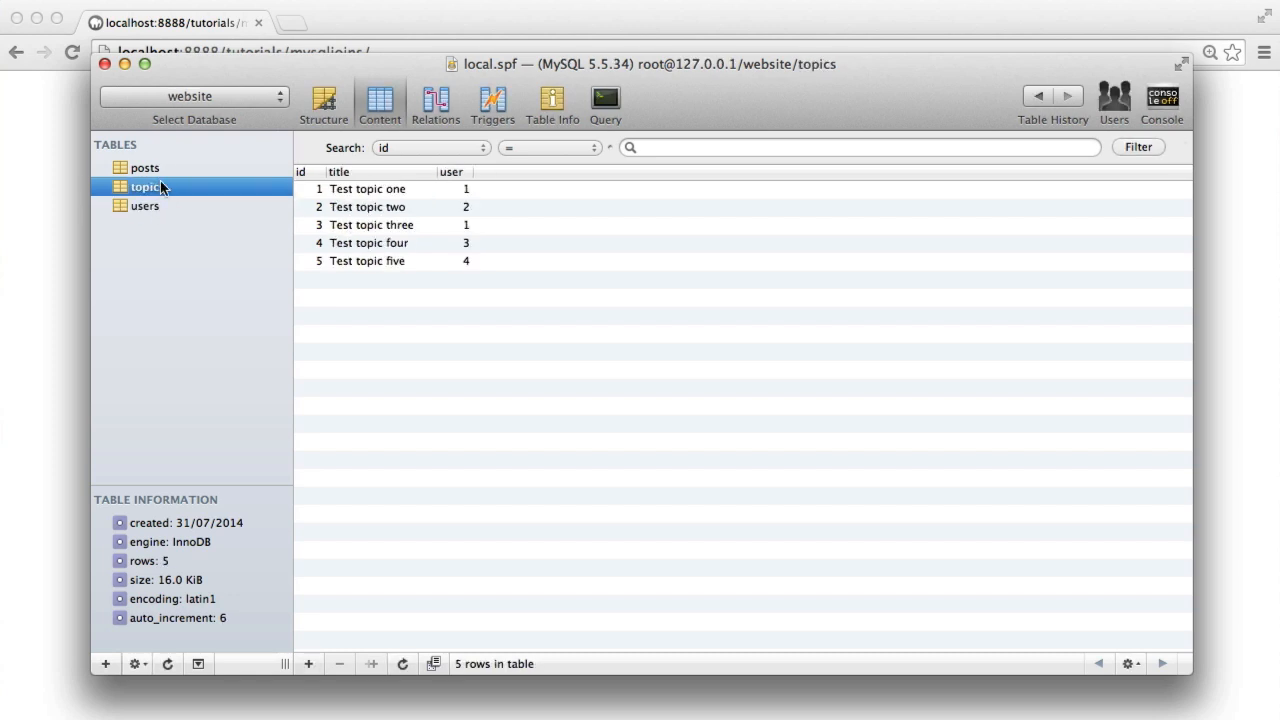
left_click(163, 184)
left_click(171, 190)
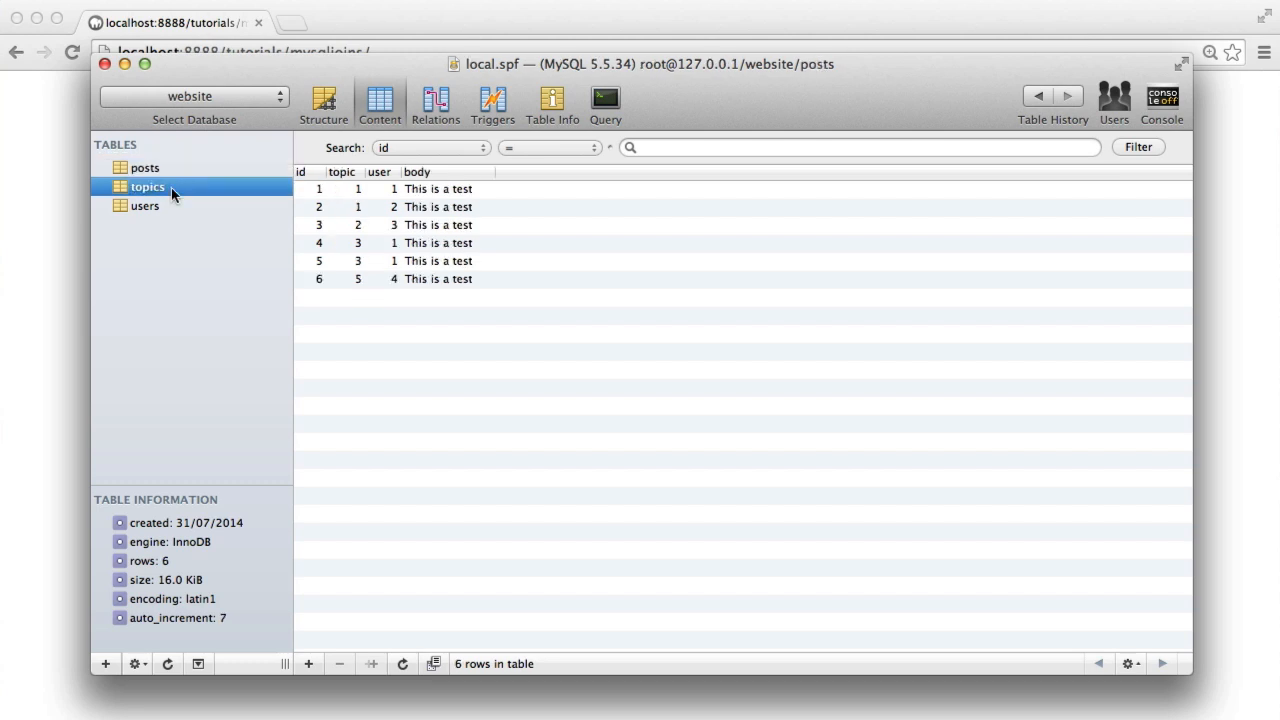
left_click(26, 334)
key("super+Tab")
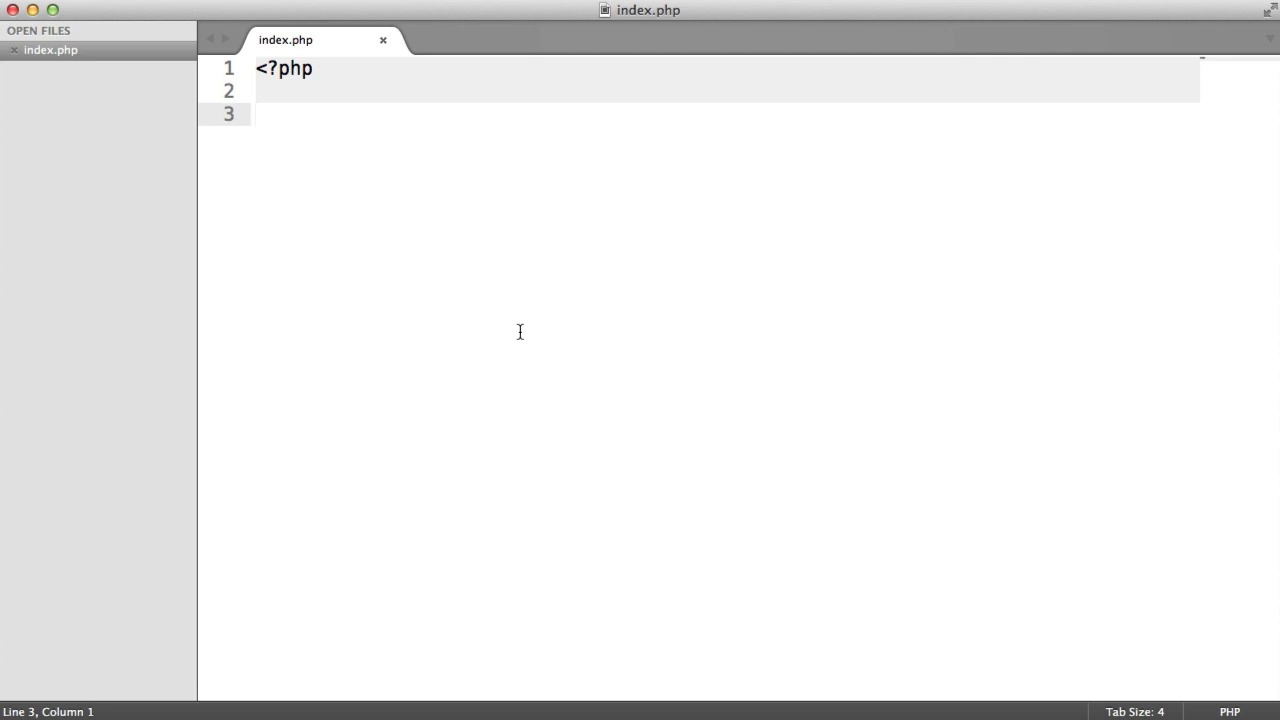
type("$db = ")
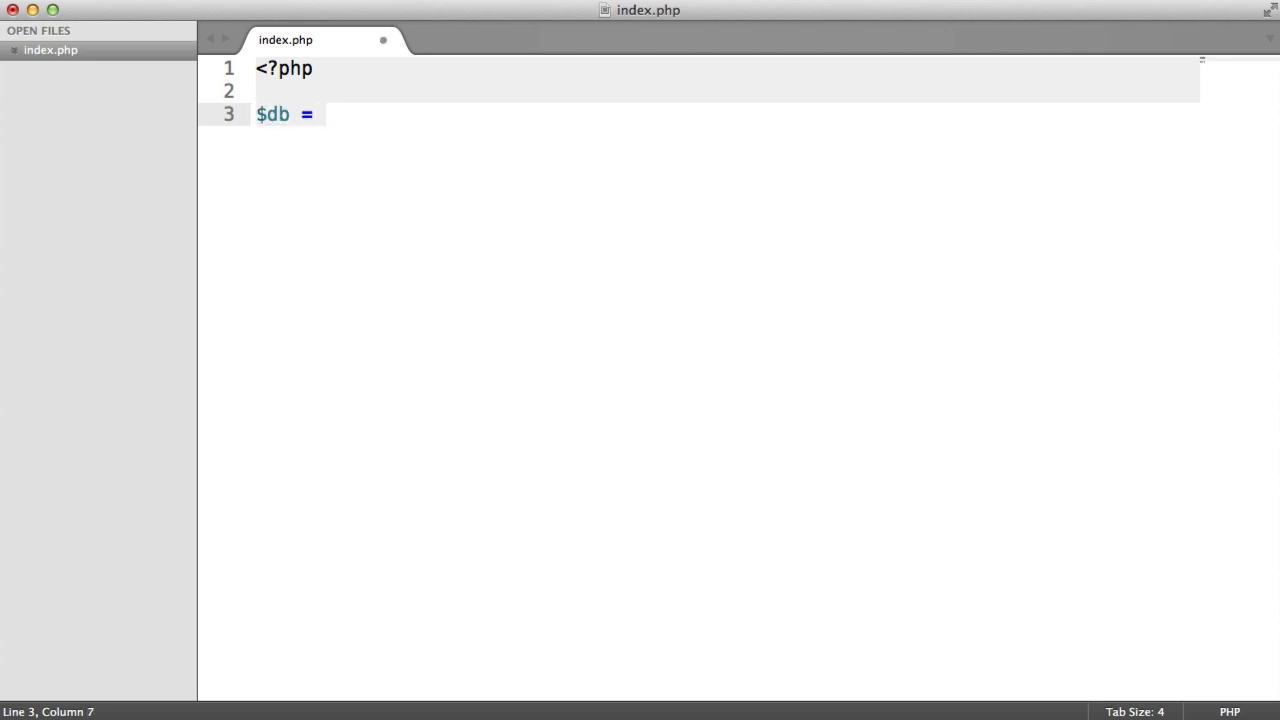
type("new mysqli();")
Step: Fix the mistyped localhost in the mysqli connection line and save index.php
key("super+s")
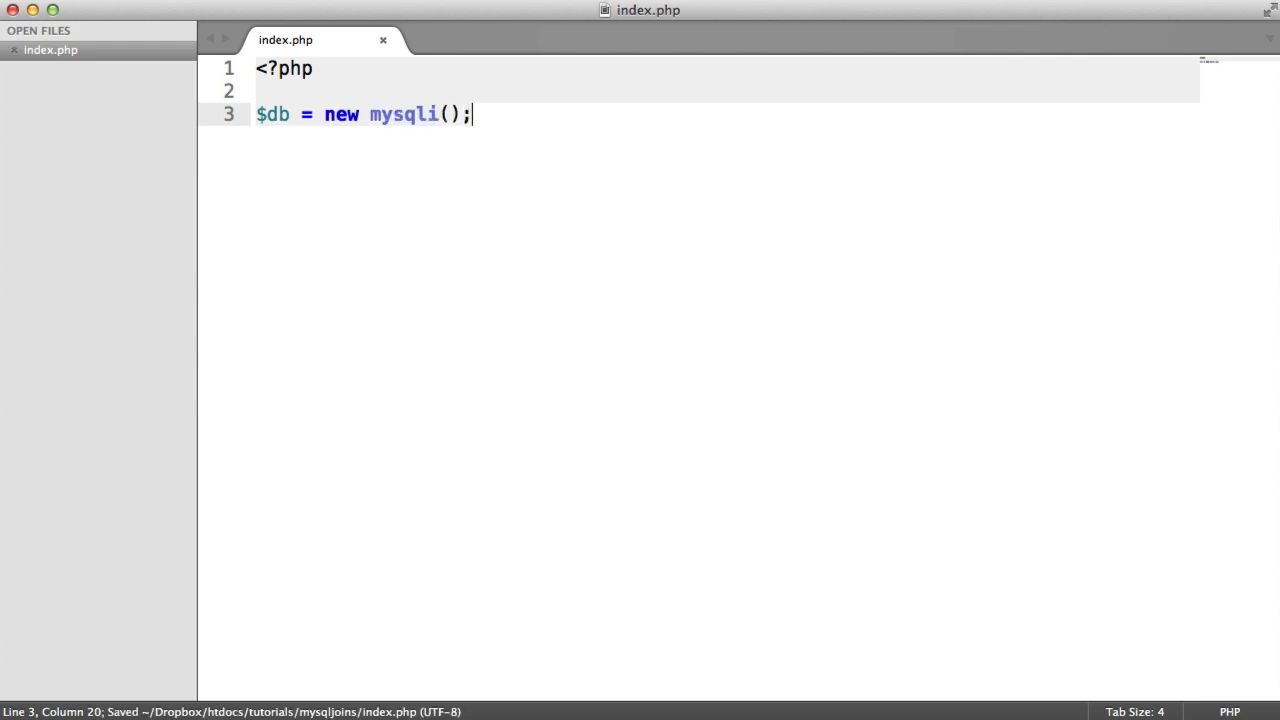
key("Left")
key("Left")
type("'localgos")
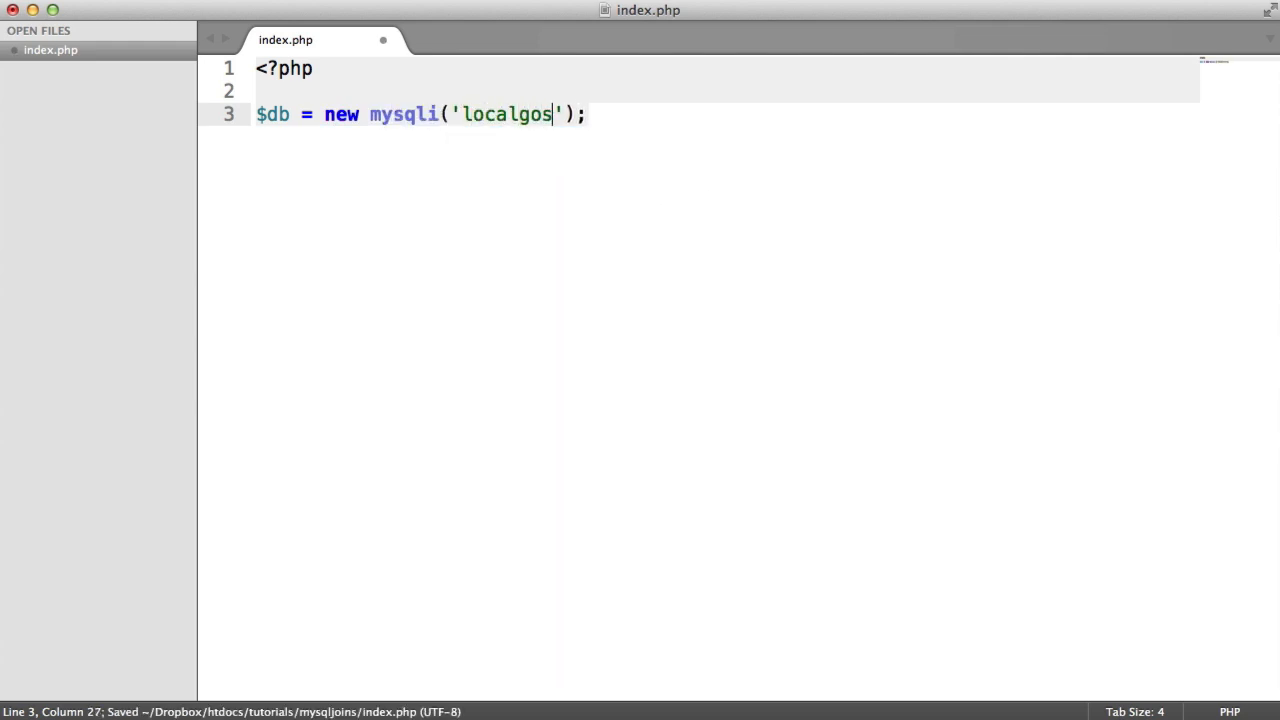
key("BackSpace")
key("BackSpace")
key("BackSpace")
type("host'")
key("super+s")
type(", 'root', ''root', '")
key("super+s")
type("website")
Step: Add $db->query() with SELECT * FROM topics on its own indented line and save, checking the topics table
key("super+Right")
key("Return")
key("Return")
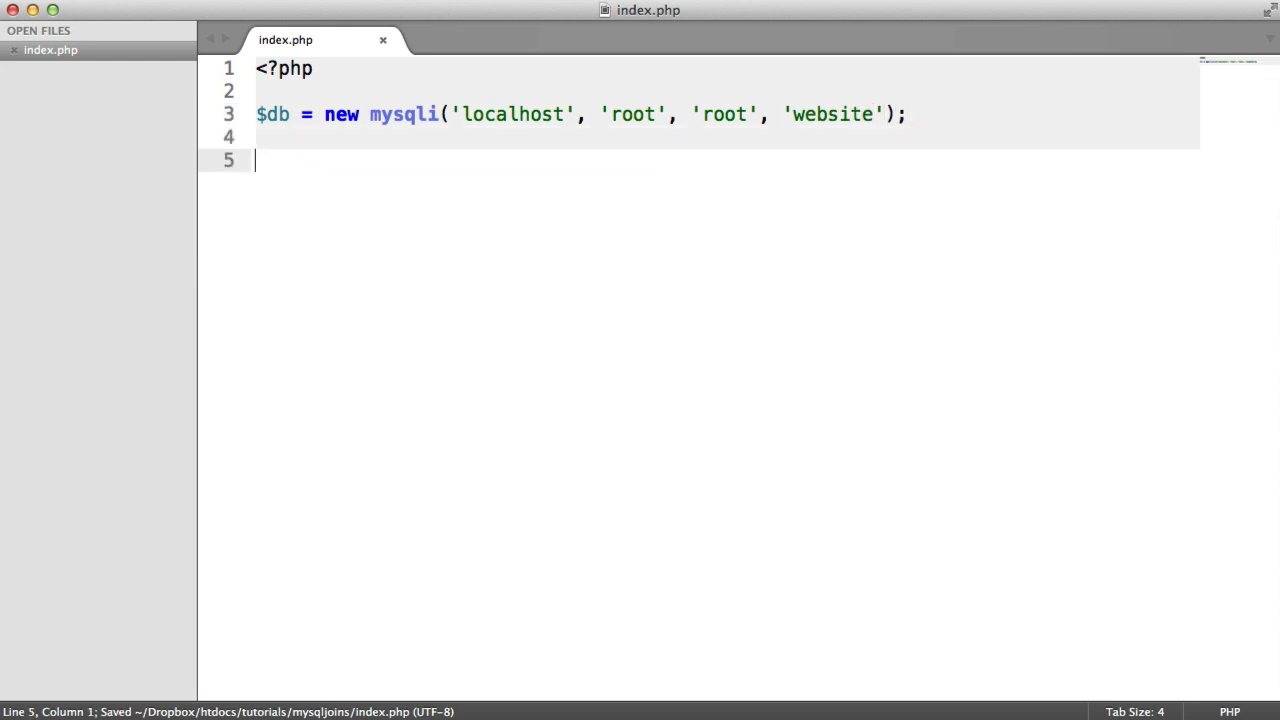
type("$topics = $db->query();")
key("super+s")
key("Left")
key("Left")
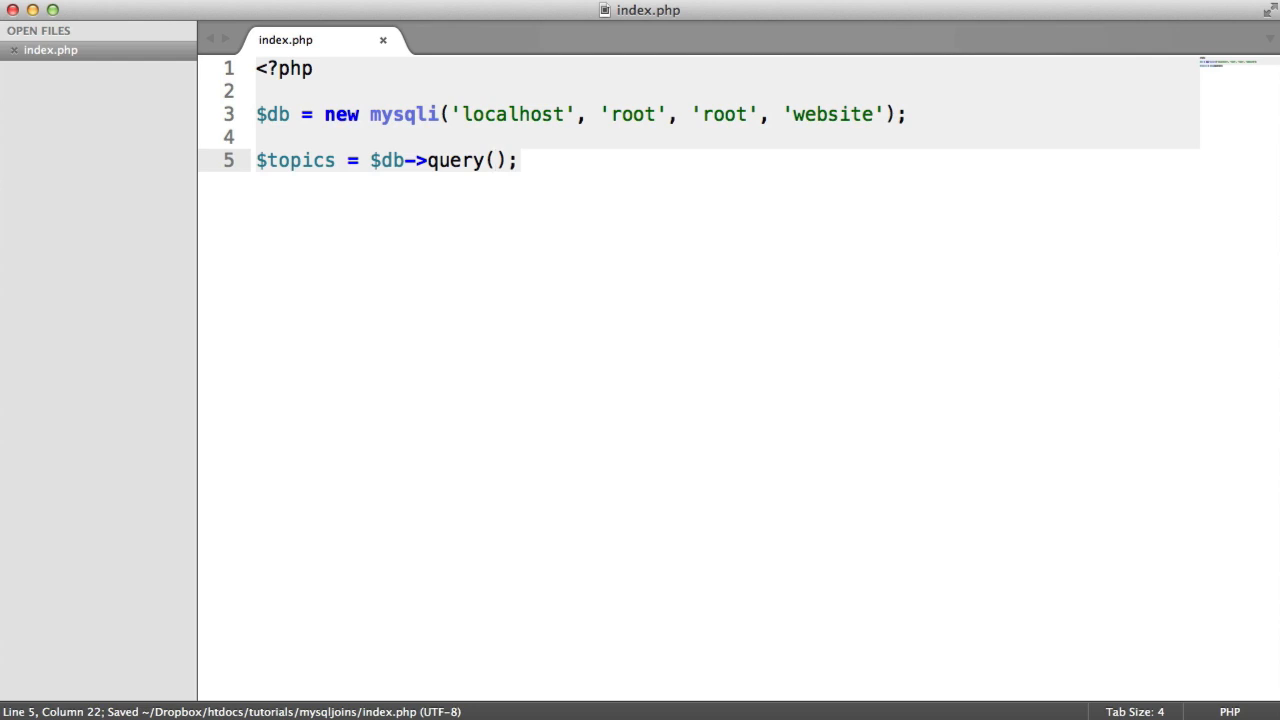
type("\"")
key("Return")
key("Return")
key("Up")
key("Tab")
key("super+s")
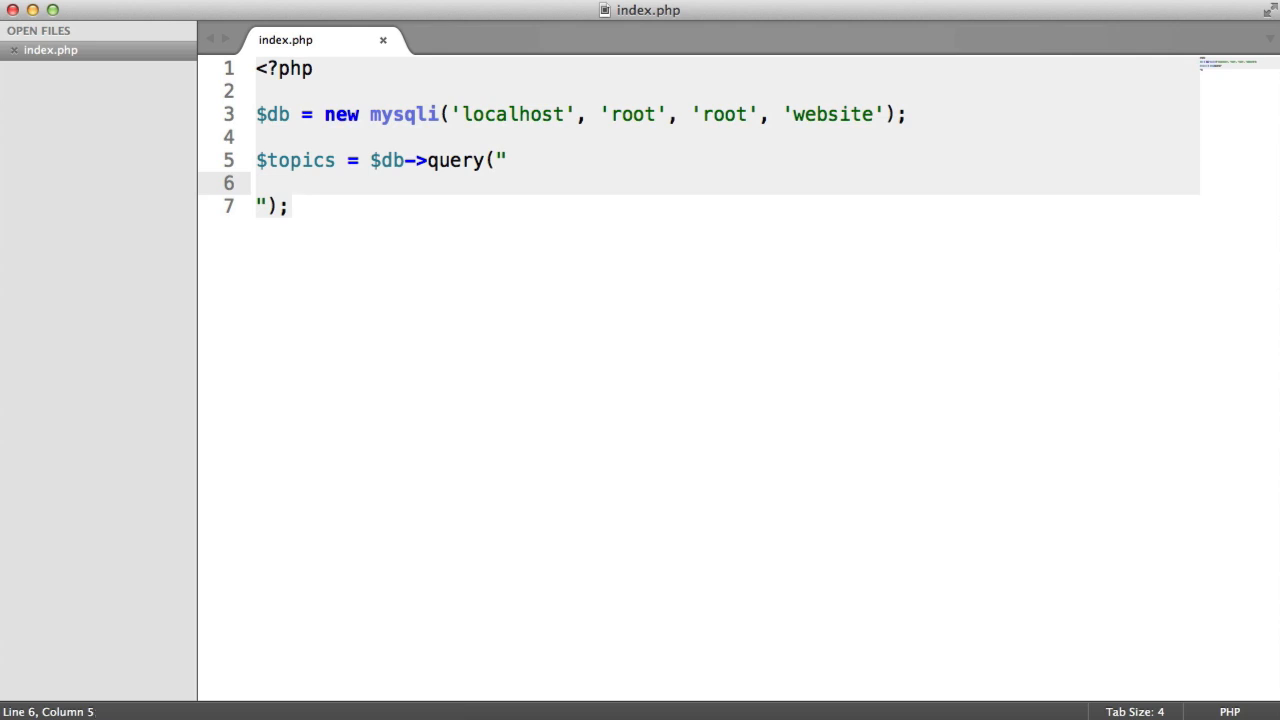
type("SELECT *")
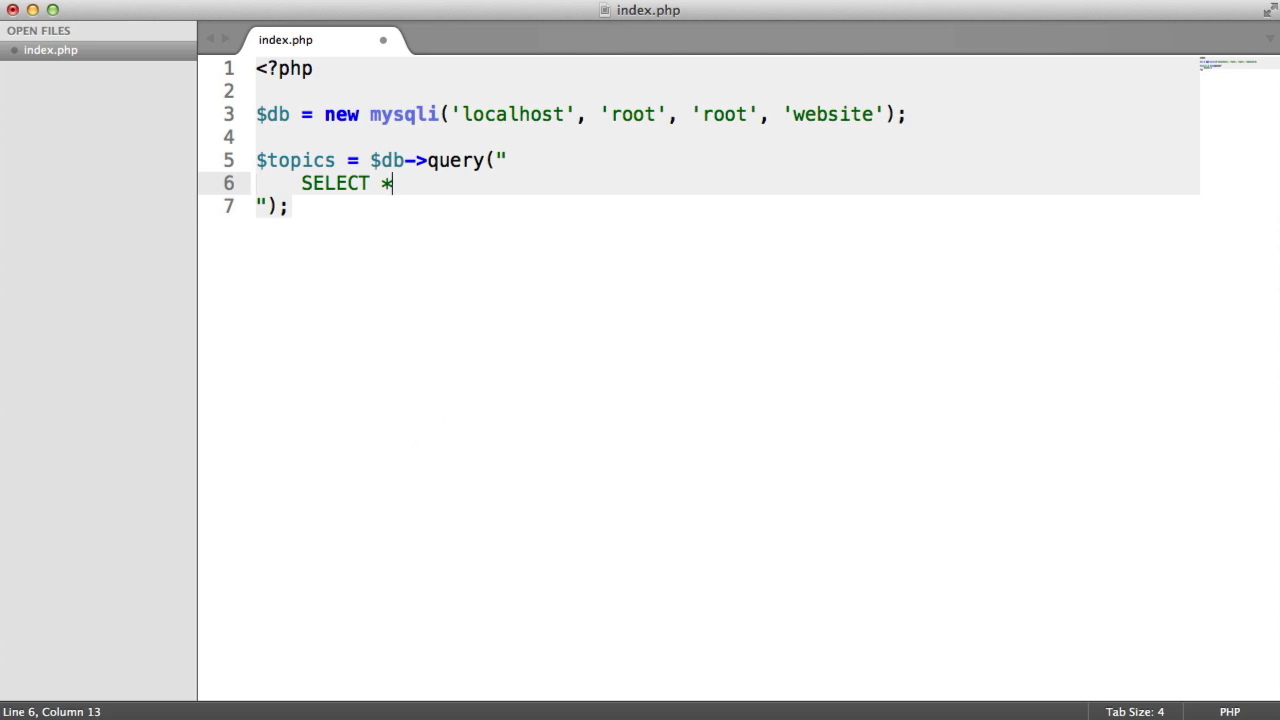
key("super+Tab")
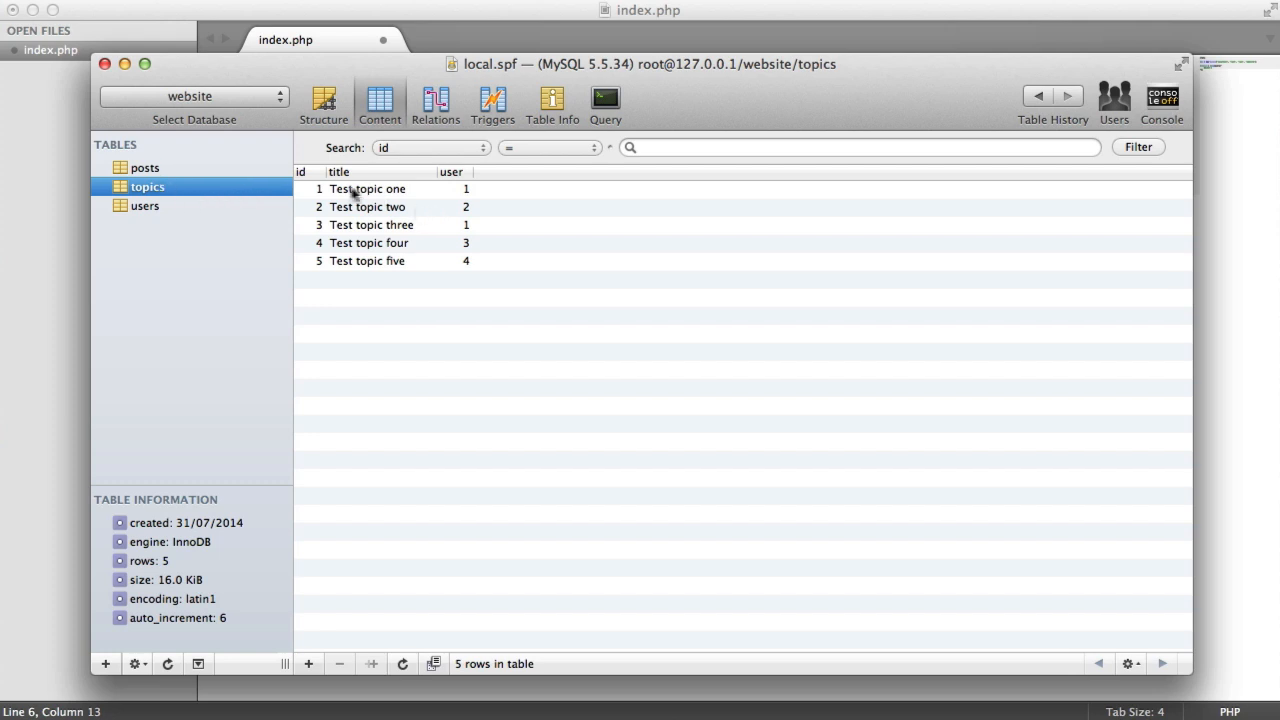
left_click(55, 260)
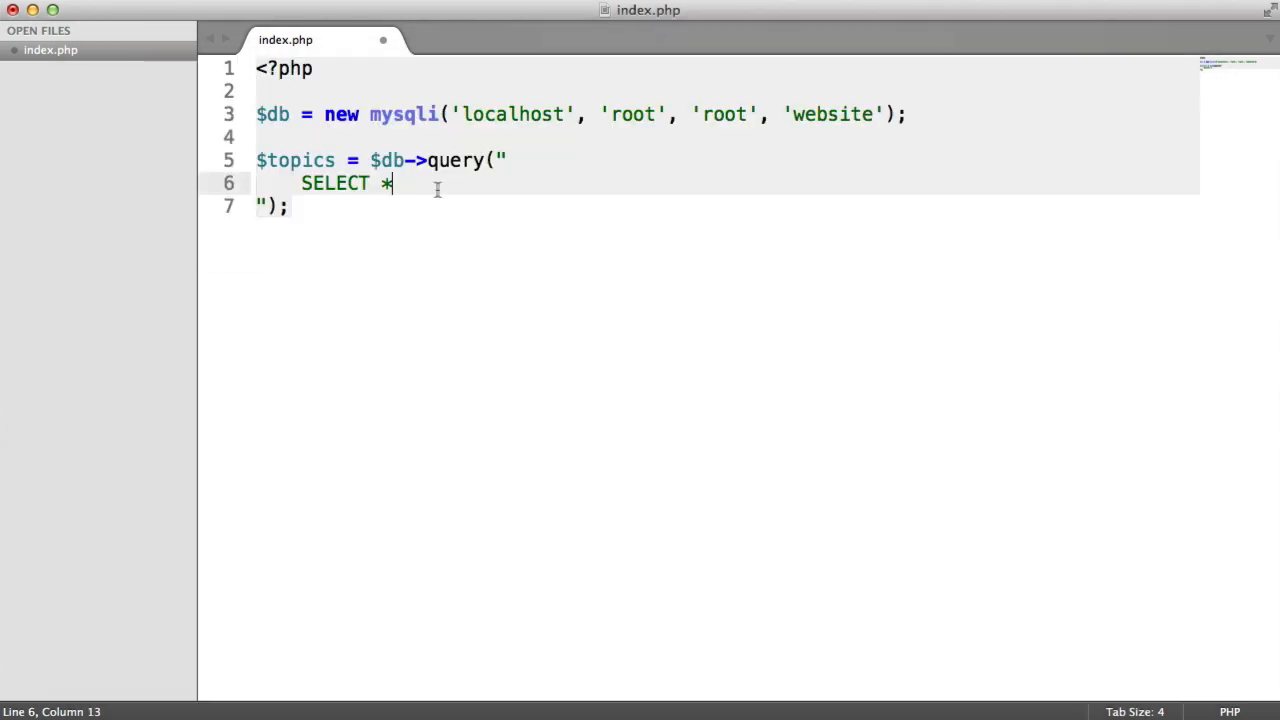
type(" FROM top")
Step: Write while($row = $topics->fetch_object()) { } below the query and save
key("Return")
key("Down")
key("super+s")
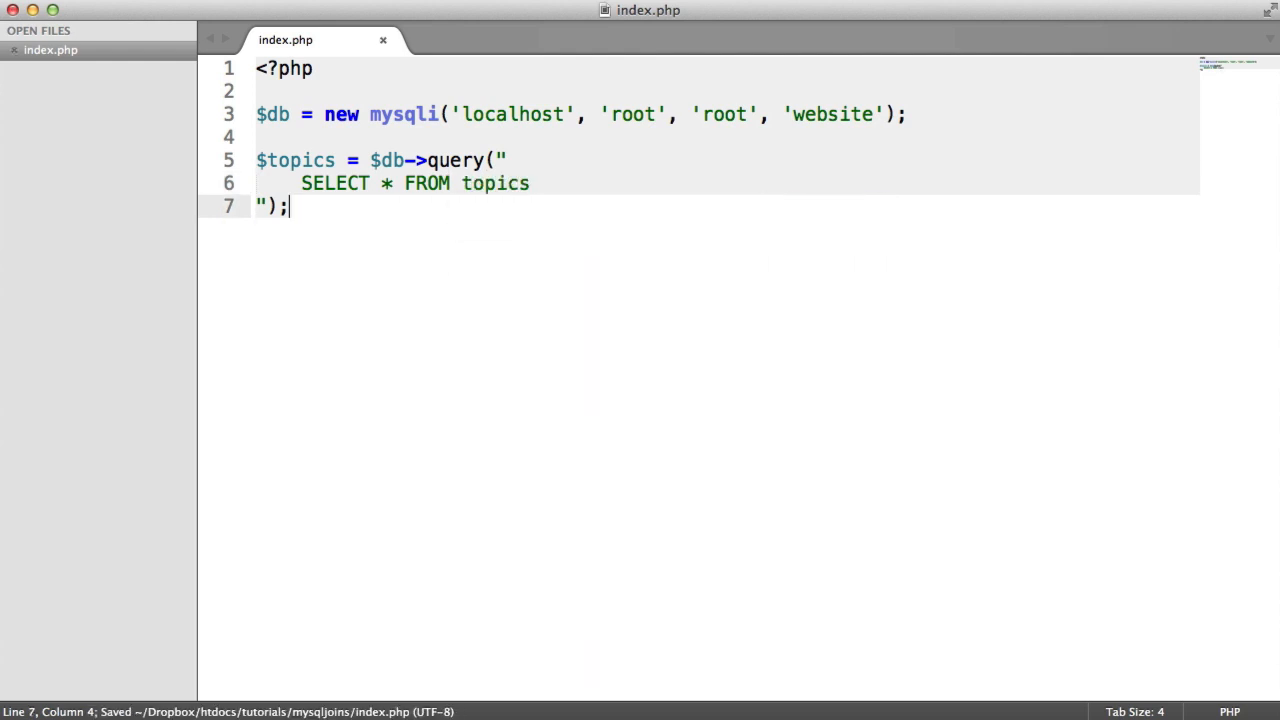
key("Return")
key("Return")
type("while()")
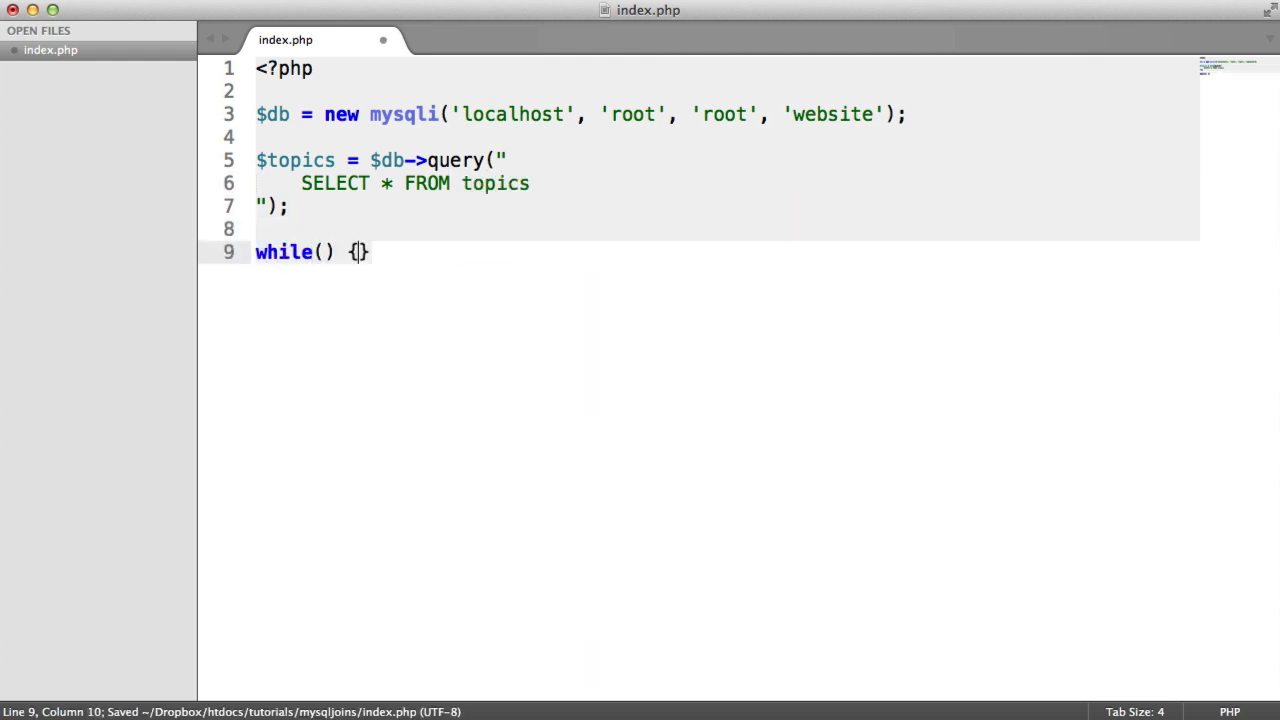
type(" {")
key("Return")
key("Up")
key("Right")
key("Right")
type("$row = ")
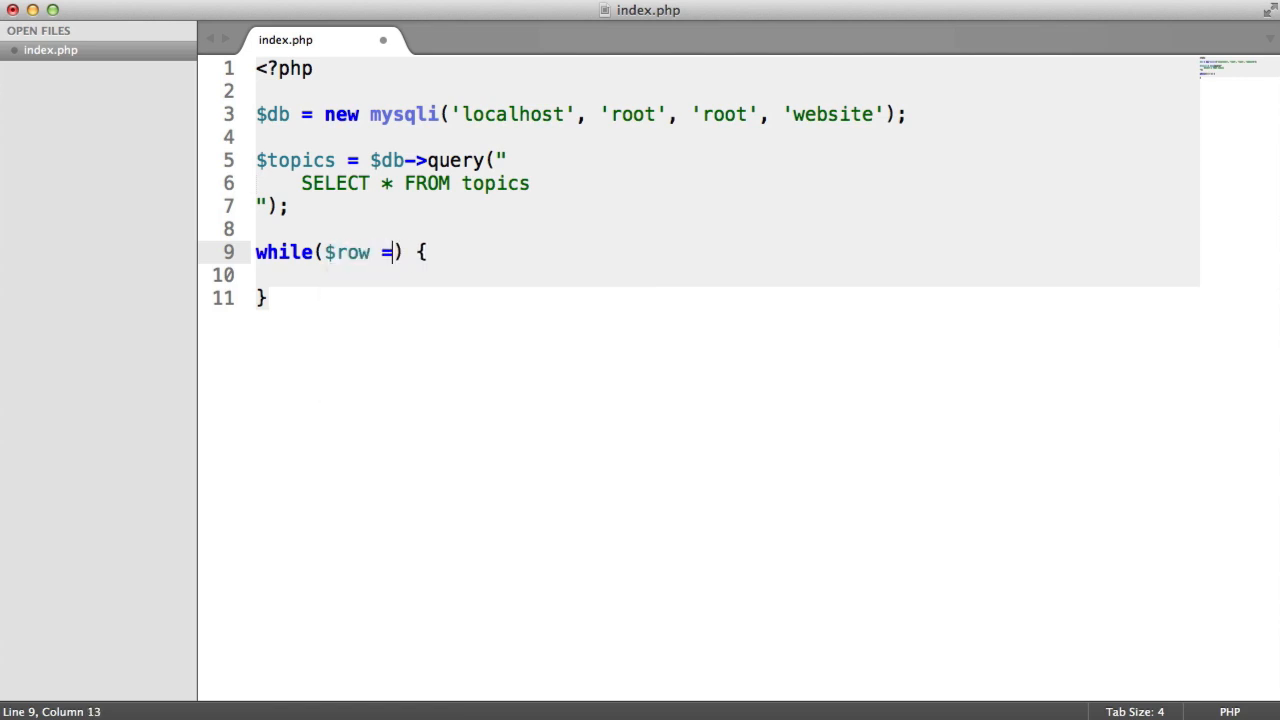
type("$topics")
key("BackSpace")
type("s->fetc")
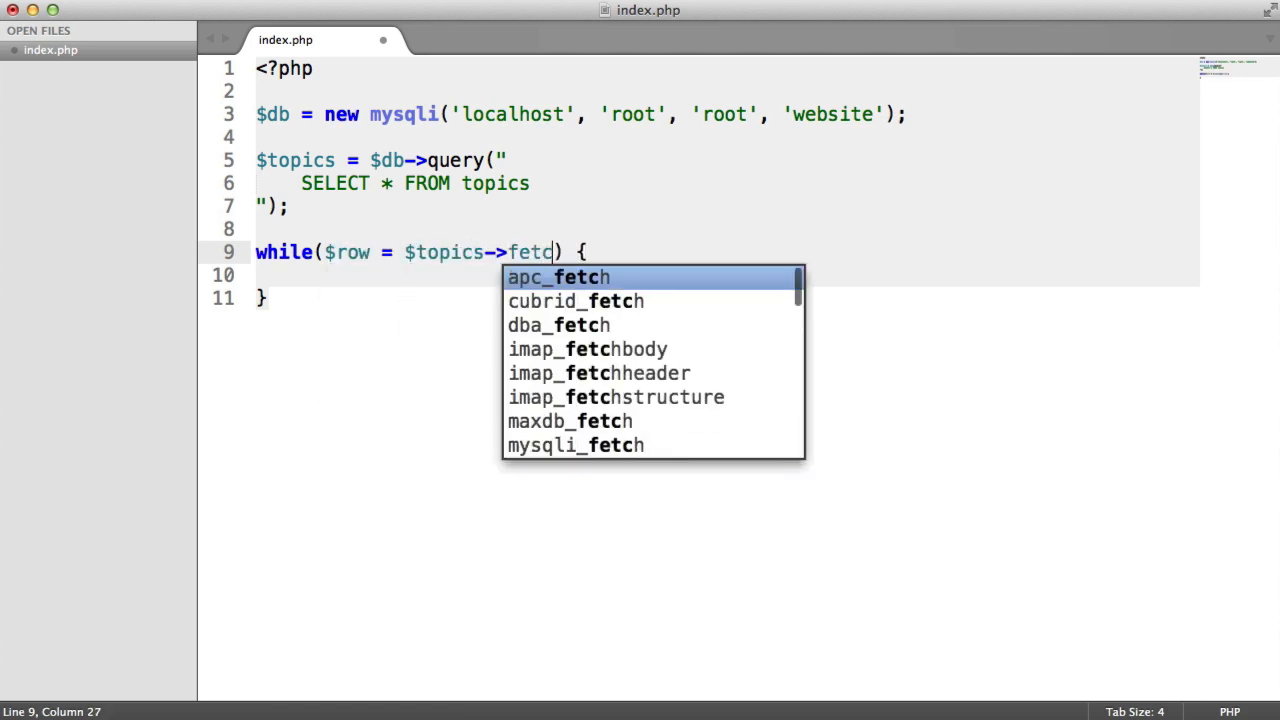
type("h_object()")
key("ctrl+s")
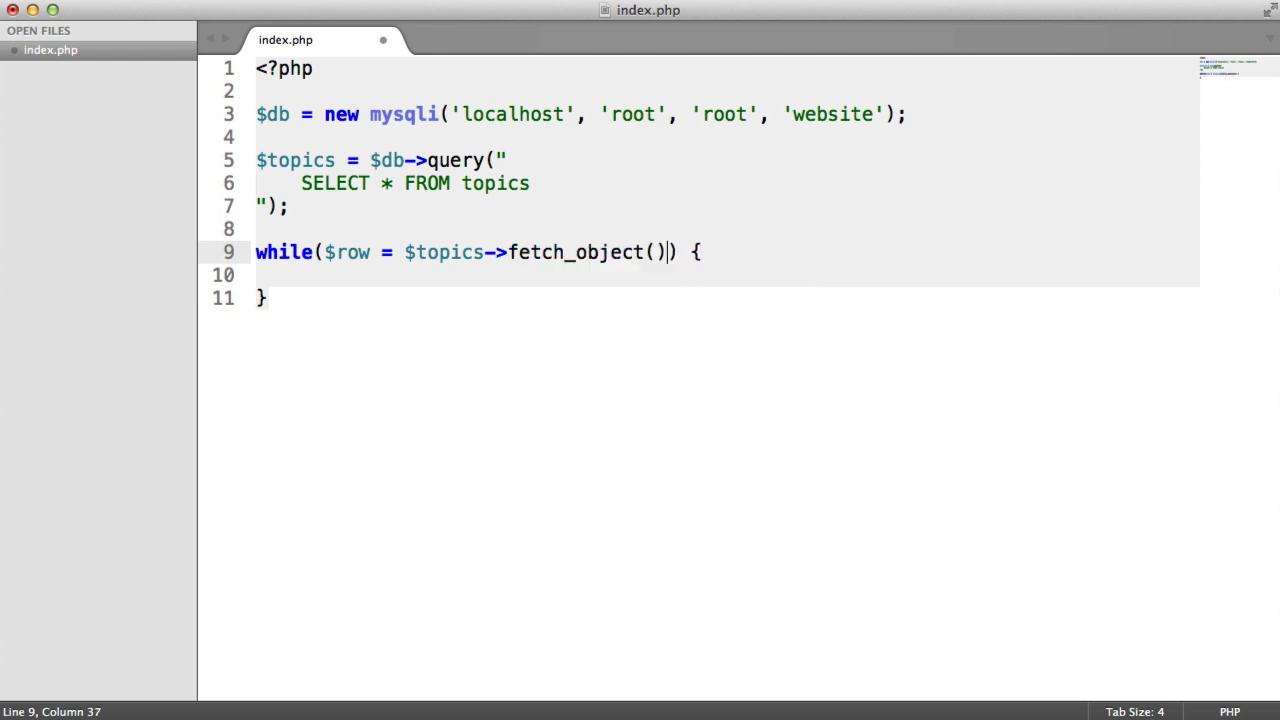
key("Down")
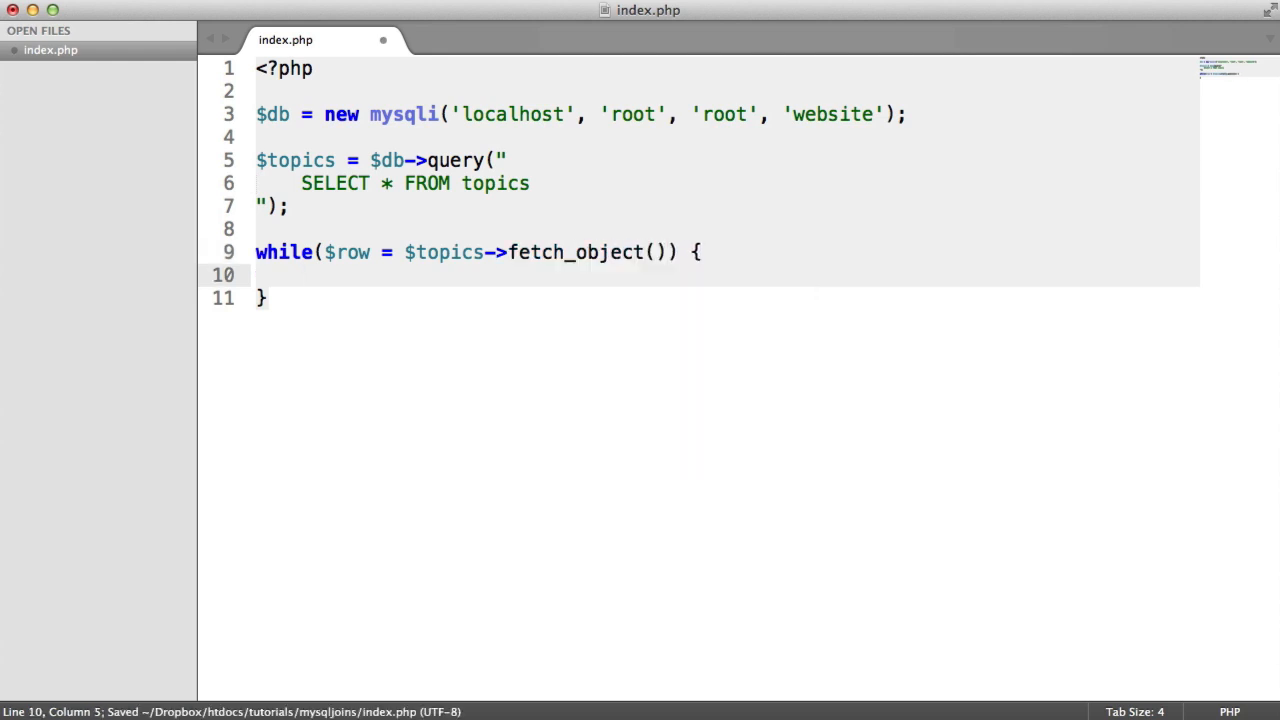
type("echo '';")
Step: Echo '<pre>' and '</pre>' strings with spaced concatenation dots in the loop body
key("Left")
key("Left")
type("<pre></pre>")
key("ctrl+s")
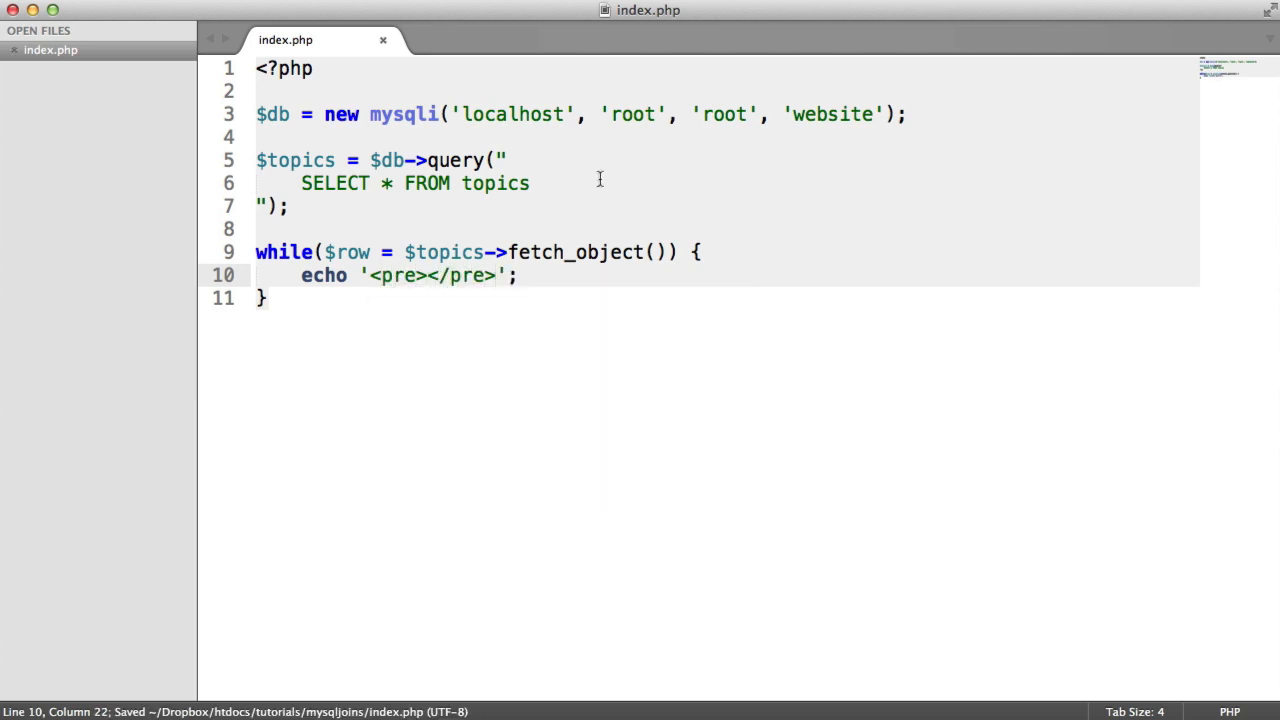
left_click(420, 280)
type("'.")
key("Right")
key("Right")
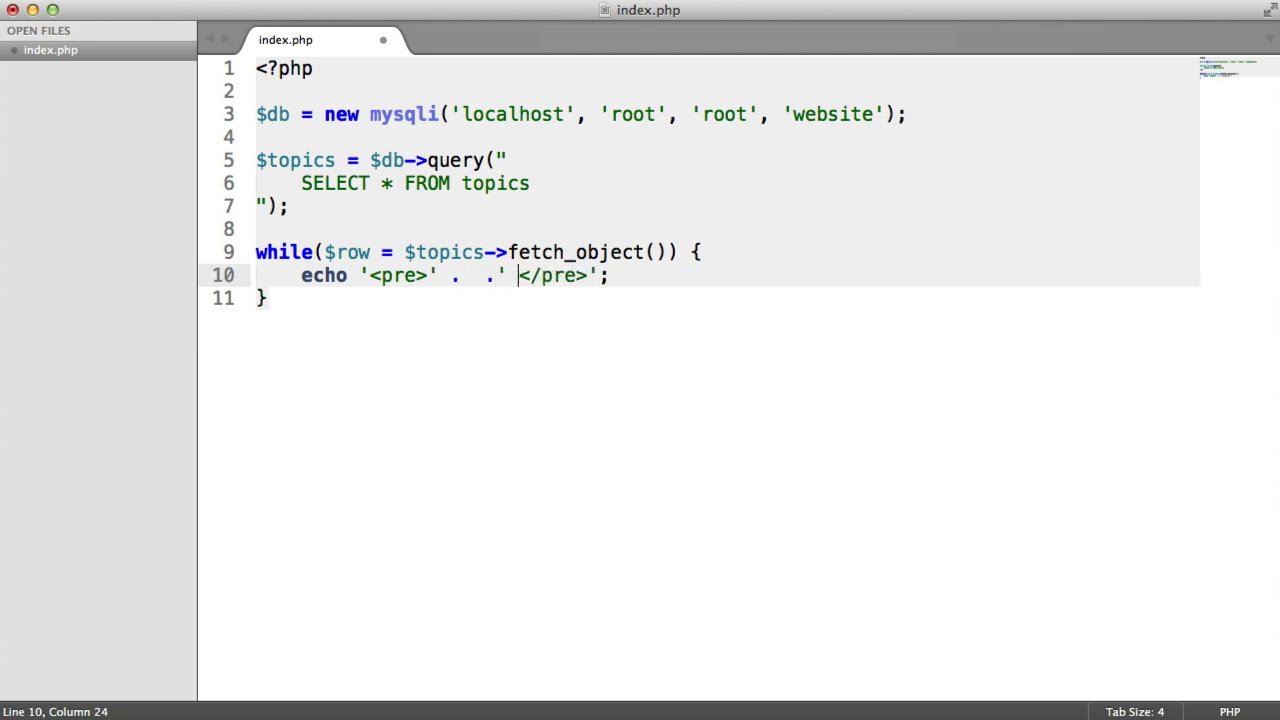
key("Delete")
key("Left")
key("Left")
key("Left")
key("Left")
type("print_r(")
Step: Insert print_r($row, true) between the pre strings and highlight the finished echo
key("ctrl+s")
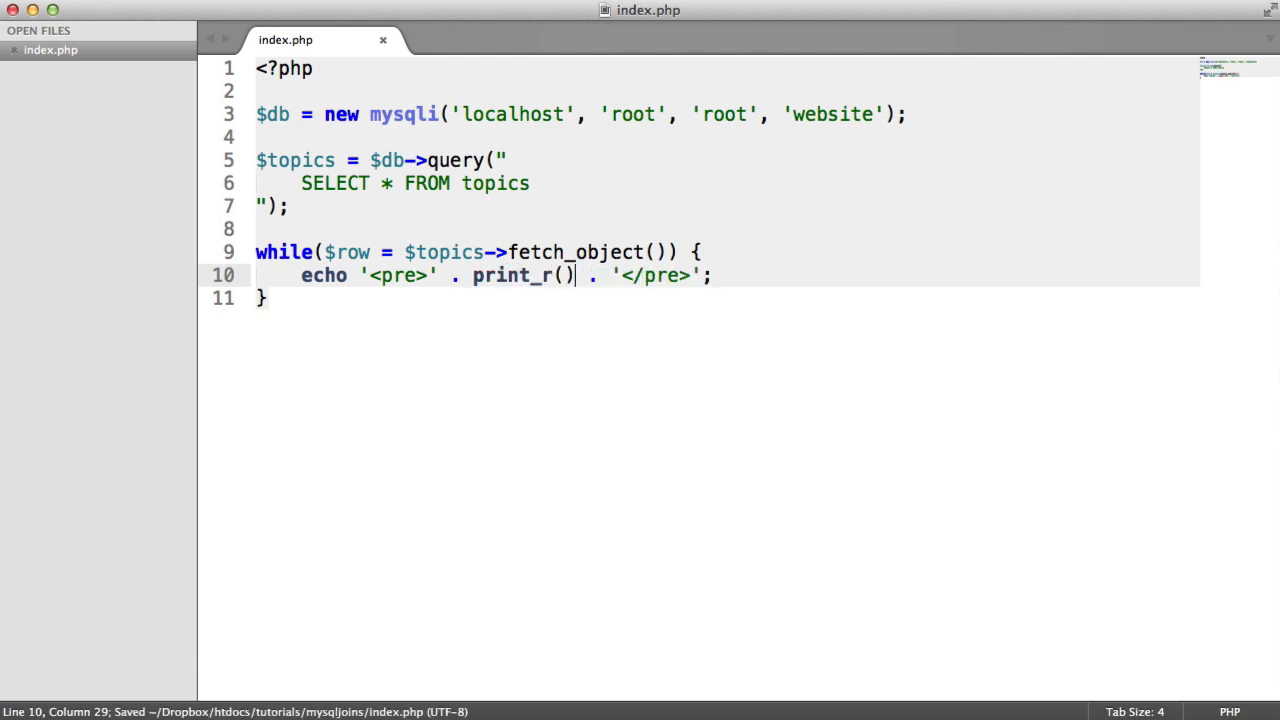
type("$row, true")
key("Escape")
left_click_drag(369, 276, 429, 276)
left_click(451, 280)
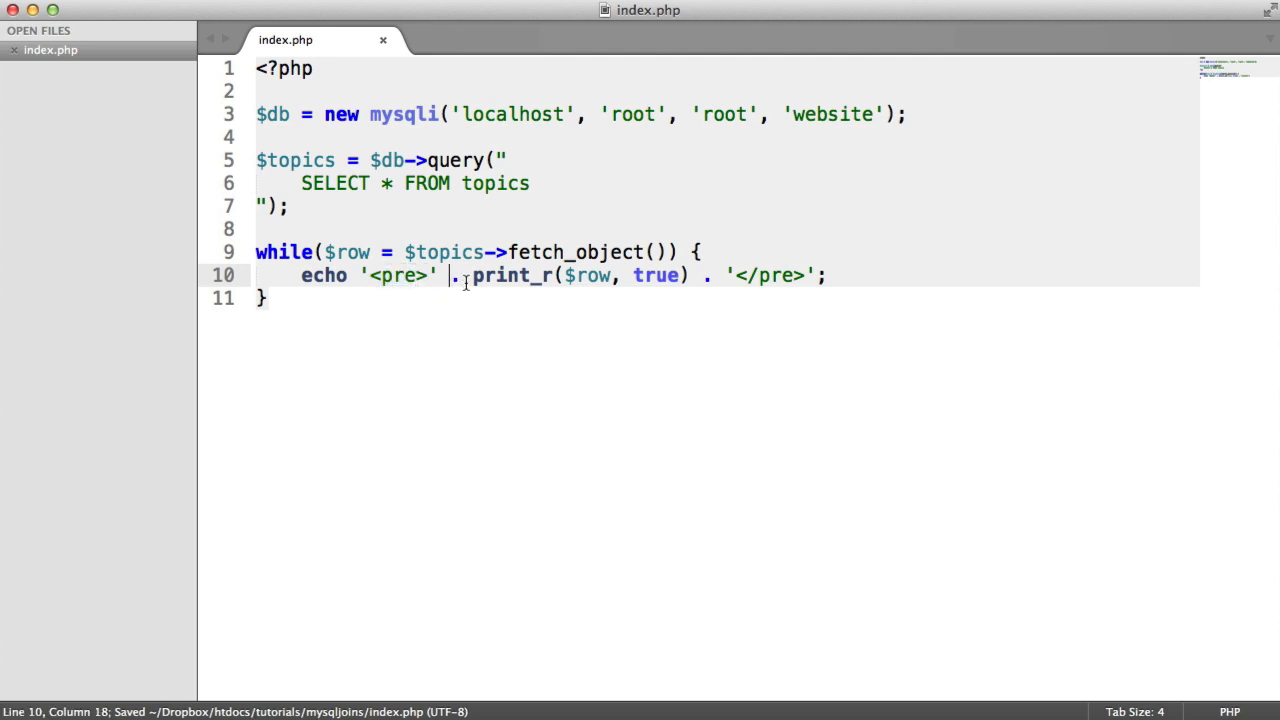
left_click_drag(468, 282, 692, 283)
left_click(690, 284)
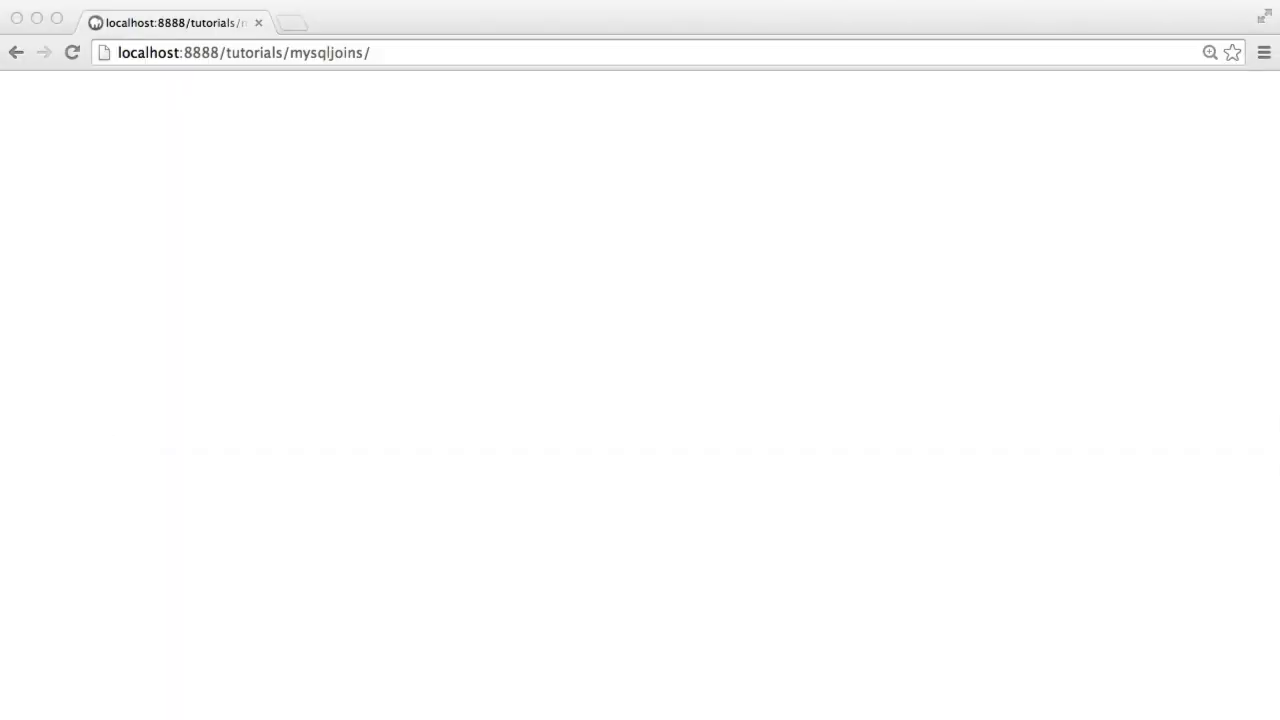
Step: Reload localhost:8888/tutorials/mysqljoins/ in Chrome and inspect the first topic object's fields
key("super+Tab")
left_click(72, 52)
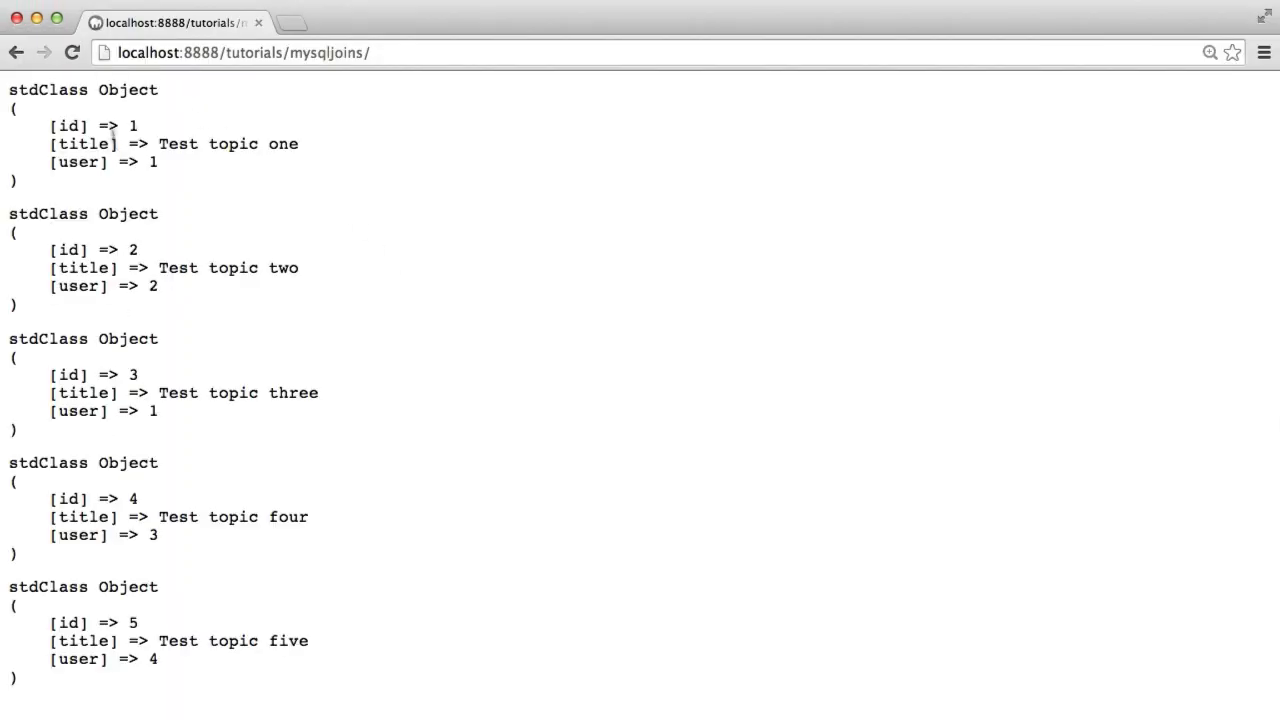
left_click_drag(10, 92, 44, 168)
left_click(20, 370)
double_click(84, 143)
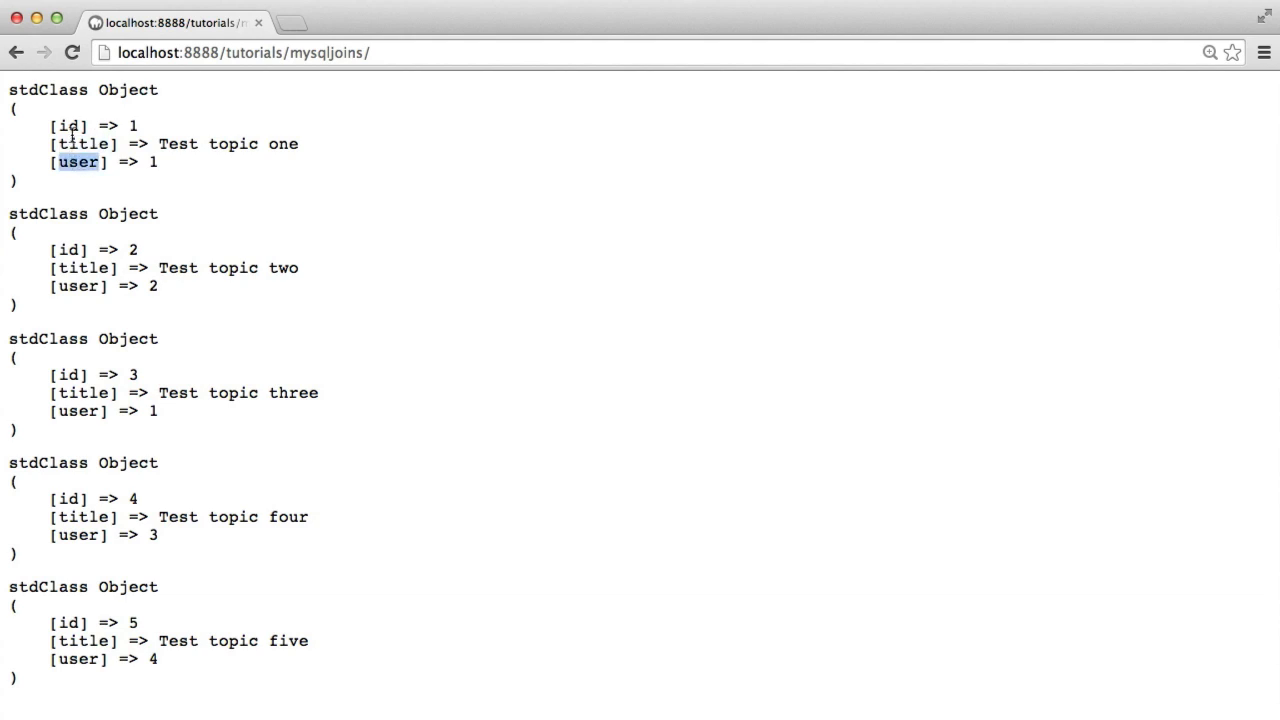
double_click(68, 125)
Step: Briefly test echo $row->title in the loop, then remove it and restore the print_r echo, saving
key("super+Tab")
left_click(575, 252)
left_click(300, 276)
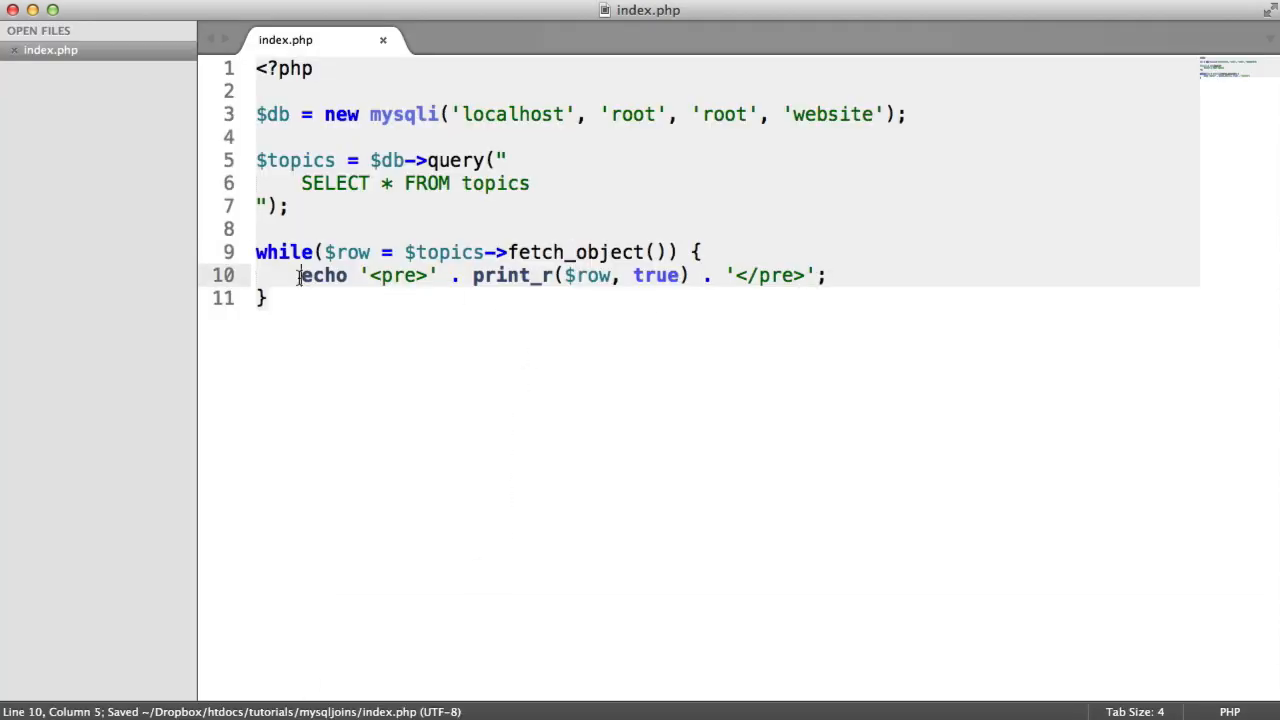
type("//")
key("Up")
key("super+Right")
key("Return")
type("echo $row->title")
key("super+s")
type(";")
left_click_drag(575, 270, 172, 274)
key("BackSpace")
left_click(315, 275)
key("super+slash")
key("super+s")
Step: Reload the page and point out each topic's id, title and user value 1
key("super+Tab")
left_click(72, 52)
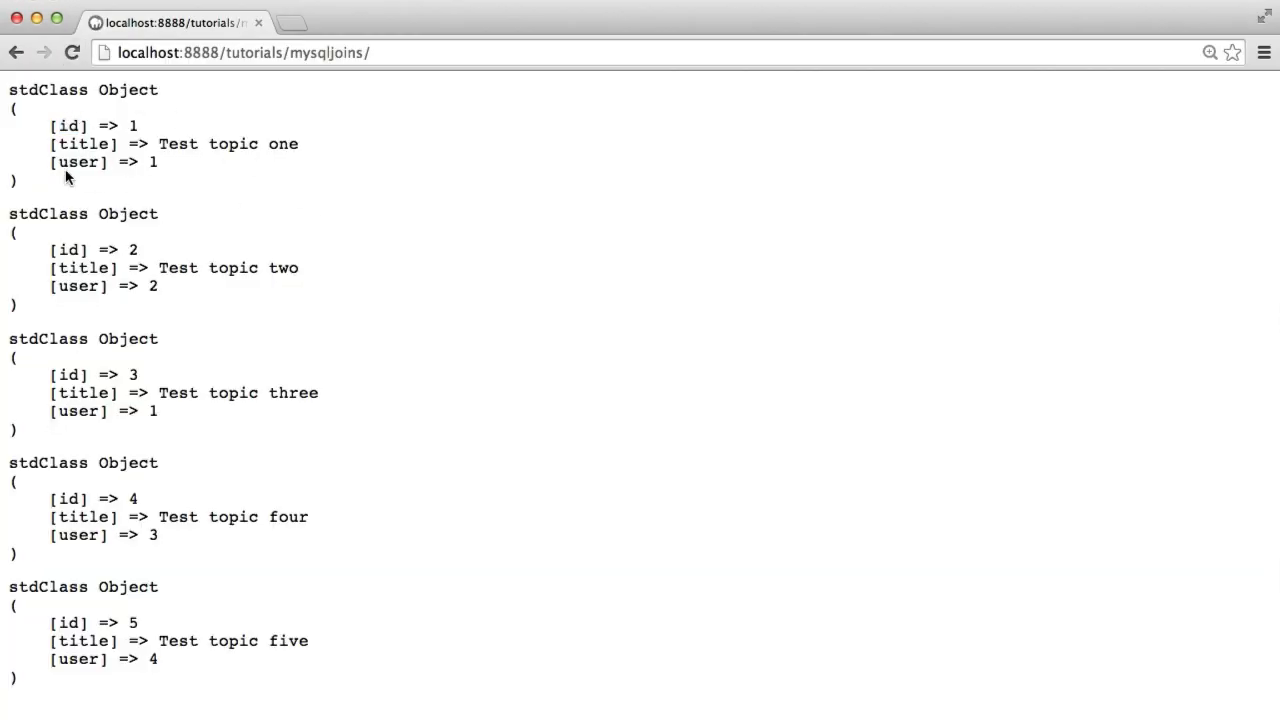
double_click(68, 126)
double_click(97, 143)
left_click(176, 136)
double_click(87, 147)
double_click(84, 162)
left_click(150, 162)
left_click_drag(58, 162, 100, 162)
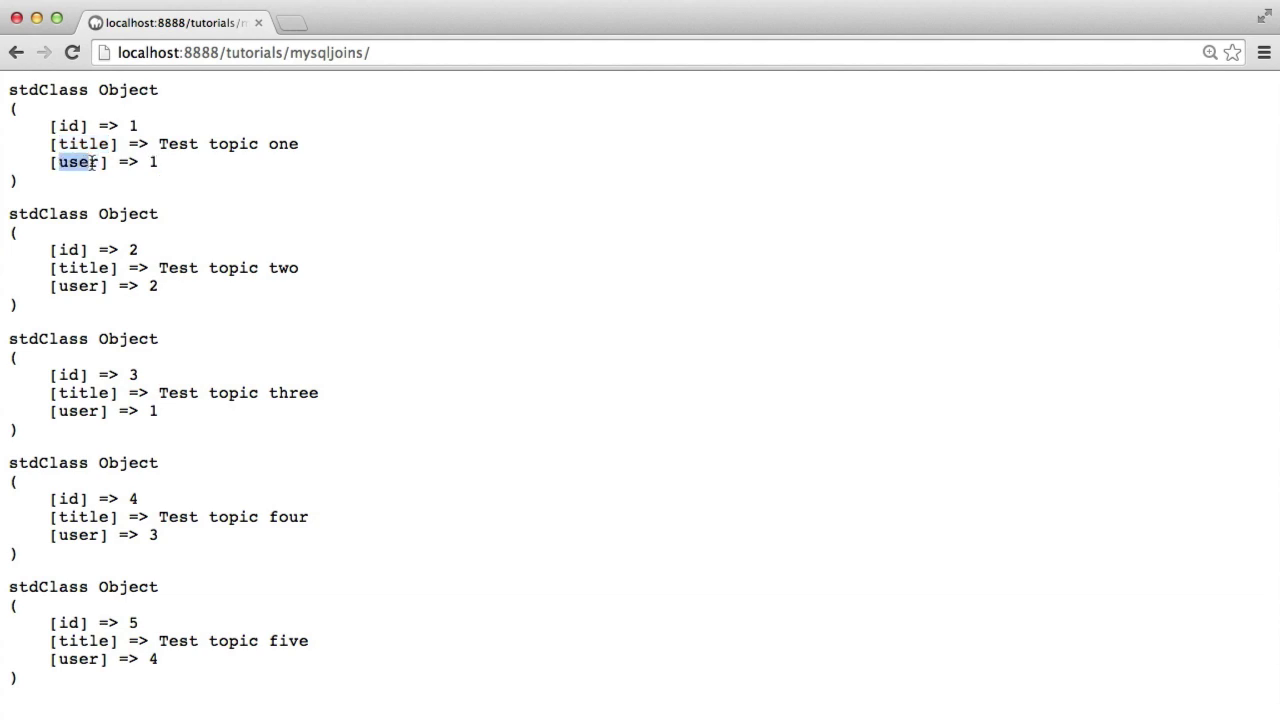
left_click(167, 168)
double_click(153, 162)
left_click(207, 300)
Step: Add a placeholder comment inside the while loop, then remove it and the blank lines, and save
key("super+Tab")
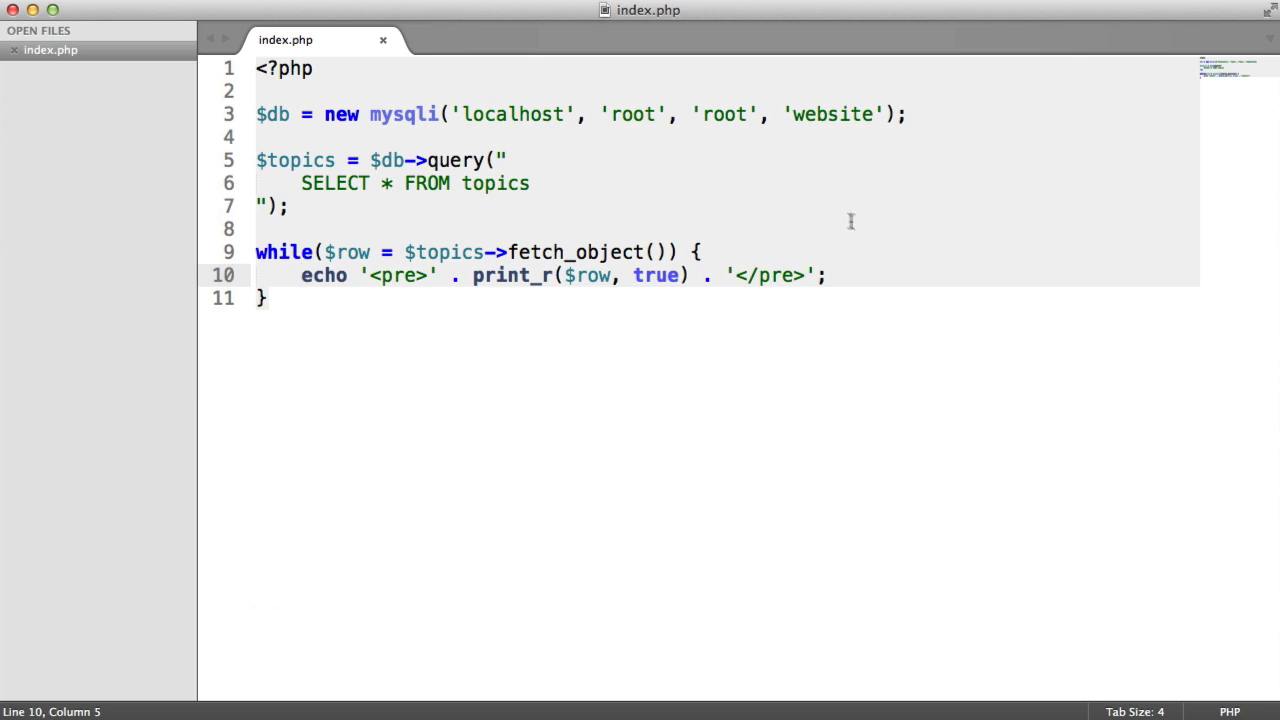
left_click(828, 275)
key("Return")
key("Return")
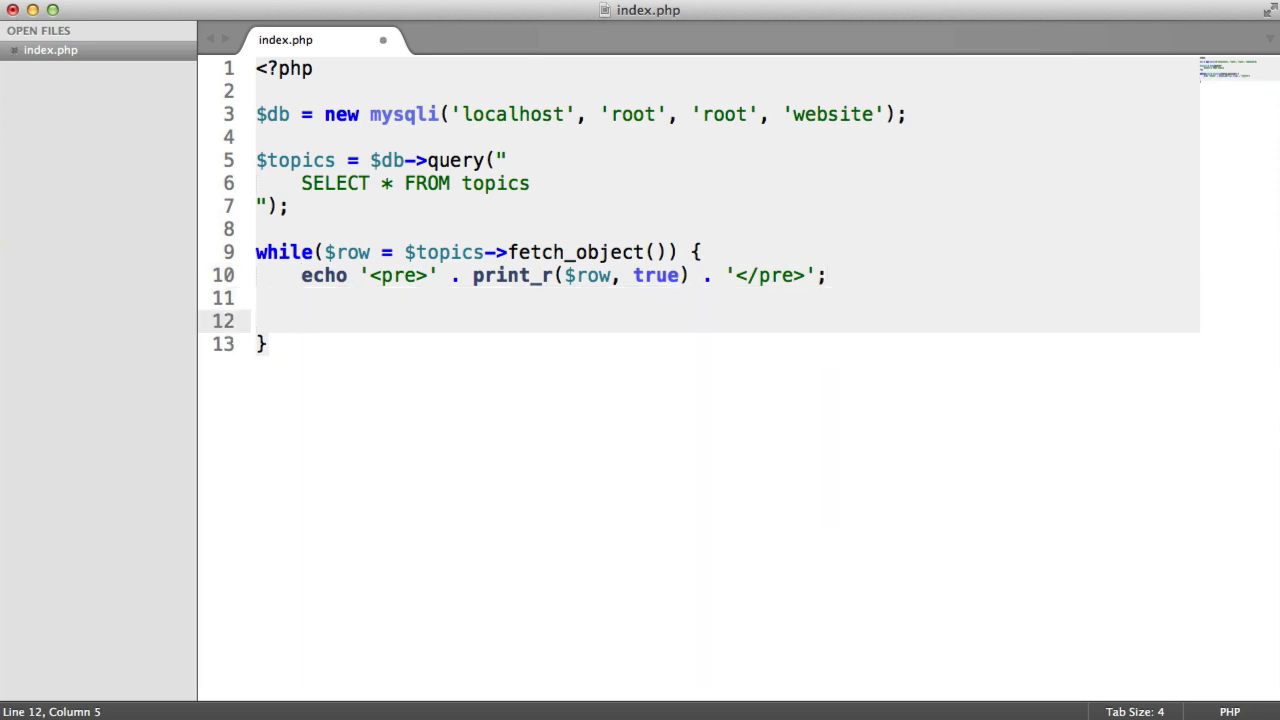
key("Up")
key("Return")
type("// Ano")
key("BackSpace")
key("BackSpace")
type("nother query to fetch the user")
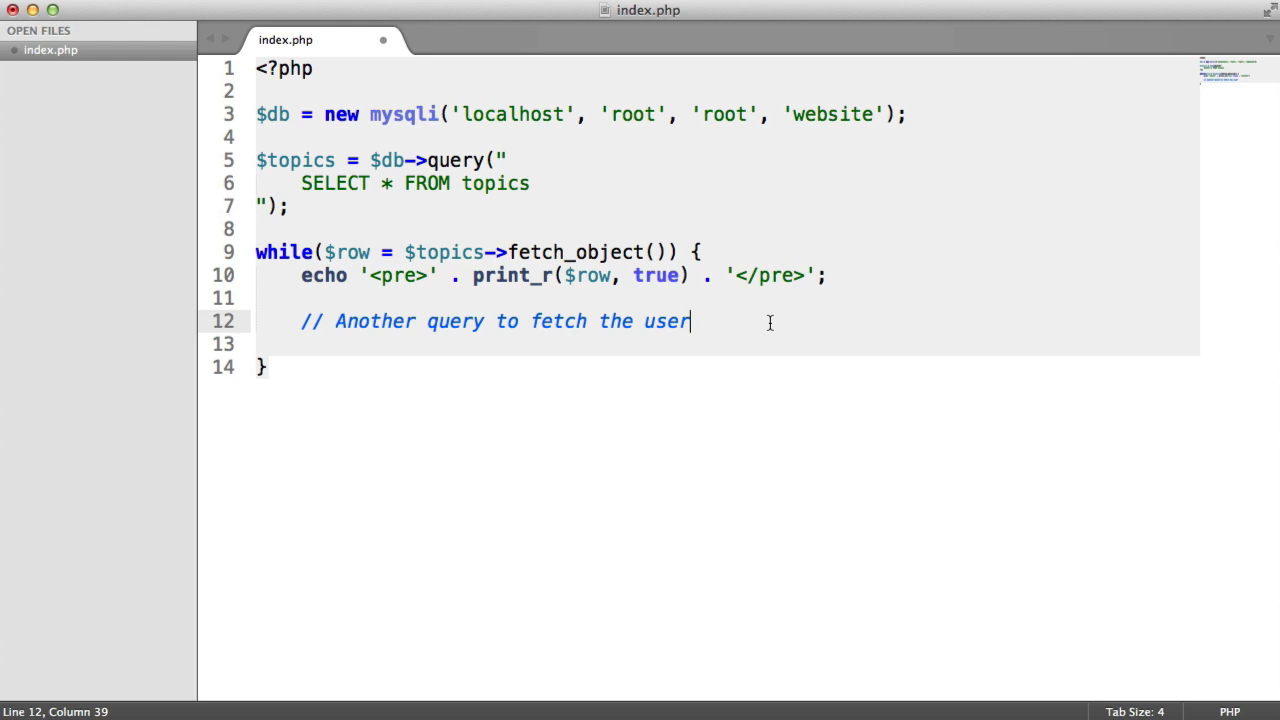
left_click_drag(770, 322, 56, 310)
key("BackSpace")
key("BackSpace")
key("Down")
key("BackSpace")
key("BackSpace")
key("ctrl+s")
Step: Review the loop body, the echo statement and the query statement by highlighting each
left_click_drag(324, 316, 197, 265)
left_click(371, 329)
left_click_drag(301, 275, 894, 273)
left_click(898, 275)
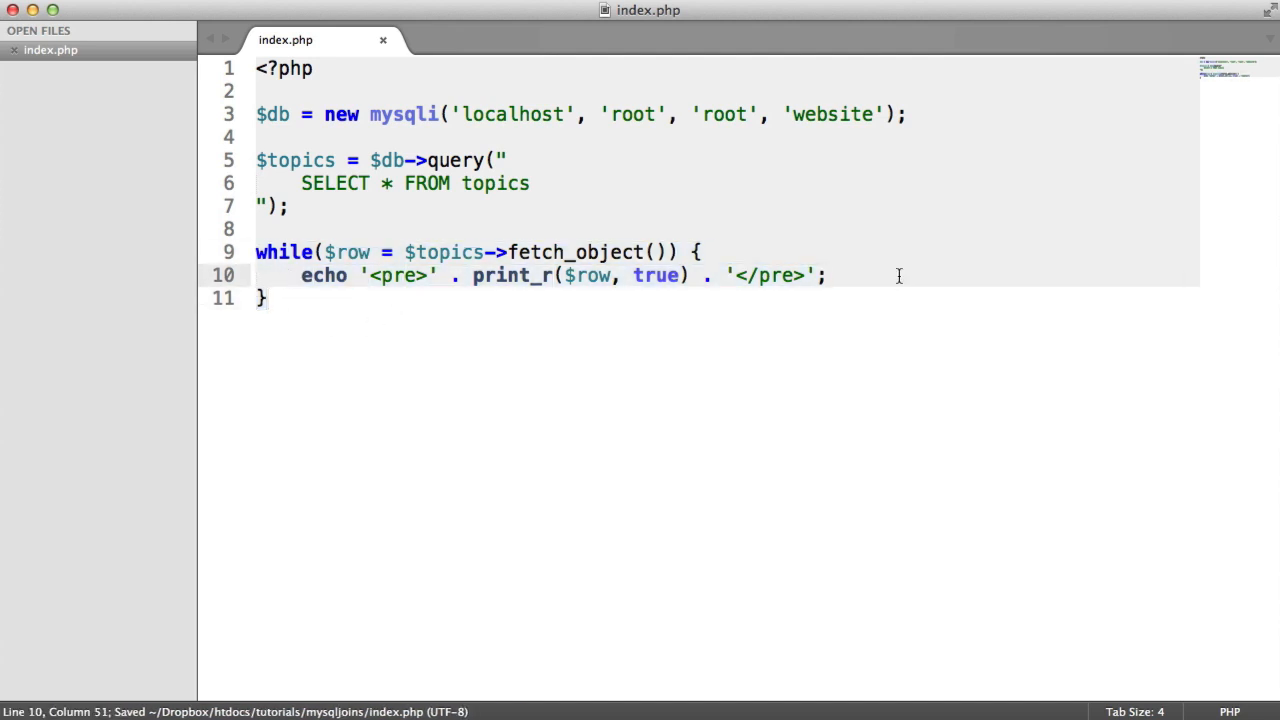
left_click_drag(428, 228, 190, 168)
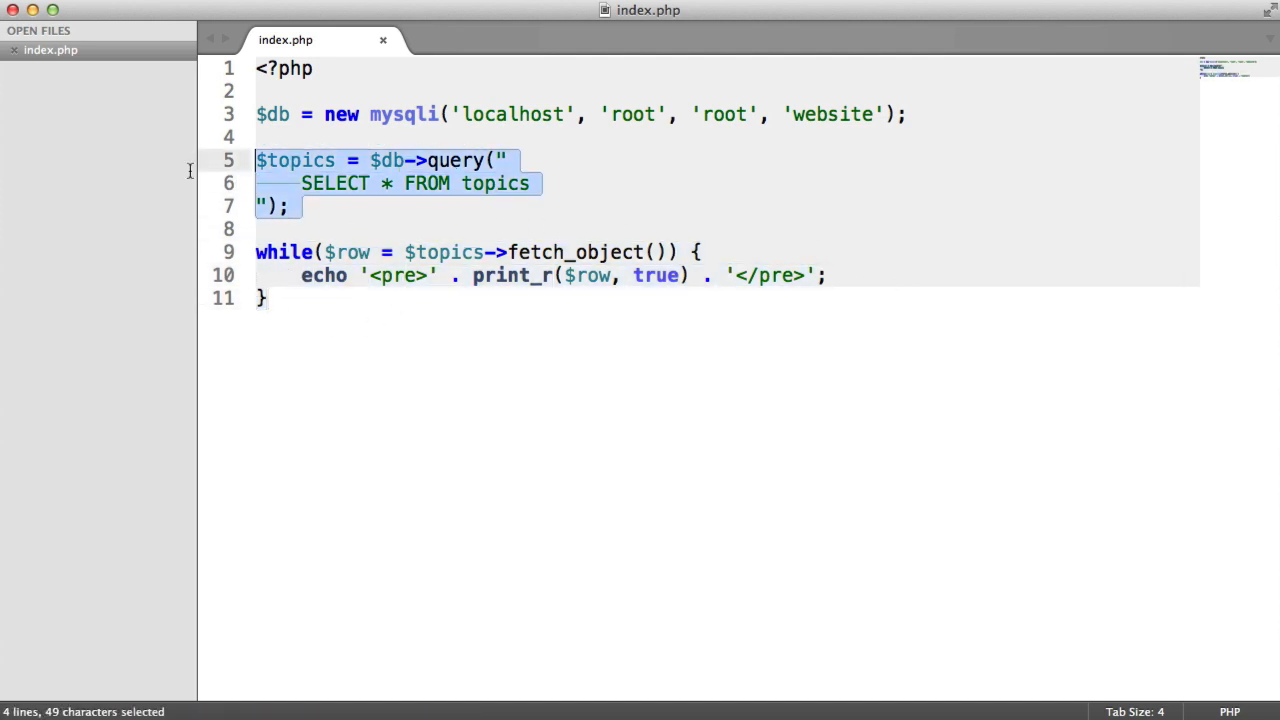
left_click(337, 190)
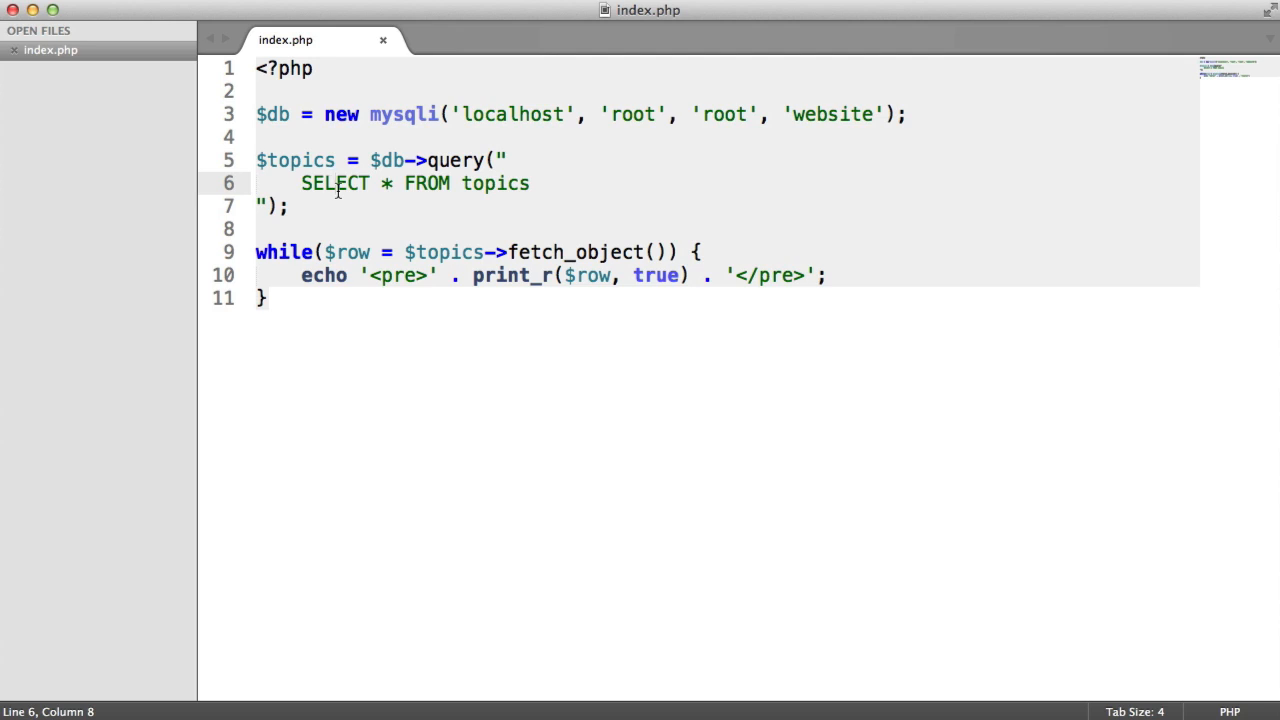
Step: Change SELECT * to SELECT id, title, save index.php, and bring up Sequel Pro's topics table
left_click(529, 186)
key("super+s")
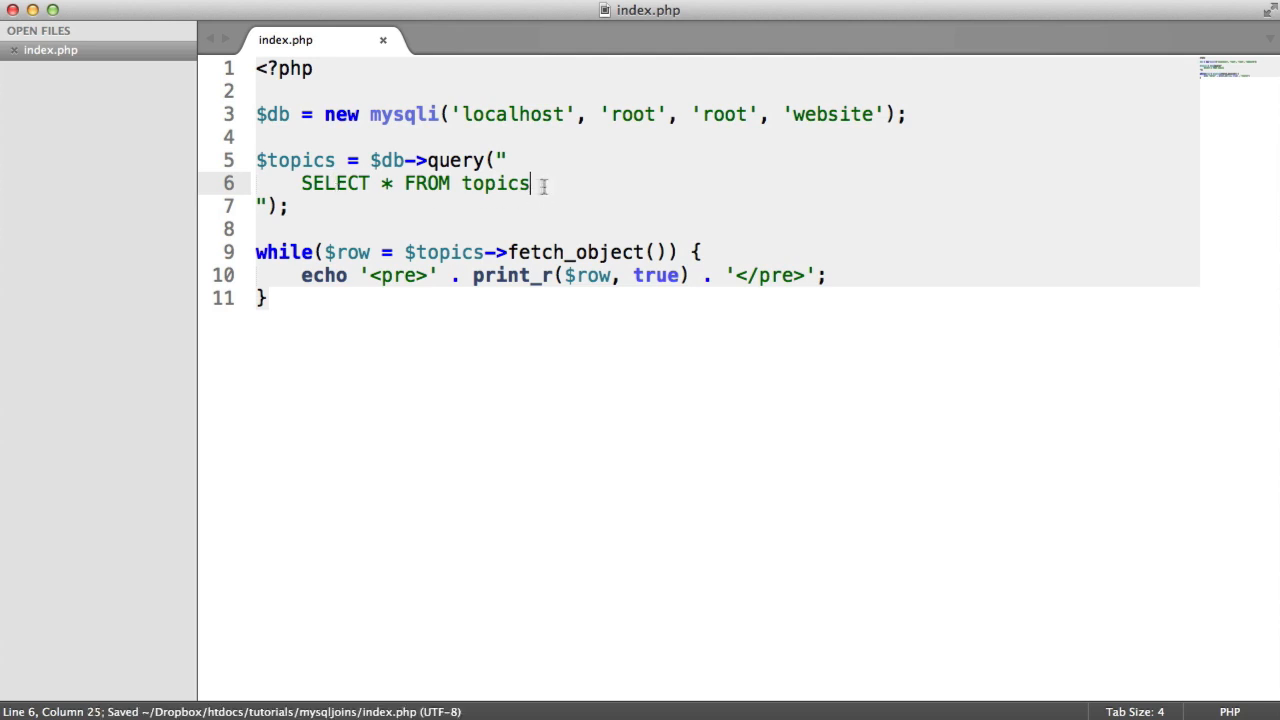
double_click(386, 183)
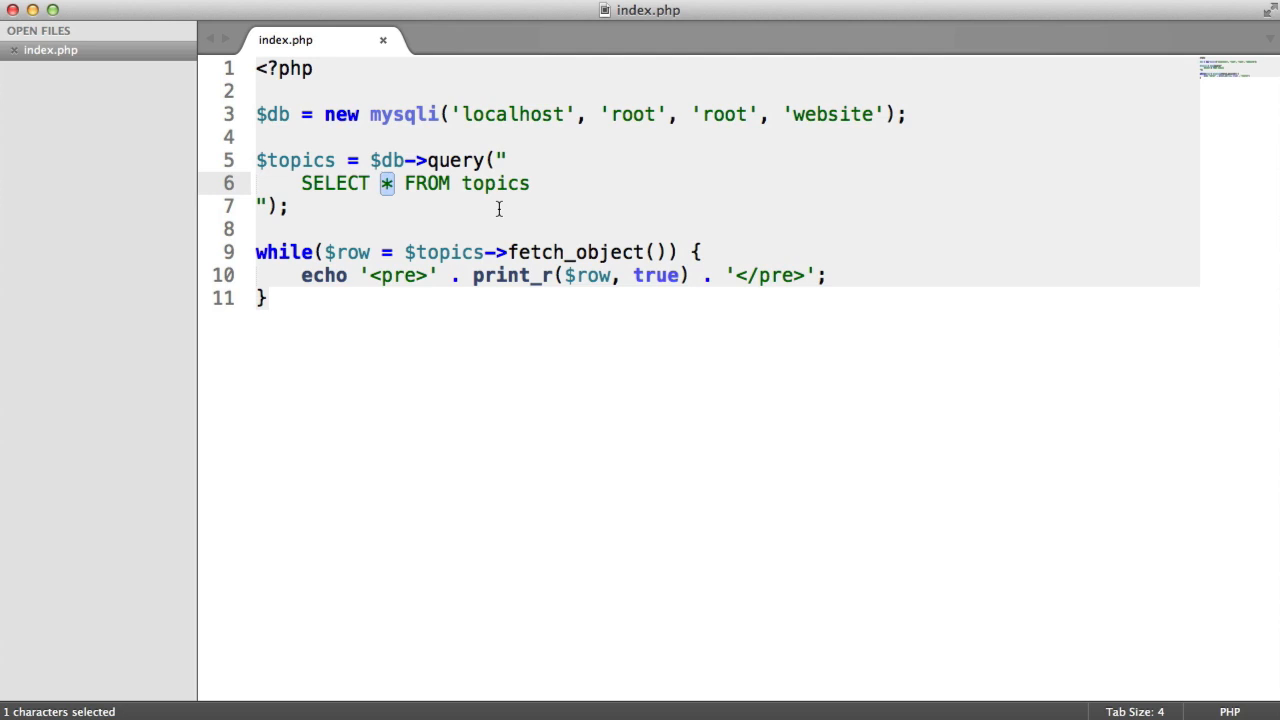
type("id, ")
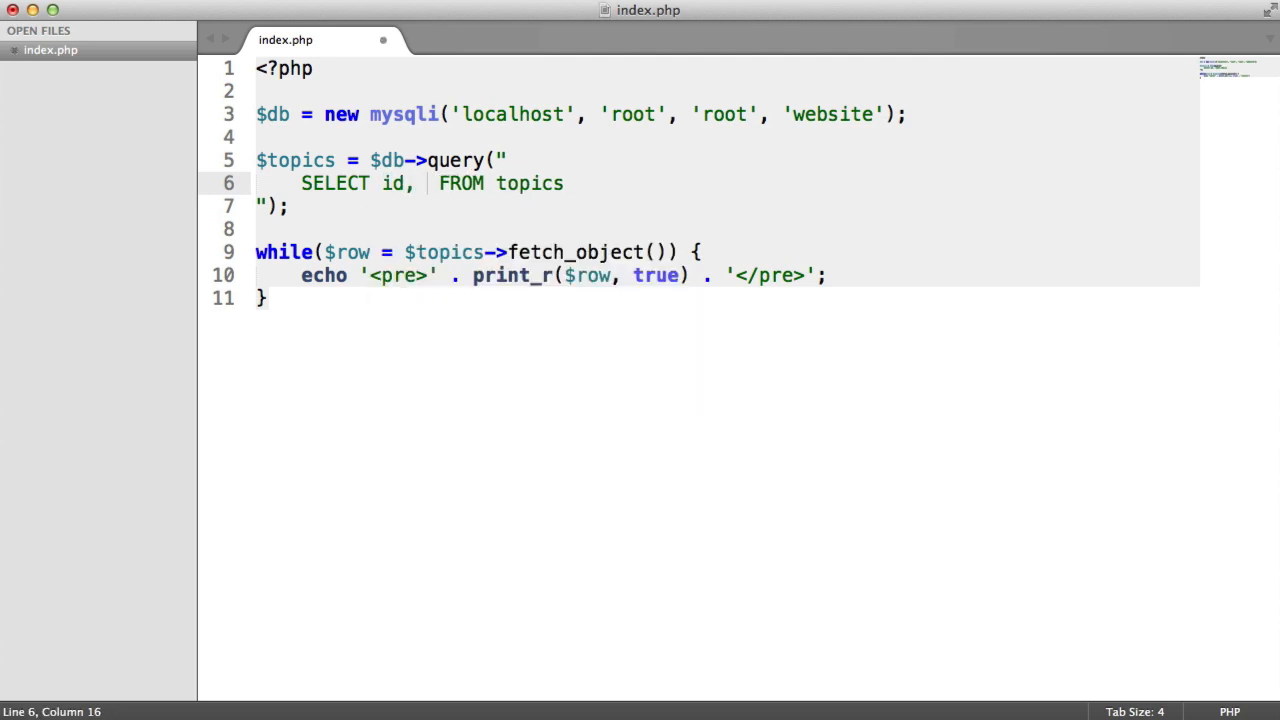
type("title")
key("ctrl+s")
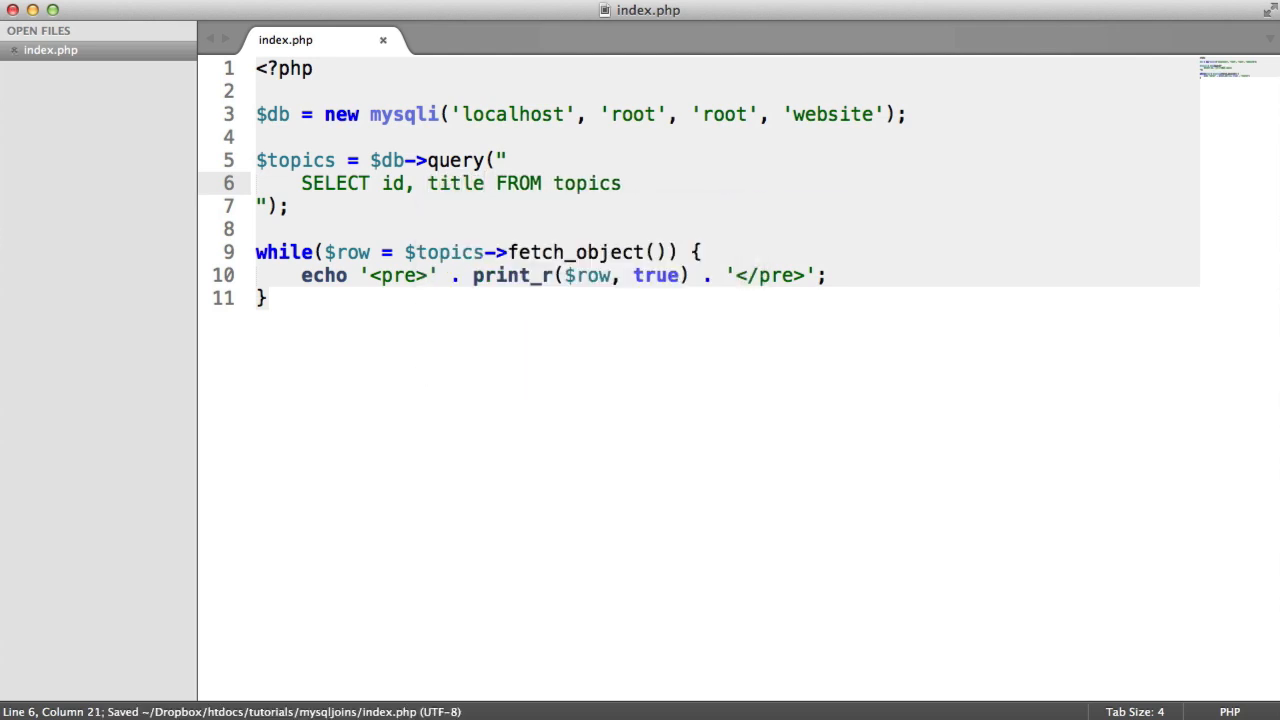
key("Left")
key("Left")
key("Left")
key("Right")
key("Right")
key("Right")
key("super+Tab")
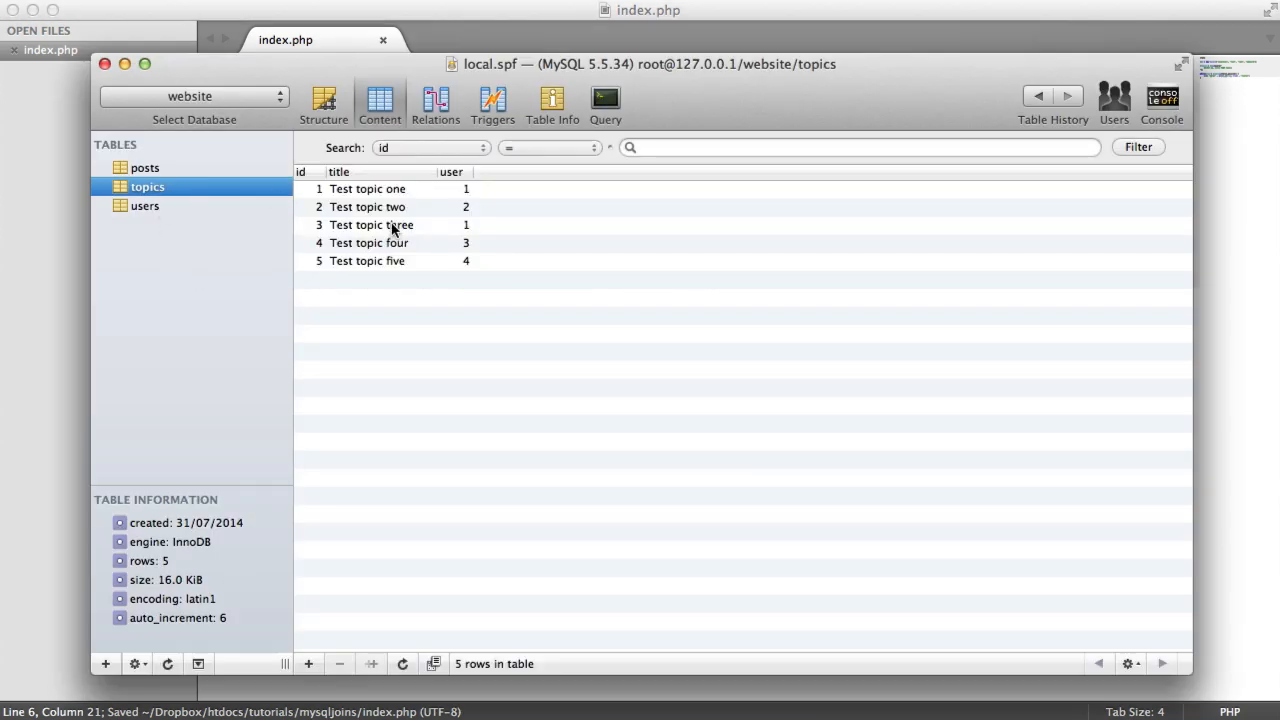
Step: Compare the users and topics table rows in Sequel Pro's sidebar
left_click(170, 205)
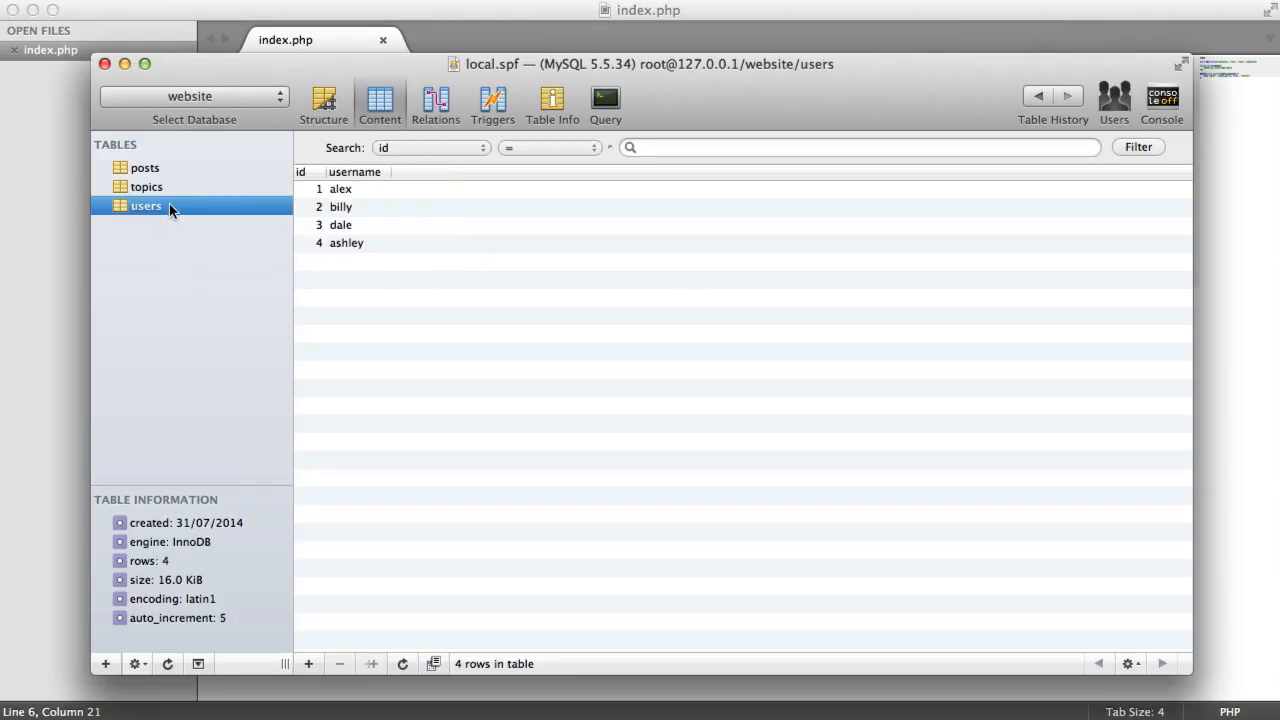
left_click(170, 189)
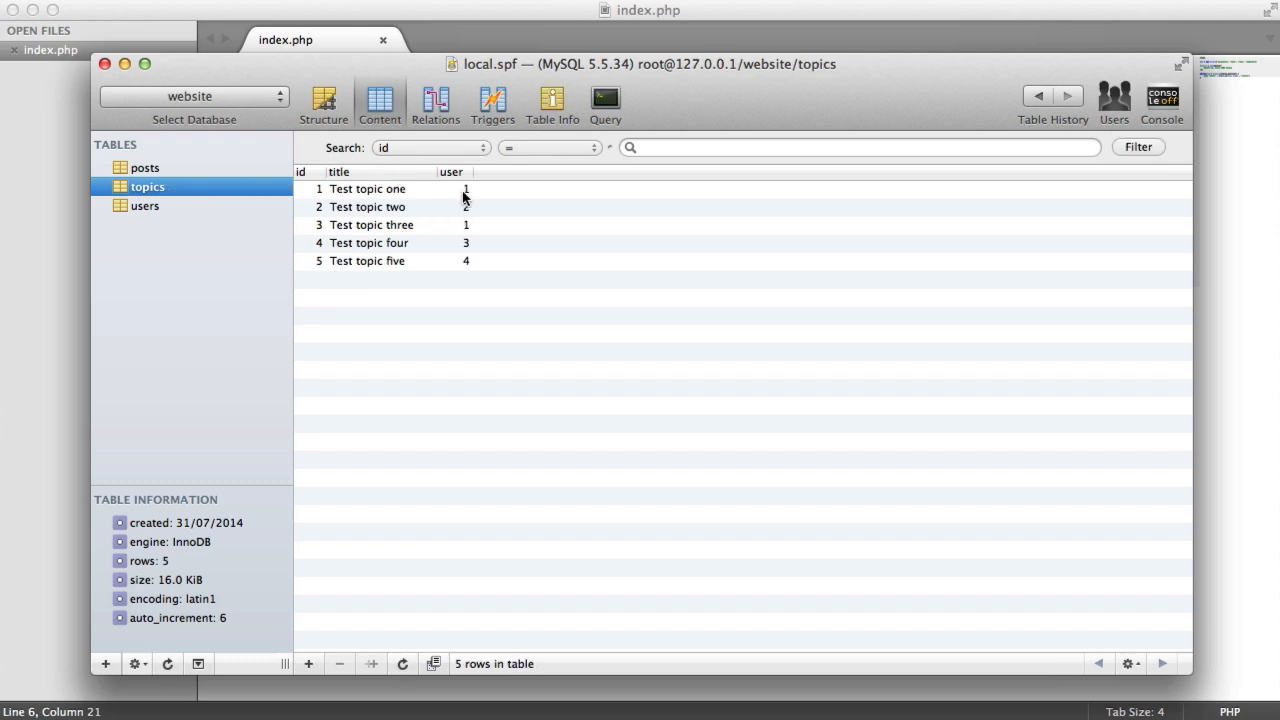
left_click(206, 205)
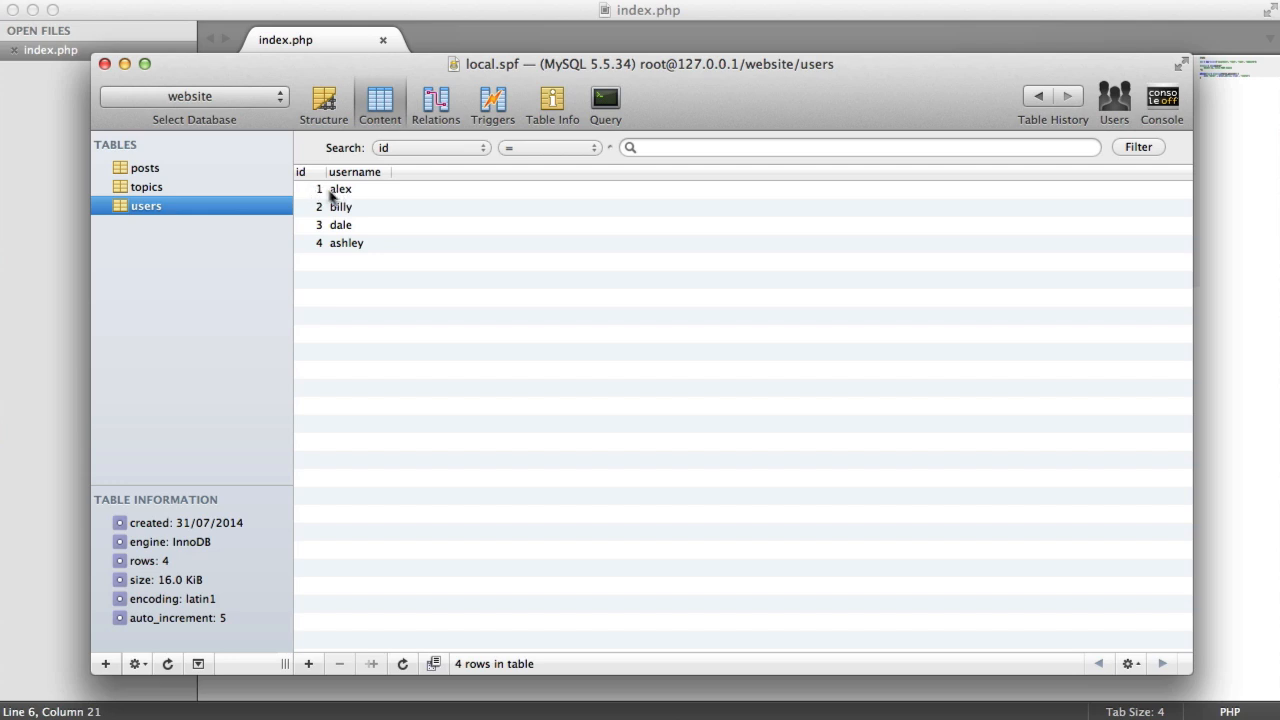
left_click(146, 187)
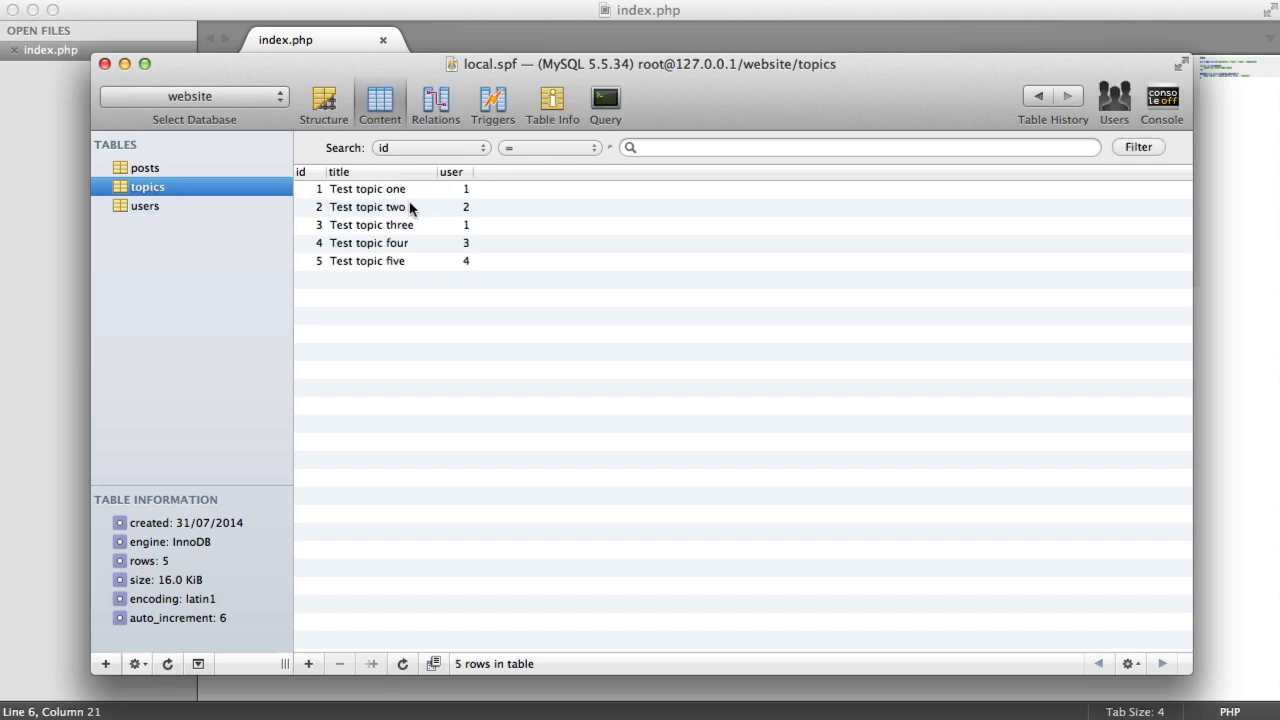
Step: Return to index.php, check the id column on line 6, and save the file
left_click(24, 270)
left_click_drag(382, 183, 480, 186)
left_click(381, 183)
key("ctrl+s")
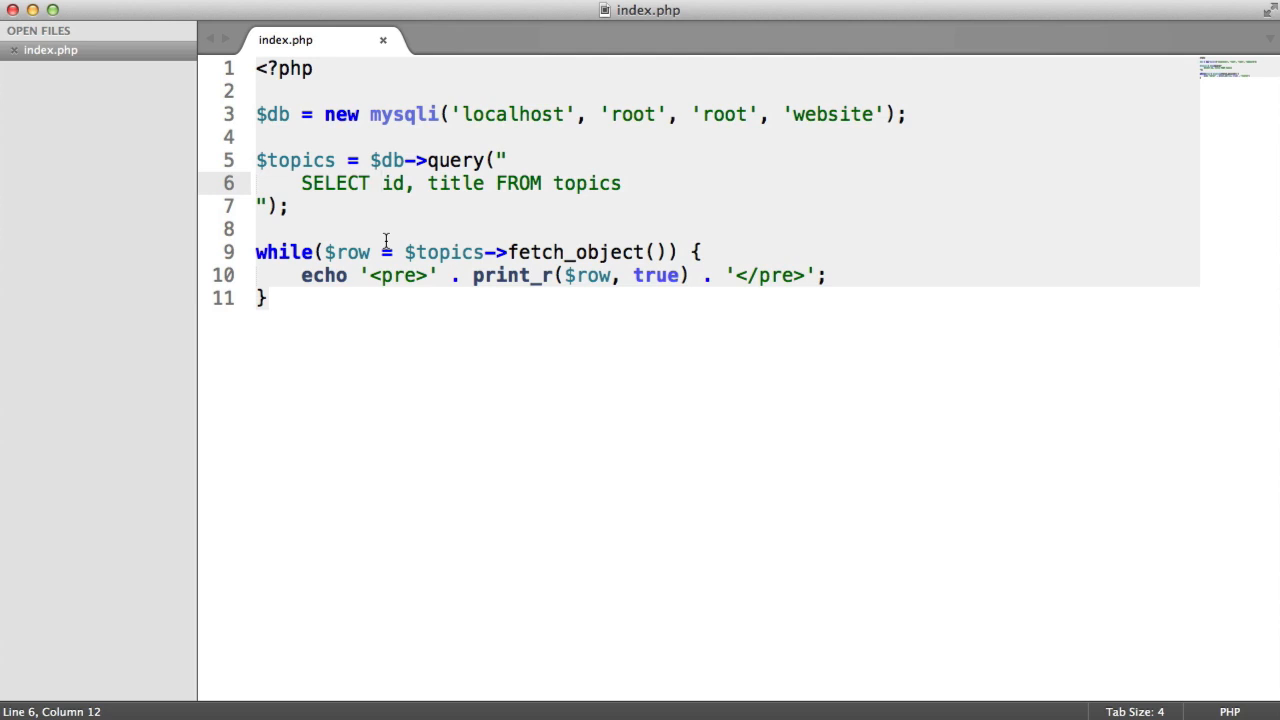
Step: Check the posts and topics tables in Sequel Pro against the id column, then save index.php
key("shift+Right")
key("shift+Right")
key("Right")
key("shift+Left")
key("shift+Left")
key("super+Tab")
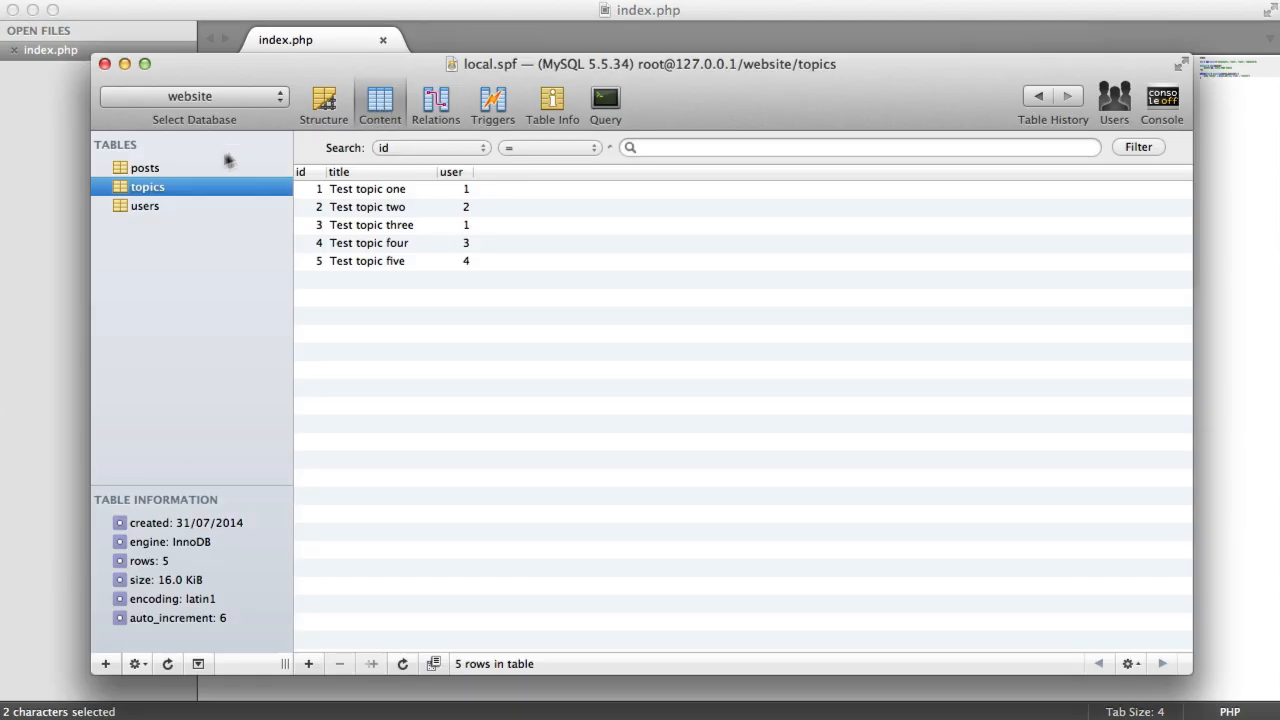
left_click(150, 168)
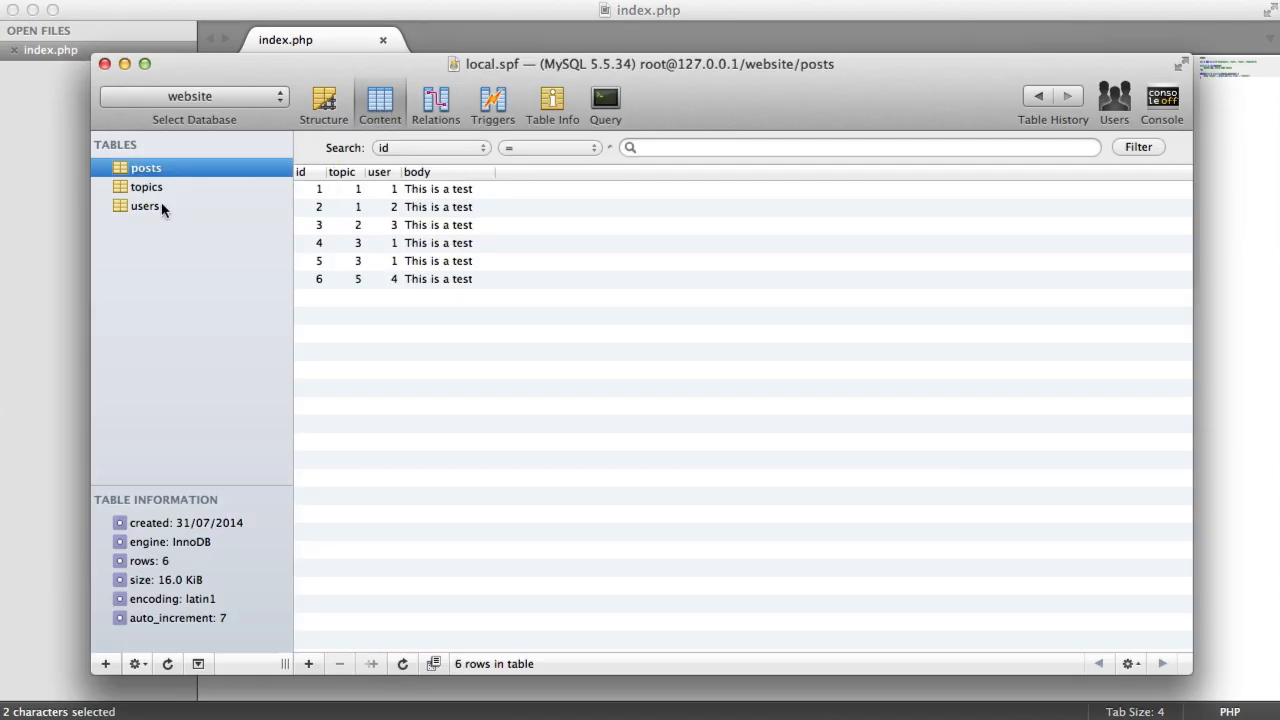
left_click(162, 206)
key("super+Tab")
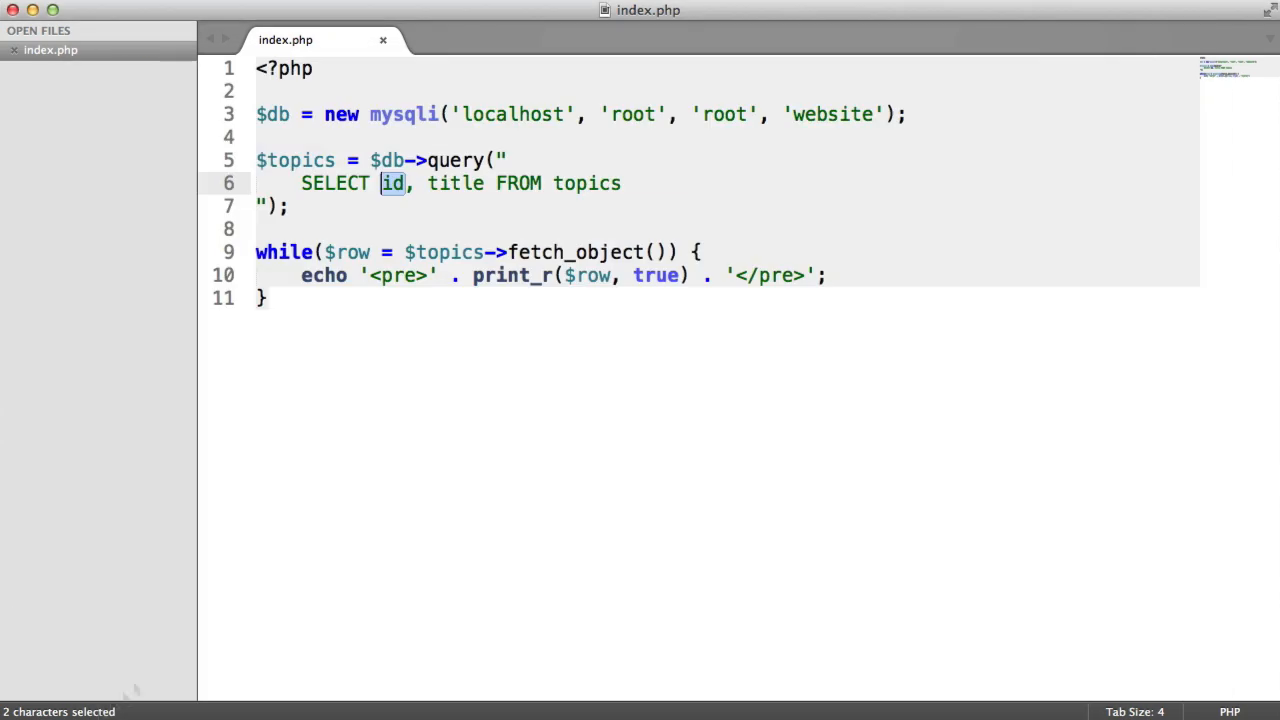
key("super+s")
Step: Qualify the columns as topics.id and topics.title and put FROM topics on its own line
key("Left")
type("topics.")
key("Right")
key("Right")
key("Right")
key("Right")
type("topics.")
key("Right")
key("Right")
key("Right")
key("Right")
key("Right")
key("Right")
key("Return")
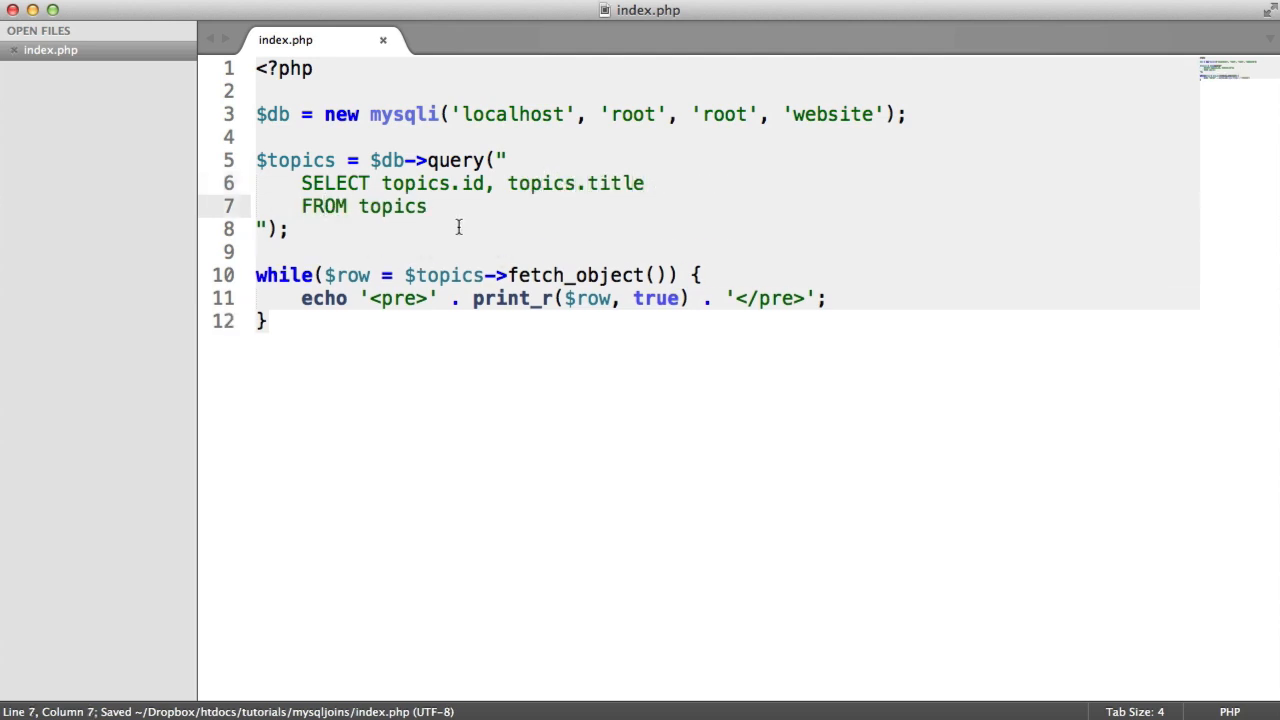
left_click(452, 208)
key("super+shift+Left")
left_click(432, 210)
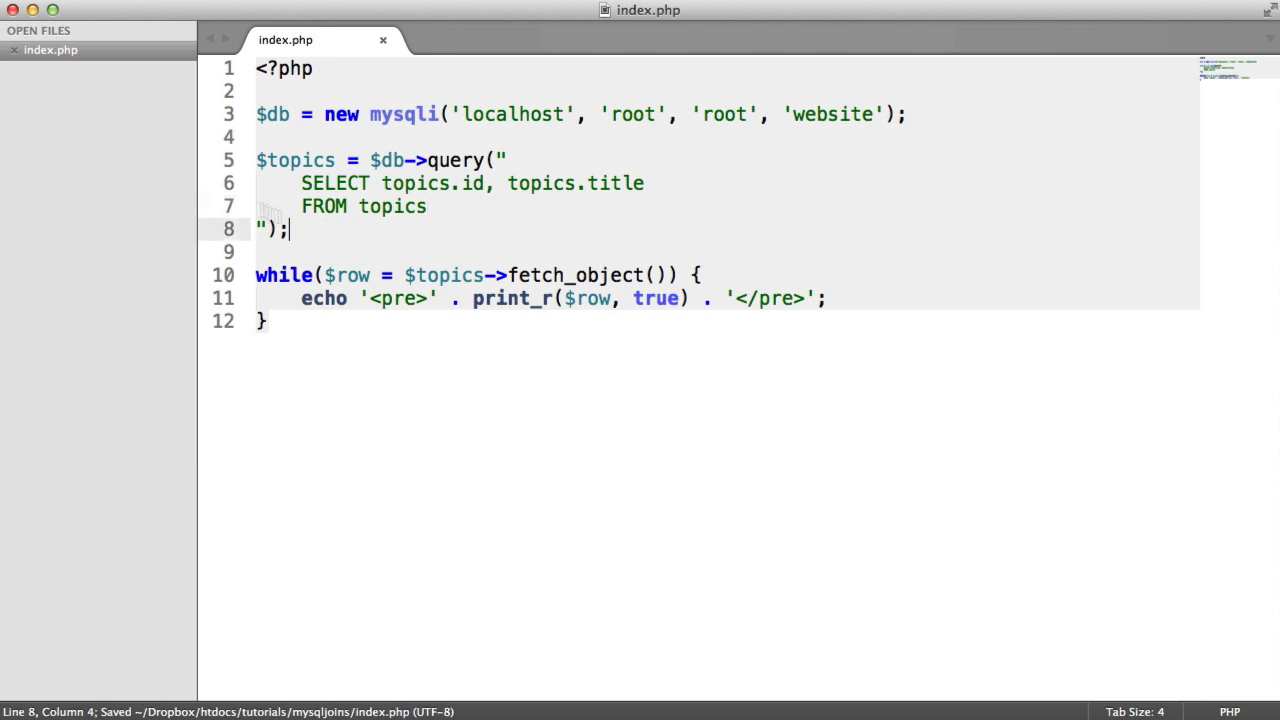
Step: Review the query lines and the FROM topics clause, then save the file
left_click(391, 241)
key("shift+Up")
key("shift+Up")
key("shift+Up")
left_click(445, 214)
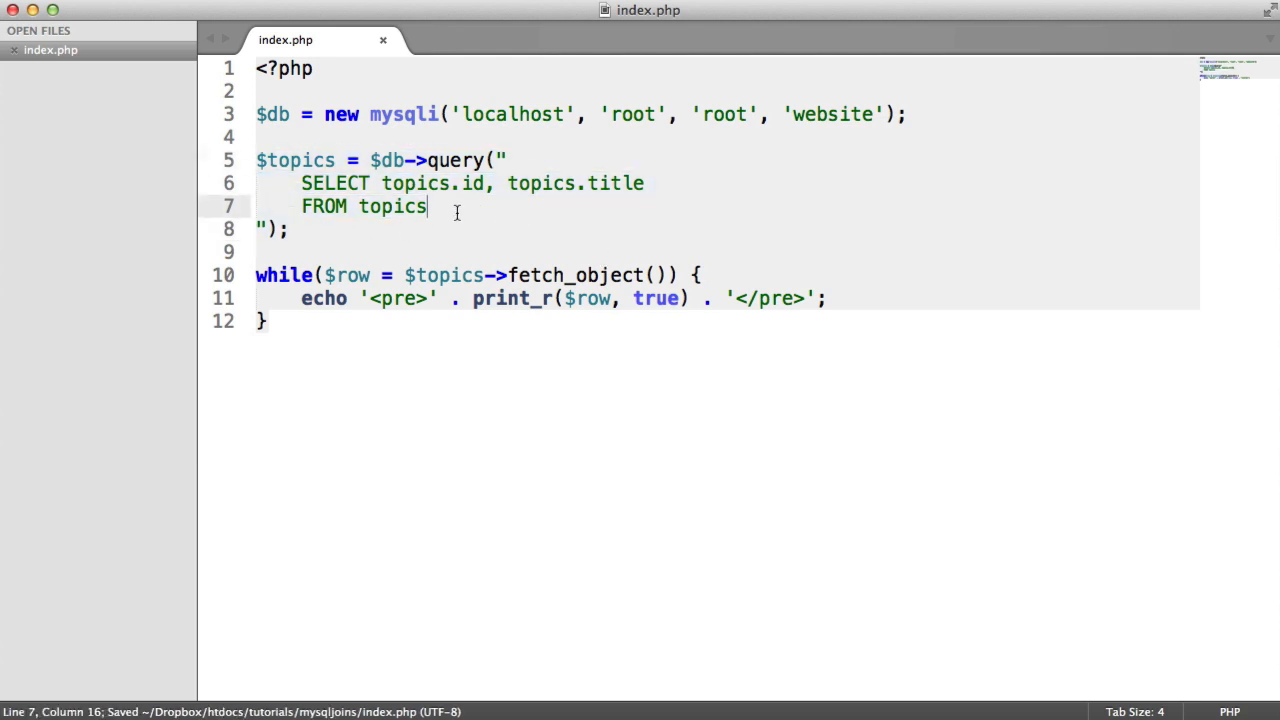
left_click_drag(302, 210, 435, 208)
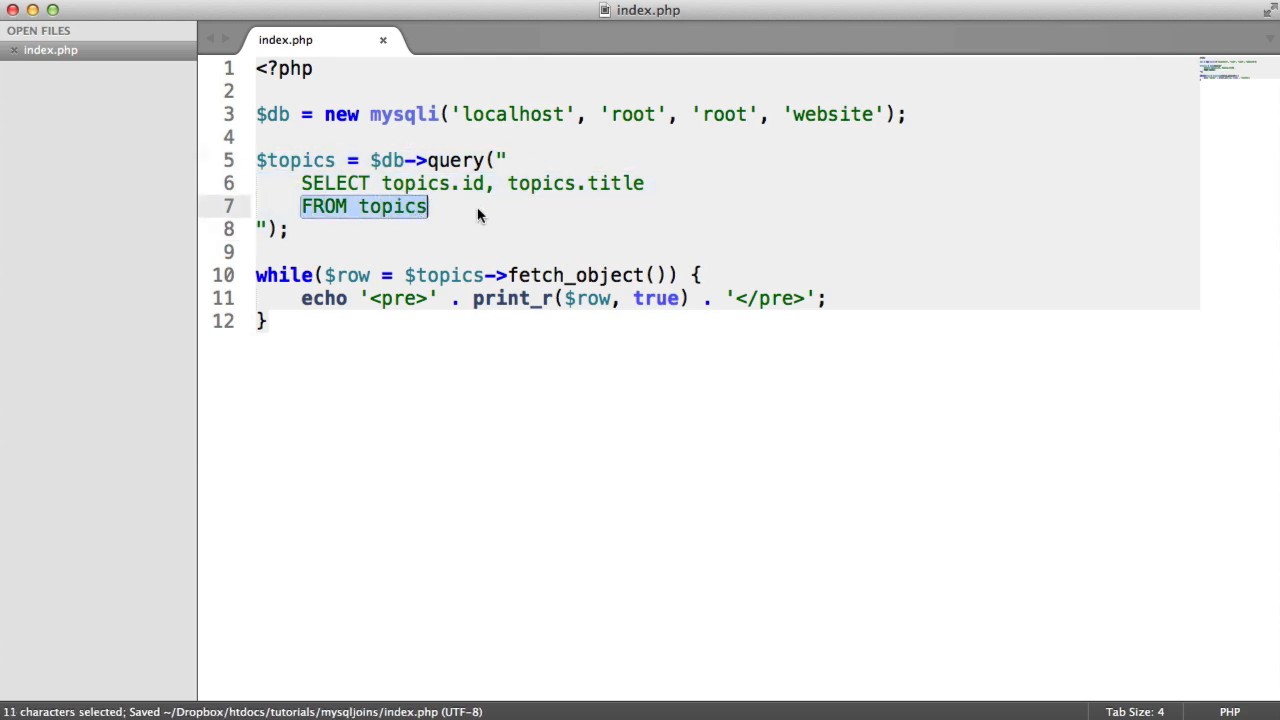
left_click(466, 212)
key("super+shift+Left")
left_click(455, 207)
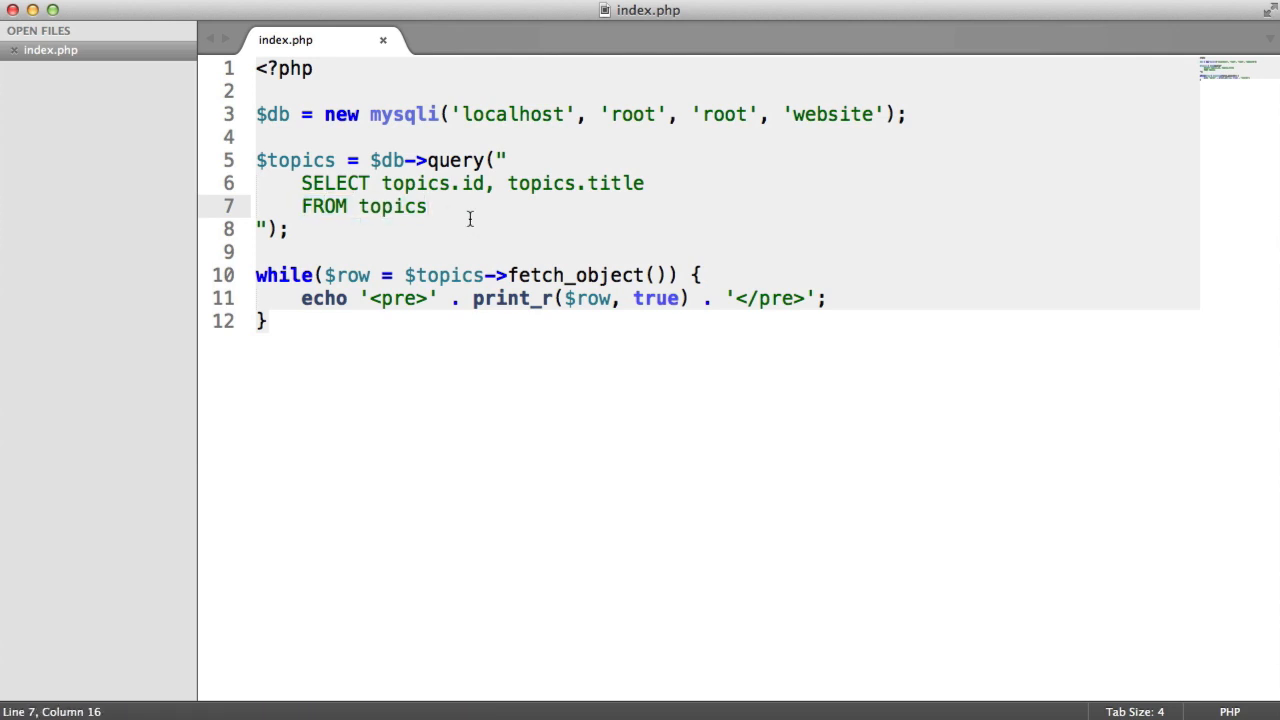
left_click(680, 182)
key("super+s")
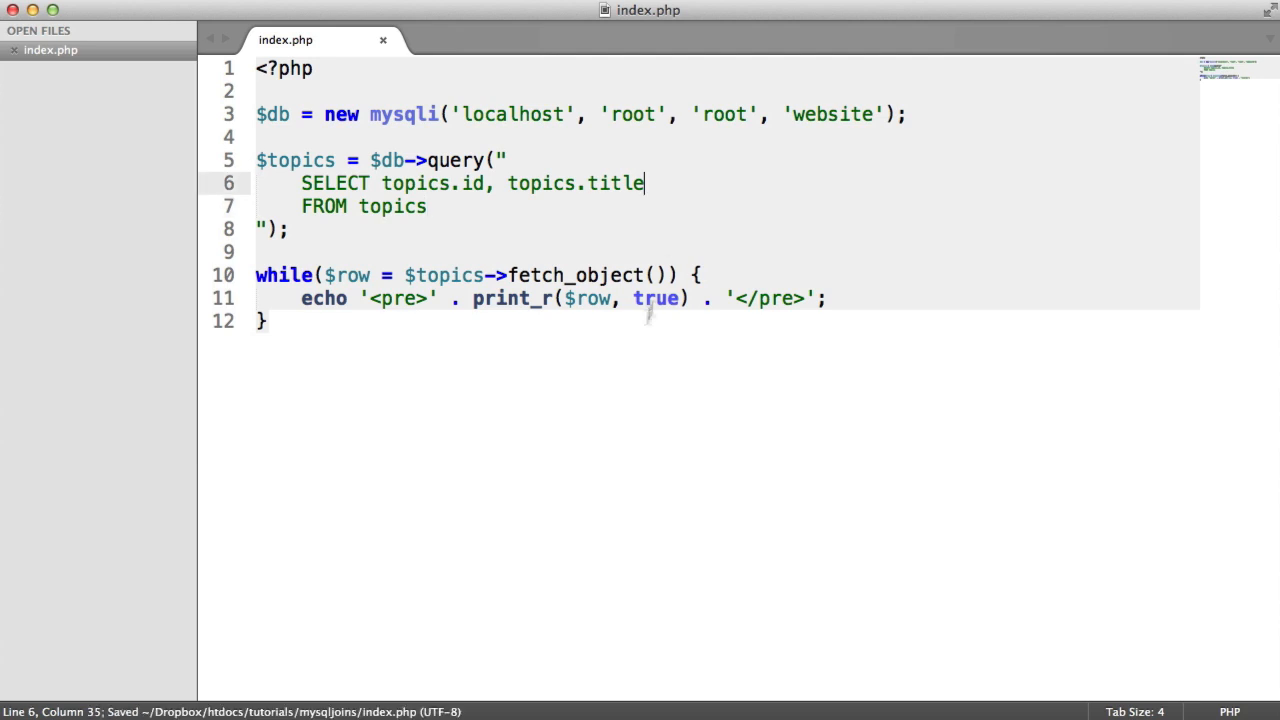
Step: Reload the page in Chrome to confirm the five topics show only id and title, then return to the code
key("super+Tab")
left_click(72, 52)
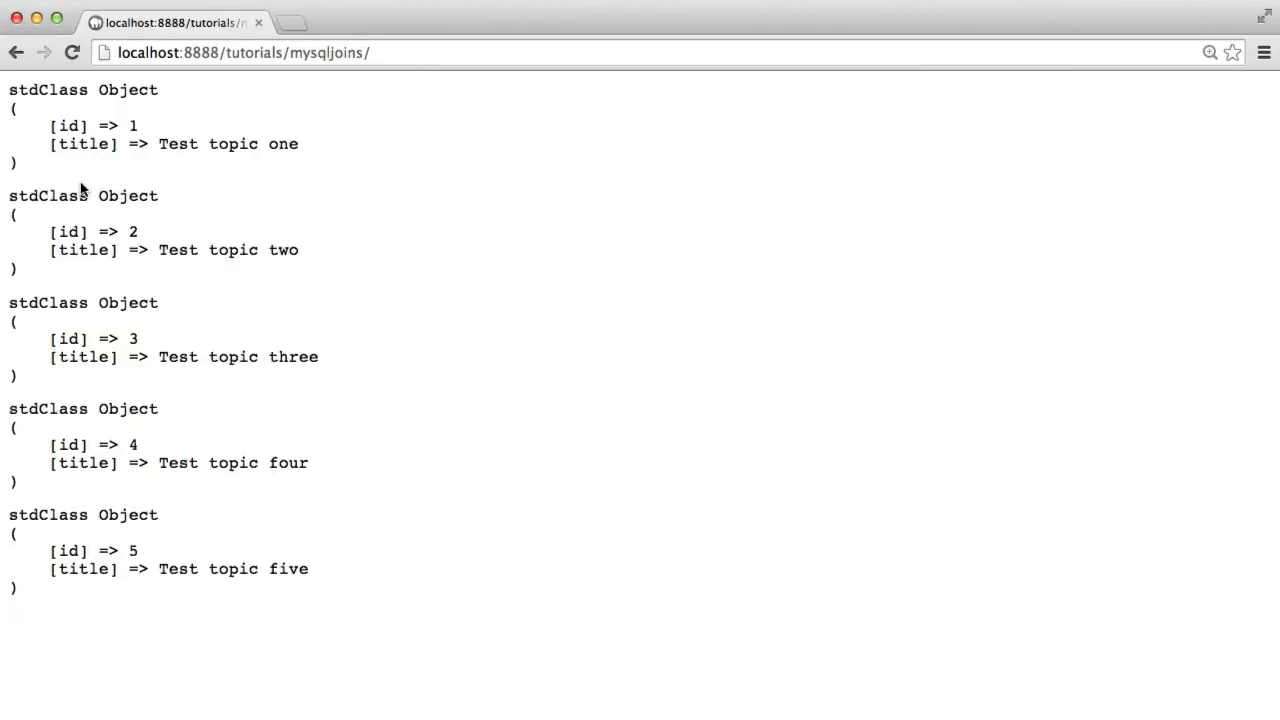
left_click_drag(58, 126, 80, 142)
left_click(80, 140)
double_click(66, 144)
left_click(100, 144)
key("super+Tab")
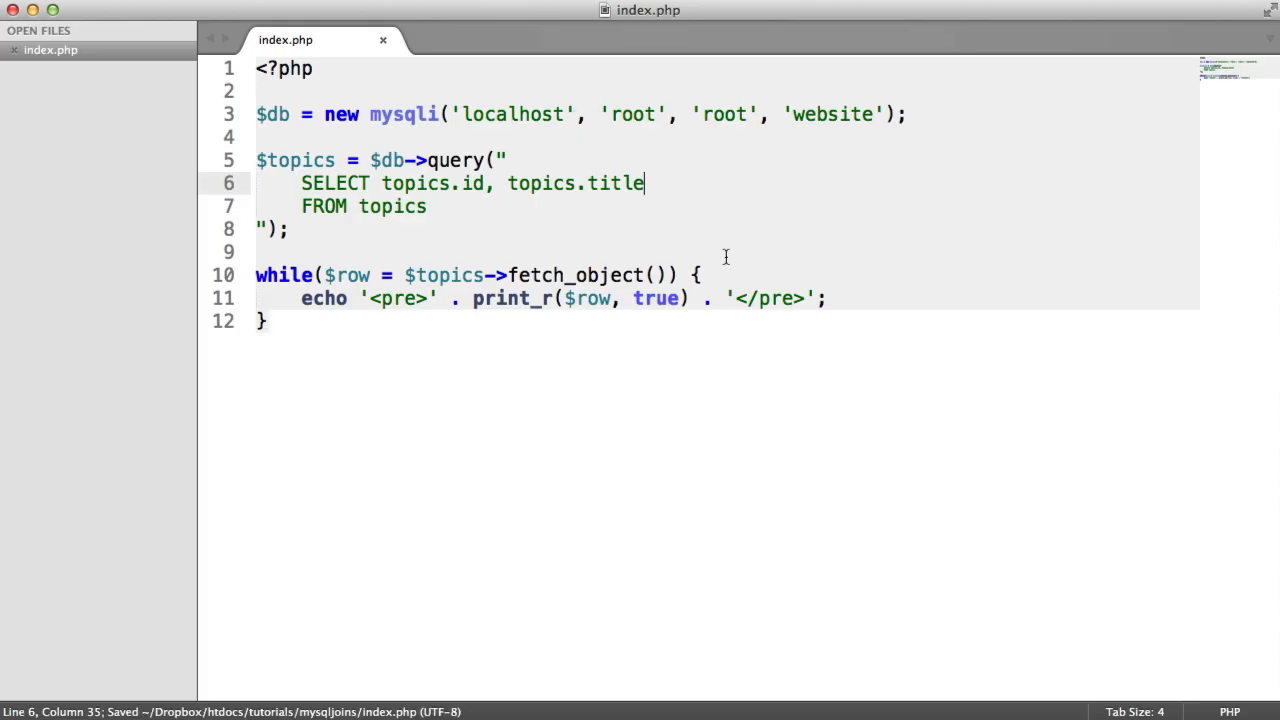
Step: Add users.username to the selected columns, save, and reload Chrome, which shows a fatal fetch_object() error
key("super+s")
type(",")
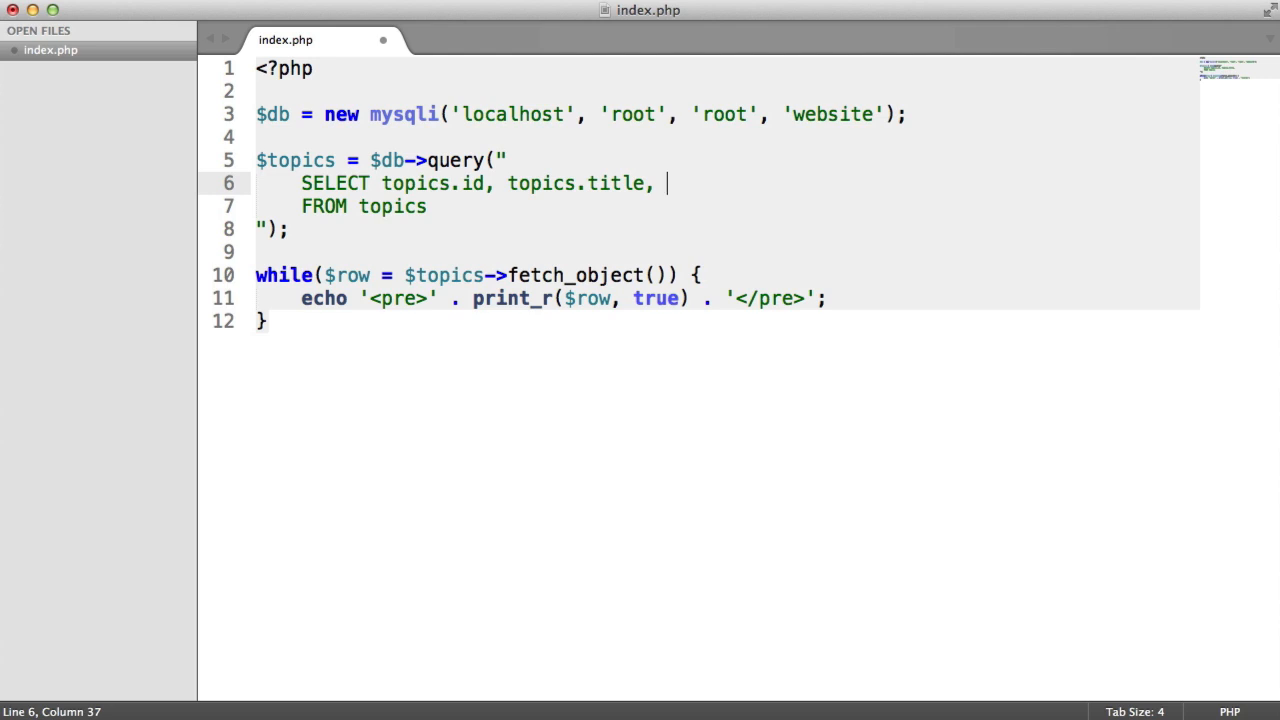
type("users.")
type("username")
key("super+s")
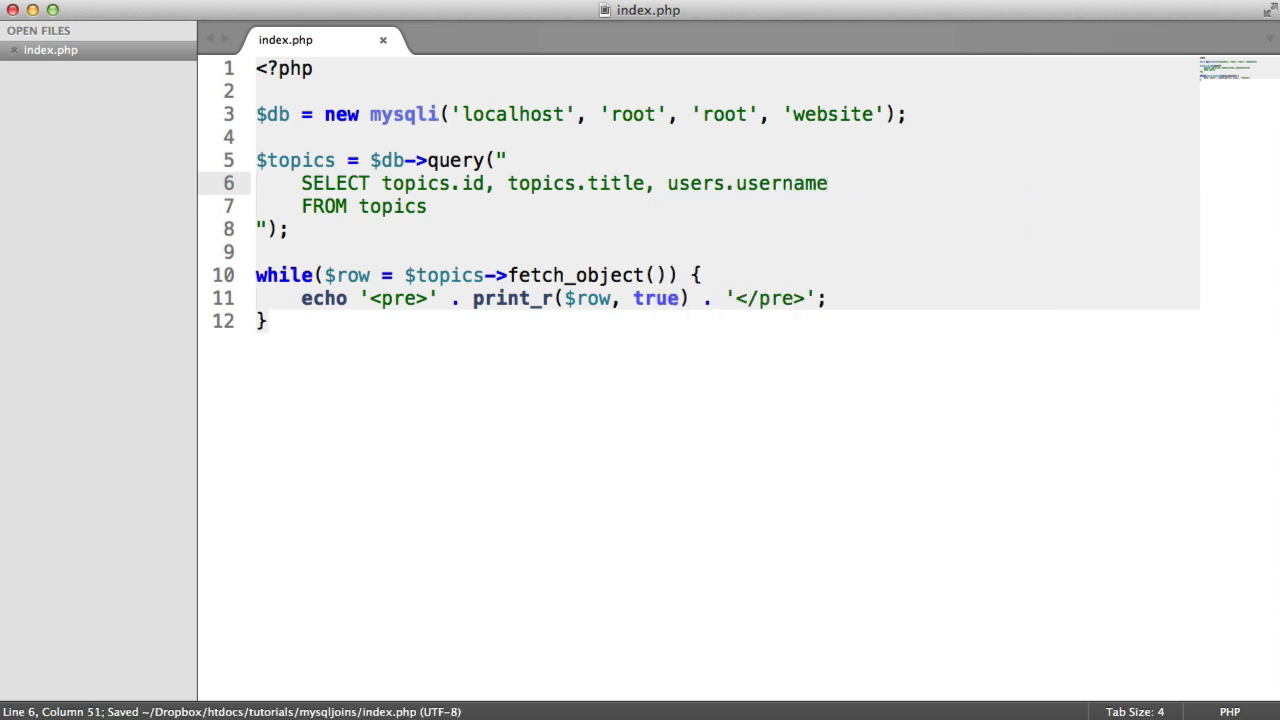
key("super+Tab")
left_click(72, 52)
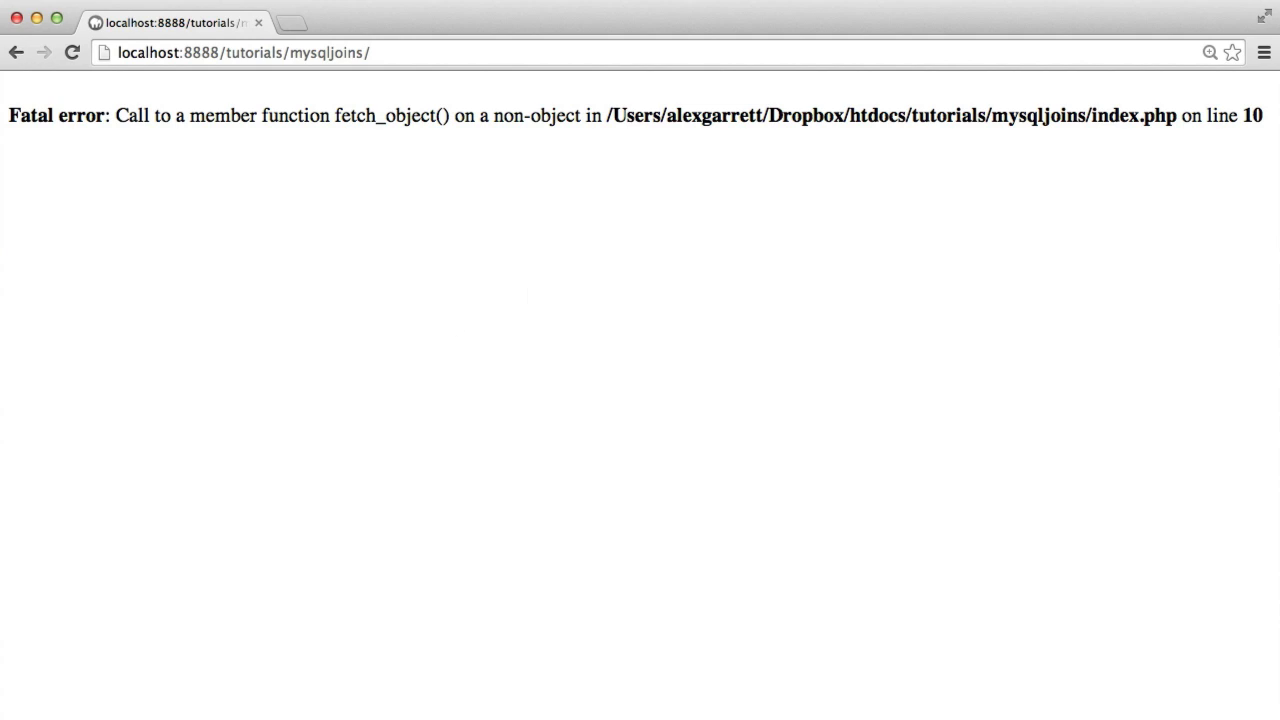
Step: Start an INNER JOIN clause on a new line beneath FROM topics and save index.php
key("super+Tab")
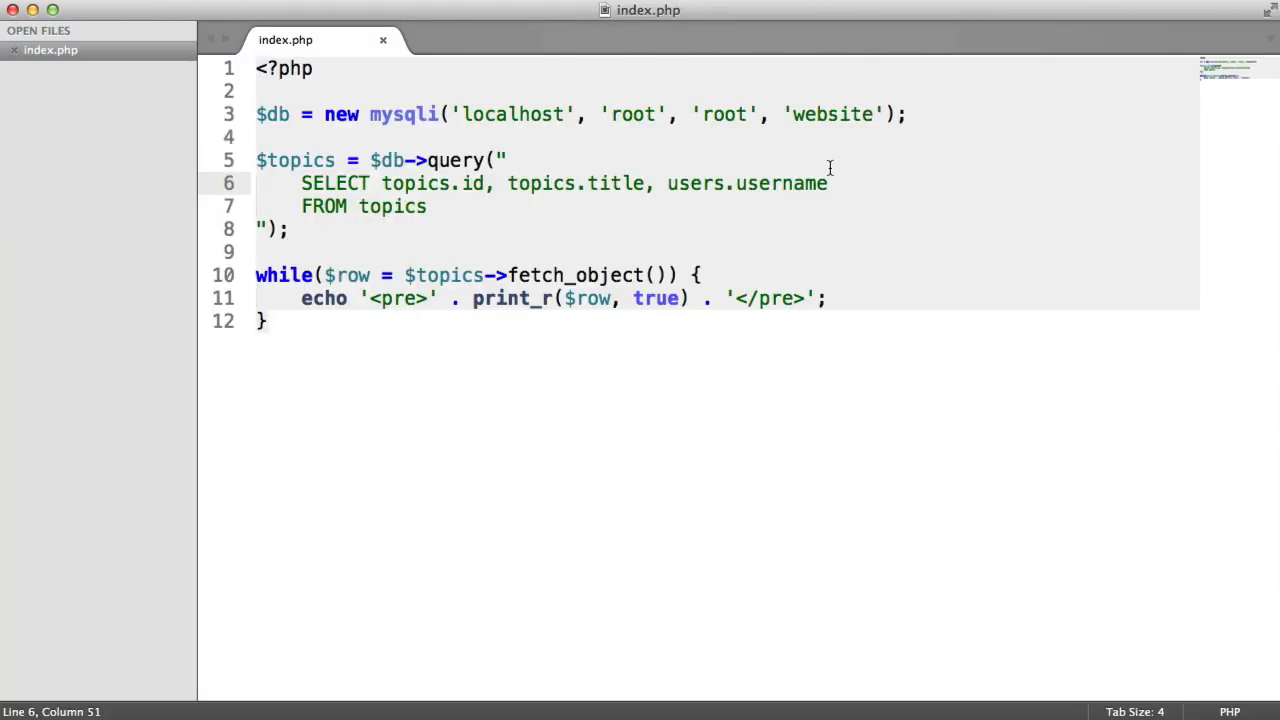
key("super+s")
left_click(577, 204)
key("Return")
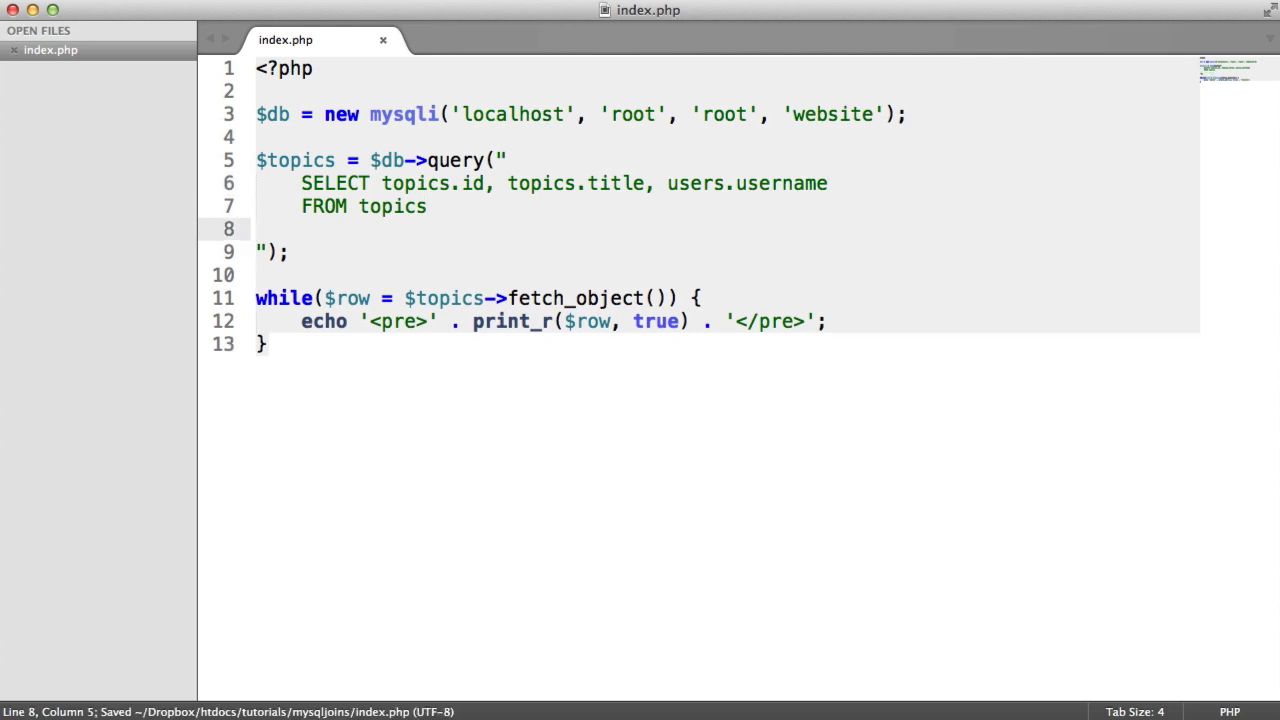
left_click_drag(667, 183, 829, 184)
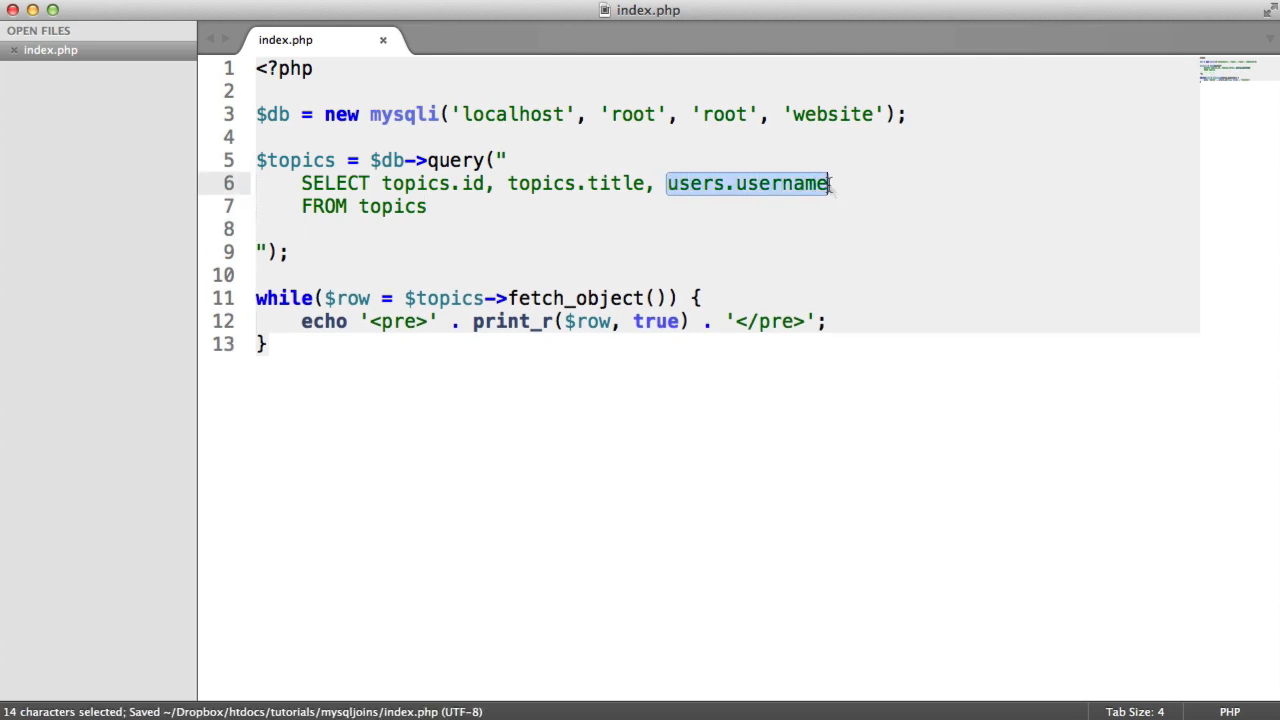
left_click(836, 191)
left_click(607, 237)
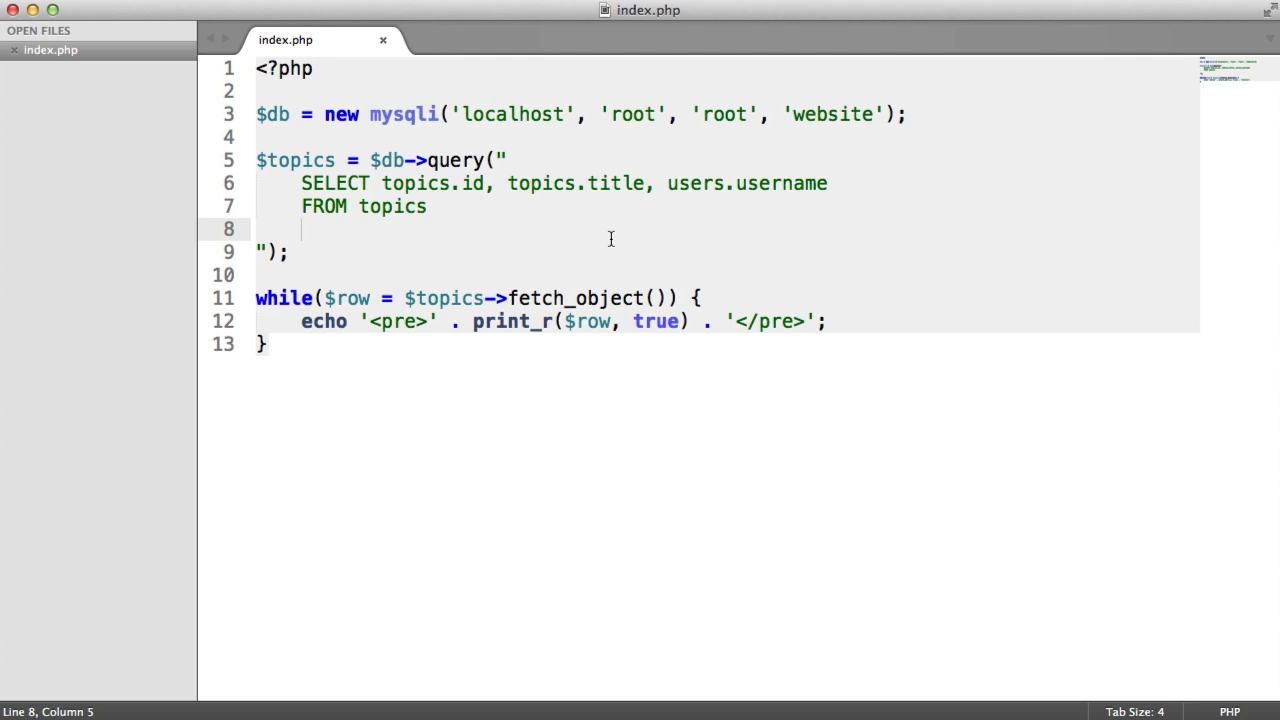
type("INNER JOIN")
Step: Complete INNER JOIN users, save, and start a new line for the ON condition
key("ctrl+s")
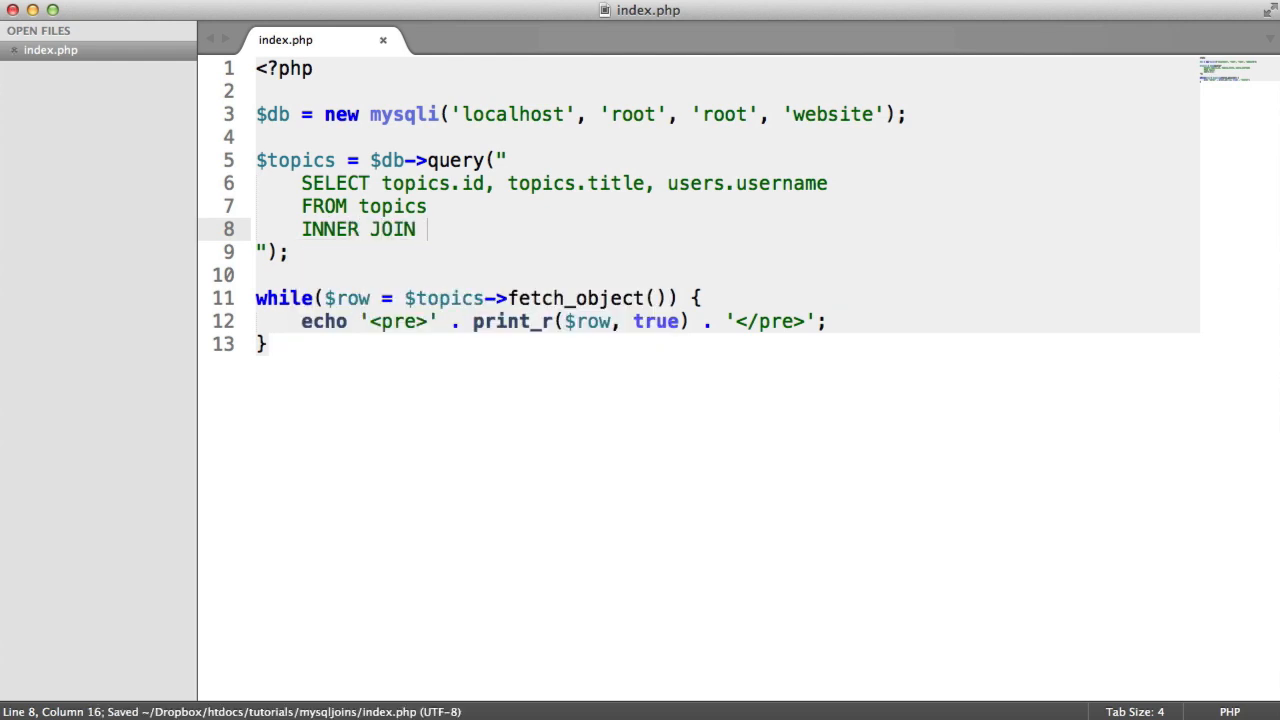
type("users")
key("Escape")
key("shift+Left")
key("shift+Left")
key("shift+Left")
key("shift+Left")
key("Right")
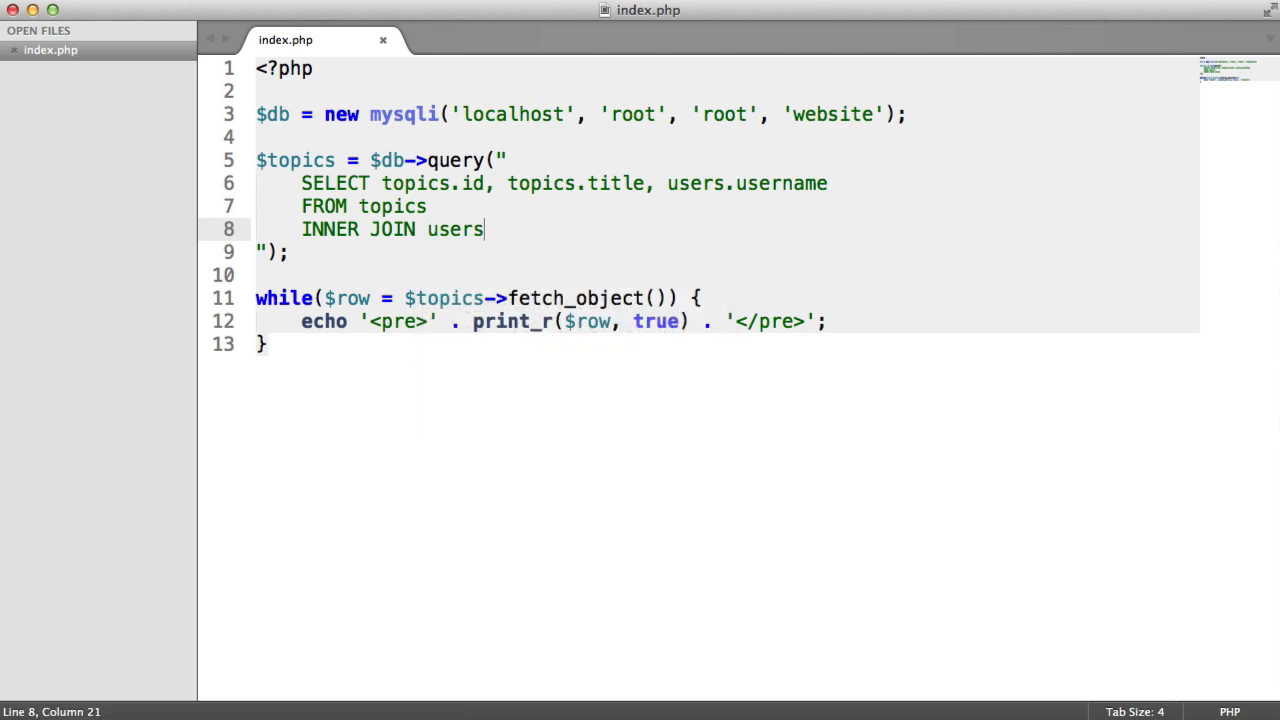
key("ctrl+s")
key("Return")
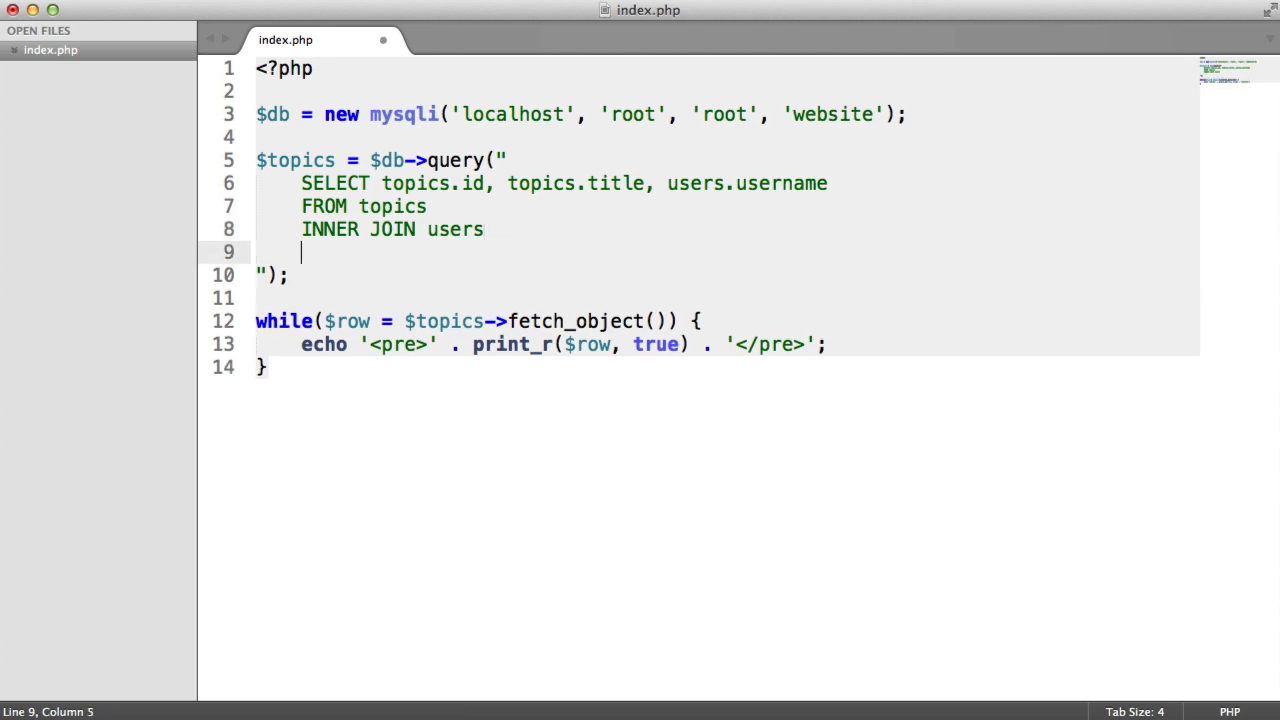
Step: Compare the topics and users table rows in Sequel Pro, then return to index.php
key("super+Tab")
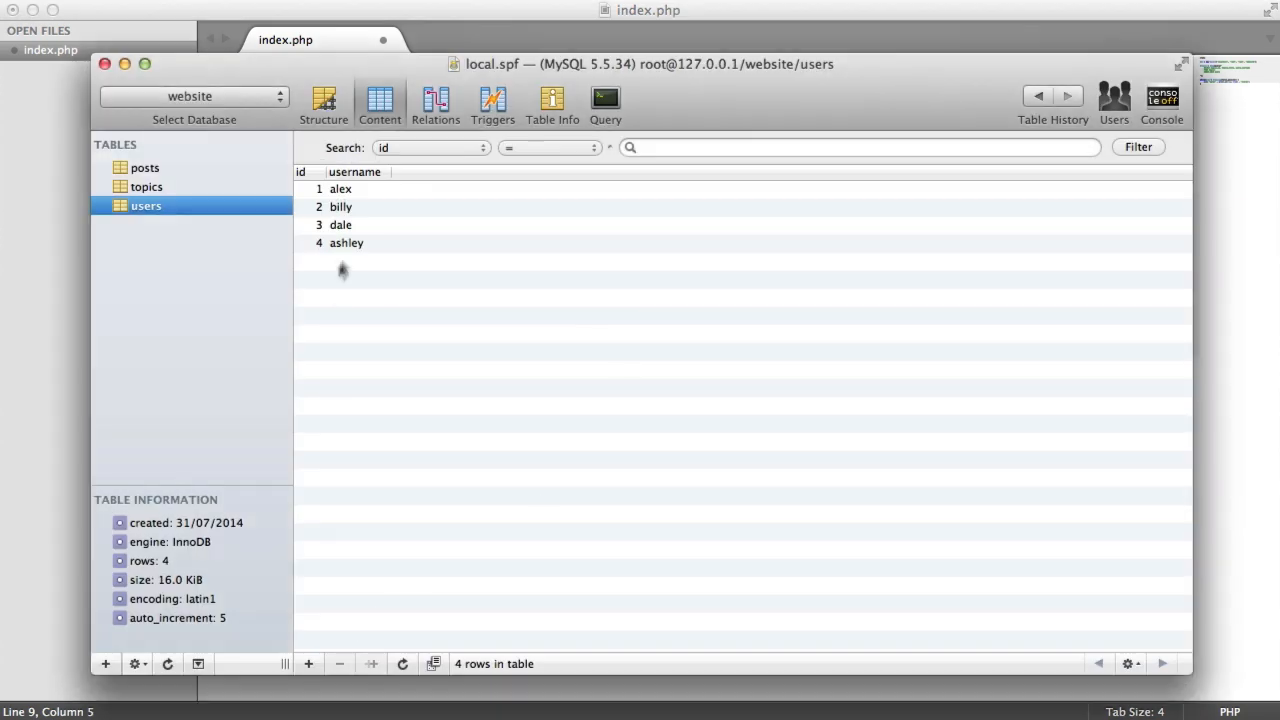
left_click(160, 190)
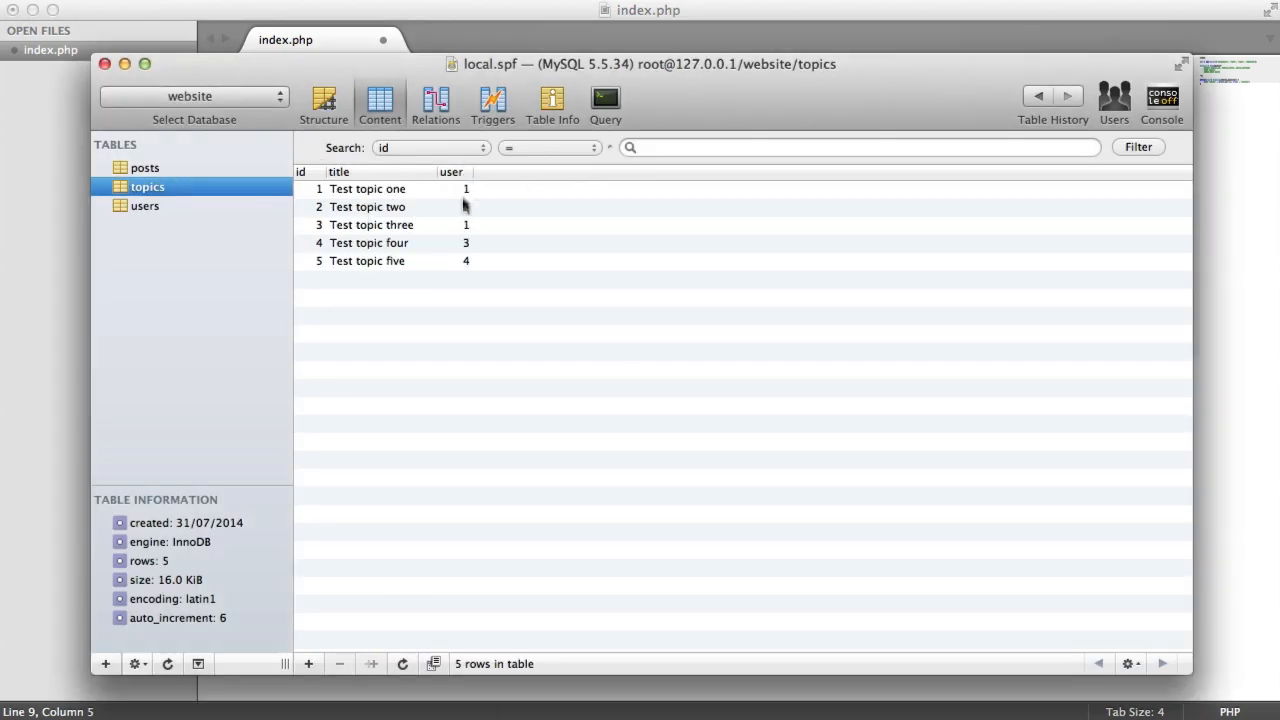
left_click(220, 208)
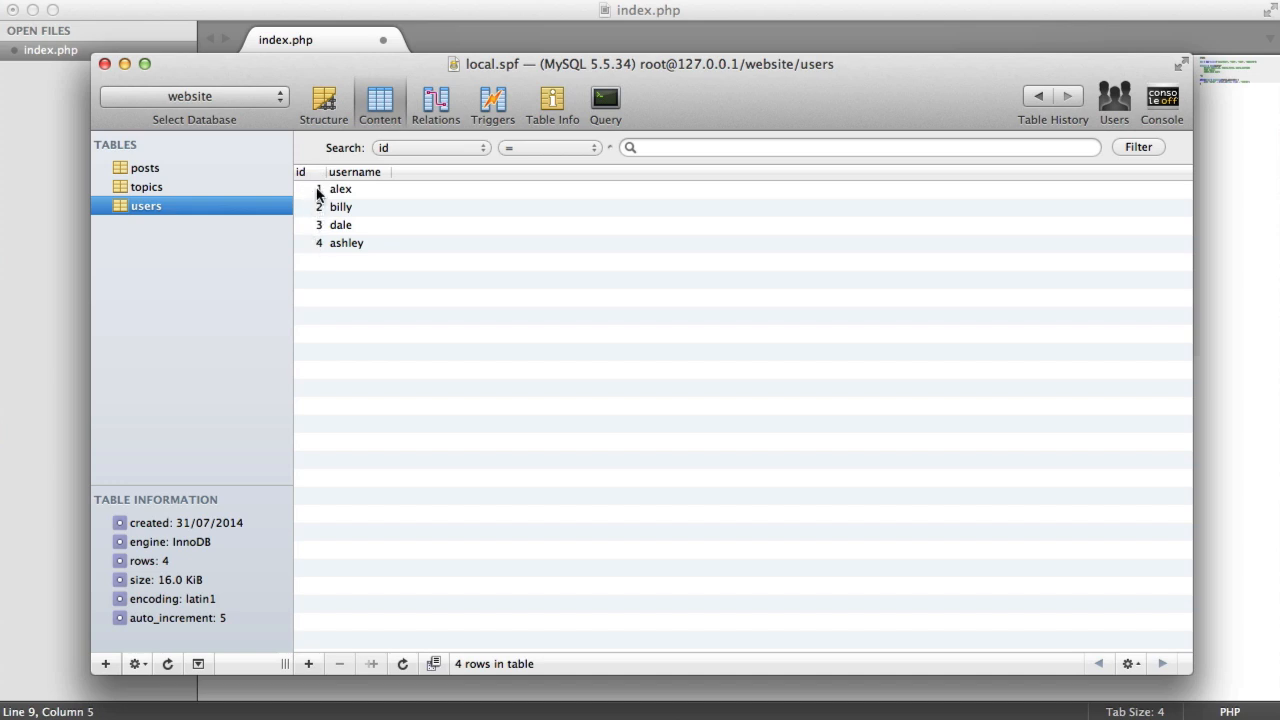
left_click(160, 187)
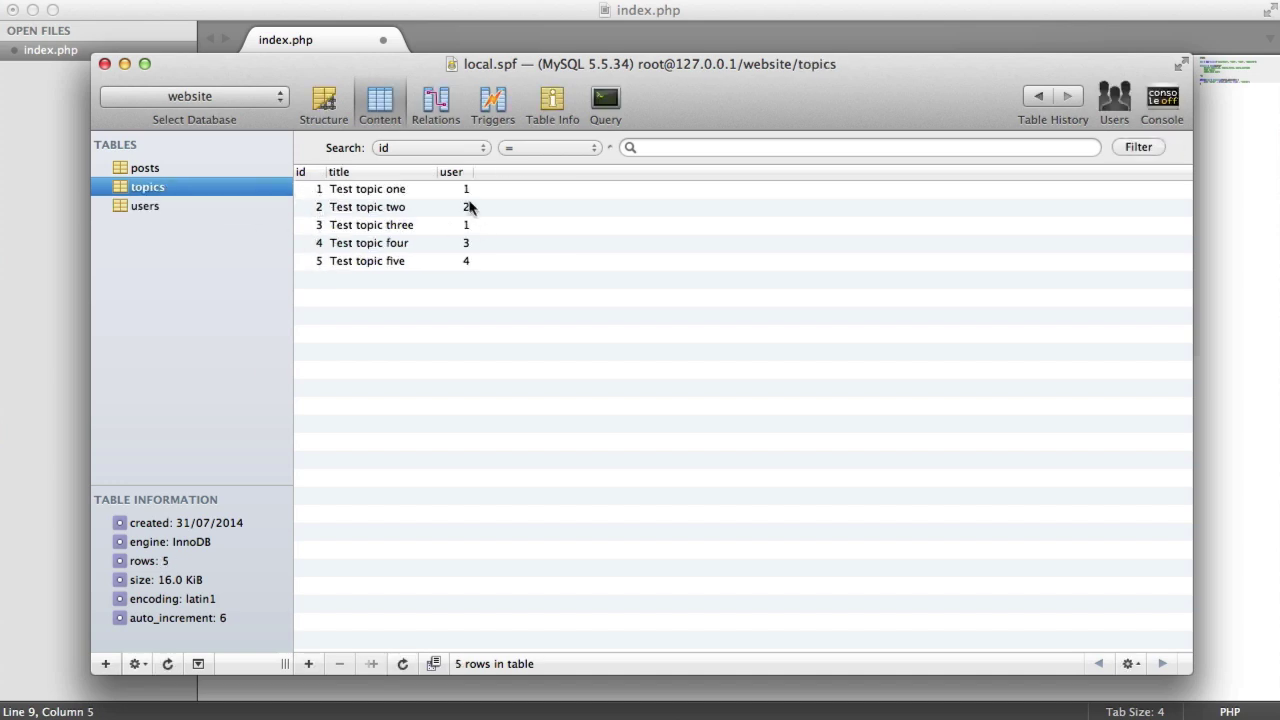
left_click(210, 206)
left_click(86, 304)
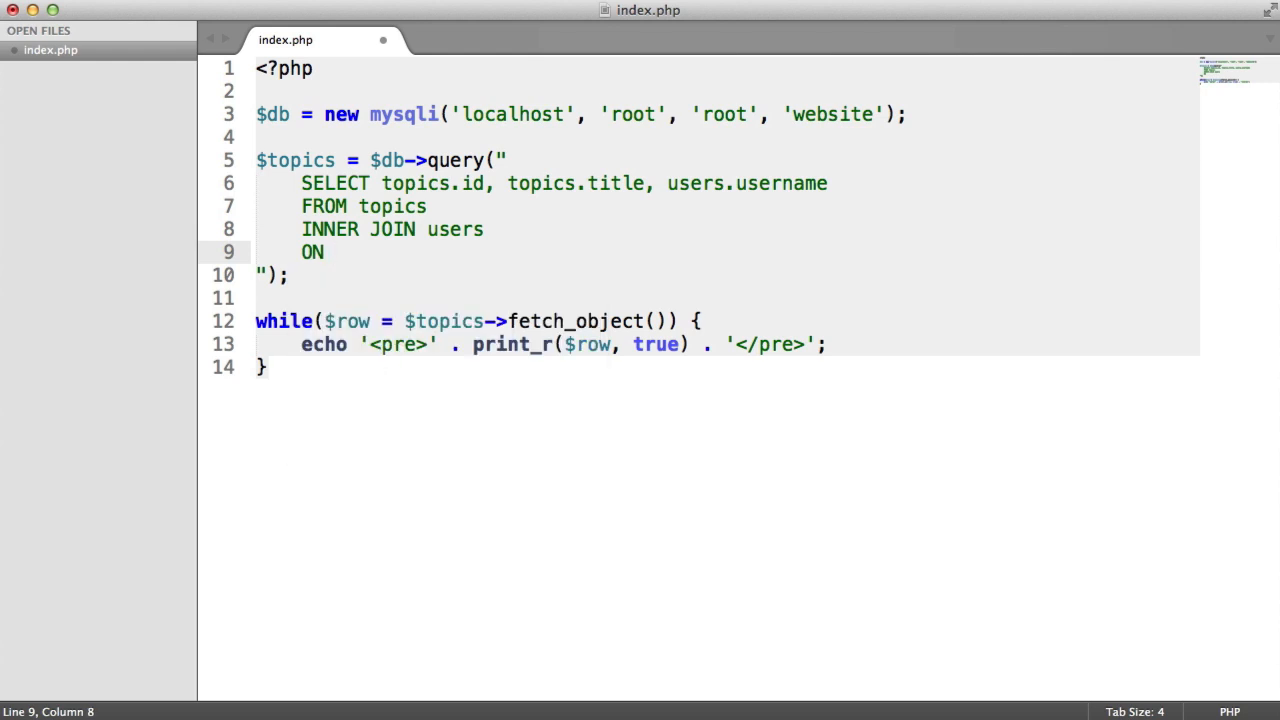
type("topics.")
type("user")
Step: Write the join condition ON topics.user = users.id, save, and reload the page to test it
key("ctrl+s")
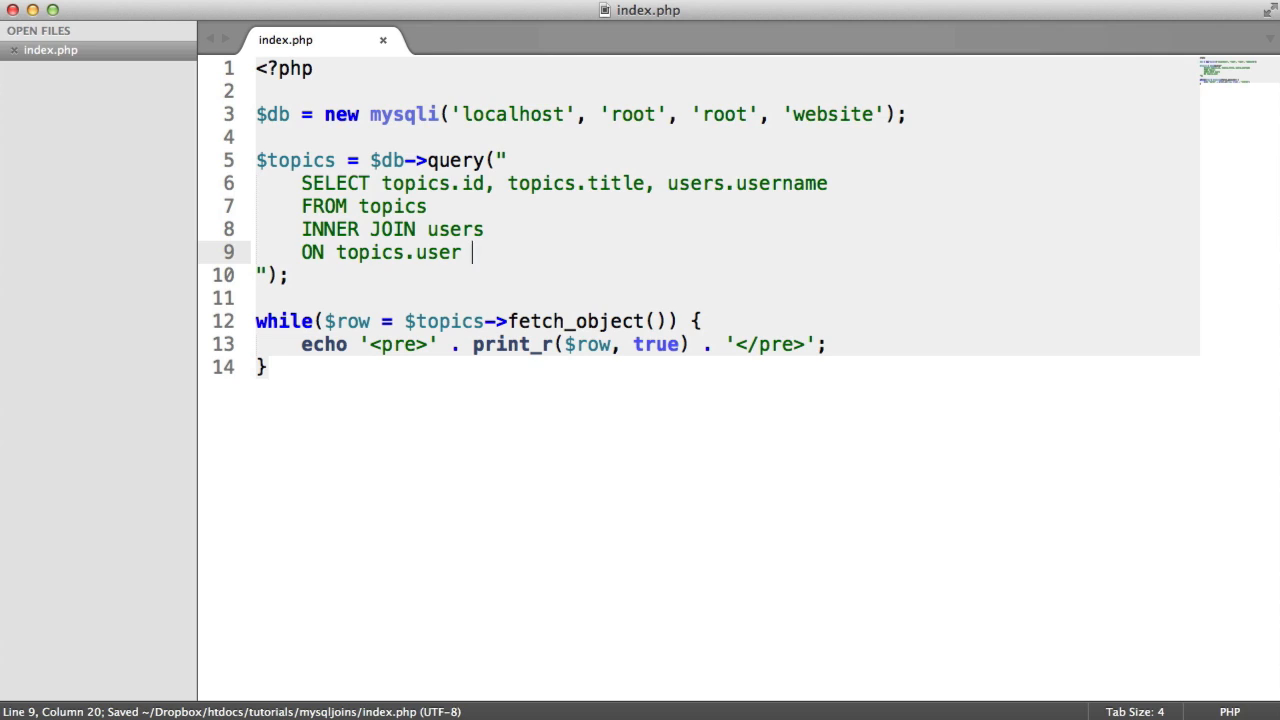
type("= us")
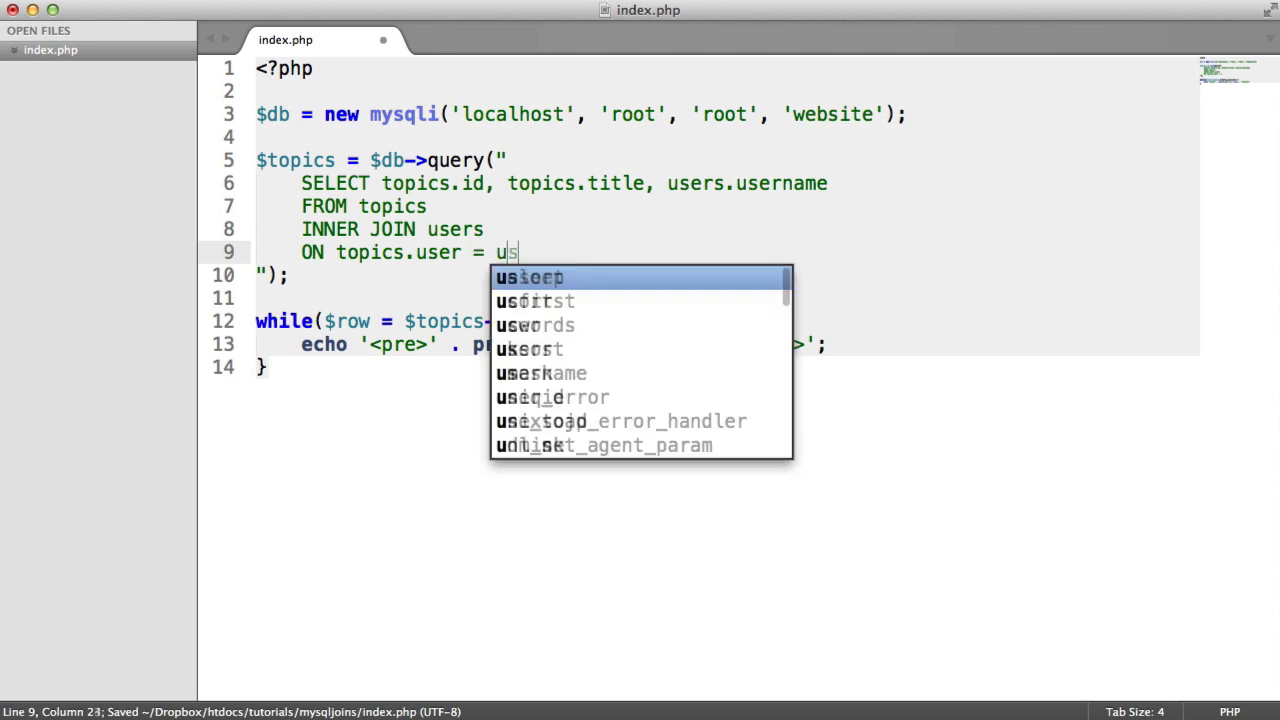
type("er.id")
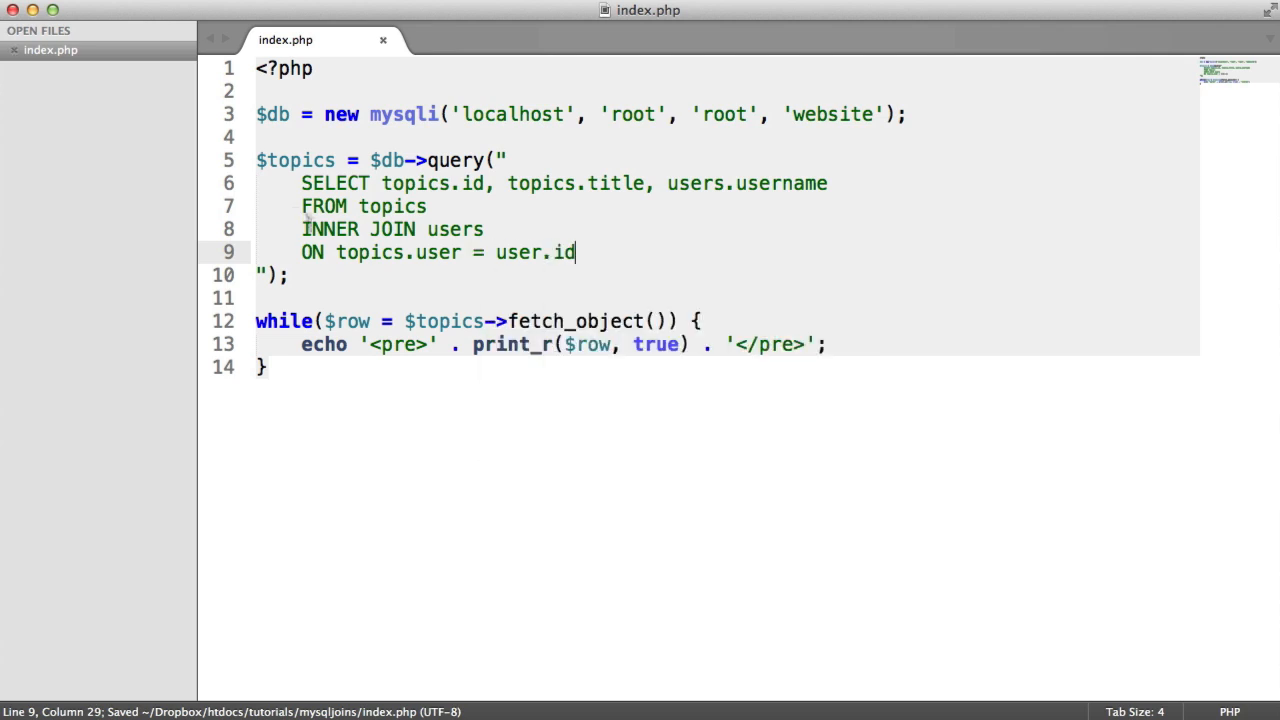
left_click_drag(336, 252, 616, 250)
left_click(616, 250)
key("super+Tab")
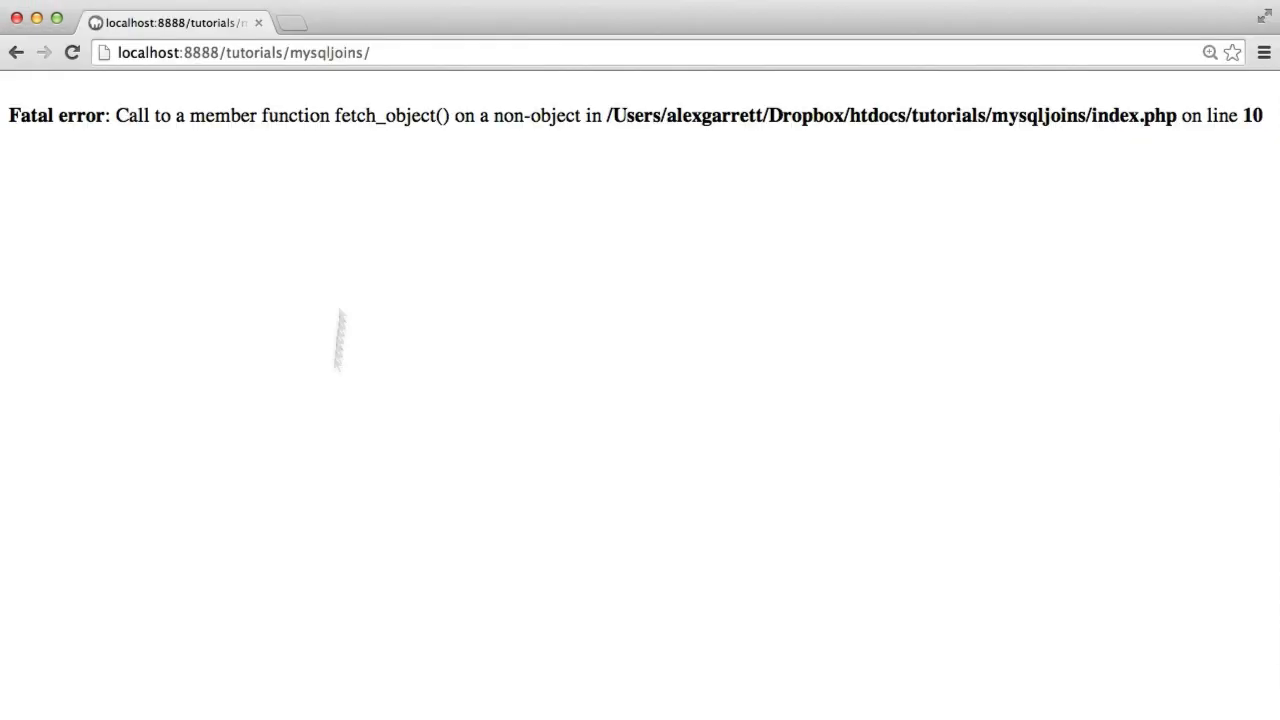
left_click(72, 52)
Step: Correct the users table name in the join, save, and reload to see all five topics with usernames like alex
key("super+Tab")
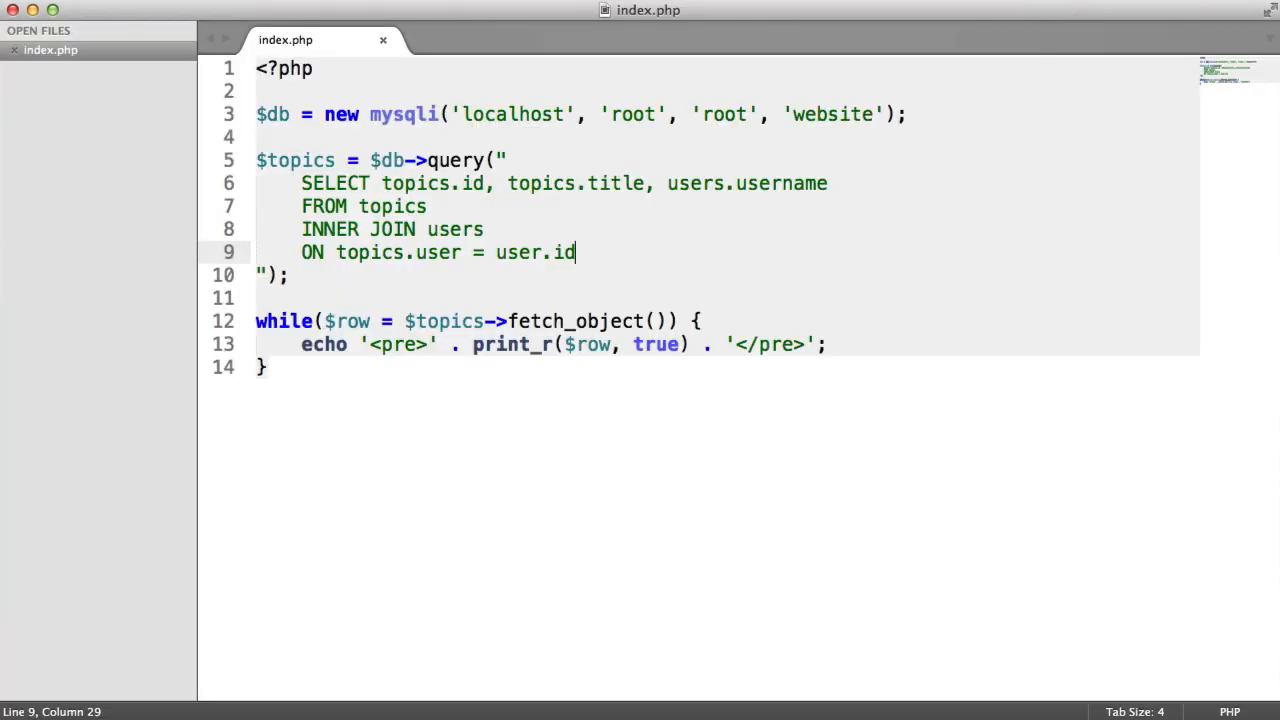
left_click(551, 252)
type("s")
key("super+s")
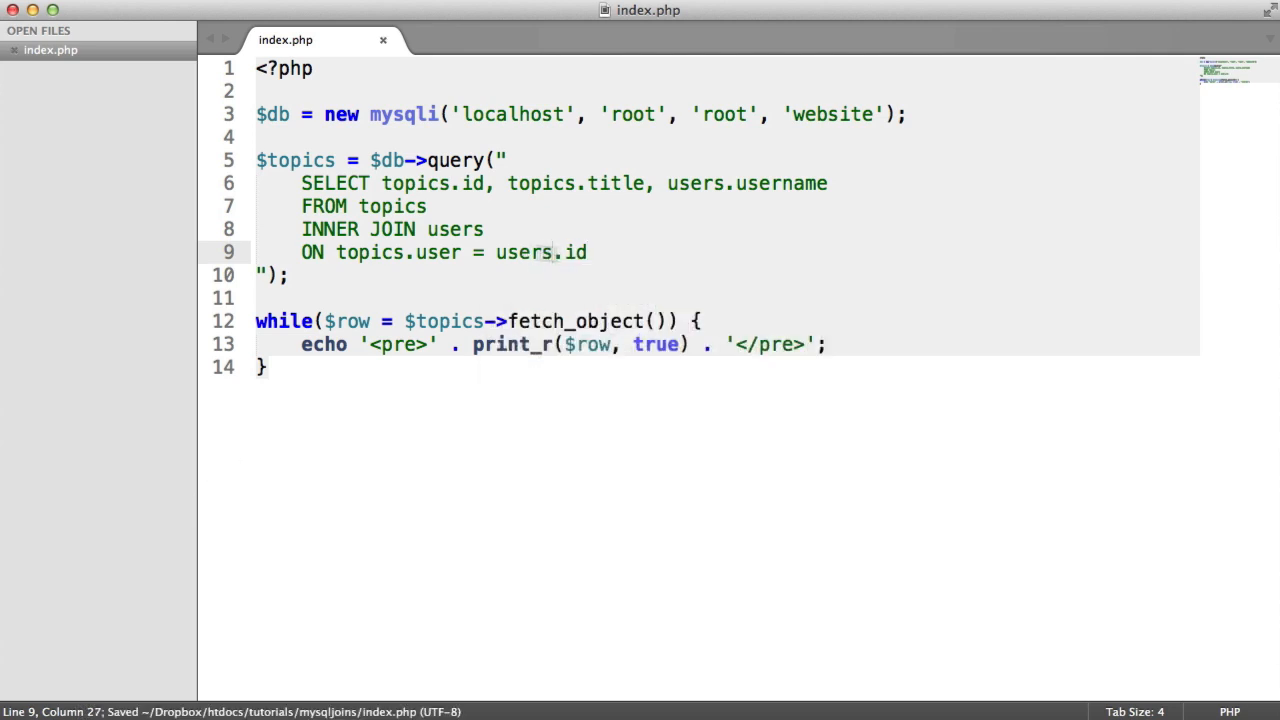
key("super+Tab")
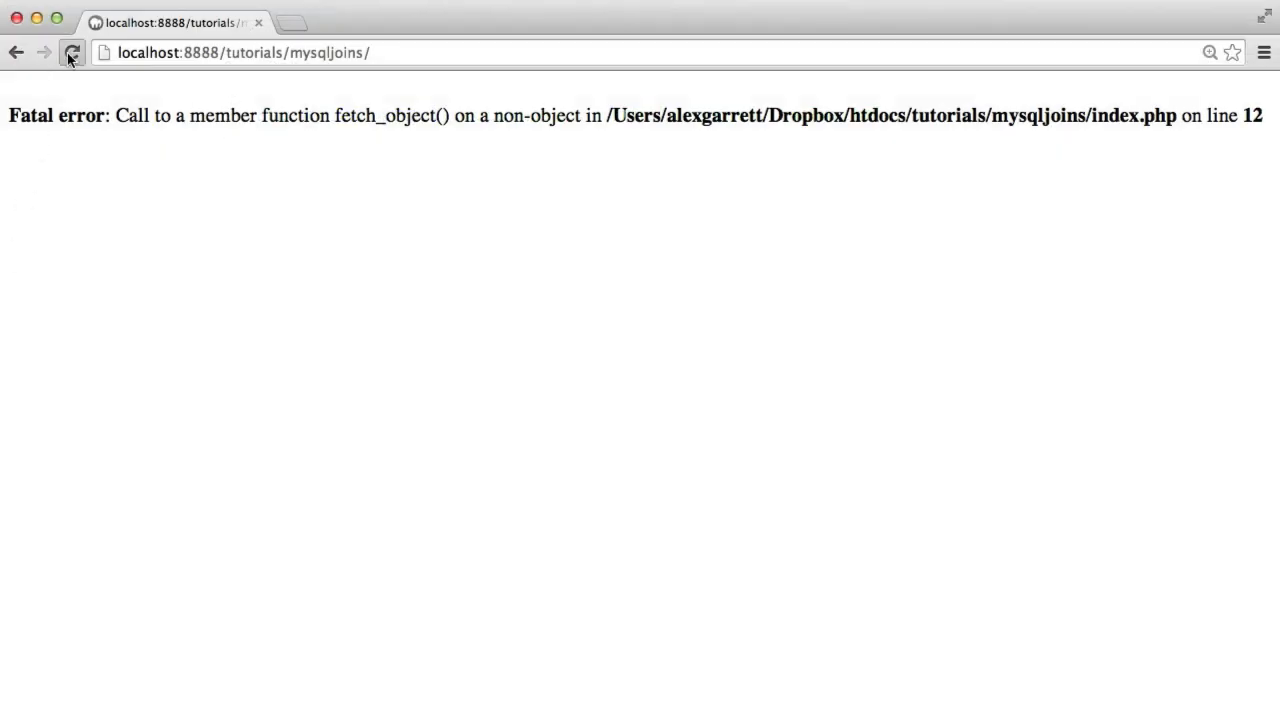
left_click(72, 52)
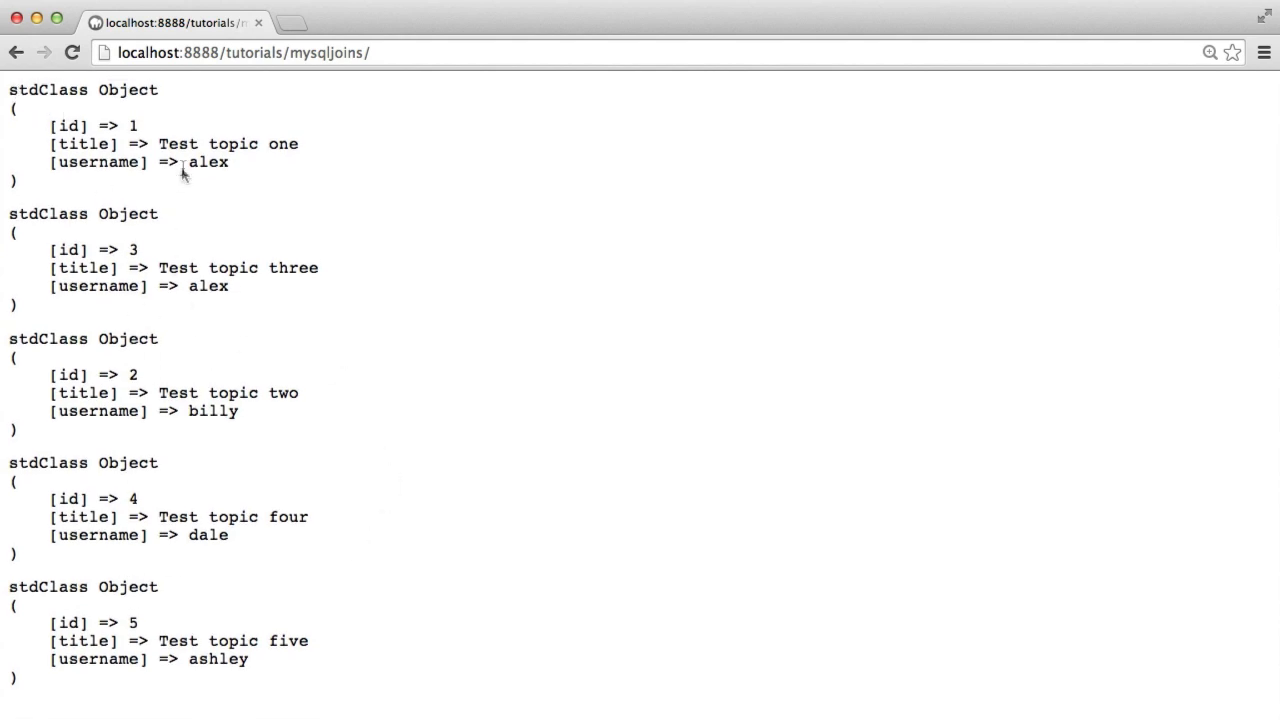
left_click_drag(190, 168, 234, 163)
left_click_drag(188, 290, 245, 285)
left_click(222, 430)
Step: Copy users.username into a new column and change it to users.id, then save the query
left_click_drag(190, 412, 283, 412)
left_click(90, 606)
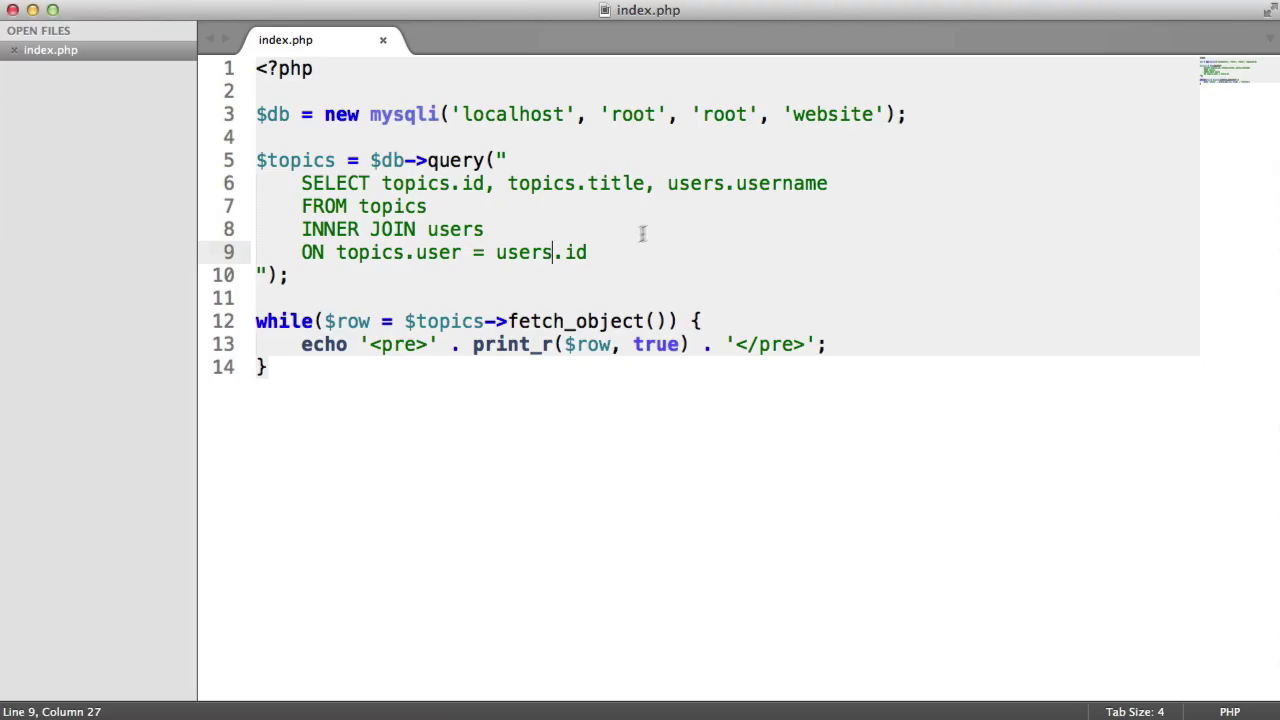
left_click(648, 245)
left_click_drag(666, 183, 826, 184)
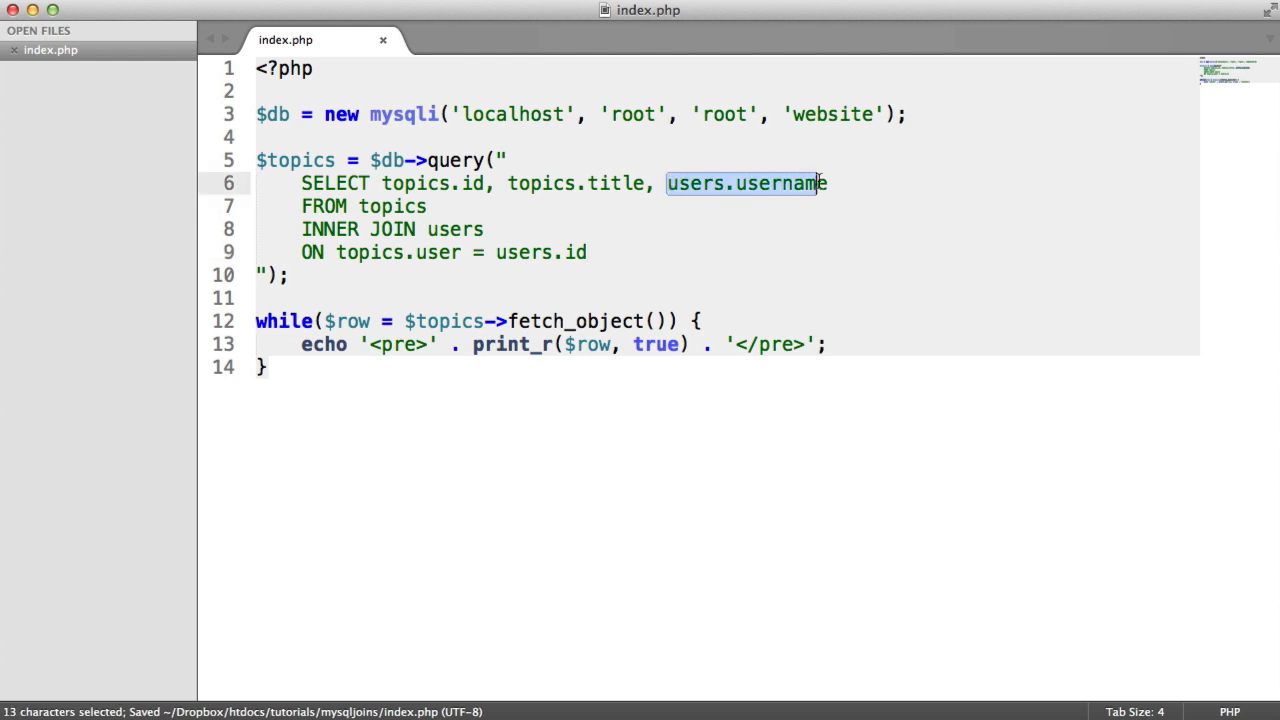
key("super+c")
key("Right")
type(",")
key("super+v")
double_click(966, 183)
type("id")
key("super+s")
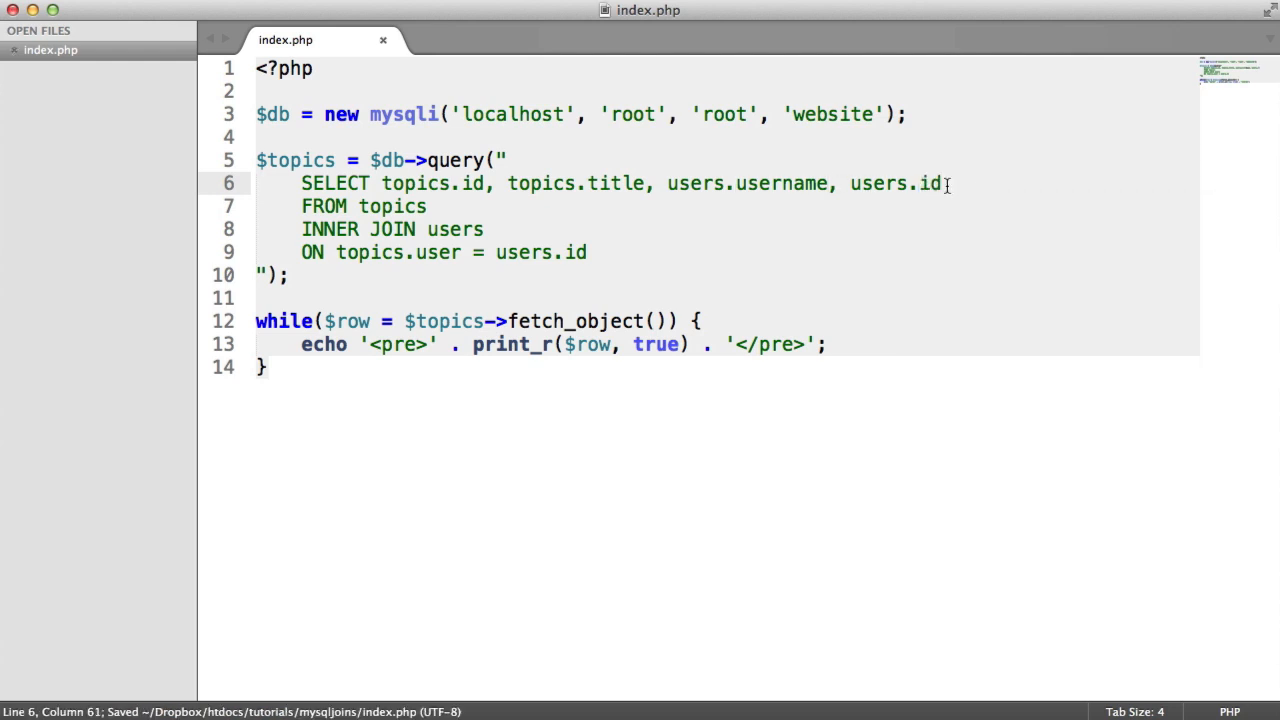
Step: Reload Chrome and see each topic's id now showing the user ids 1, 1, 2, 3, 4
left_click_drag(850, 183, 942, 183)
key("Right")
key("super+Tab")
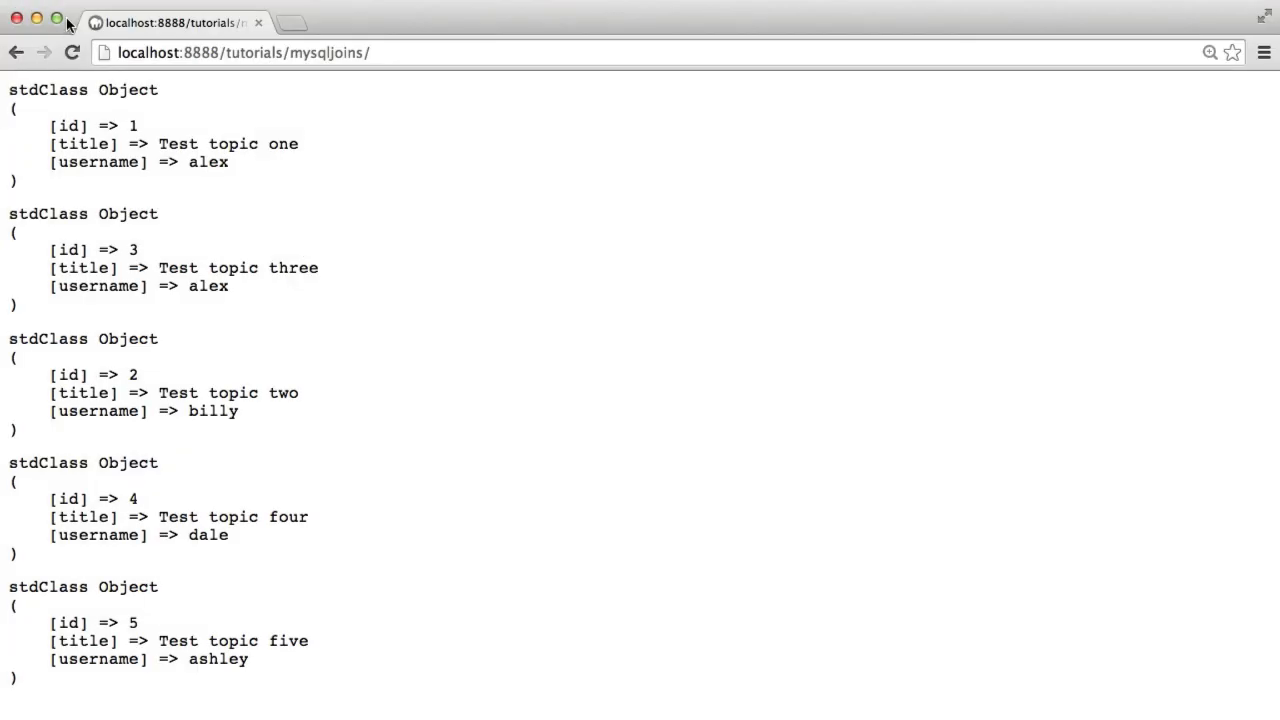
left_click(76, 50)
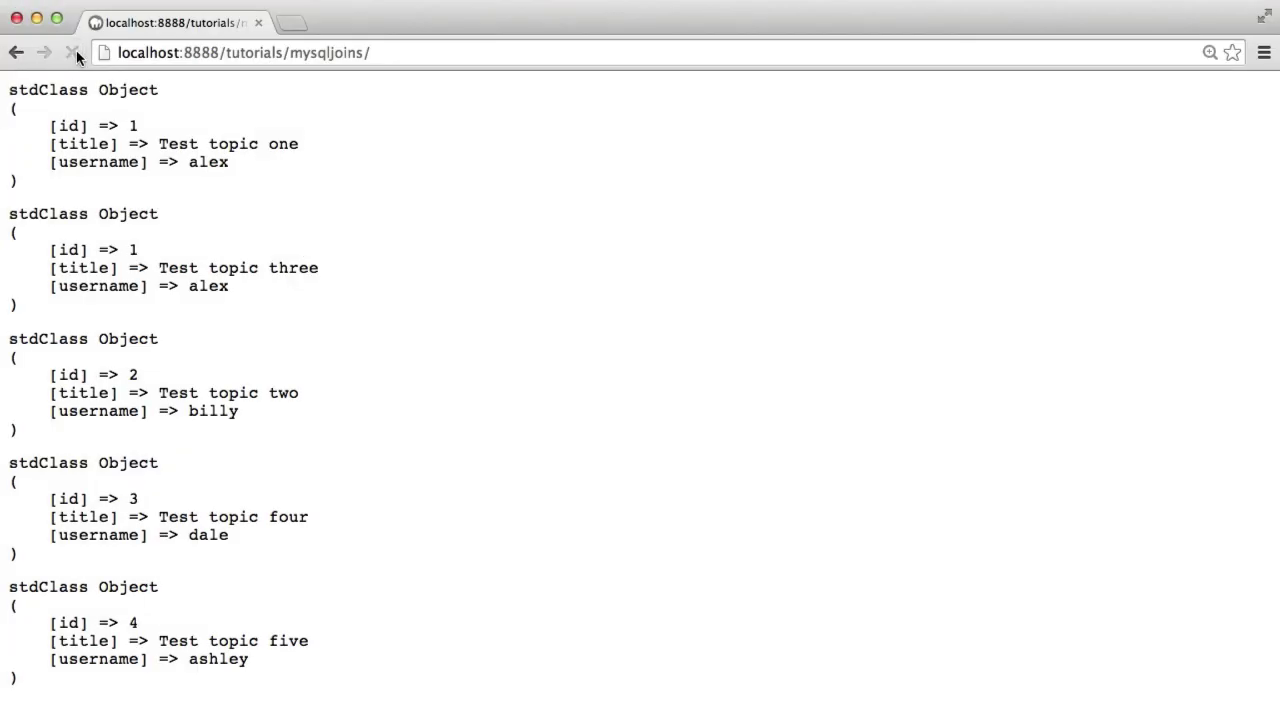
double_click(133, 249)
left_click(138, 126)
double_click(68, 125)
left_click(241, 139)
Step: Alias users.id AS user_id, save, and reload the page to see the user_id fields
key("super+Tab")
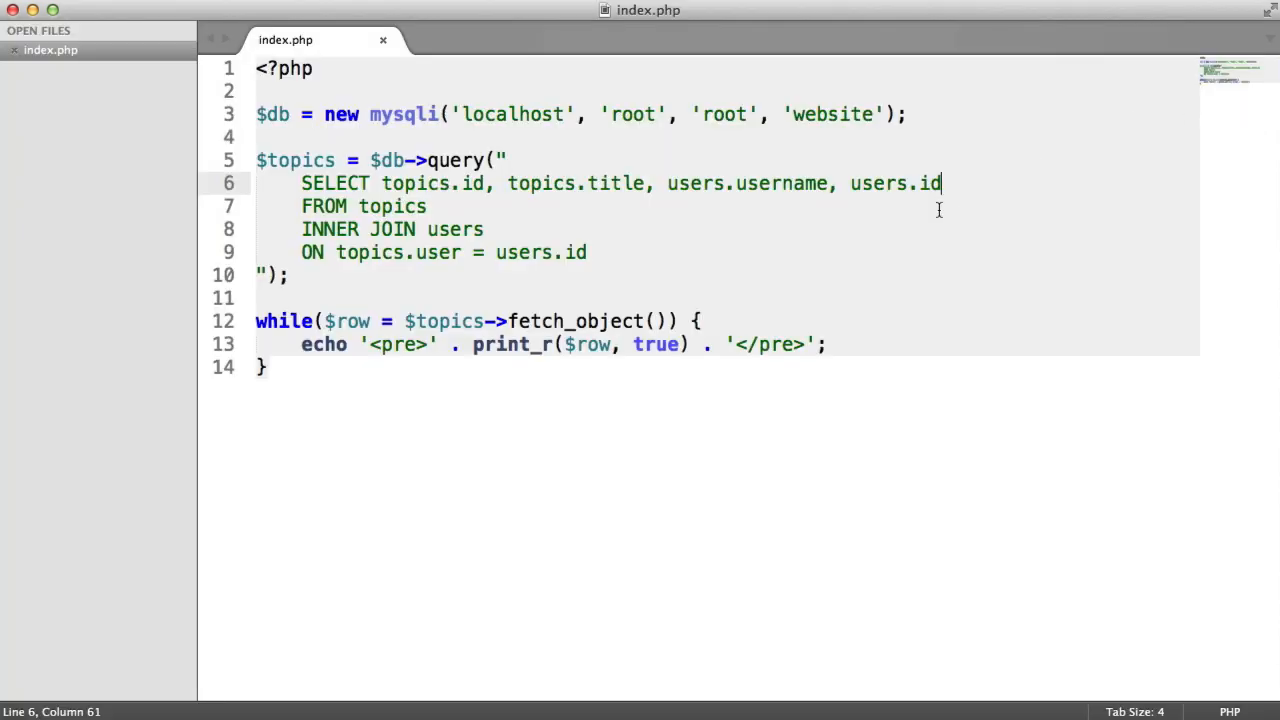
type("AS user")
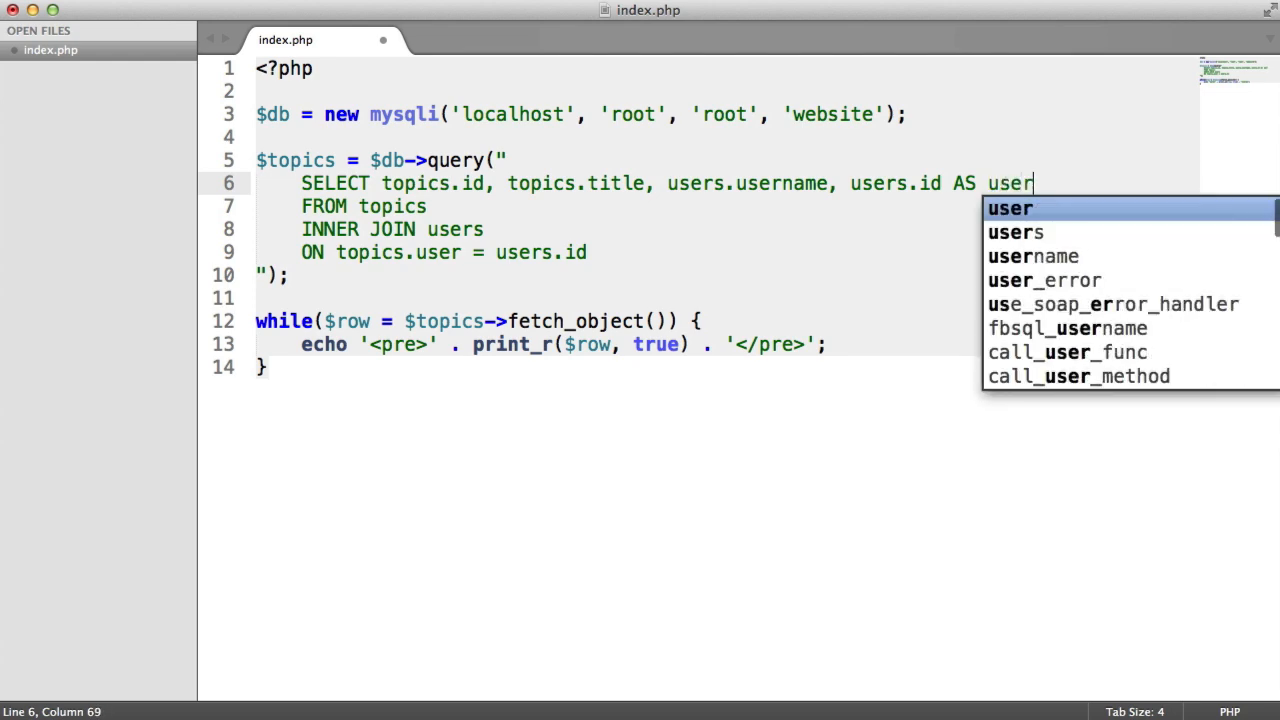
type("_id")
key("super+s")
key("super+Tab")
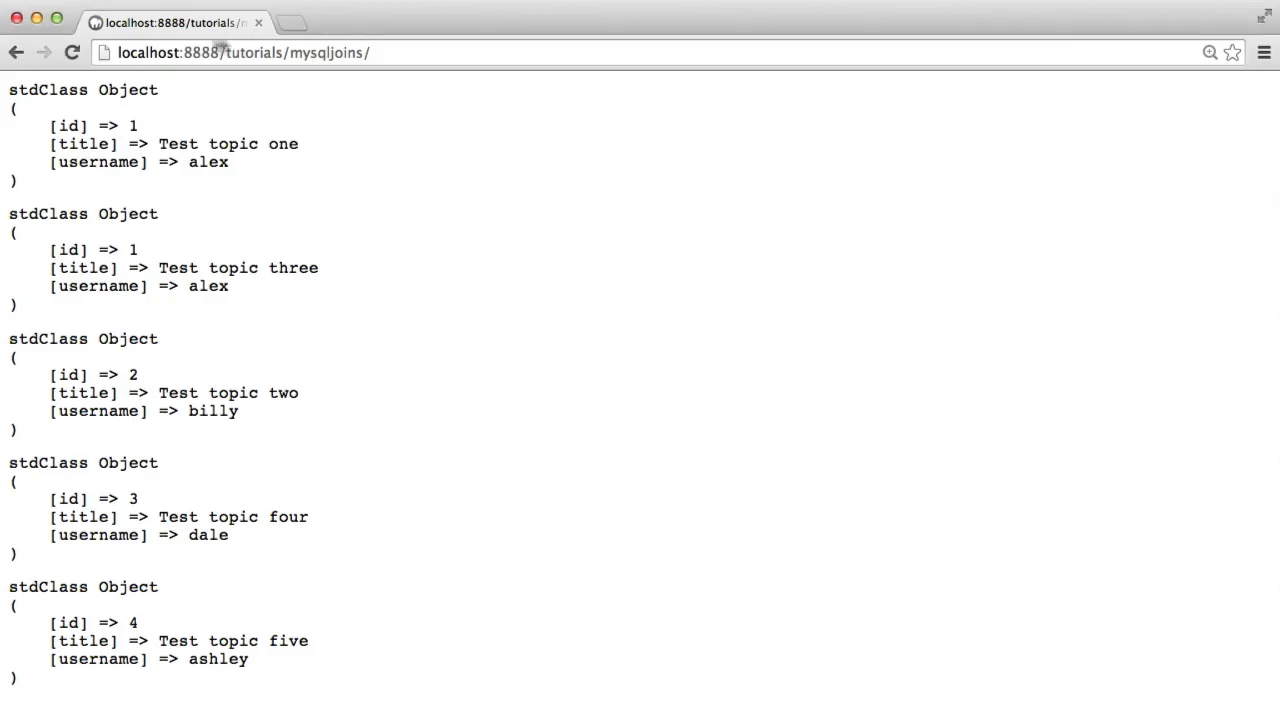
left_click(72, 52)
left_click_drag(57, 182, 130, 181)
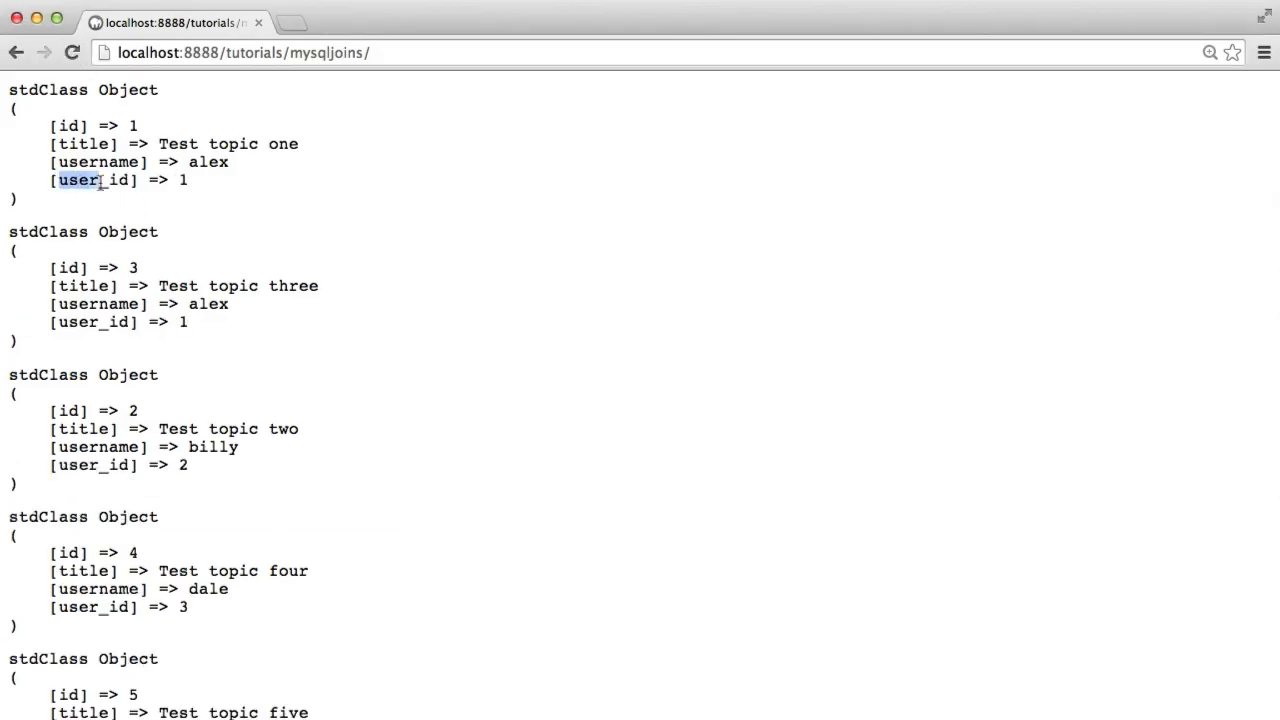
left_click(182, 181)
scroll(186, 586, "down", 2)
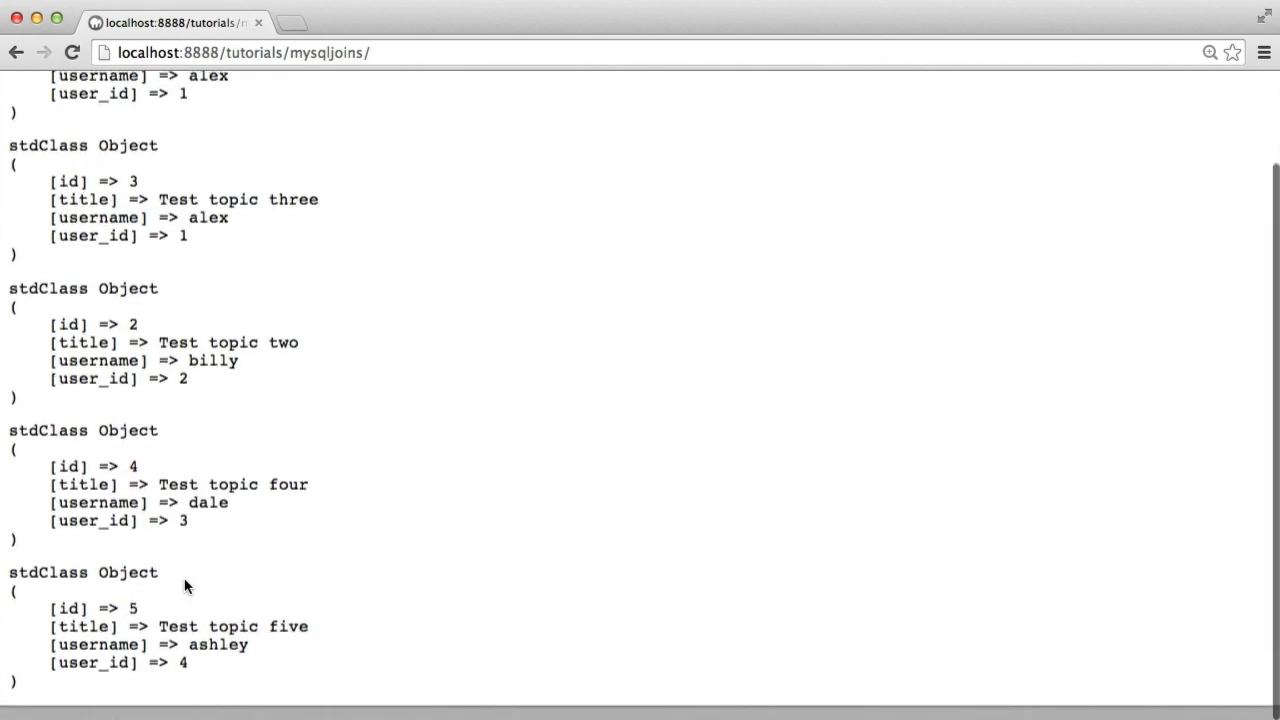
scroll(192, 545, "up", 2)
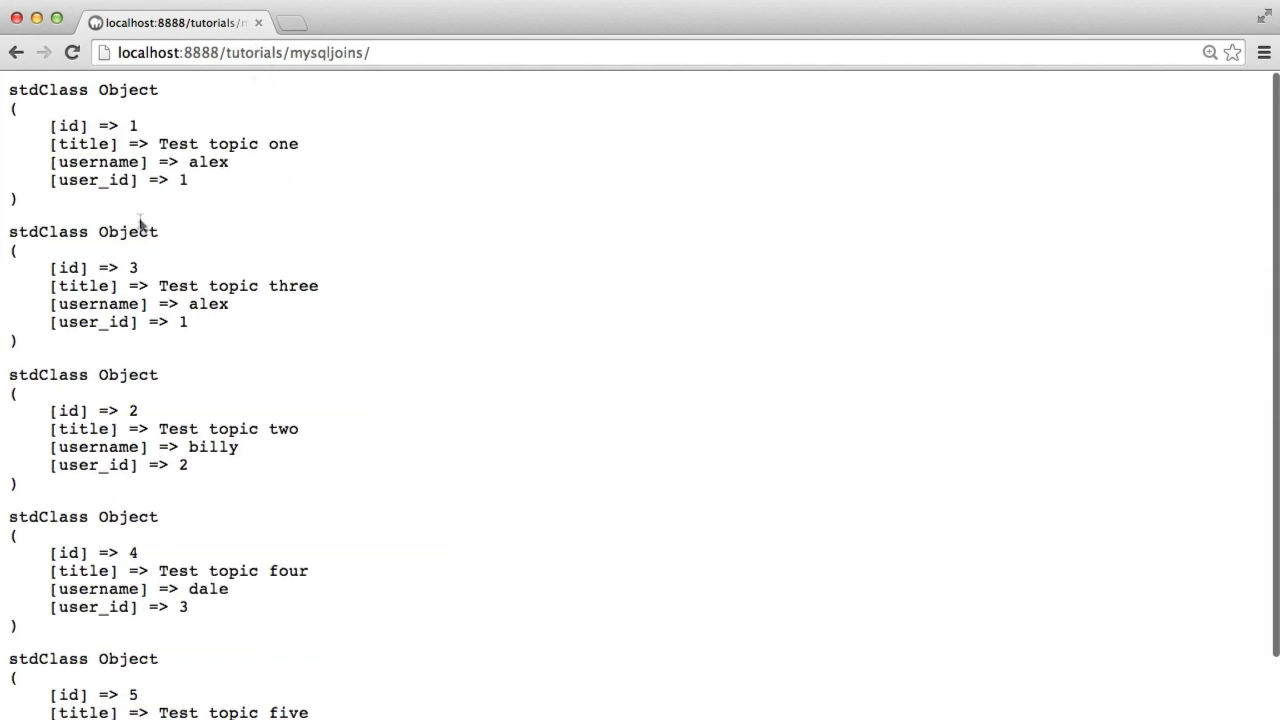
scroll(194, 263, "down", 2)
scroll(203, 394, "up", 2)
Step: Save and review the users.id AS user_id column, then move to the end of the join condition
key("super+Tab")
key("super+s")
left_click_drag(848, 185, 1068, 185)
left_click(1070, 184)
left_click(665, 252)
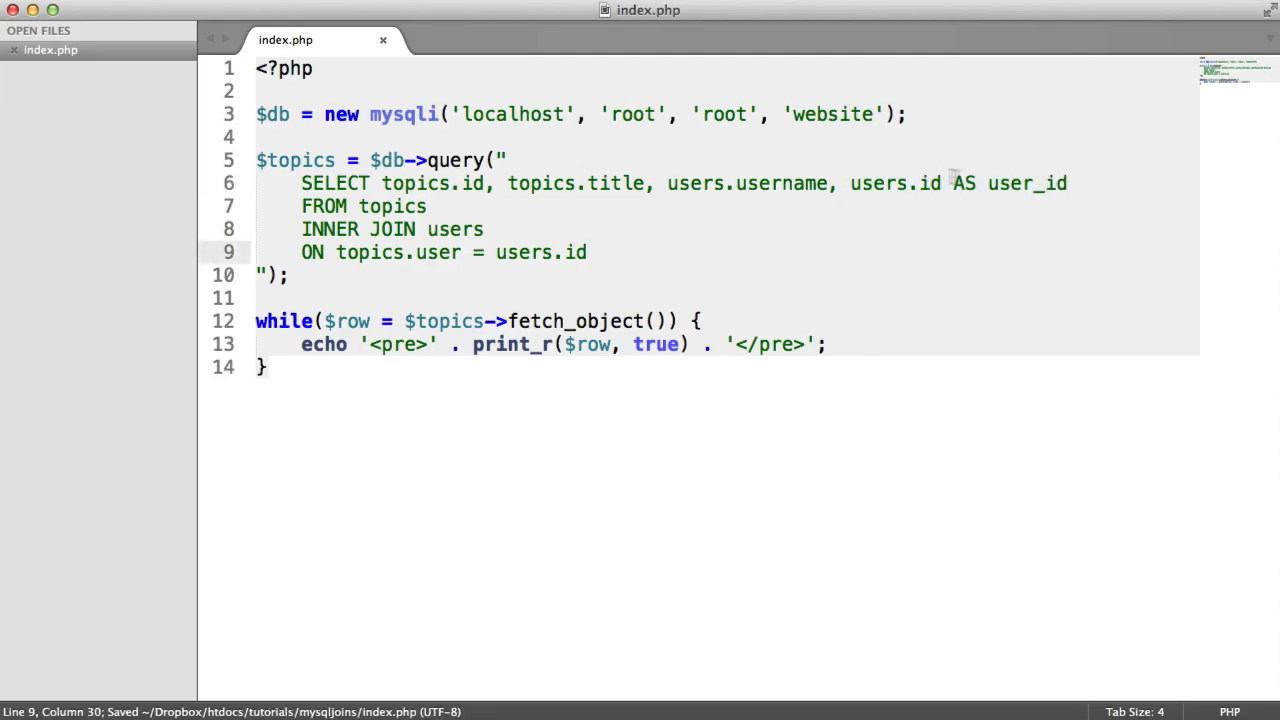
left_click_drag(954, 187, 1036, 188)
left_click(1070, 185)
left_click(600, 255)
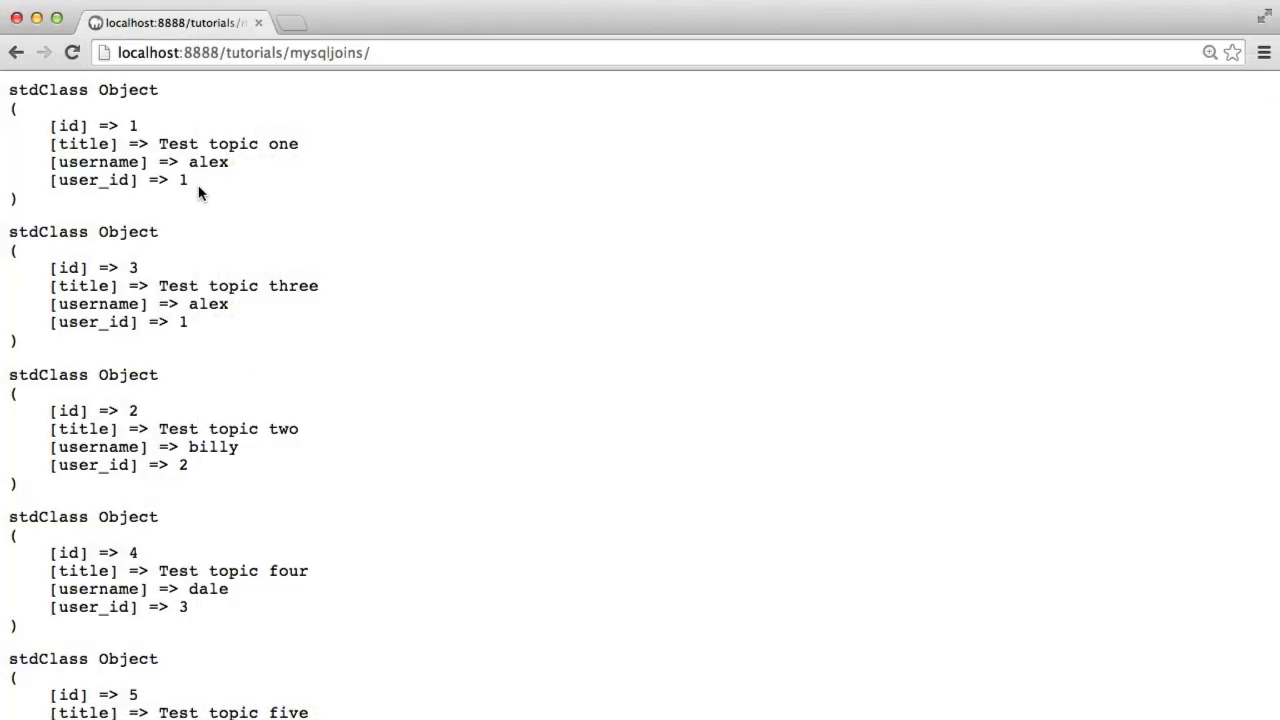
Step: Save and open a new indented line beneath ON topics.user = users.id
key("super+Tab")
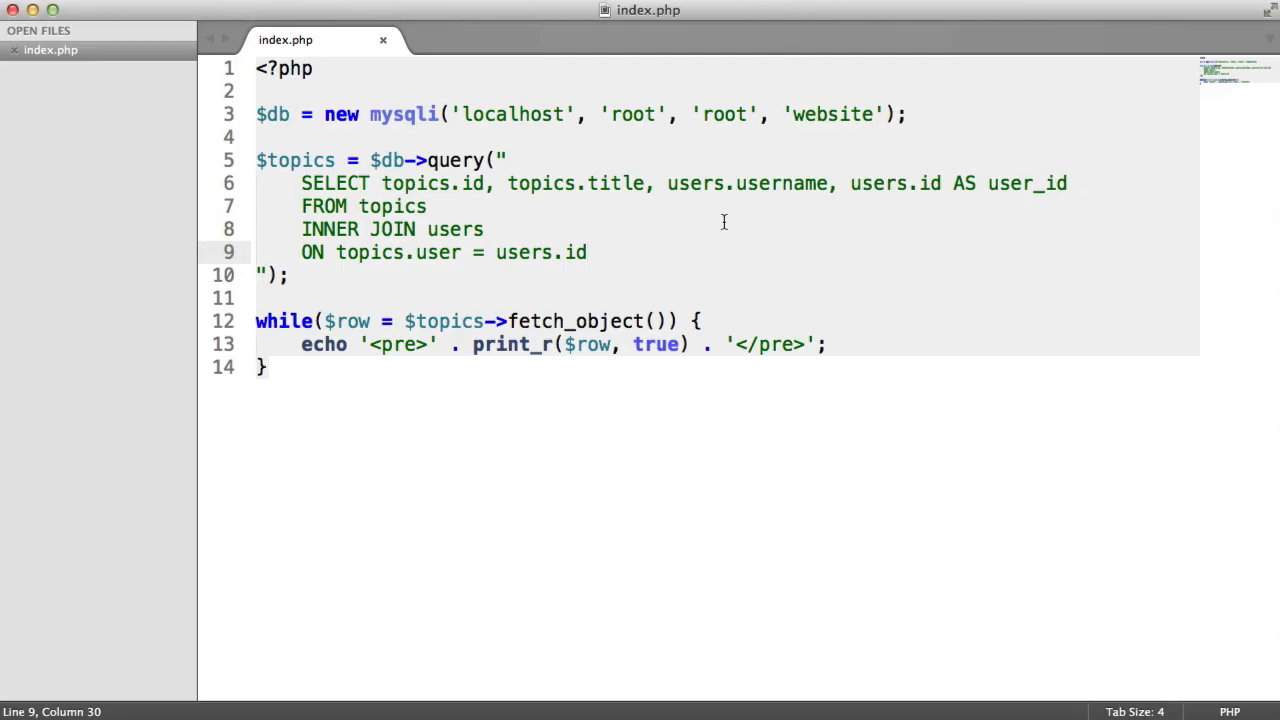
key("super+s")
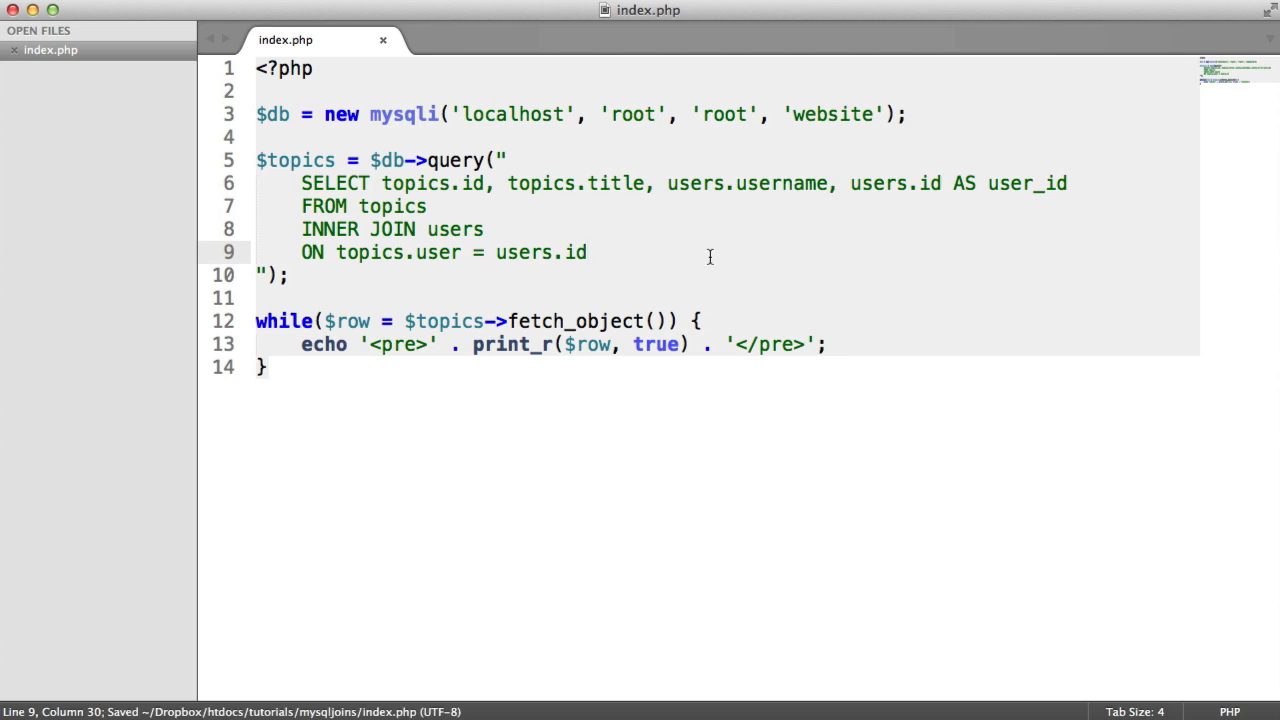
left_click(303, 344)
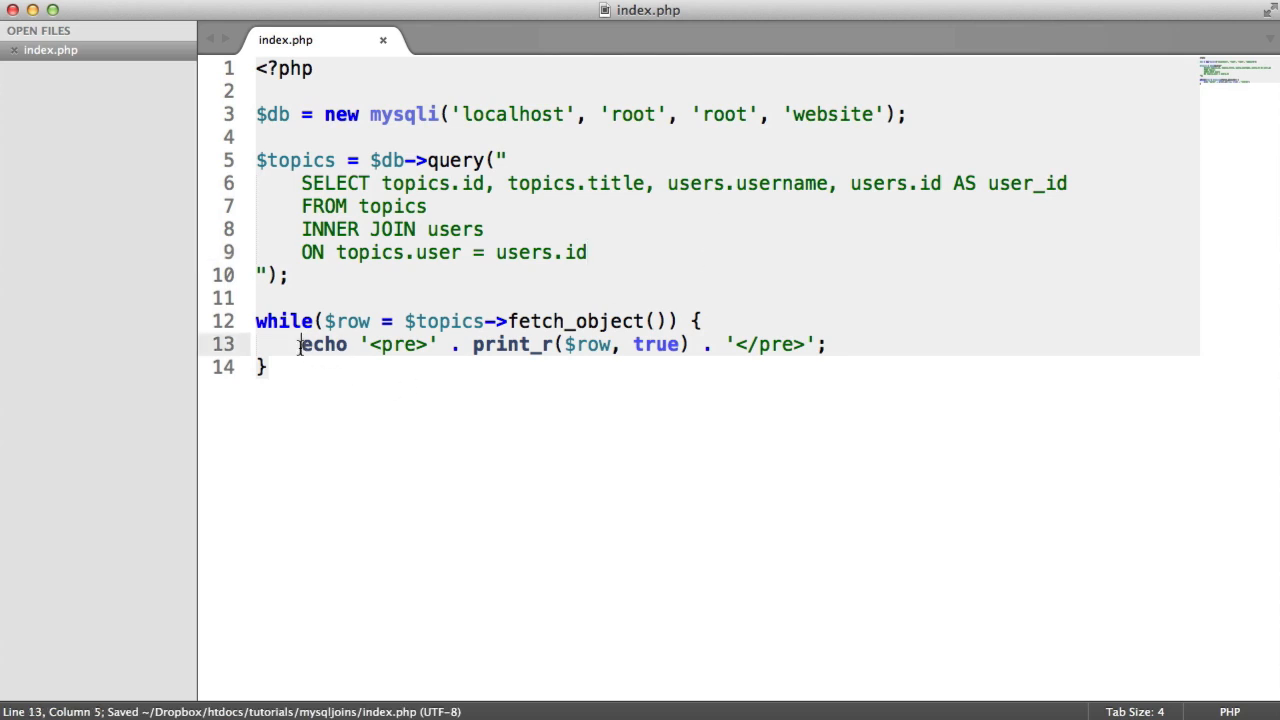
key("shift+Up")
left_click(889, 343)
left_click(543, 235)
left_click(633, 243)
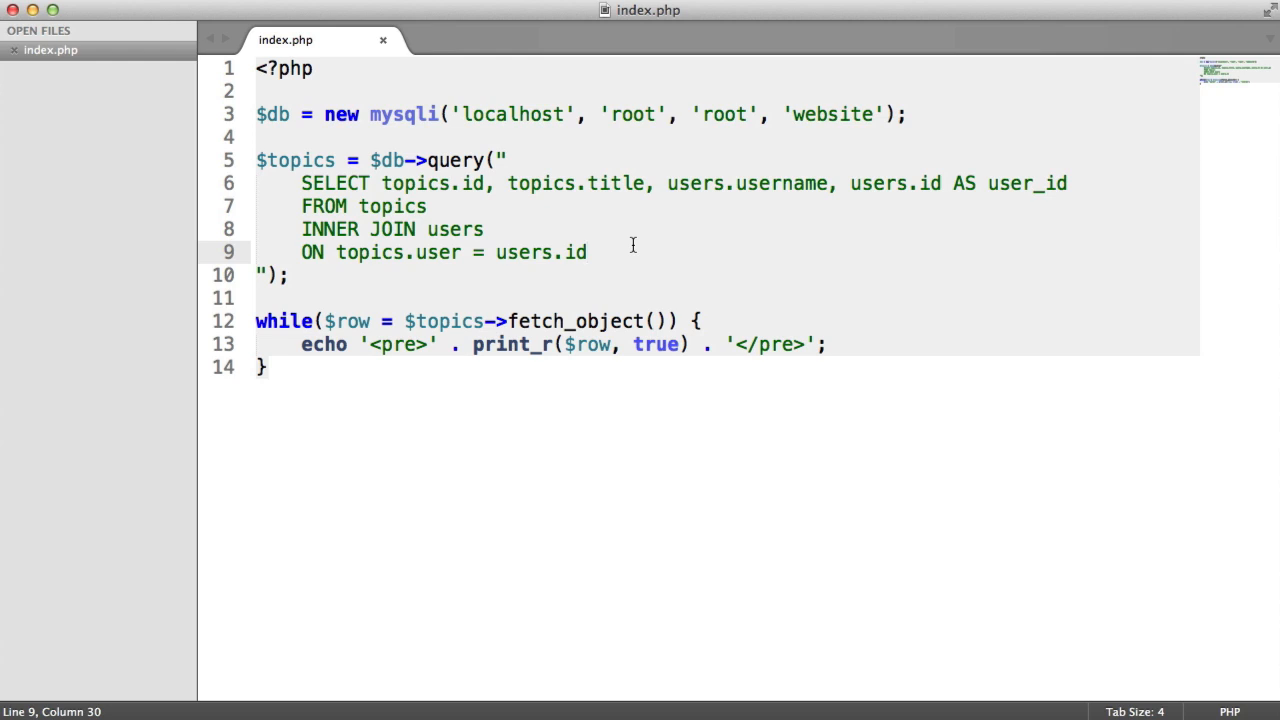
Step: Add LEFT JOIN posts to the query, save index.php and start its ON line
key("Return")
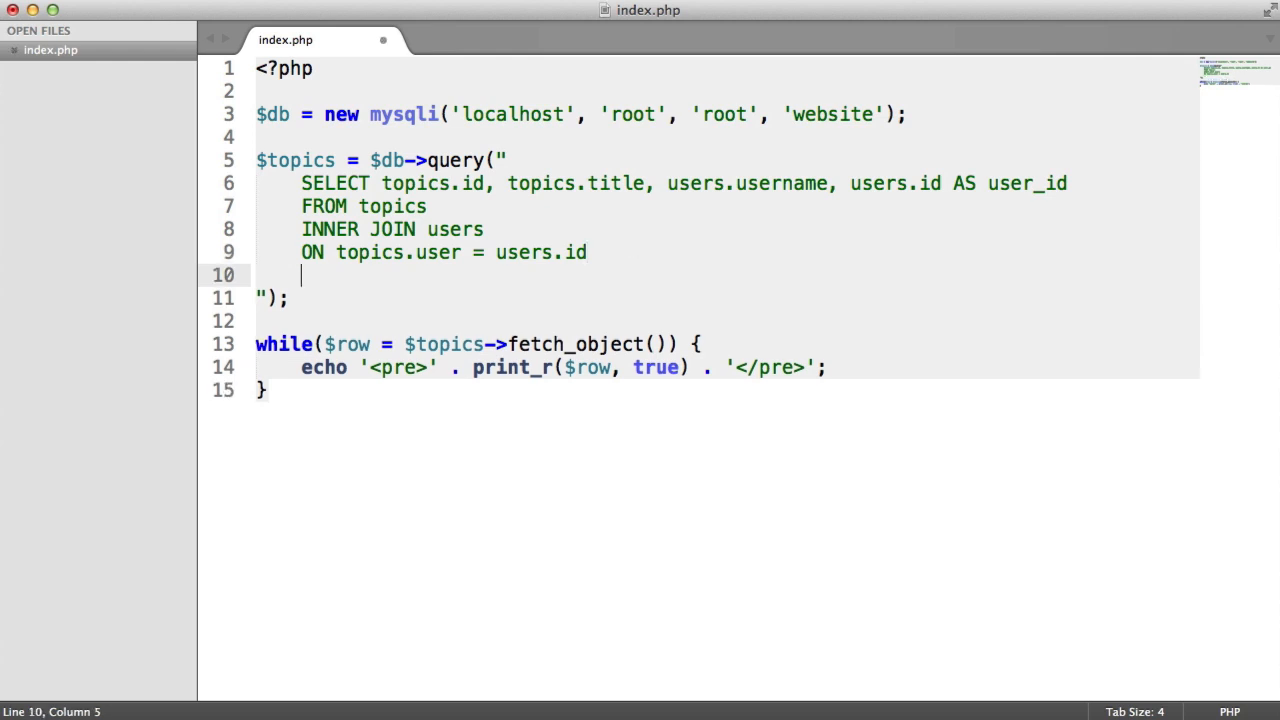
type("LEFT JOIN")
key("ctrl+s")
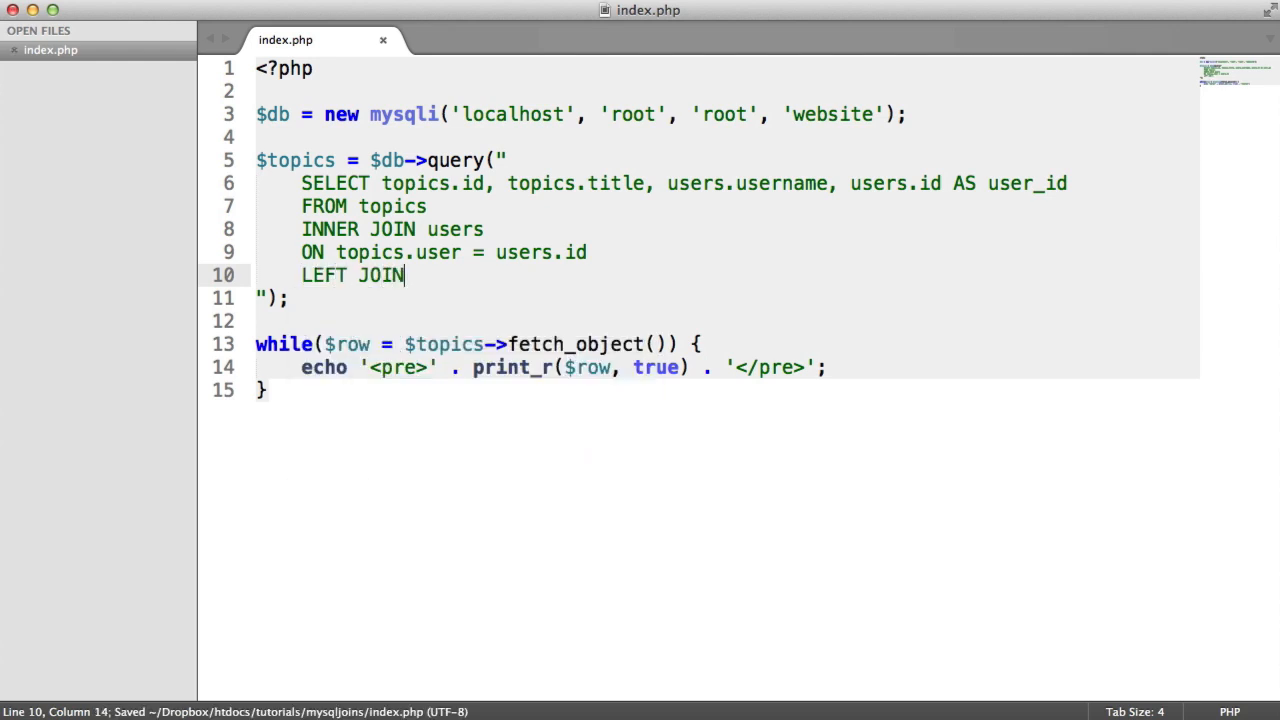
type(" posts")
key("ctrl+s")
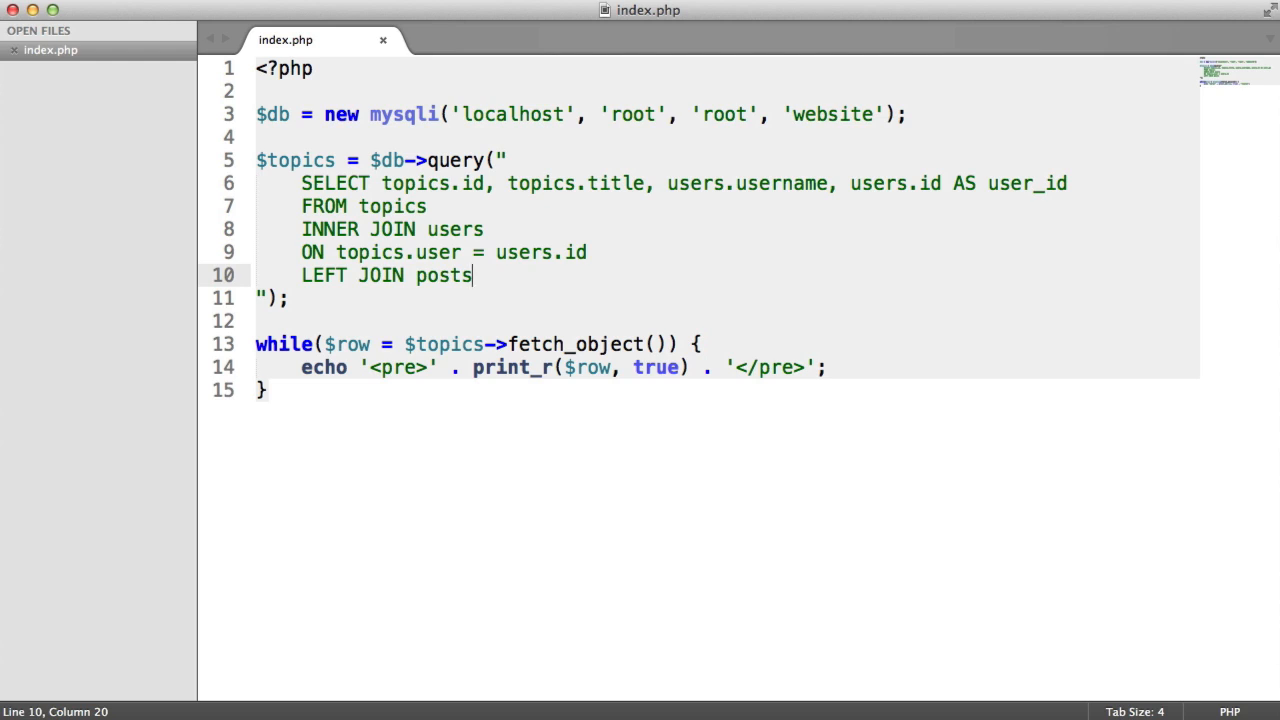
key("shift+Left")
key("shift+Left")
key("shift+Left")
key("shift+Left")
key("Right")
key("ctrl+s")
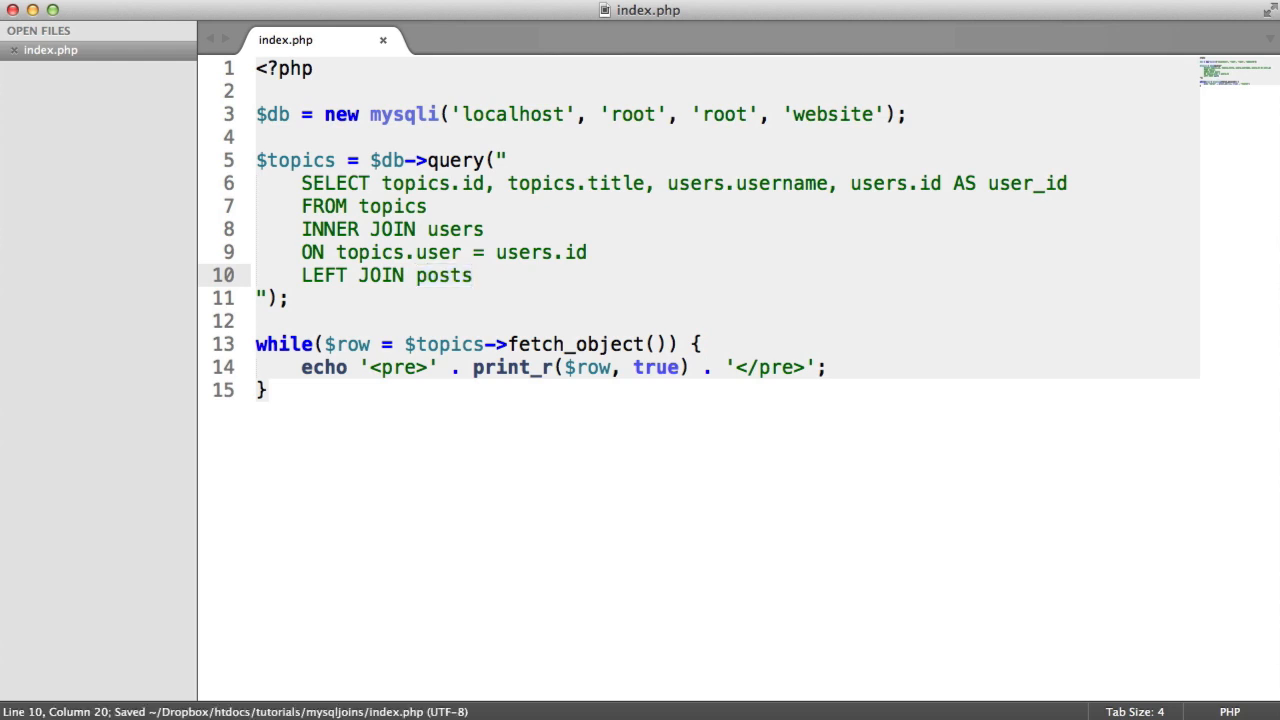
key("Return")
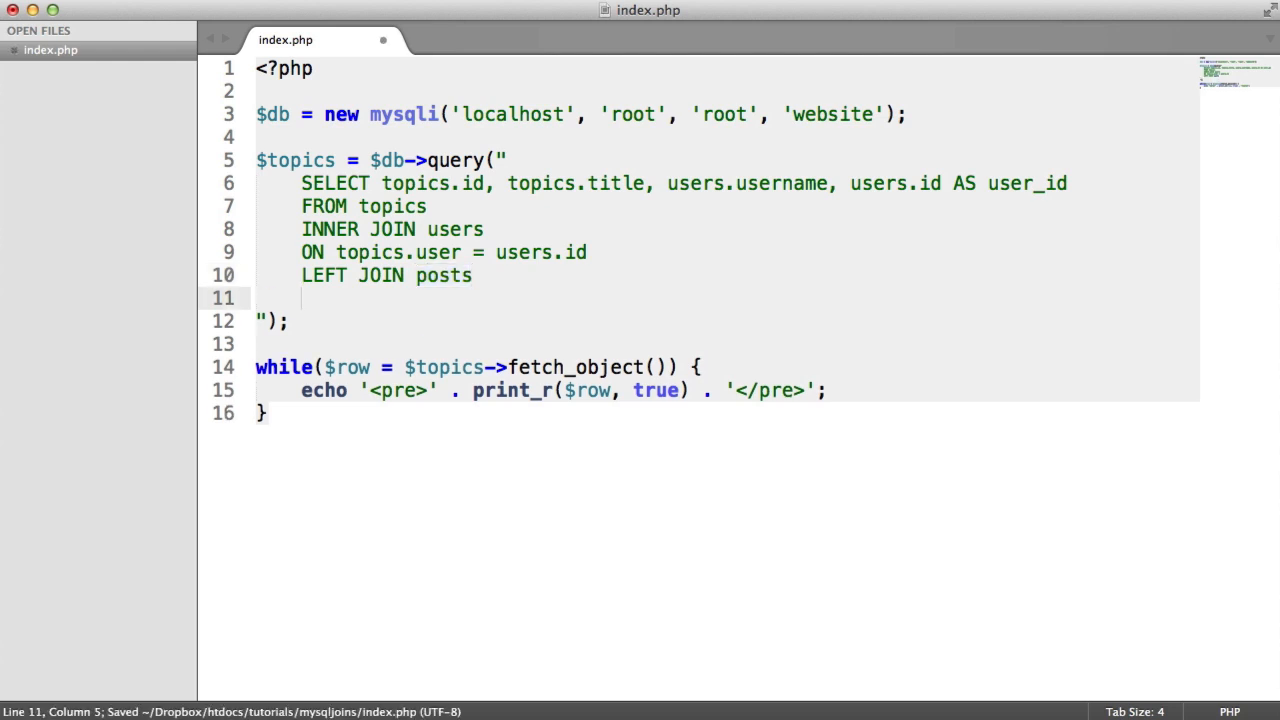
type("ON")
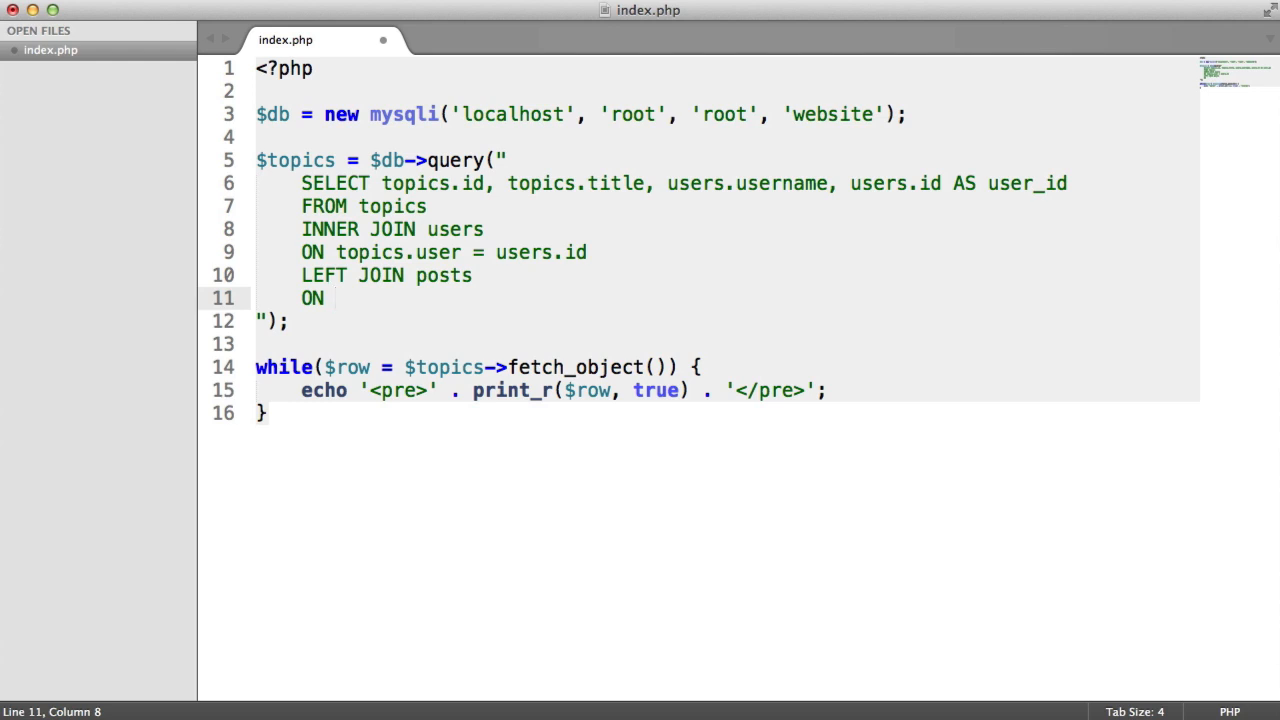
key("super+Tab")
left_click(218, 188)
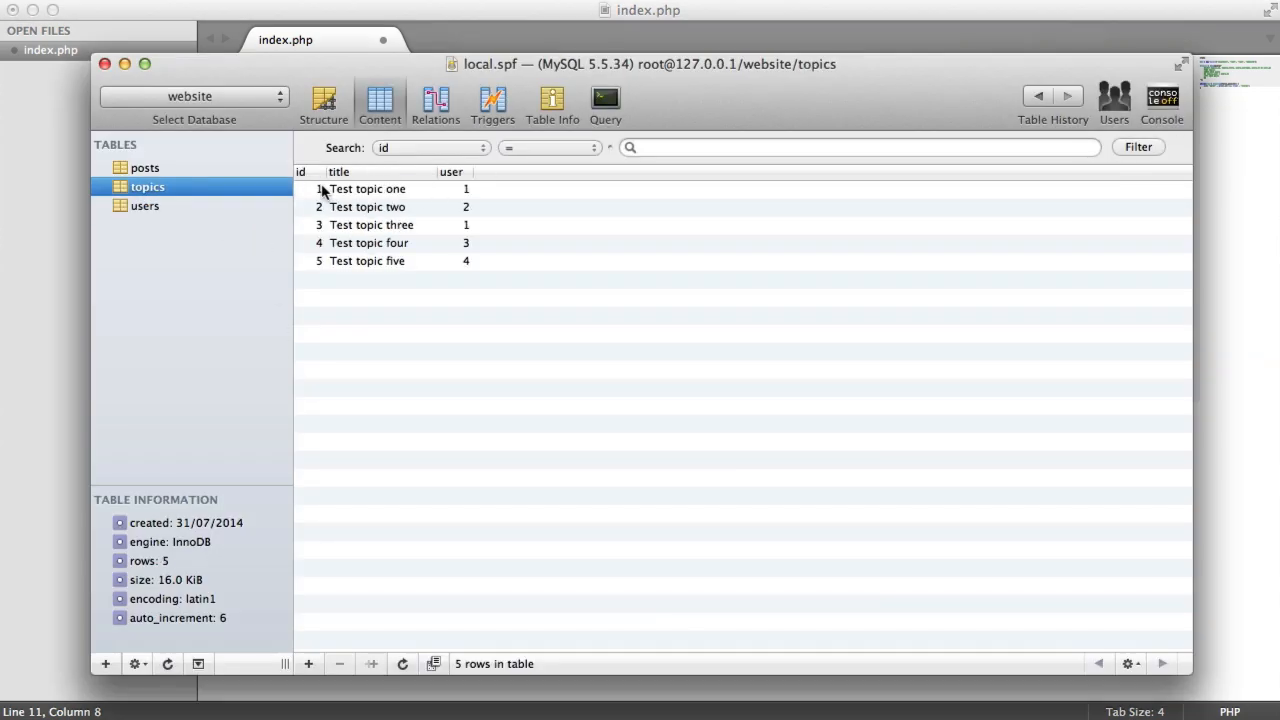
left_click(186, 172)
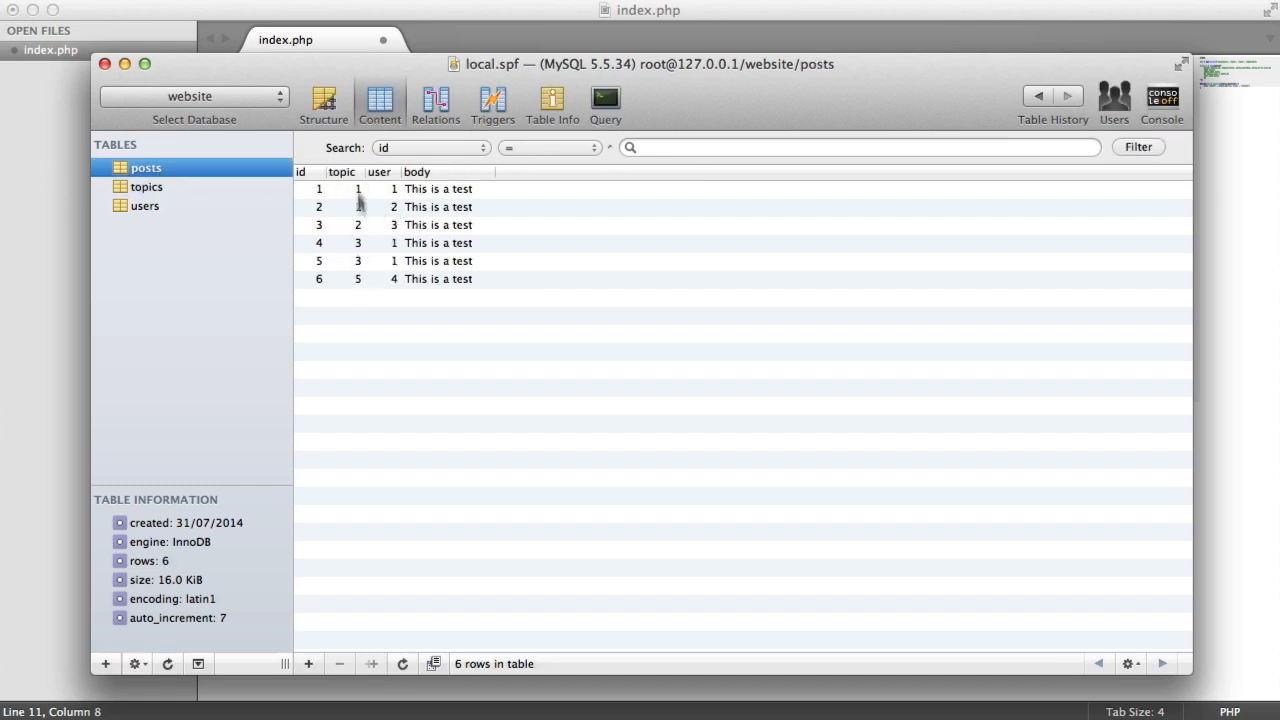
left_click(196, 188)
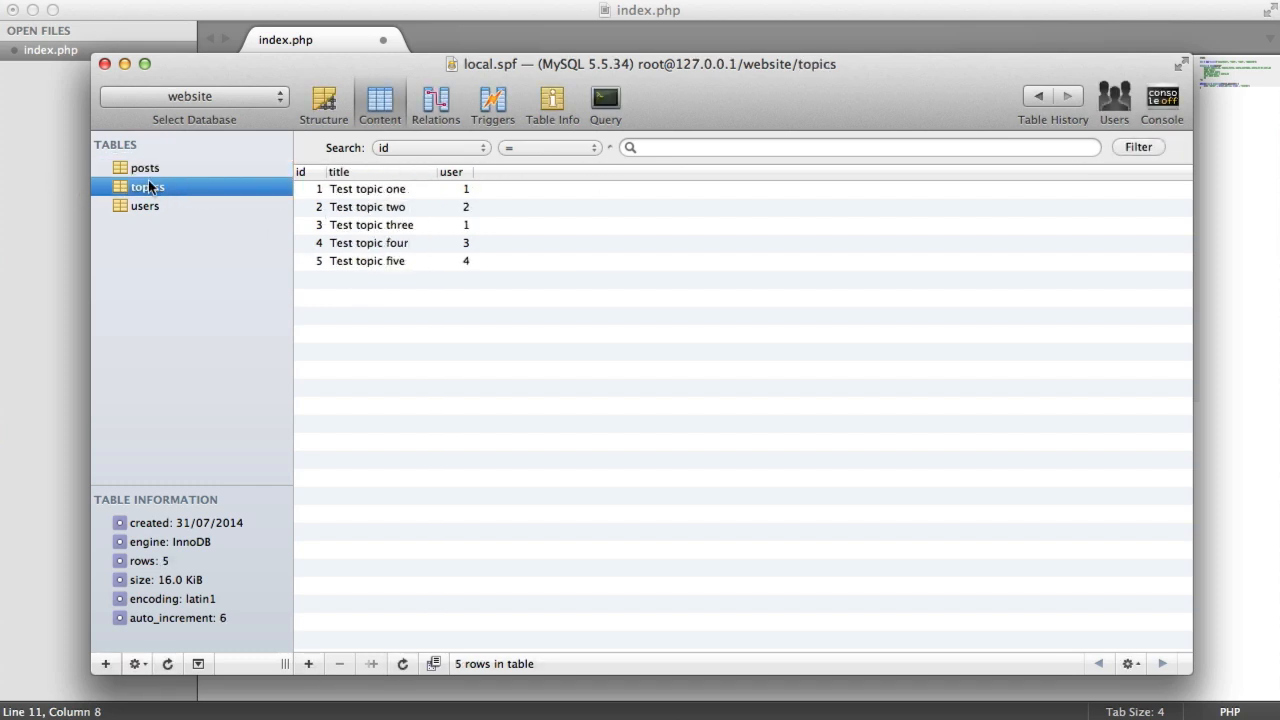
left_click(178, 169)
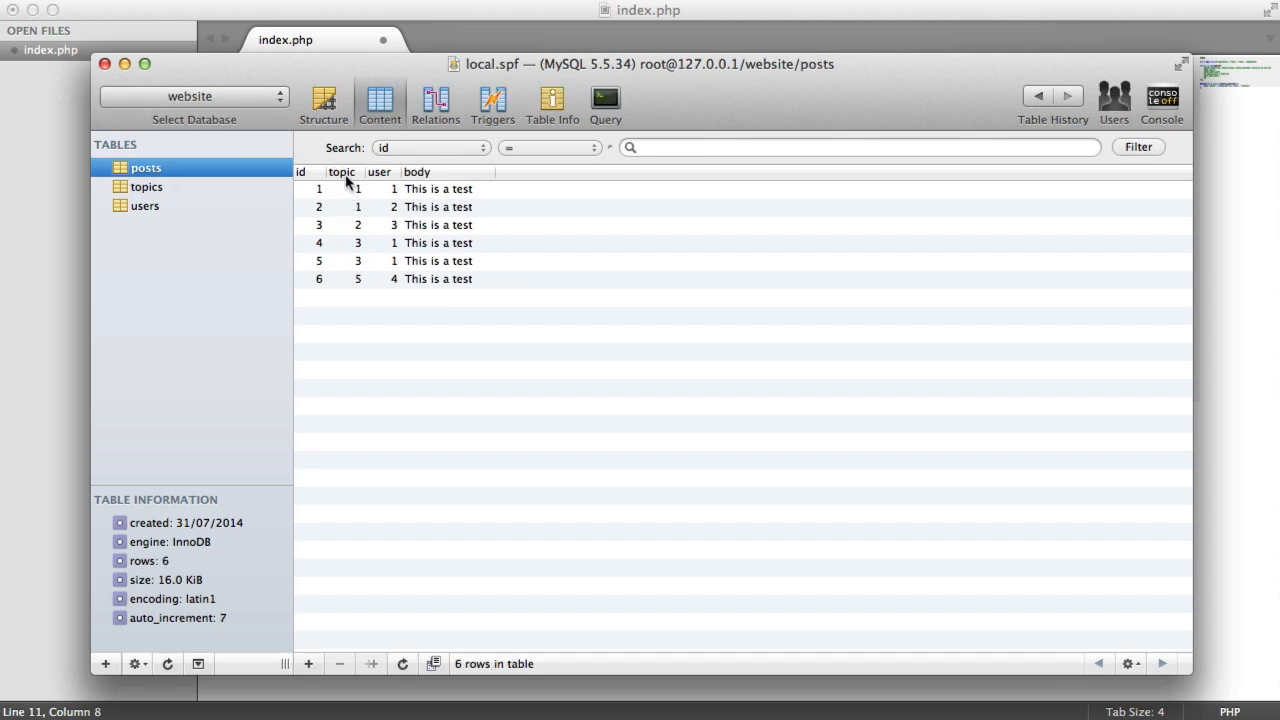
left_click(214, 189)
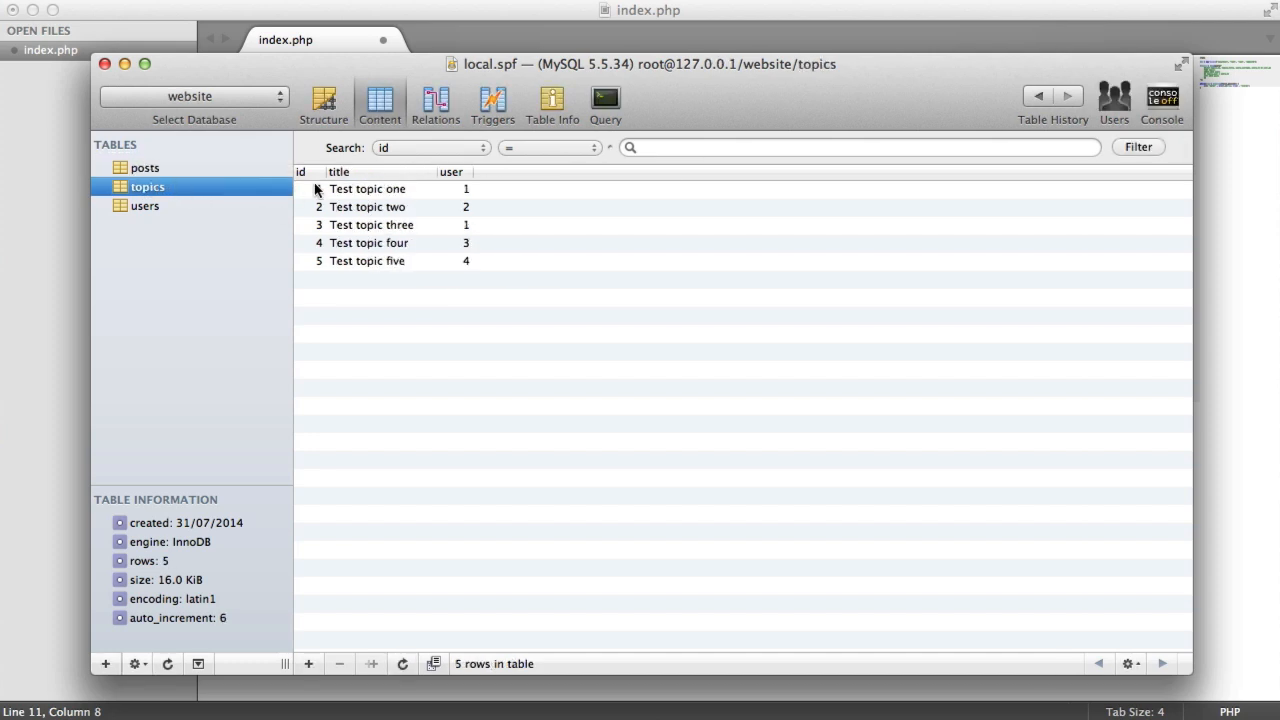
left_click(50, 237)
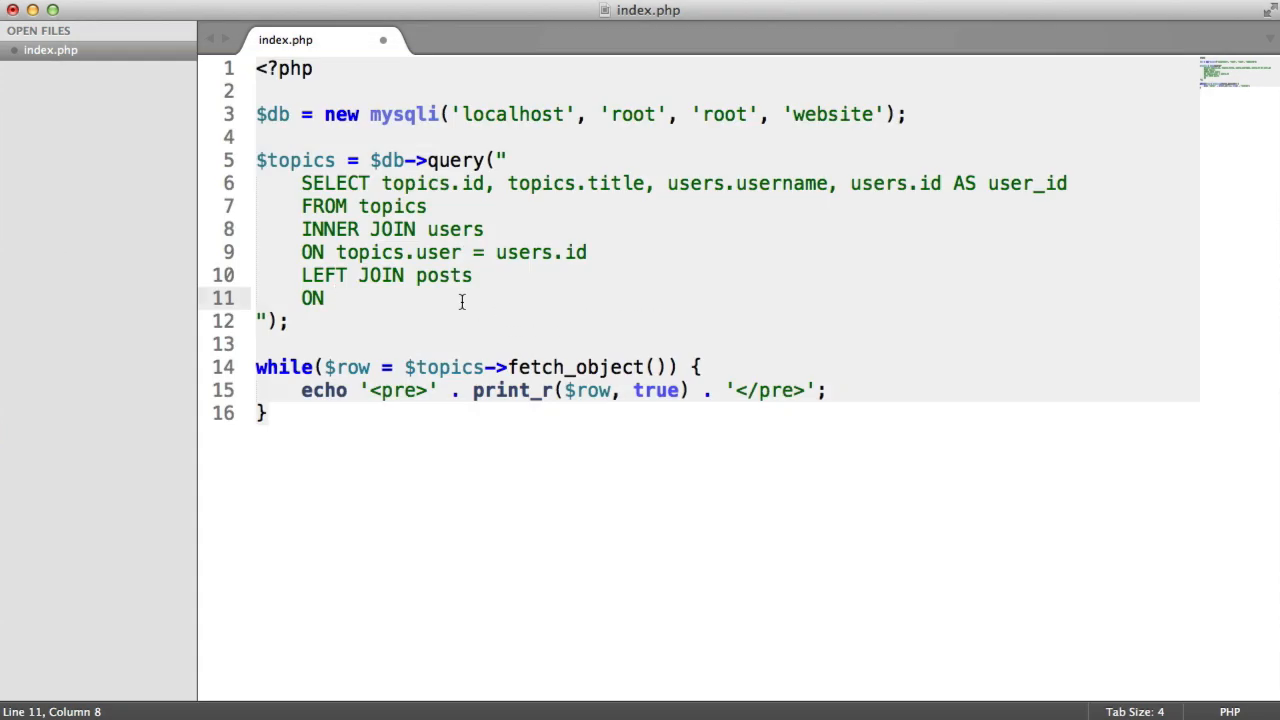
type("t")
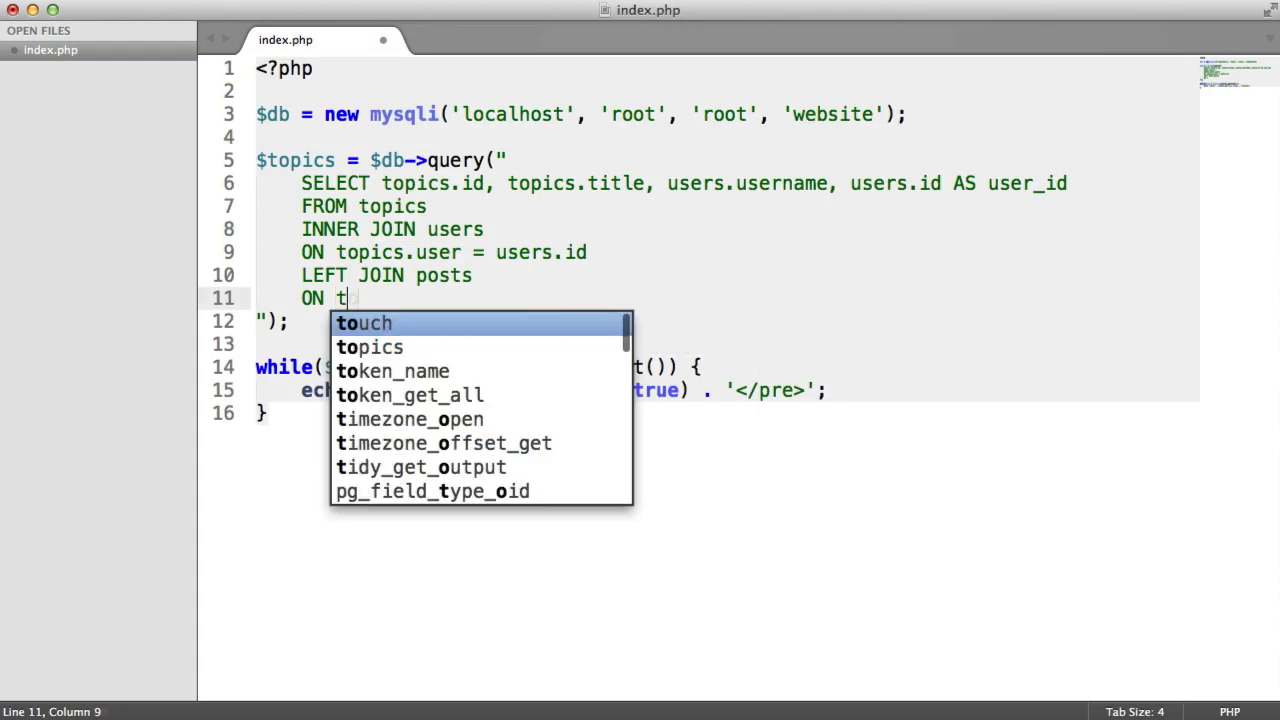
type("opics.id = posts.topic")
Step: Complete the join as ON topics.id = posts.topic, save, and check the posts table rows
key("ctrl+s")
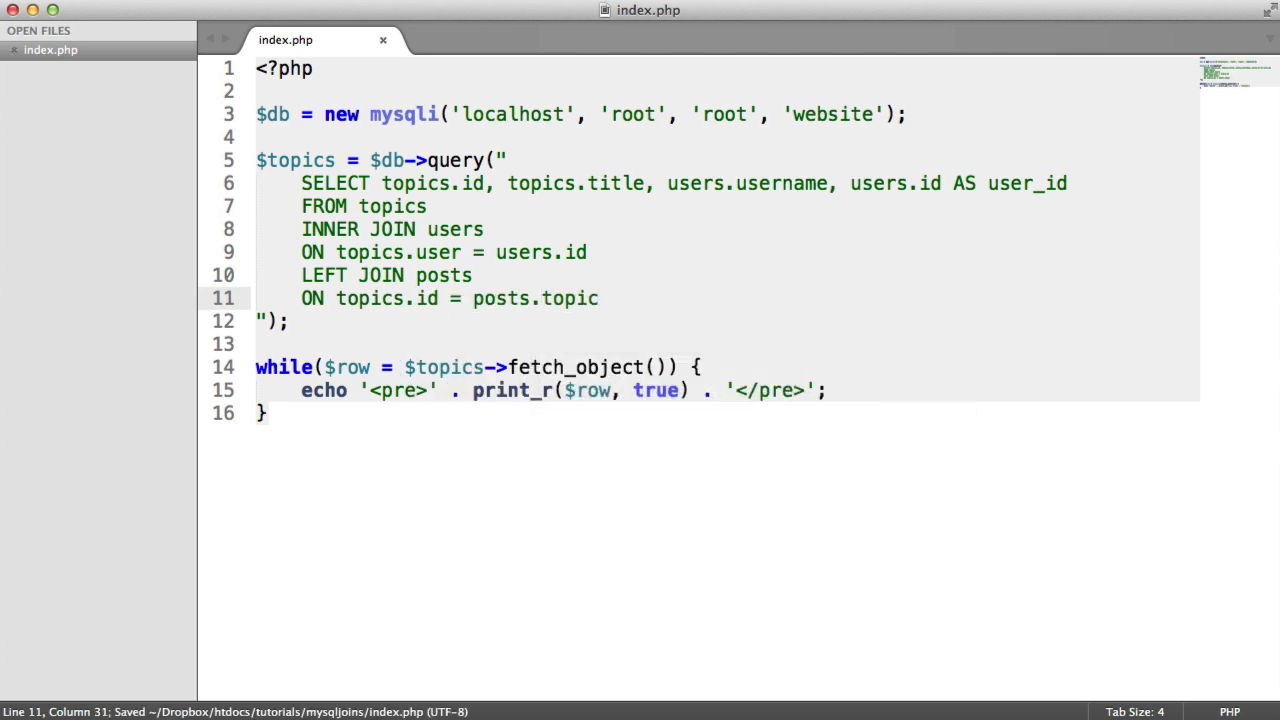
key("super+Tab")
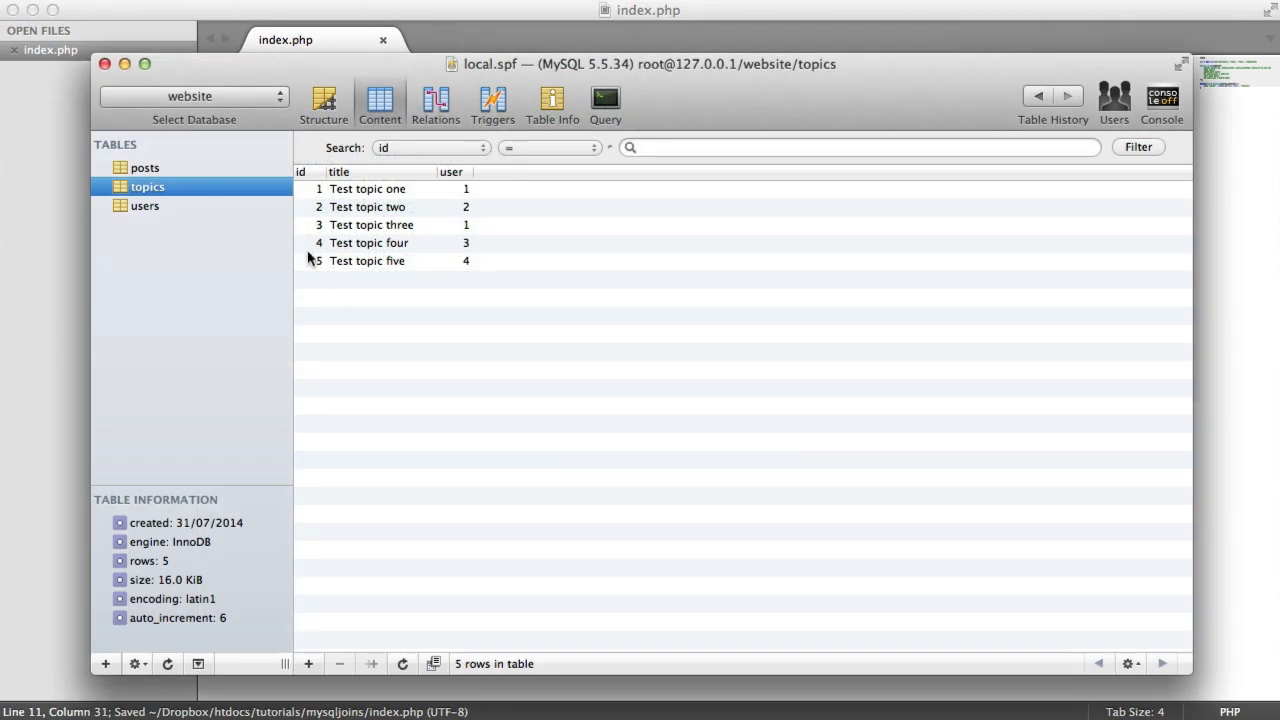
left_click(186, 170)
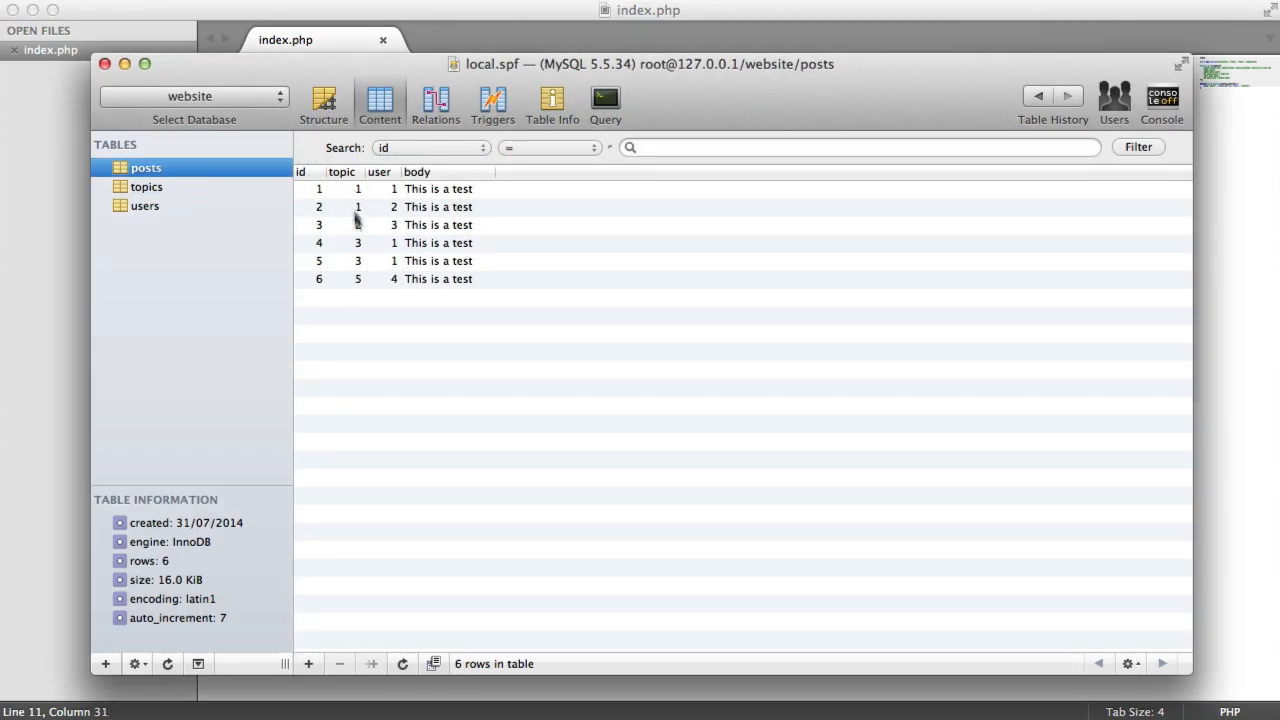
left_click(63, 337)
key("ctrl+s")
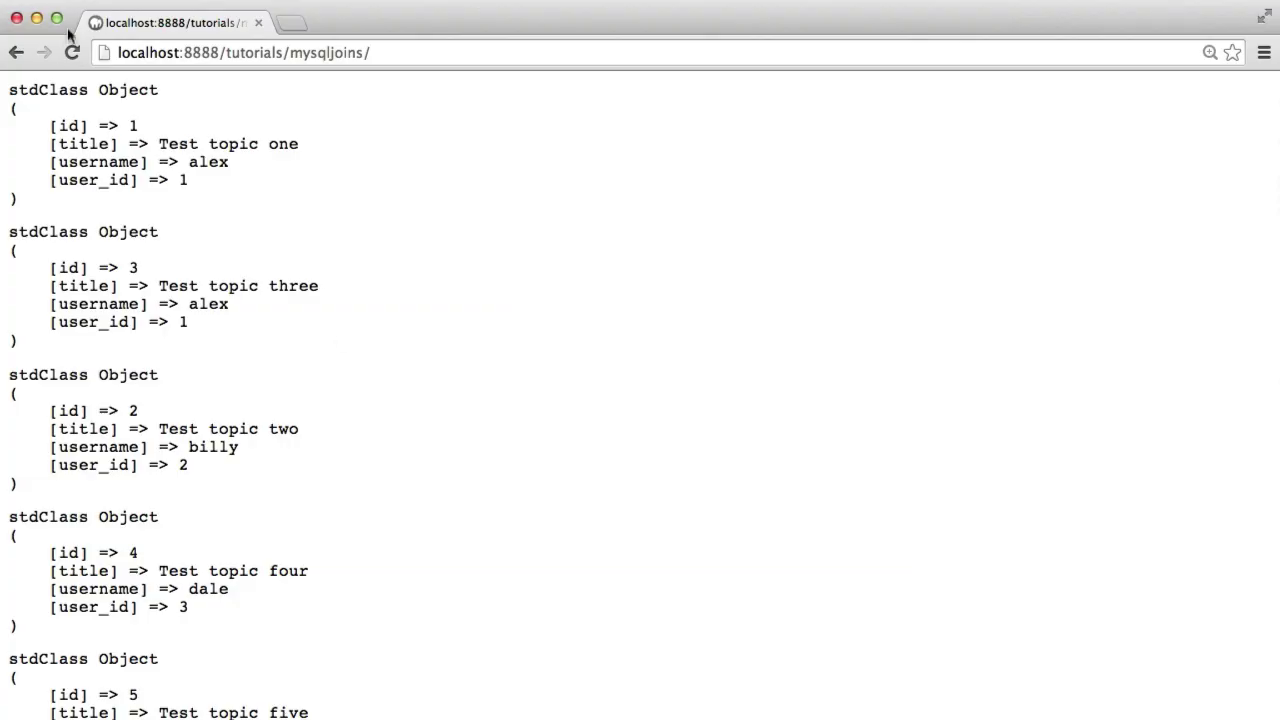
Step: Reload the page to see topics repeated per post, then start a new query line in the editor
left_click(72, 52)
scroll(417, 372, "down", 5)
scroll(417, 374, "down", 3)
scroll(417, 374, "up", 1)
scroll(417, 372, "up", 5)
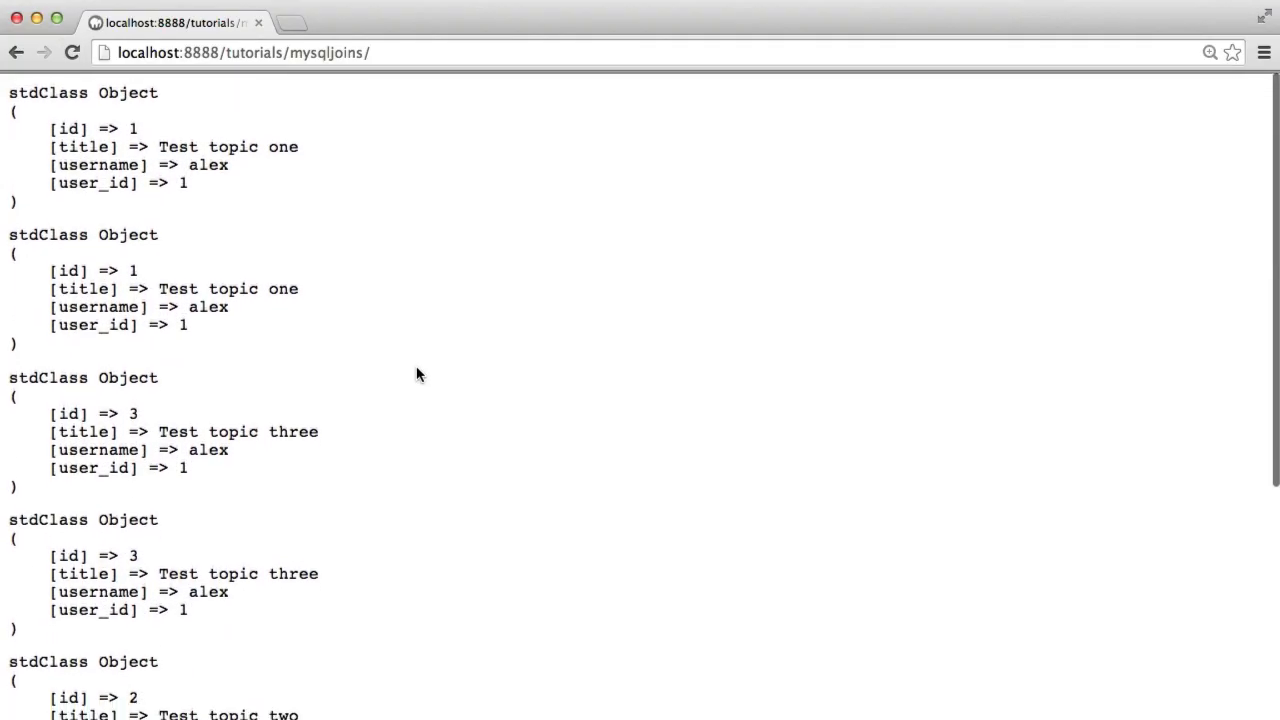
scroll(109, 260, "down", 3)
scroll(114, 271, "down", 2)
scroll(136, 330, "down", 2)
scroll(136, 330, "down", 2)
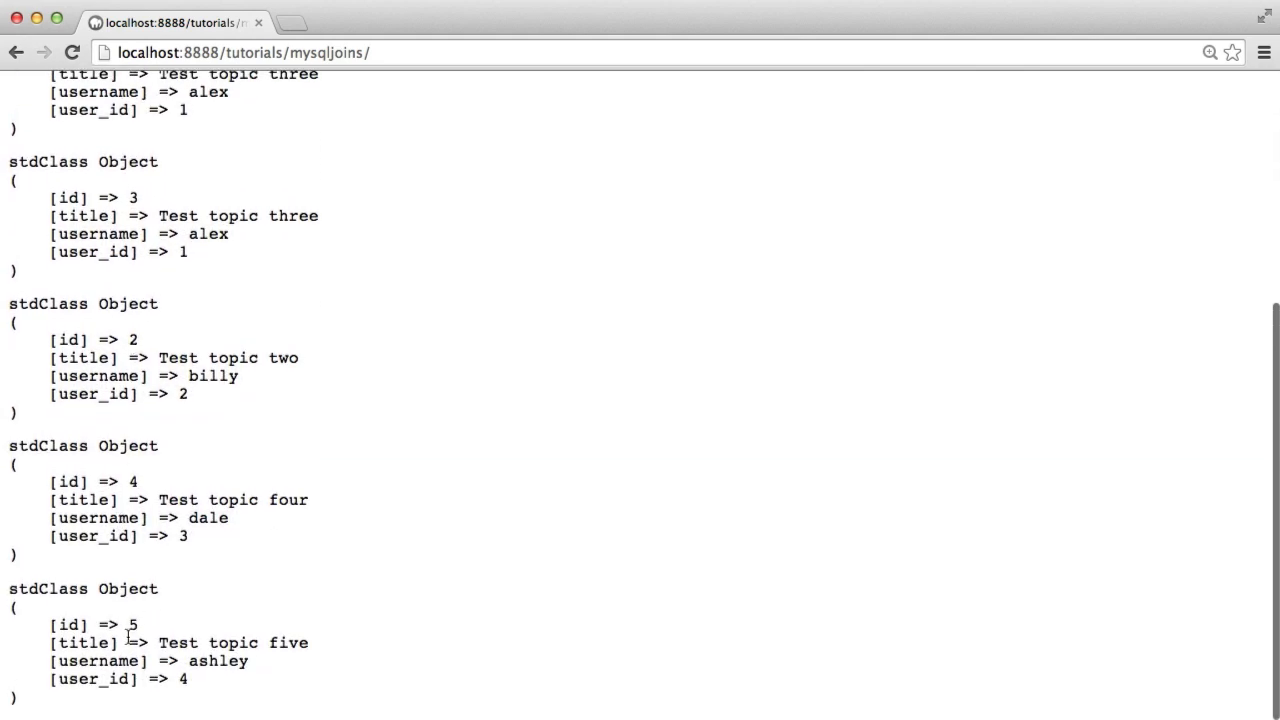
scroll(211, 414, "up", 5)
scroll(177, 486, "up", 3)
key("super+Tab")
key("super+s")
key("Return")
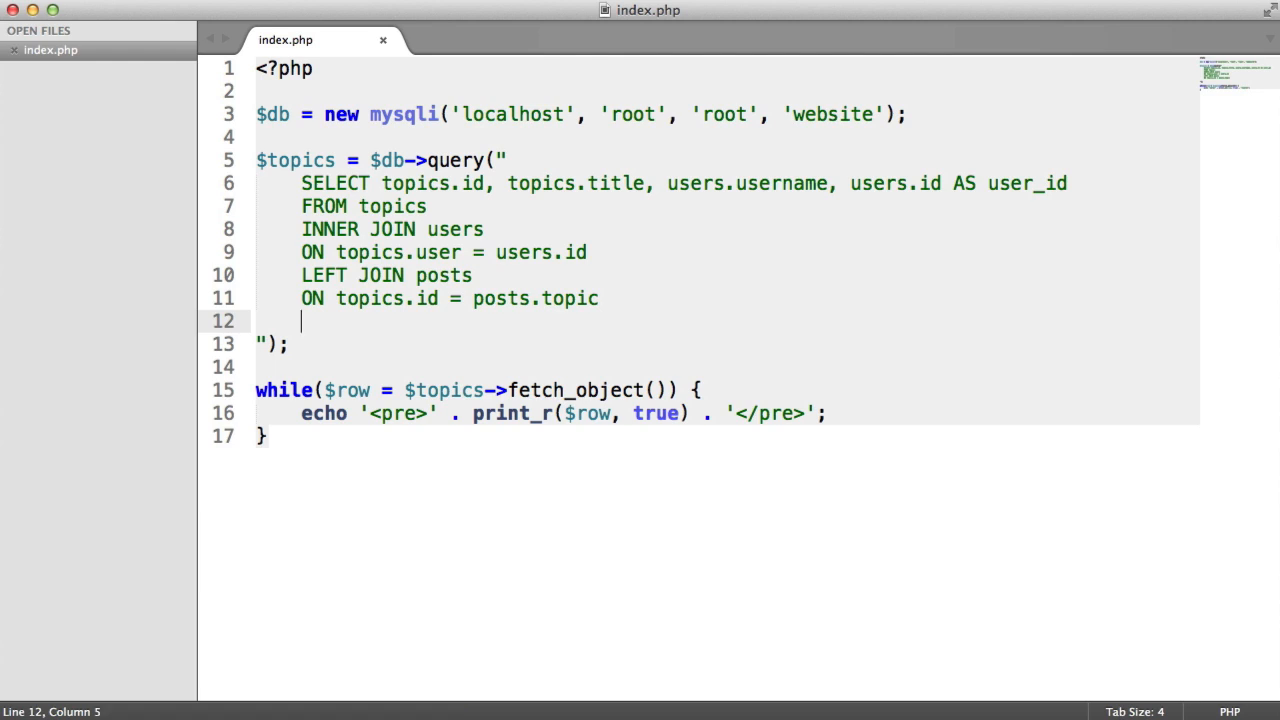
type("GRU")
Step: End the query with GROUP BY topics.id, save index.php and switch to the browser
key("BackSpace")
type("OUP BY")
key("cmd+s")
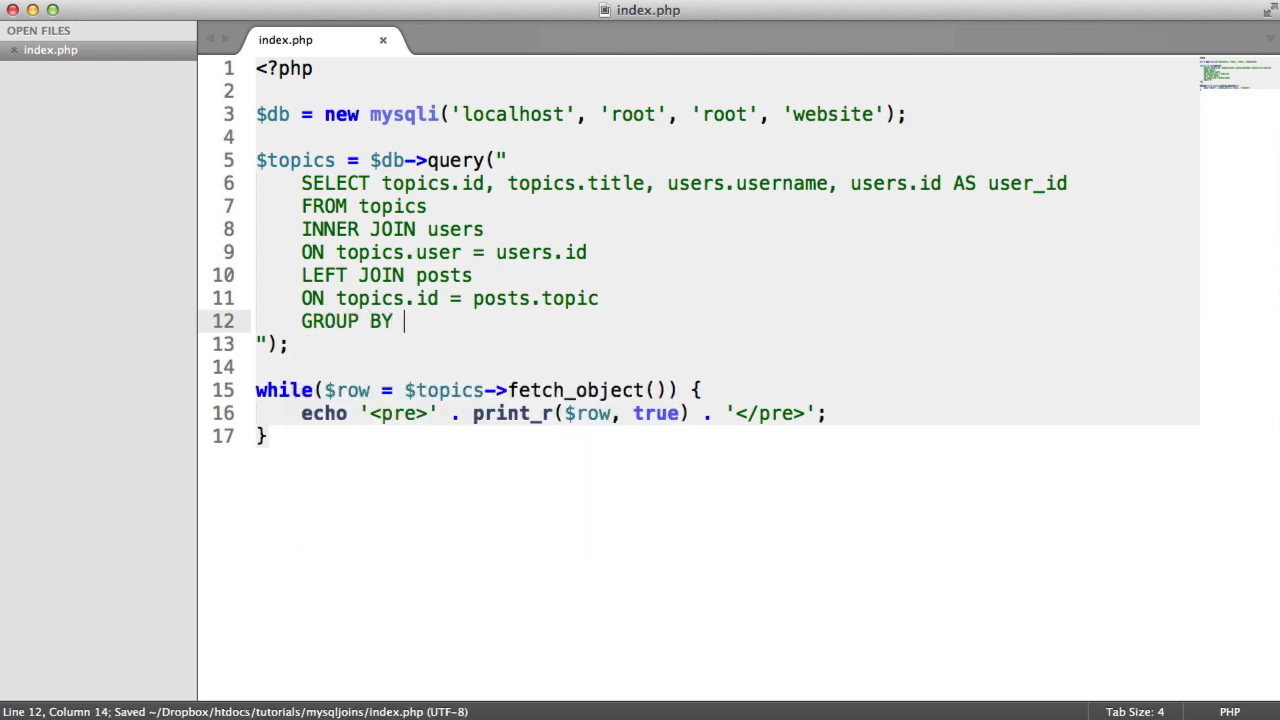
type("topic")
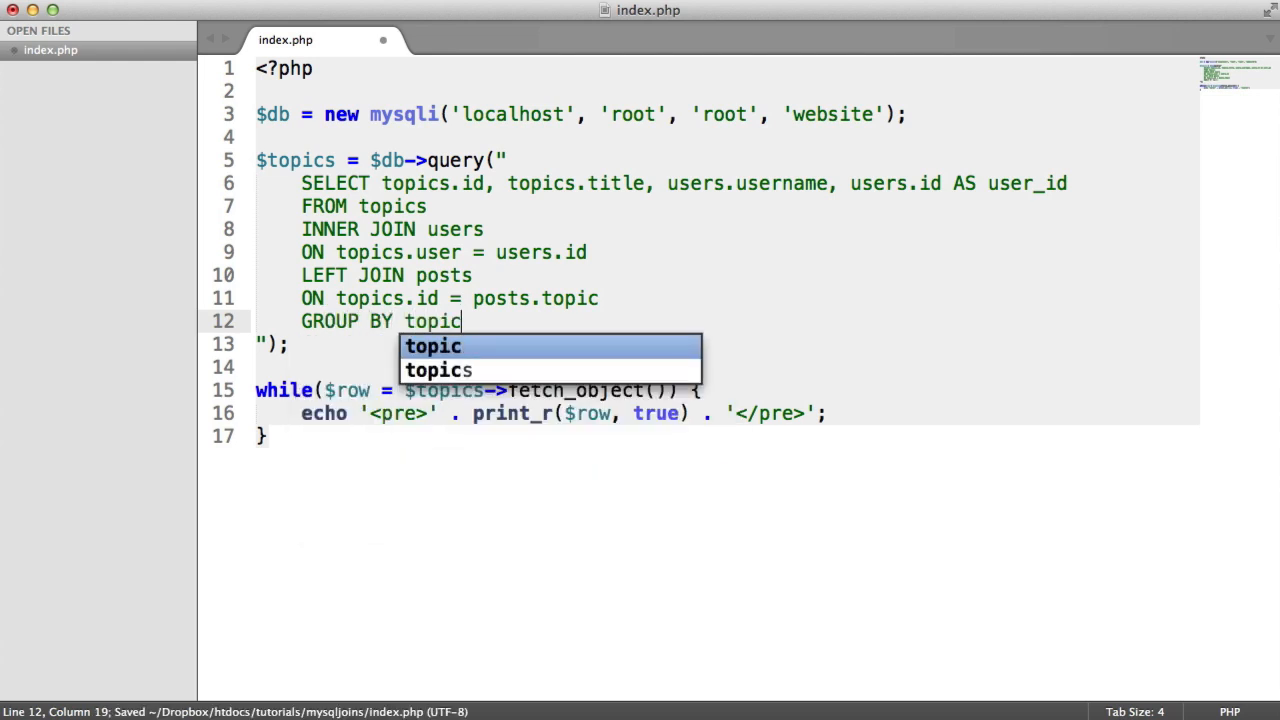
type("s.id")
key("cmd+s")
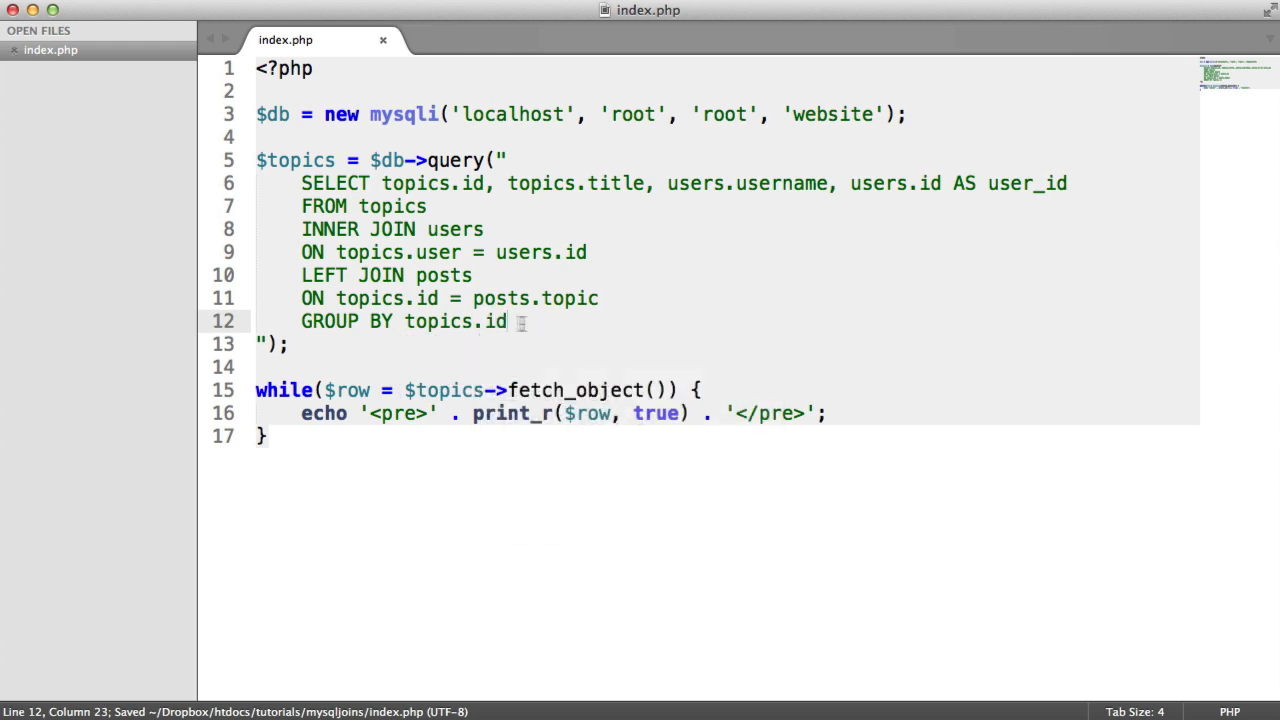
key("cmd+shift+Left")
left_click(538, 314)
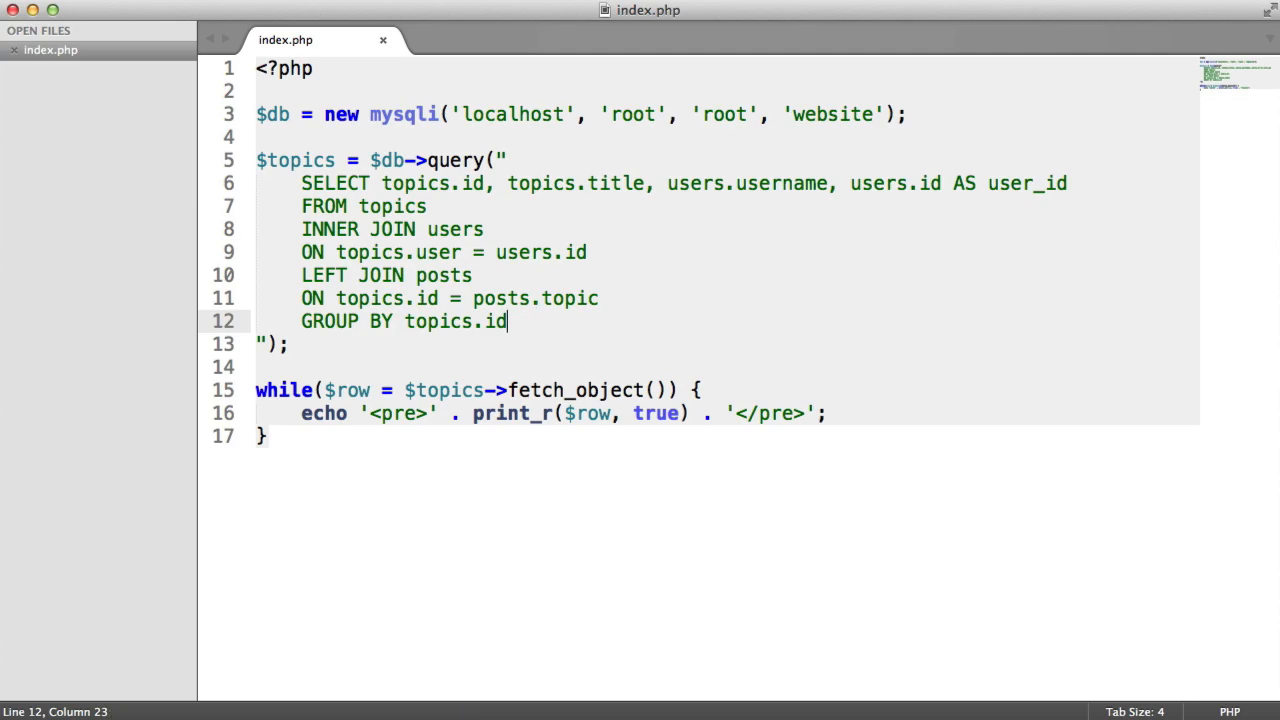
key("cmd+Tab")
Step: Reload the grouped output and check the five distinct topic ids
left_click(70, 56)
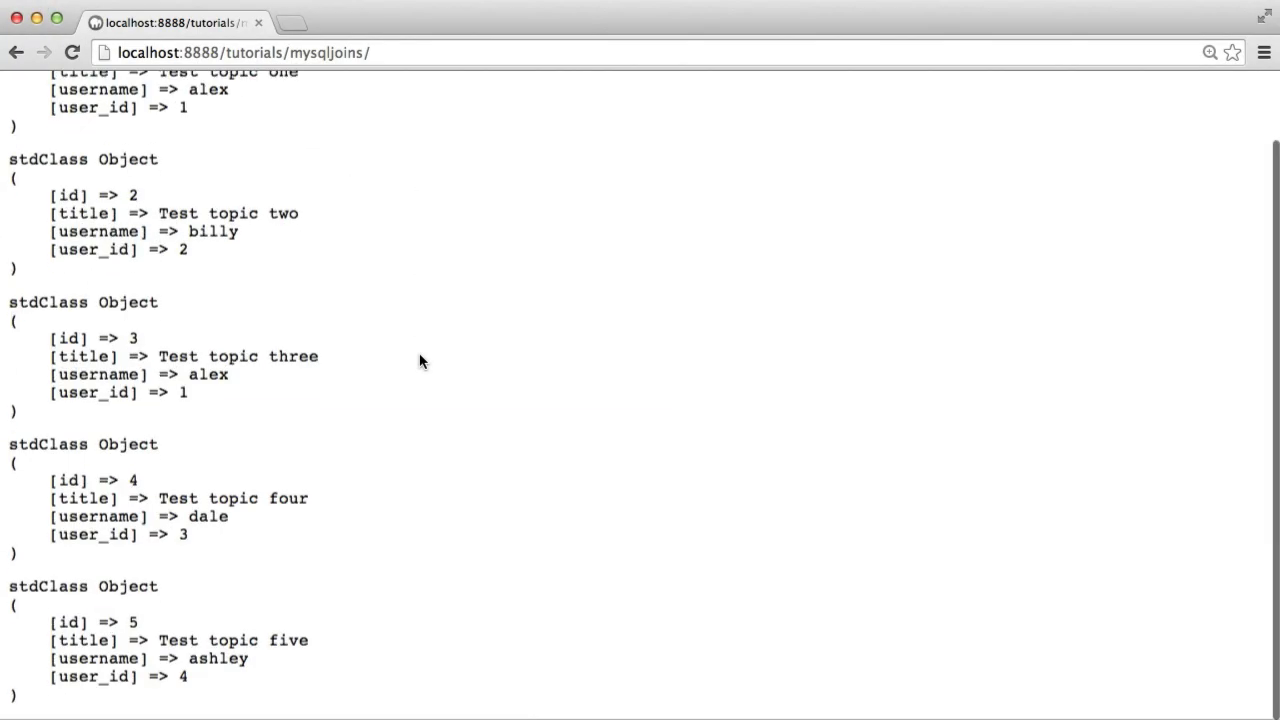
scroll(119, 134, "up", 2)
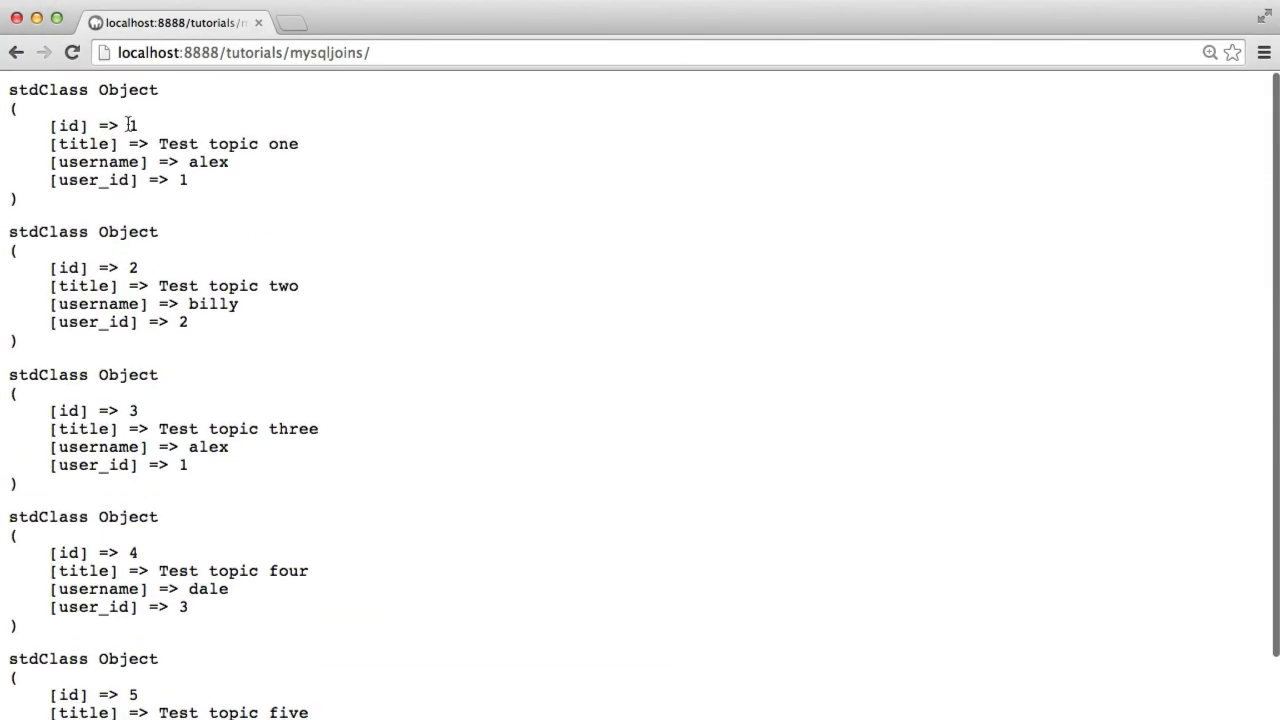
double_click(133, 267)
scroll(143, 530, "down", 2)
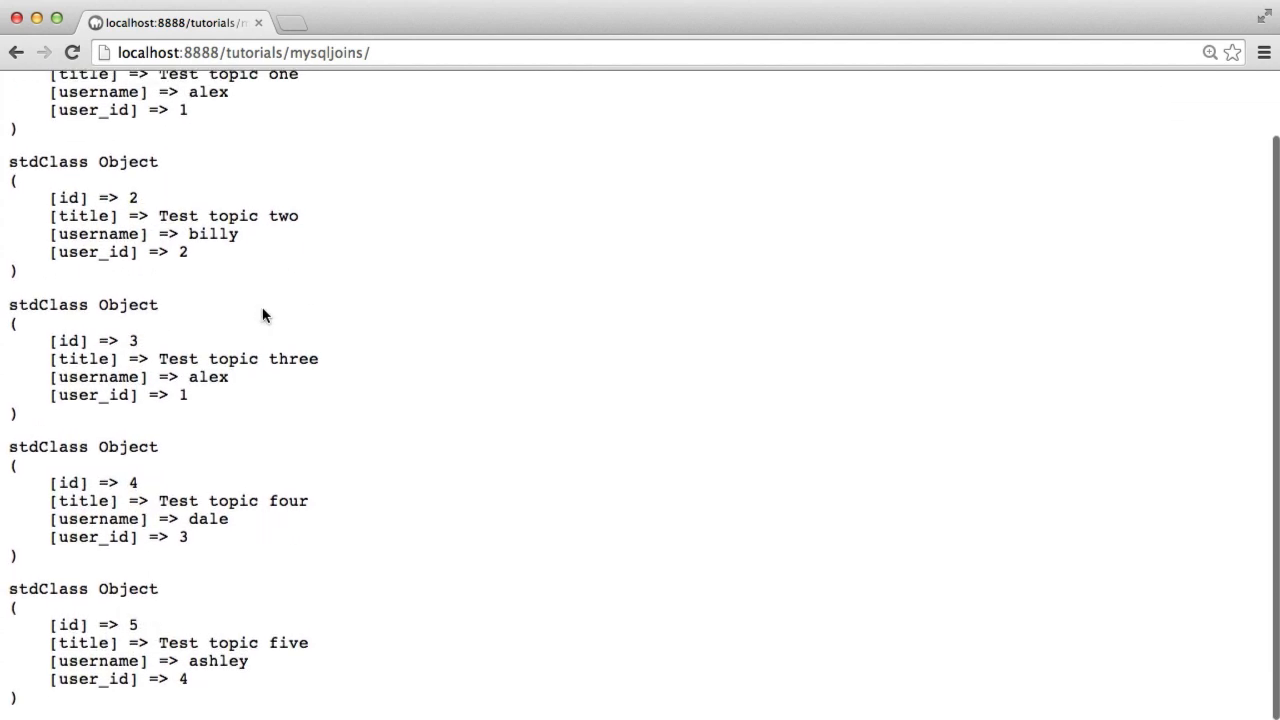
scroll(263, 314, "up", 2)
Step: Open an indented line after the SELECT column list for a new count column
key("super+Tab")
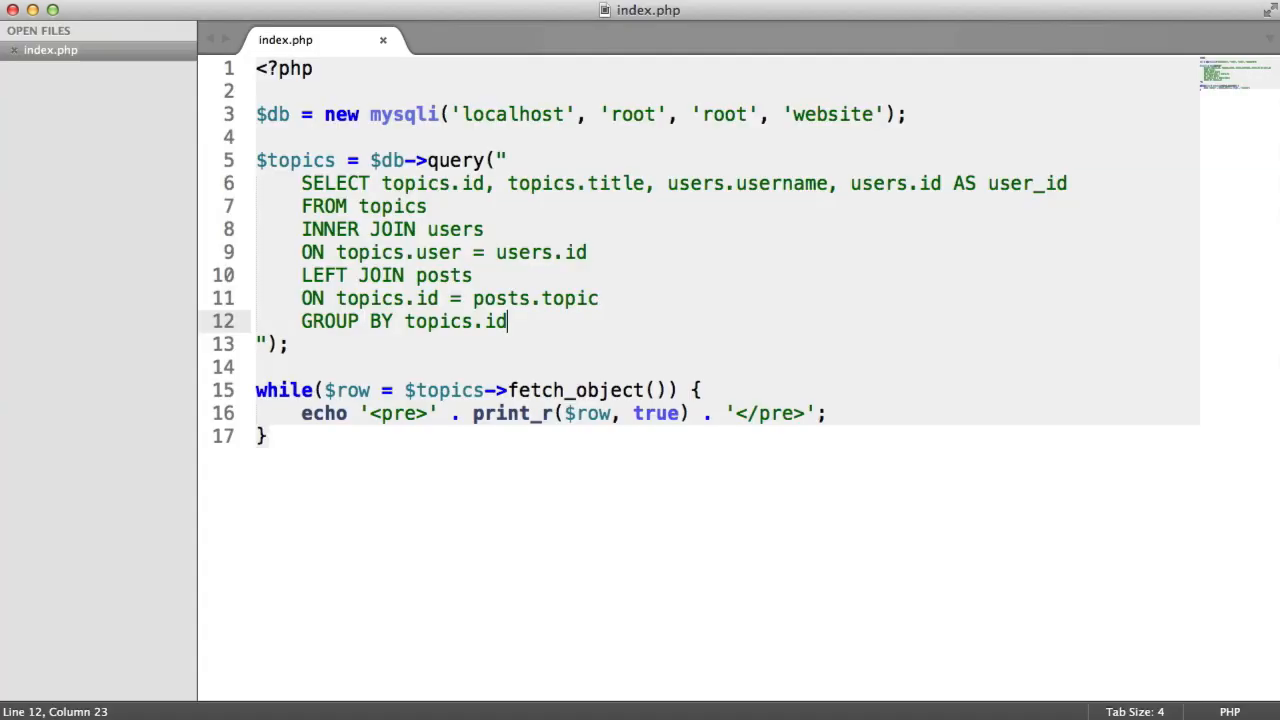
key("super+s")
left_click_drag(508, 321, 301, 298)
left_click(425, 298)
left_click(1072, 183)
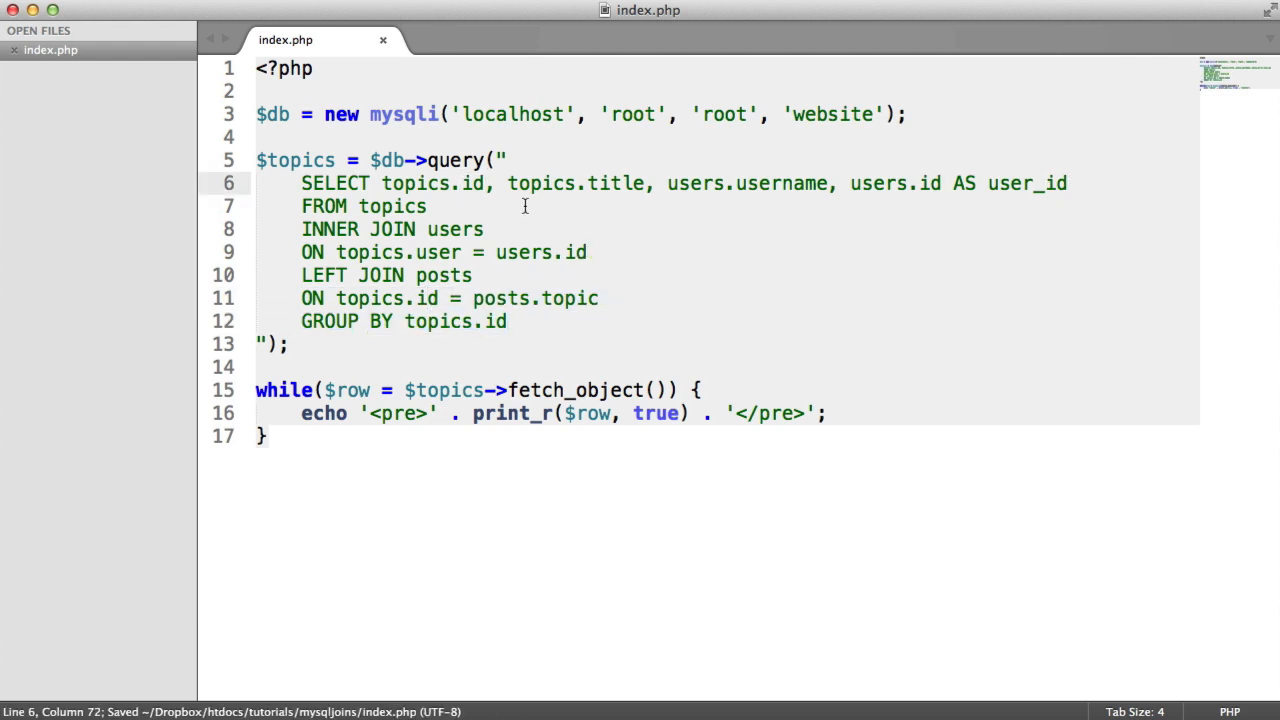
left_click(302, 206)
key("Return")
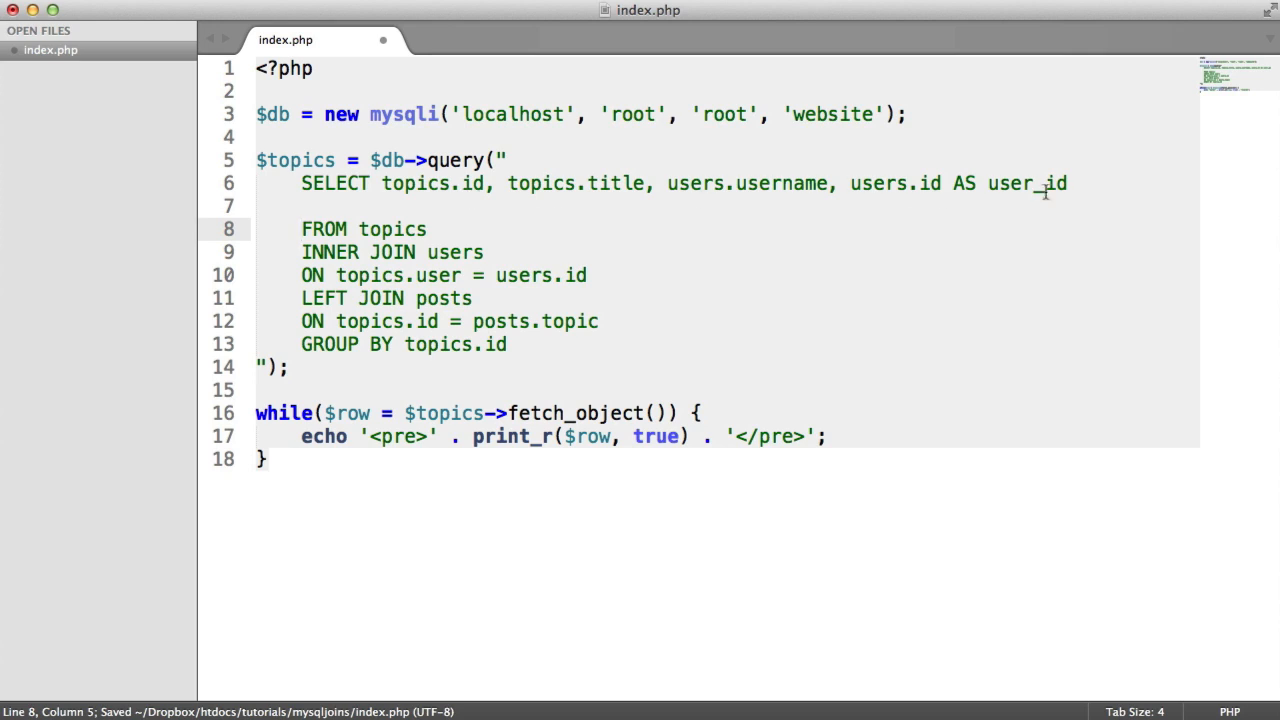
left_click(1084, 185)
type(",")
key("Return")
key("Tab")
key("Tab")
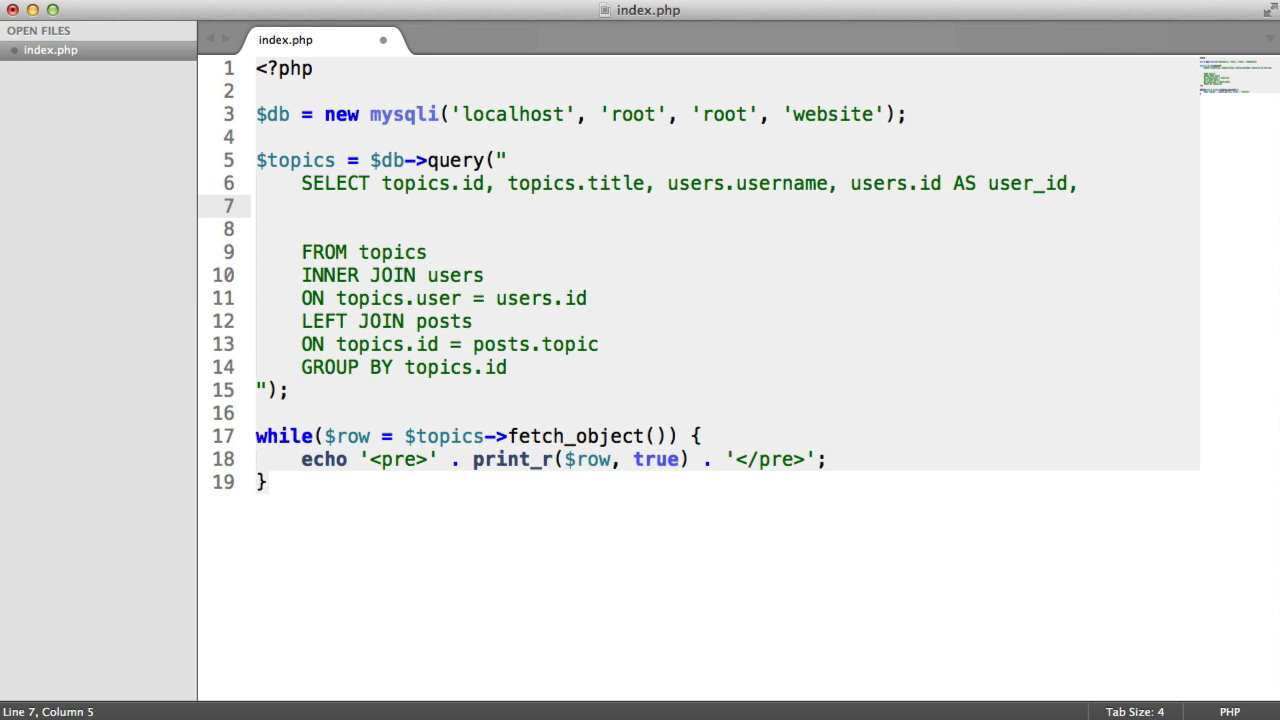
type("COUNT")
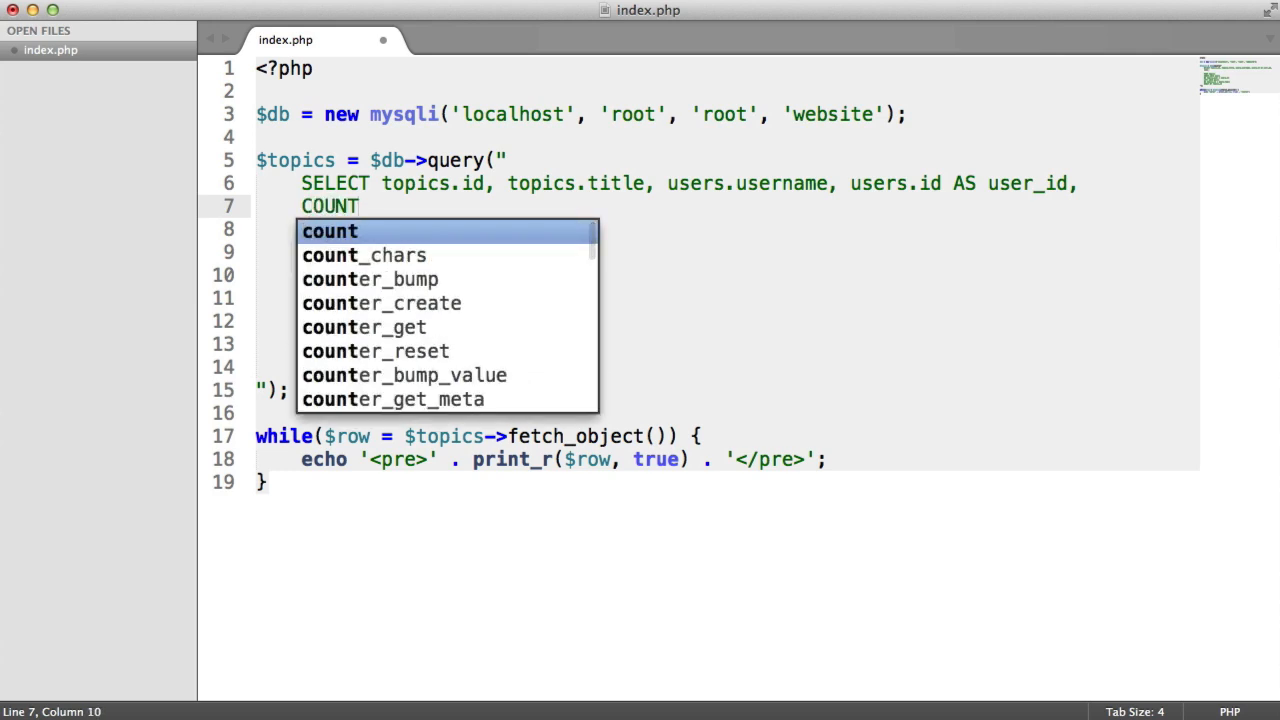
type("(")
Step: Select COUNT(posts.id) AS post_count and save index.php
key("super+s")
type("posts.id")
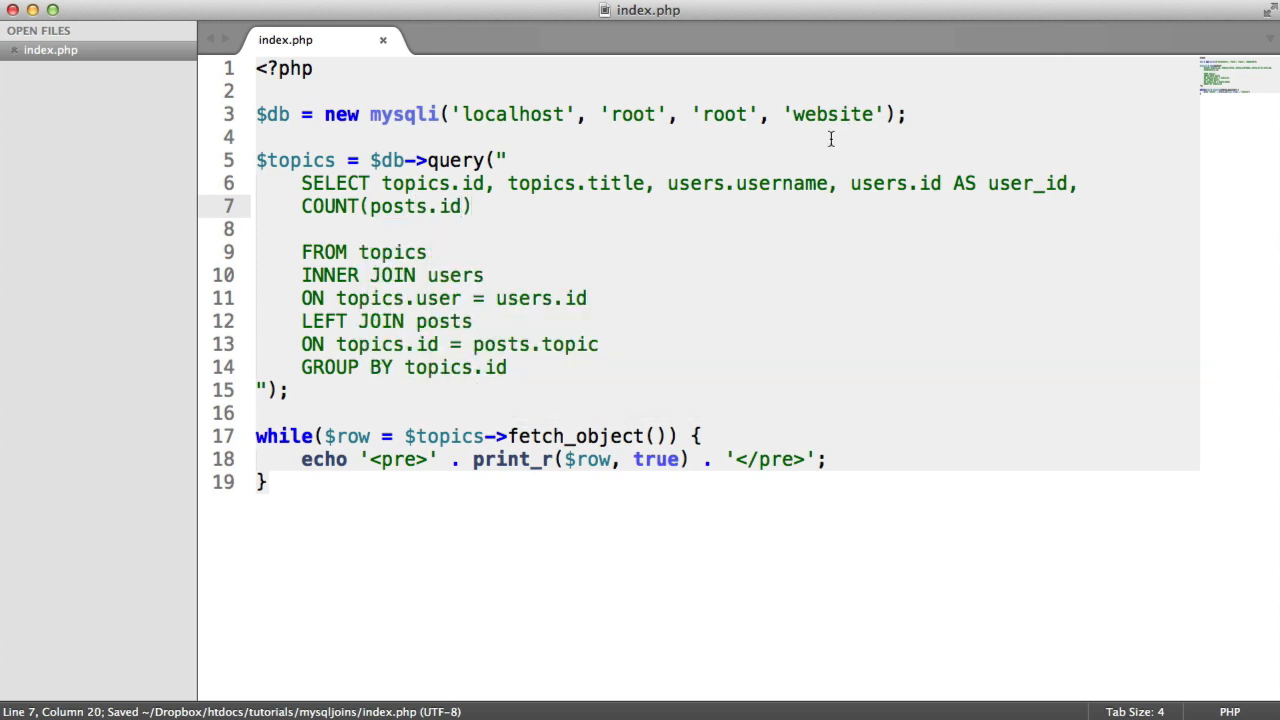
left_click_drag(300, 207, 474, 207)
left_click(491, 207)
type("AS")
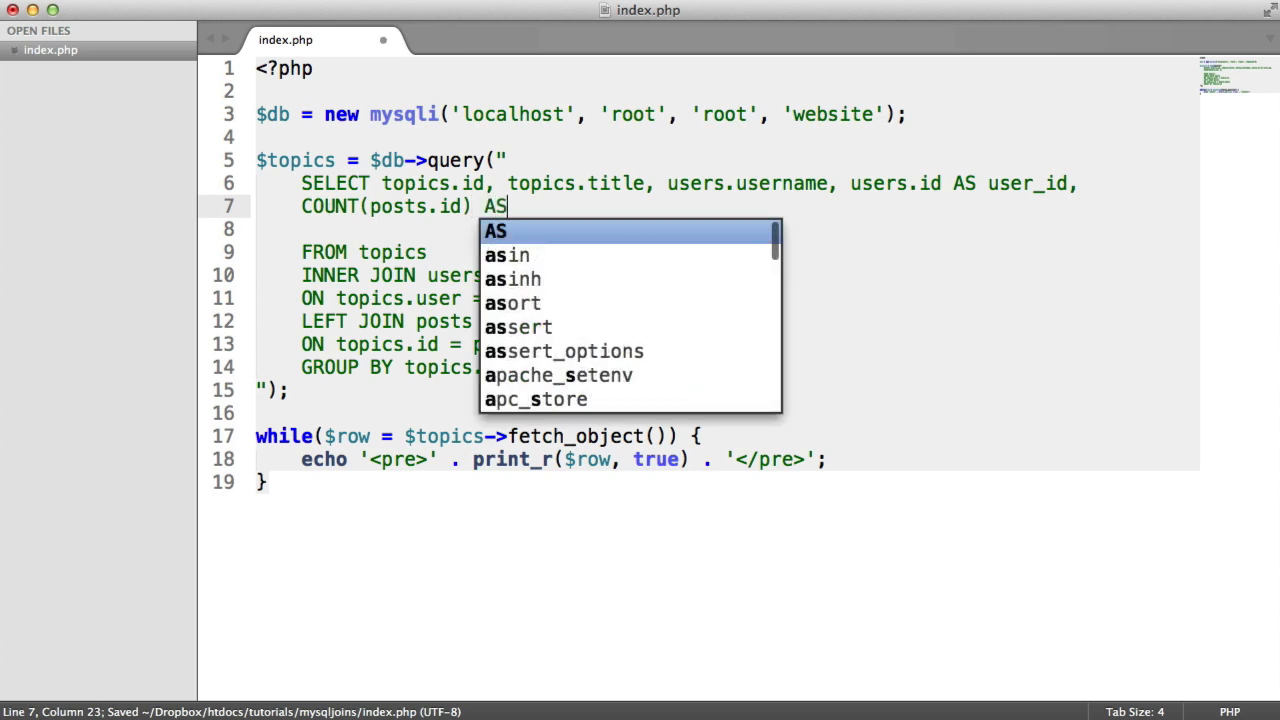
type(" pos")
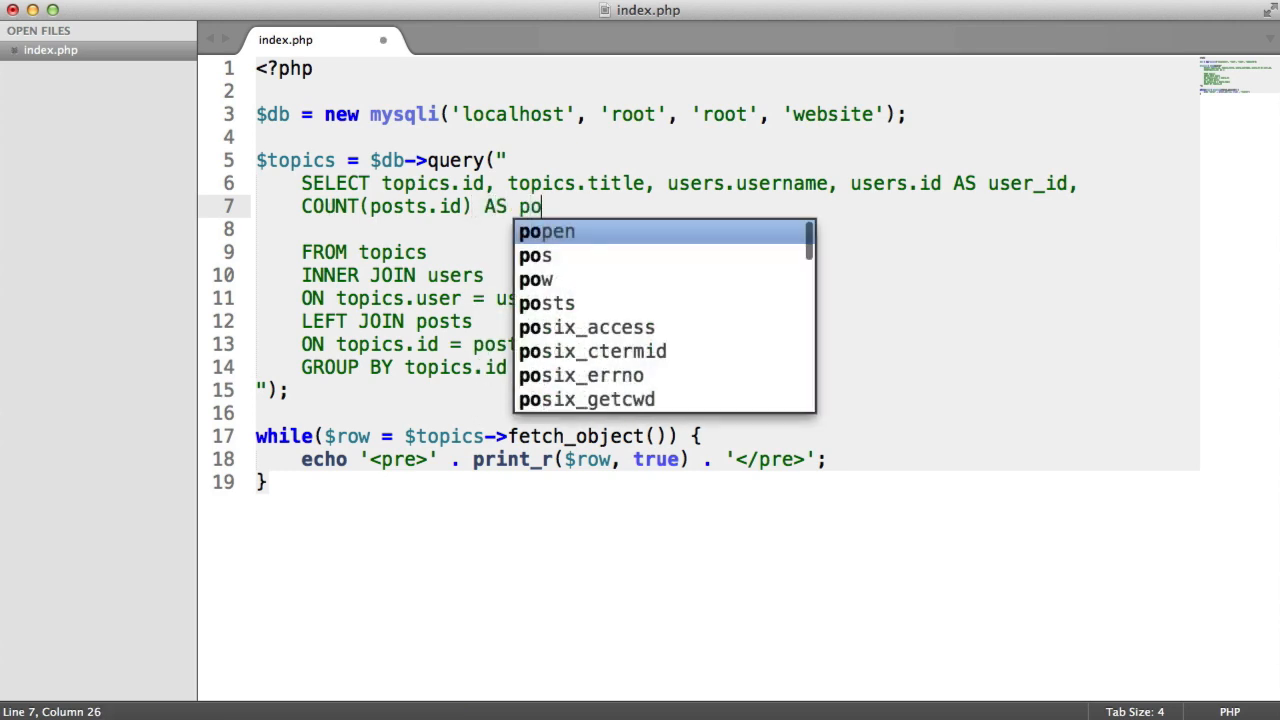
type("ts")
key("super+s")
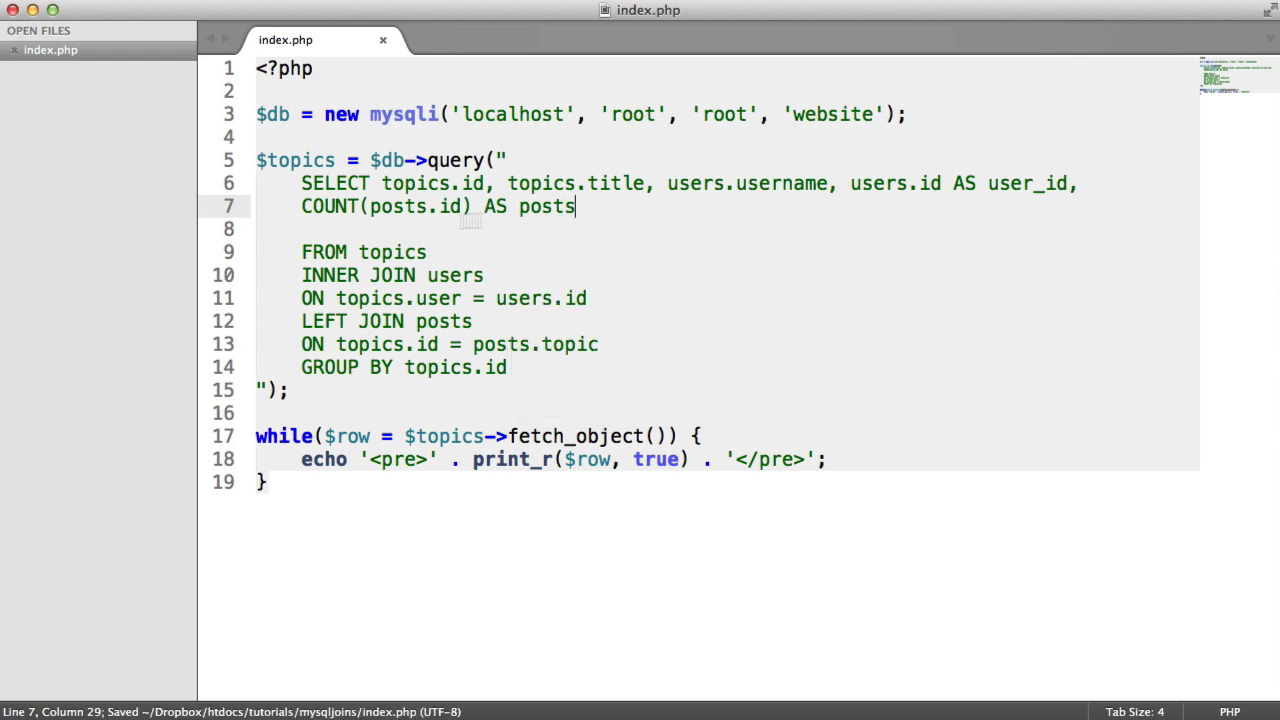
key("BackSpace")
type("_count")
key("super+z")
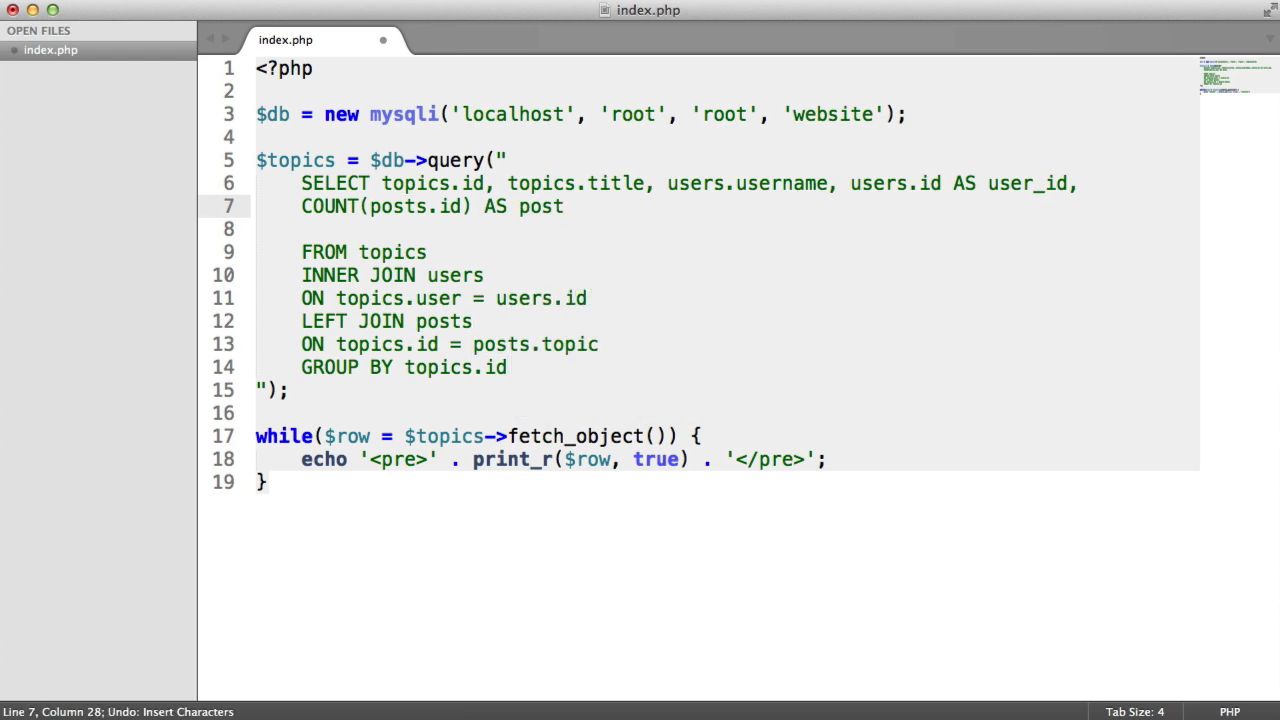
type("_count")
key("super+s")
Step: Reload the output and compare topics one and two's post_count (2, 1) with the posts table
key("super+Tab")
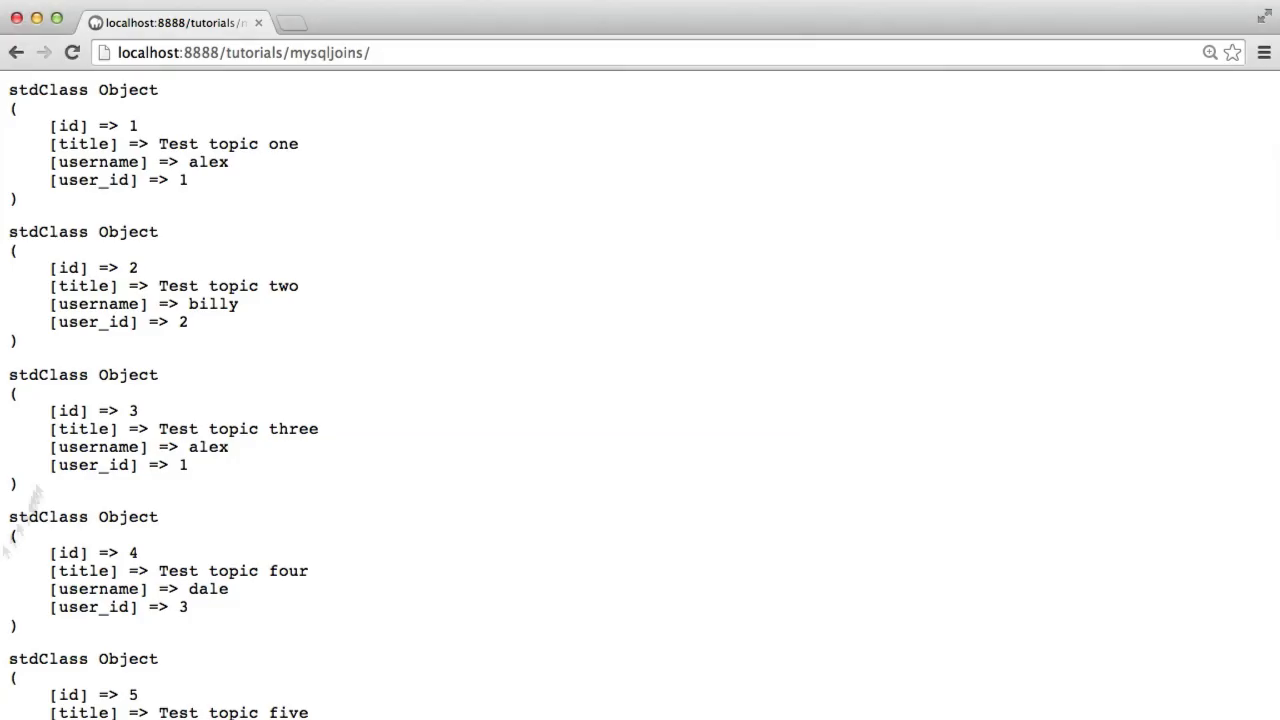
left_click(72, 52)
scroll(486, 266, "down", 3)
scroll(400, 270, "up", 3)
left_click_drag(204, 200, 220, 198)
left_click(260, 206)
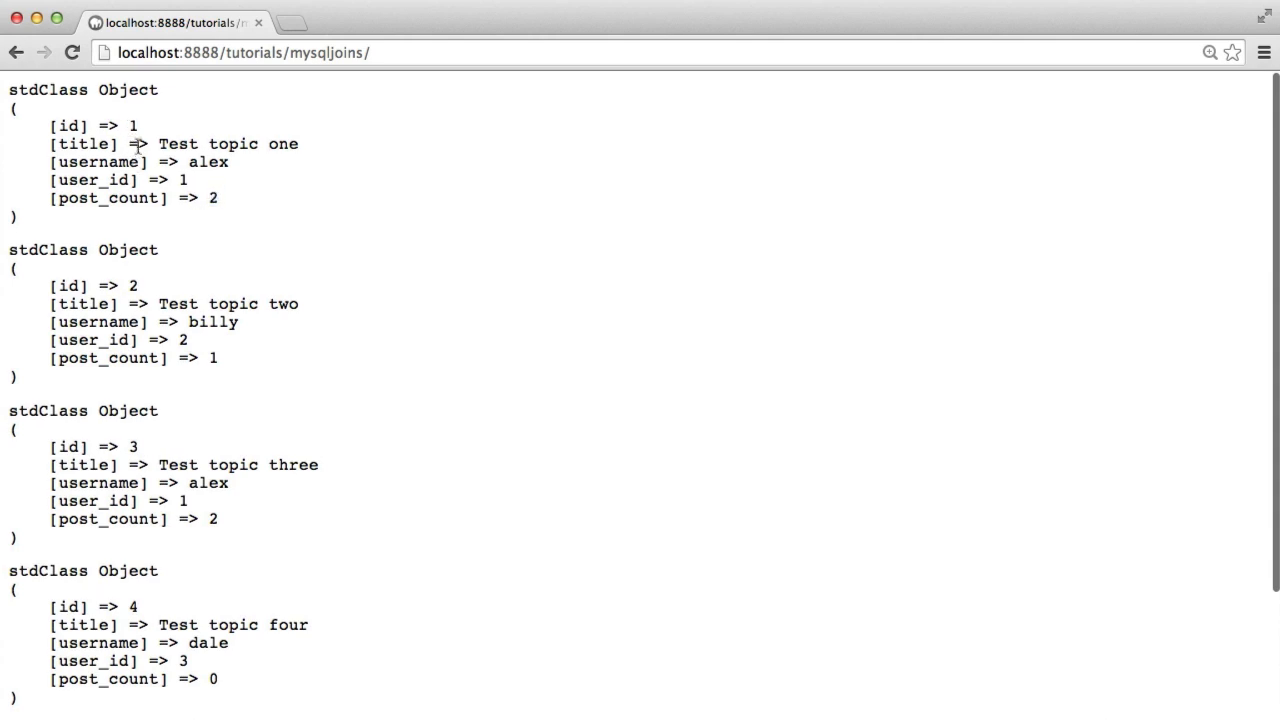
key("super+Tab")
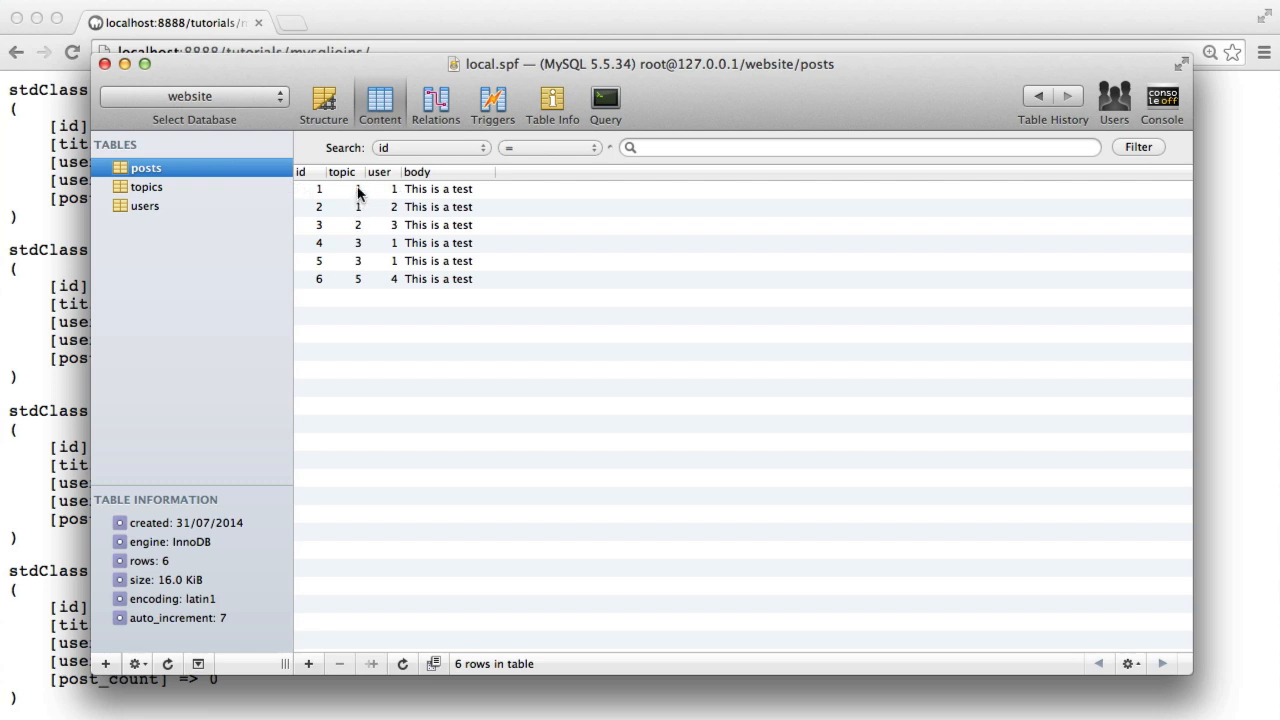
left_click(32, 302)
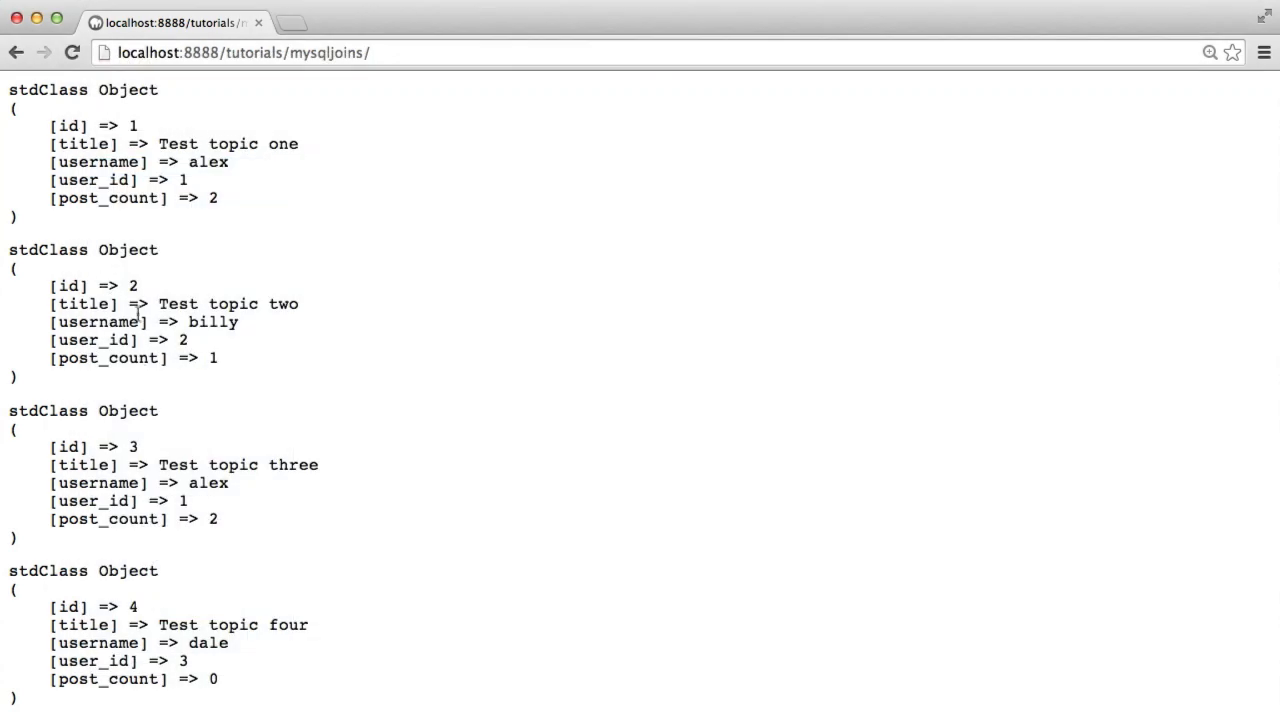
left_click_drag(205, 352, 220, 355)
left_click_drag(128, 286, 140, 286)
key("super+Tab")
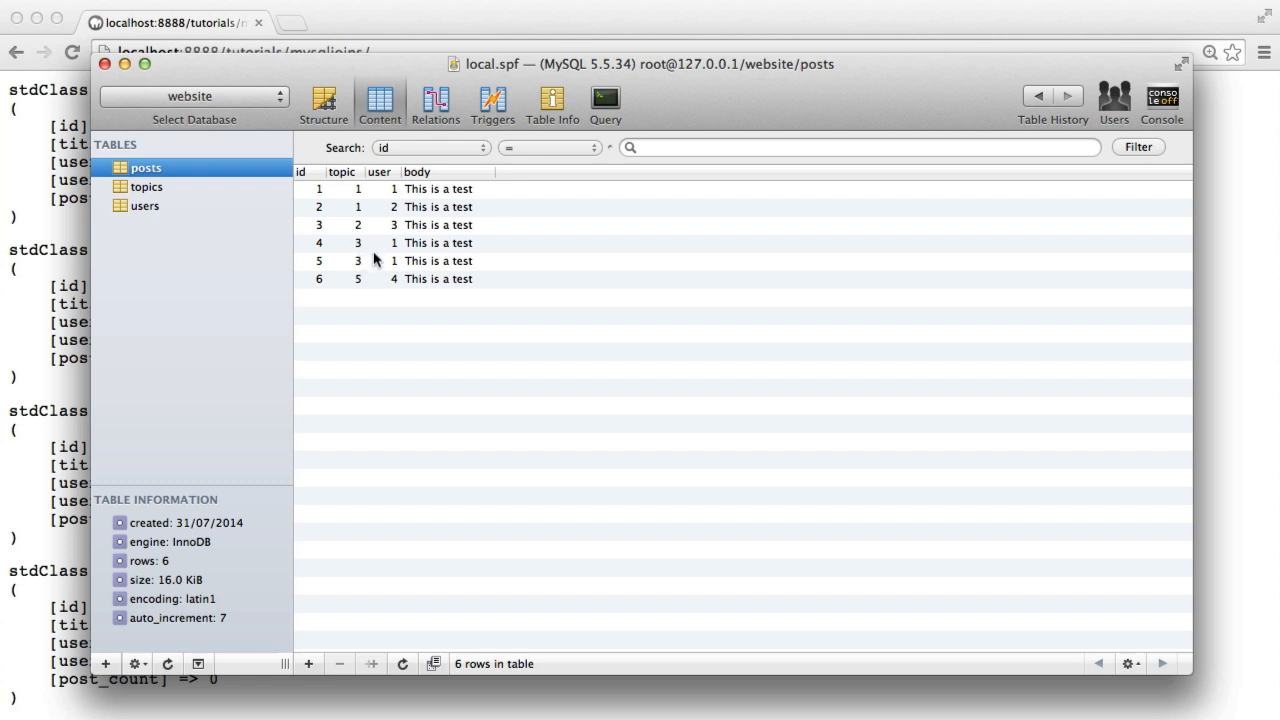
Step: Check topics four and five's post_count (0, 1) against the posts table, then return to the editor
left_click(47, 341)
scroll(314, 529, "down", 3)
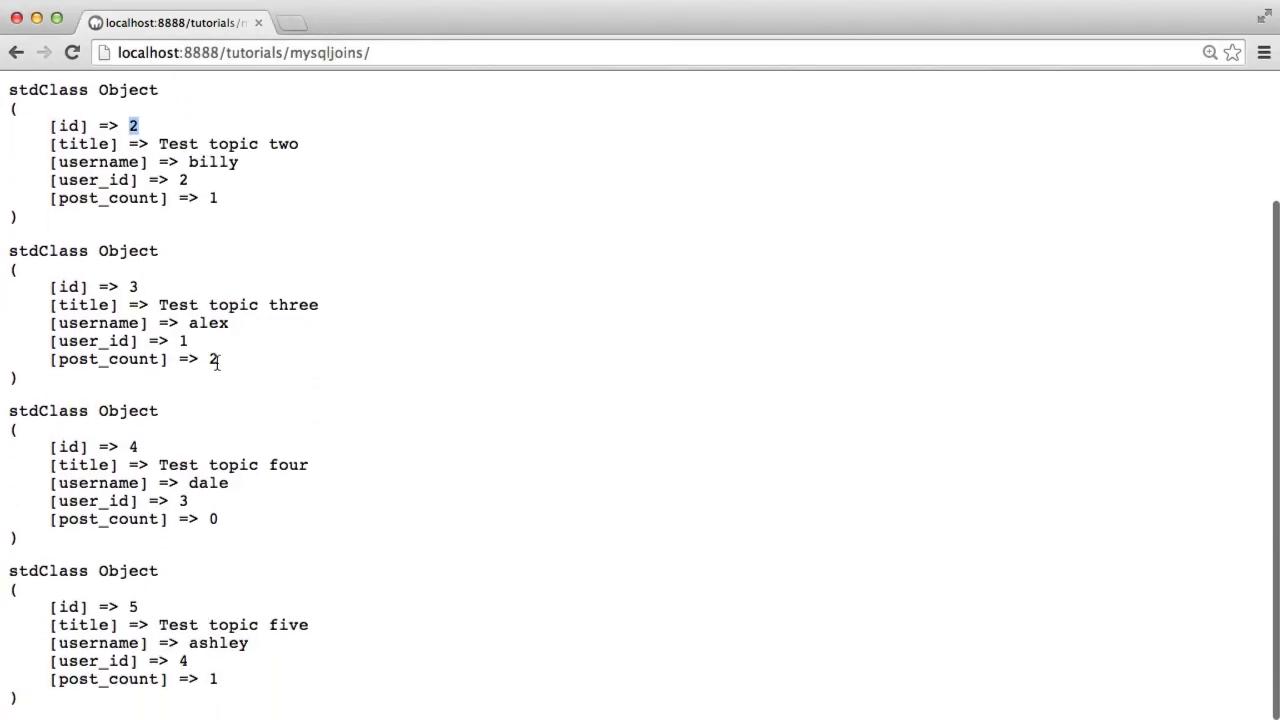
left_click(206, 390)
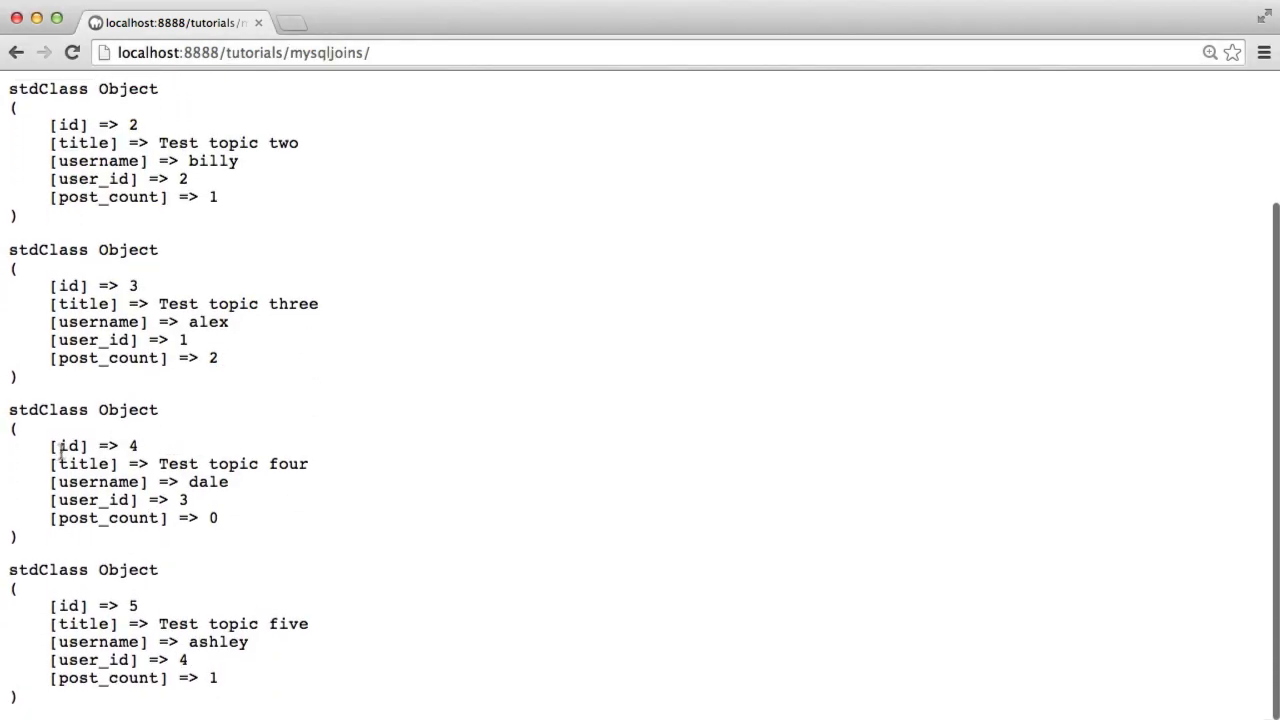
double_click(213, 521)
key("super+Tab")
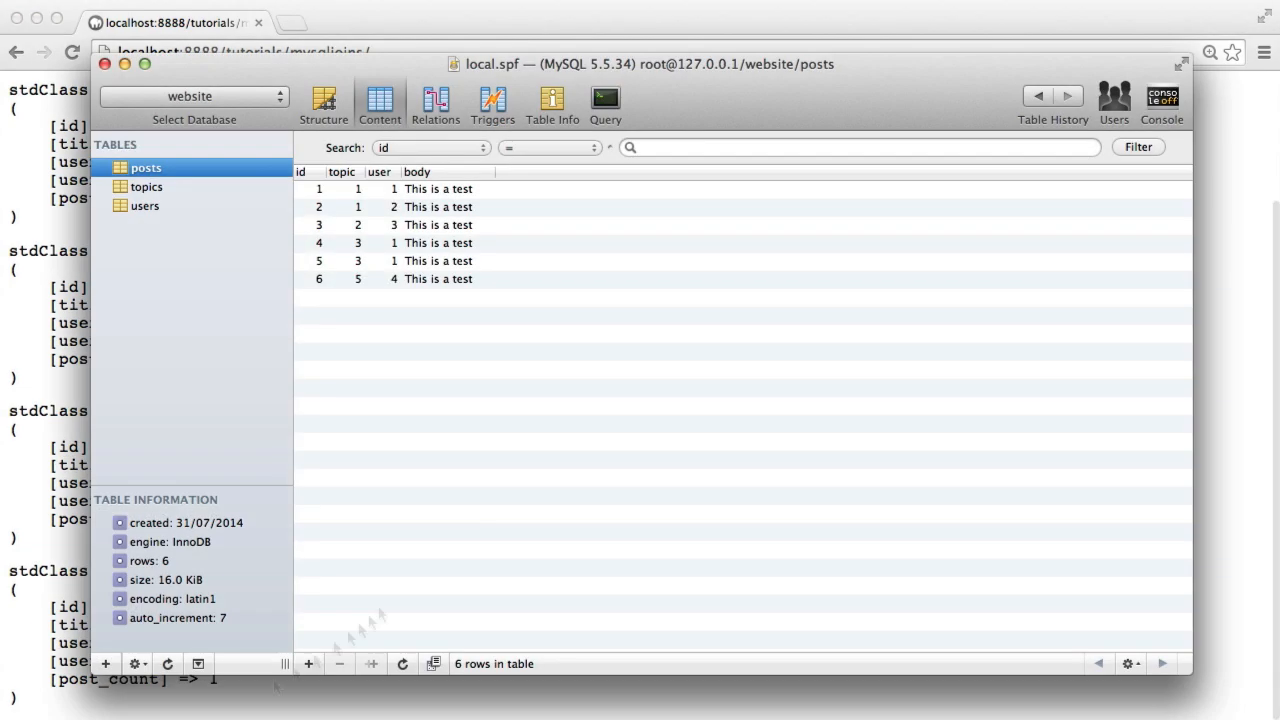
left_click(62, 462)
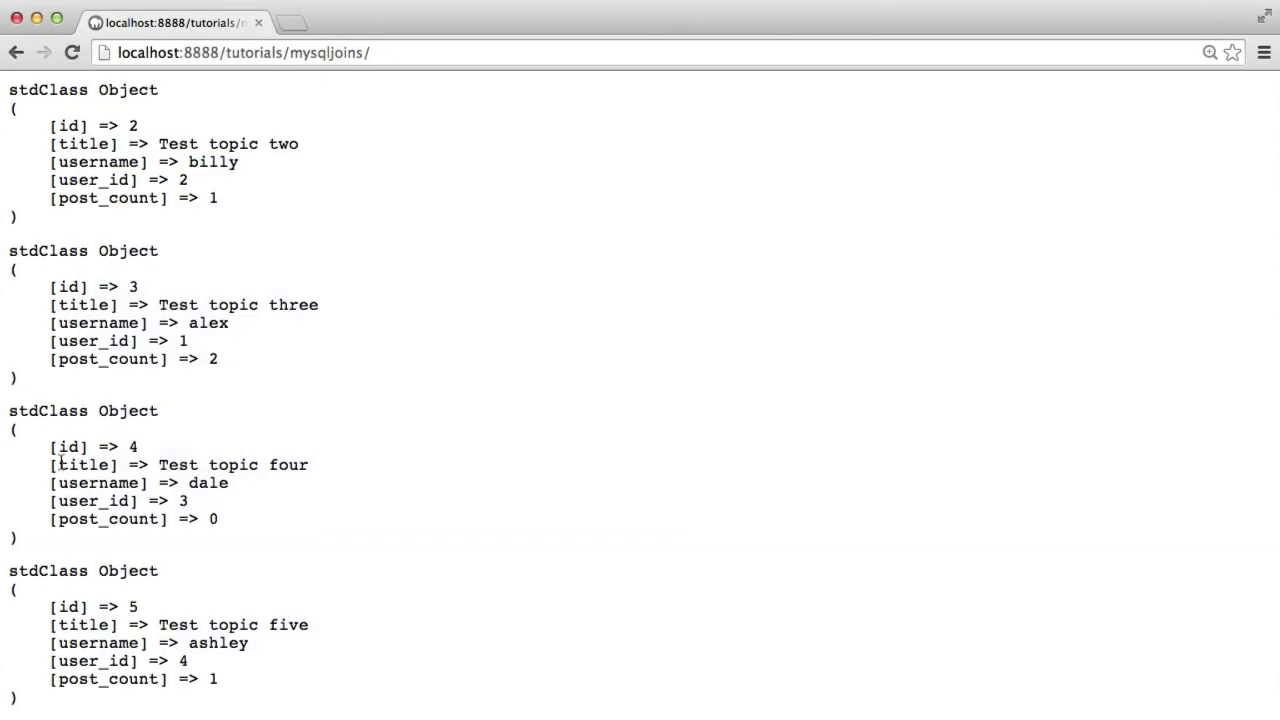
double_click(213, 679)
key("super+Tab")
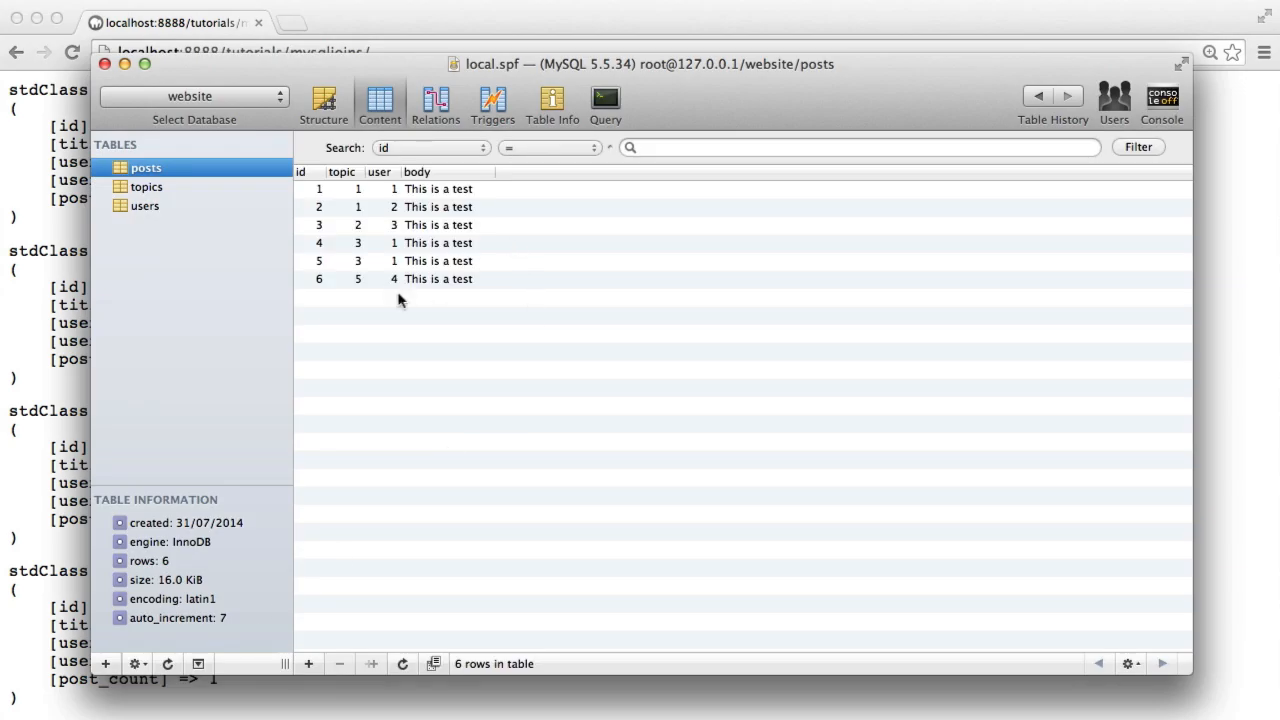
left_click(39, 370)
key("super+r")
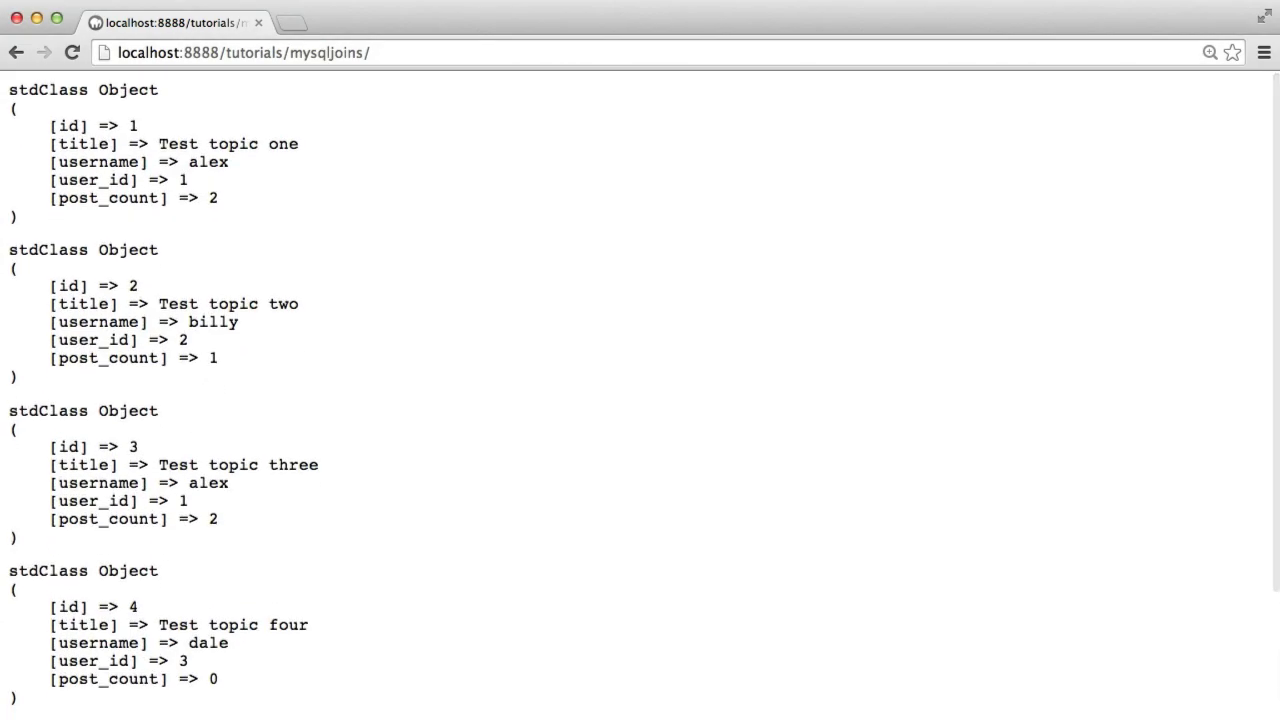
key("super+Tab")
left_click_drag(545, 365, 300, 182)
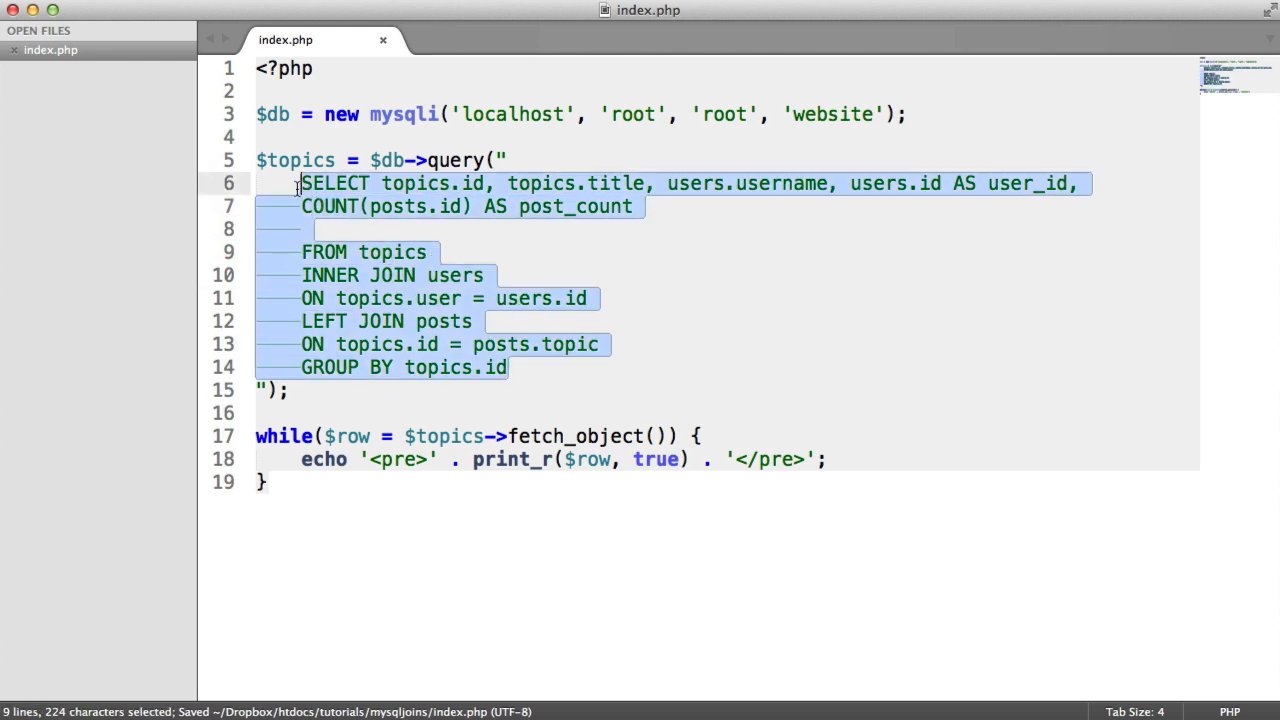
left_click_drag(301, 275, 540, 277)
left_click_drag(301, 321, 534, 323)
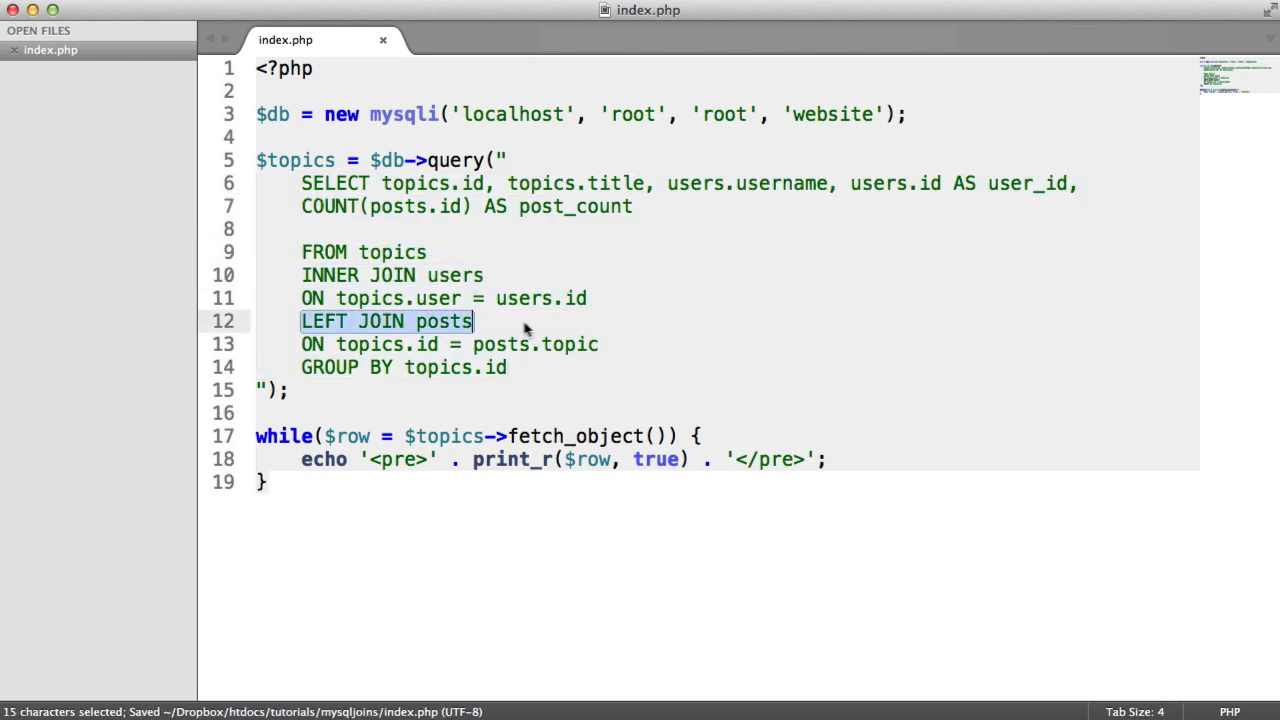
left_click(548, 323)
left_click_drag(302, 182, 618, 204)
left_click(627, 206)
left_click_drag(515, 367, 300, 183)
left_click(512, 160)
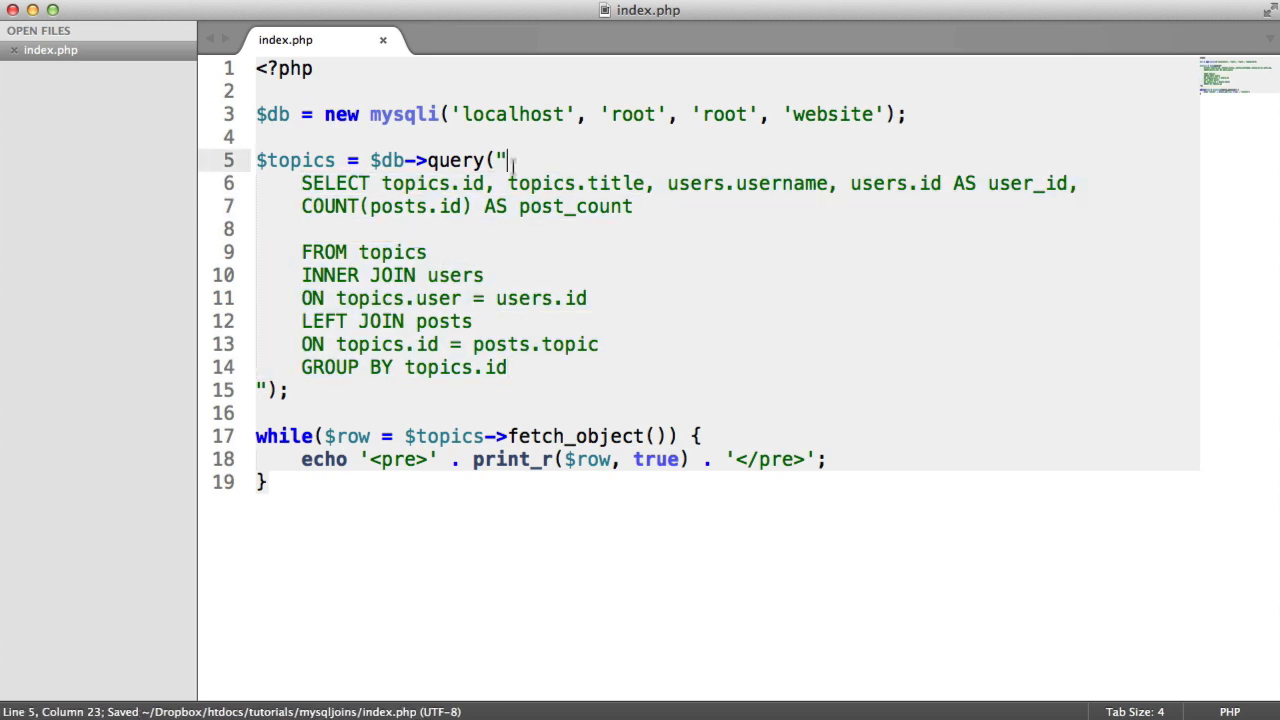
left_click_drag(257, 436, 320, 497)
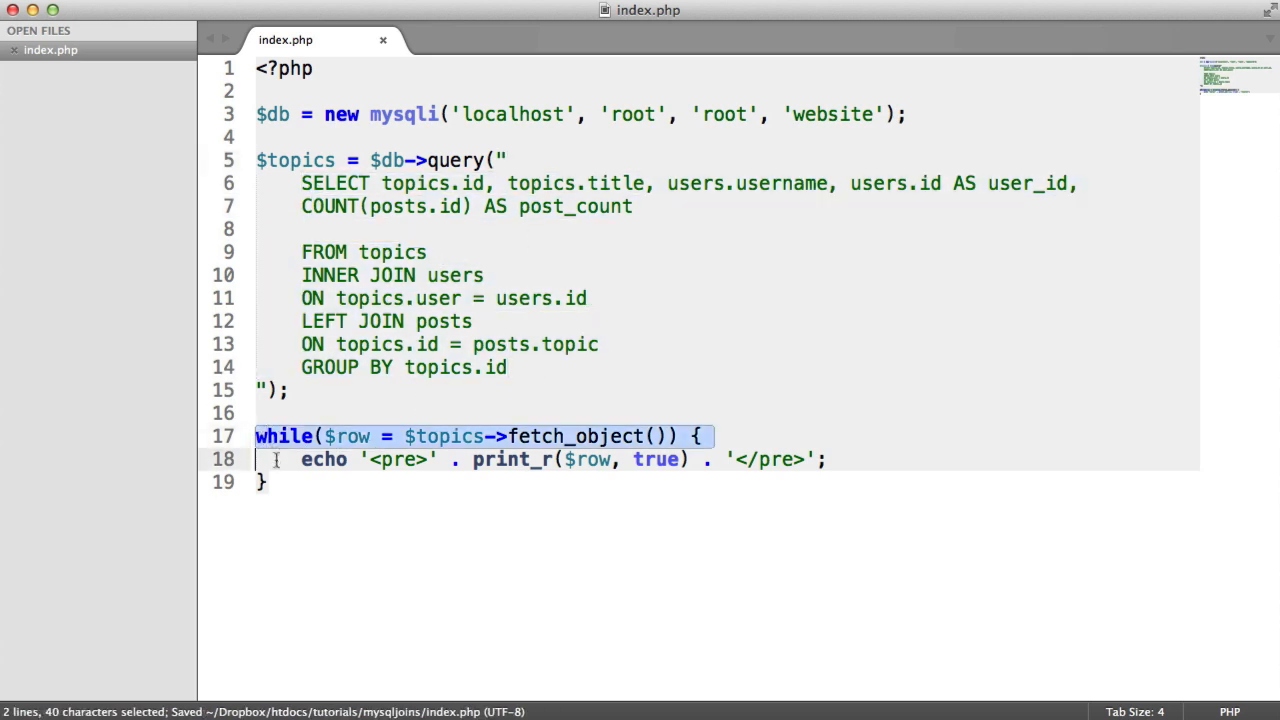
left_click(320, 495)
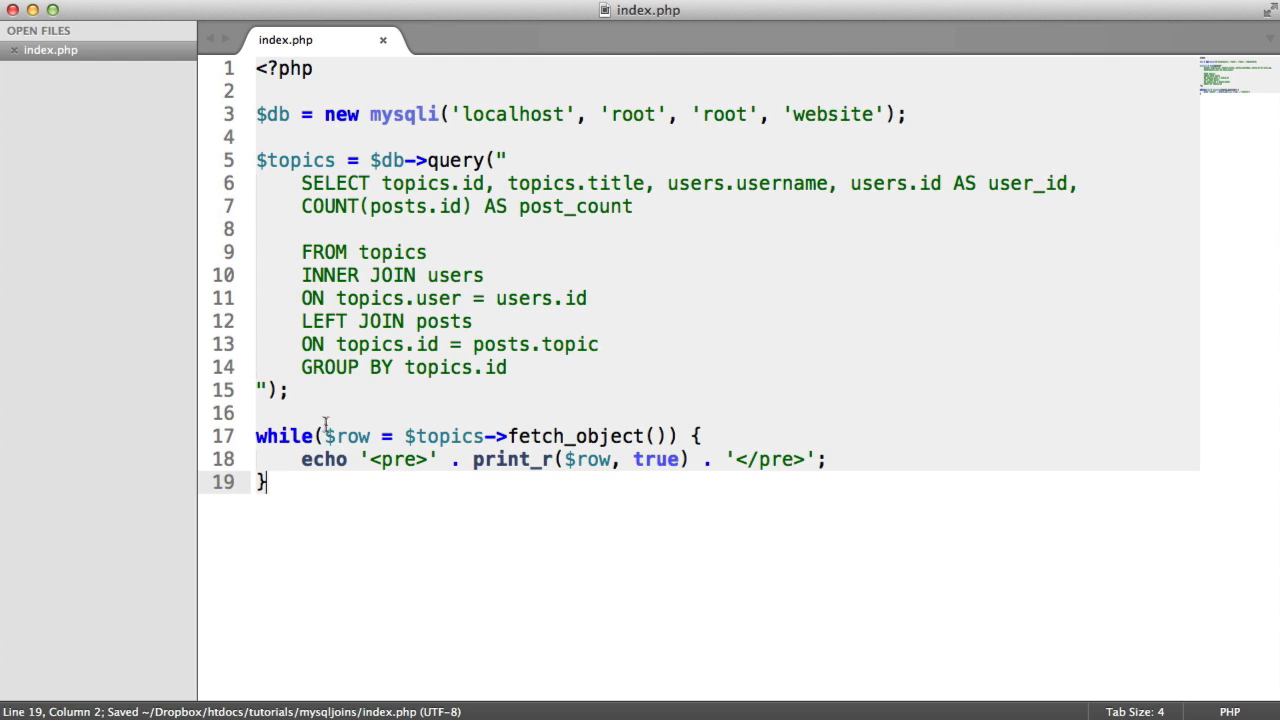
left_click_drag(320, 415, 250, 183)
left_click(409, 407)
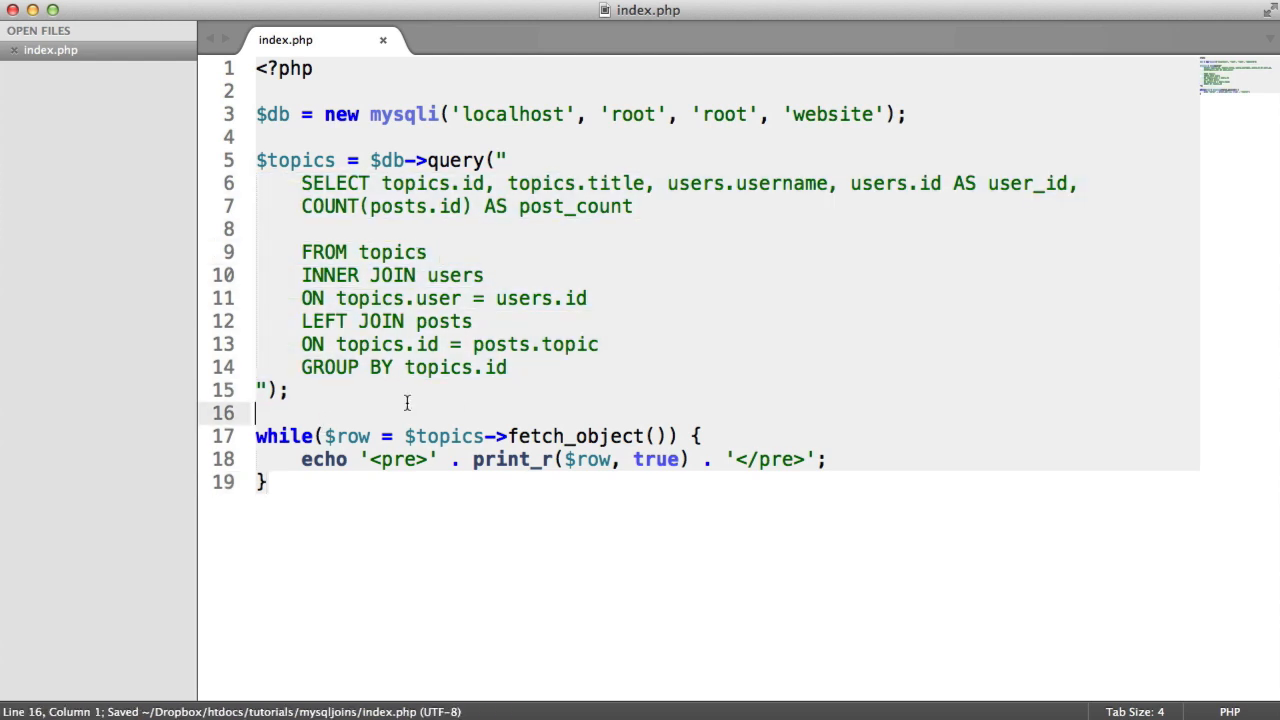